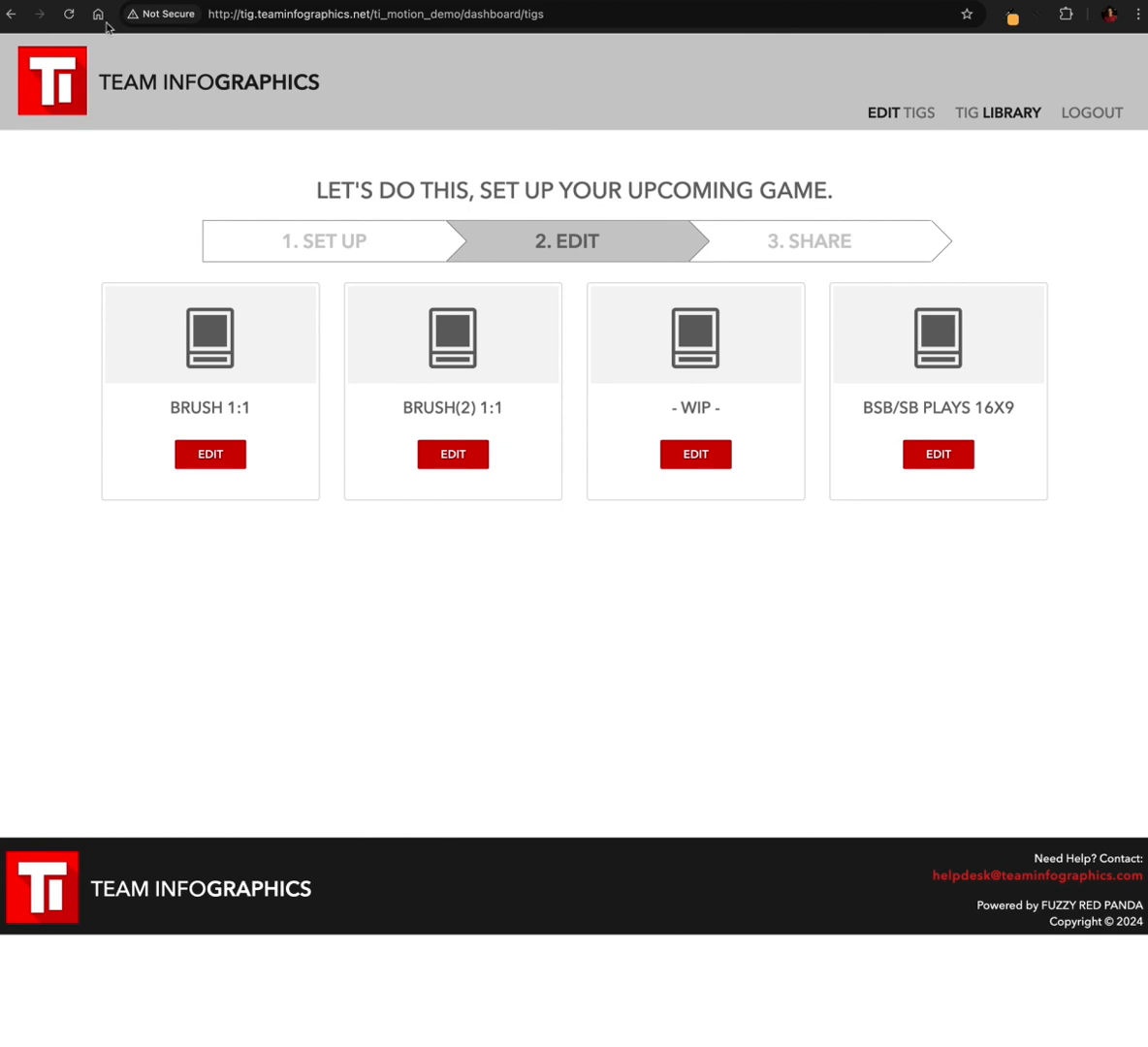
Shorten the page address to tig.teaminfographics.net/ti_motion_demo and load it
{"action": "left_click", "coordinate": [228, 18]}
{"action": "left_click", "coordinate": [229, 18]}
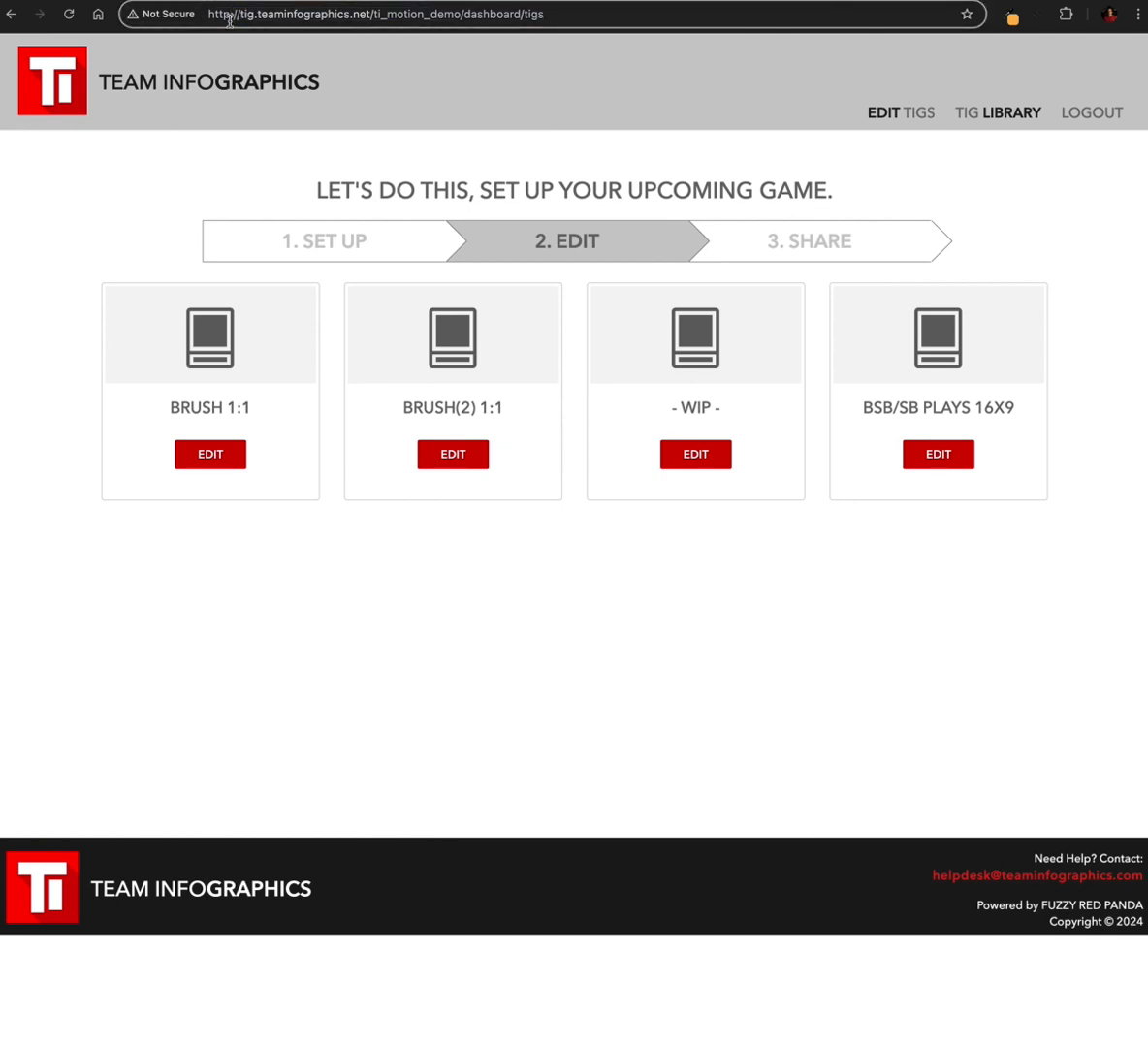
{"action": "key", "text": "BackSpace"}
{"action": "key", "text": "BackSpace"}
{"action": "key", "text": "BackSpace"}
{"action": "key", "text": "BackSpace"}
{"action": "key", "text": "BackSpace"}
{"action": "key", "text": "BackSpace"}
{"action": "key", "text": "BackSpace"}
{"action": "key", "text": "BackSpace"}
{"action": "key", "text": "BackSpace"}
{"action": "key", "text": "BackSpace"}
{"action": "key", "text": "BackSpace"}
{"action": "key", "text": "BackSpace"}
{"action": "key", "text": "BackSpace"}
{"action": "key", "text": "BackSpace"}
{"action": "key", "text": "BackSpace"}
{"action": "key", "text": "Return"}
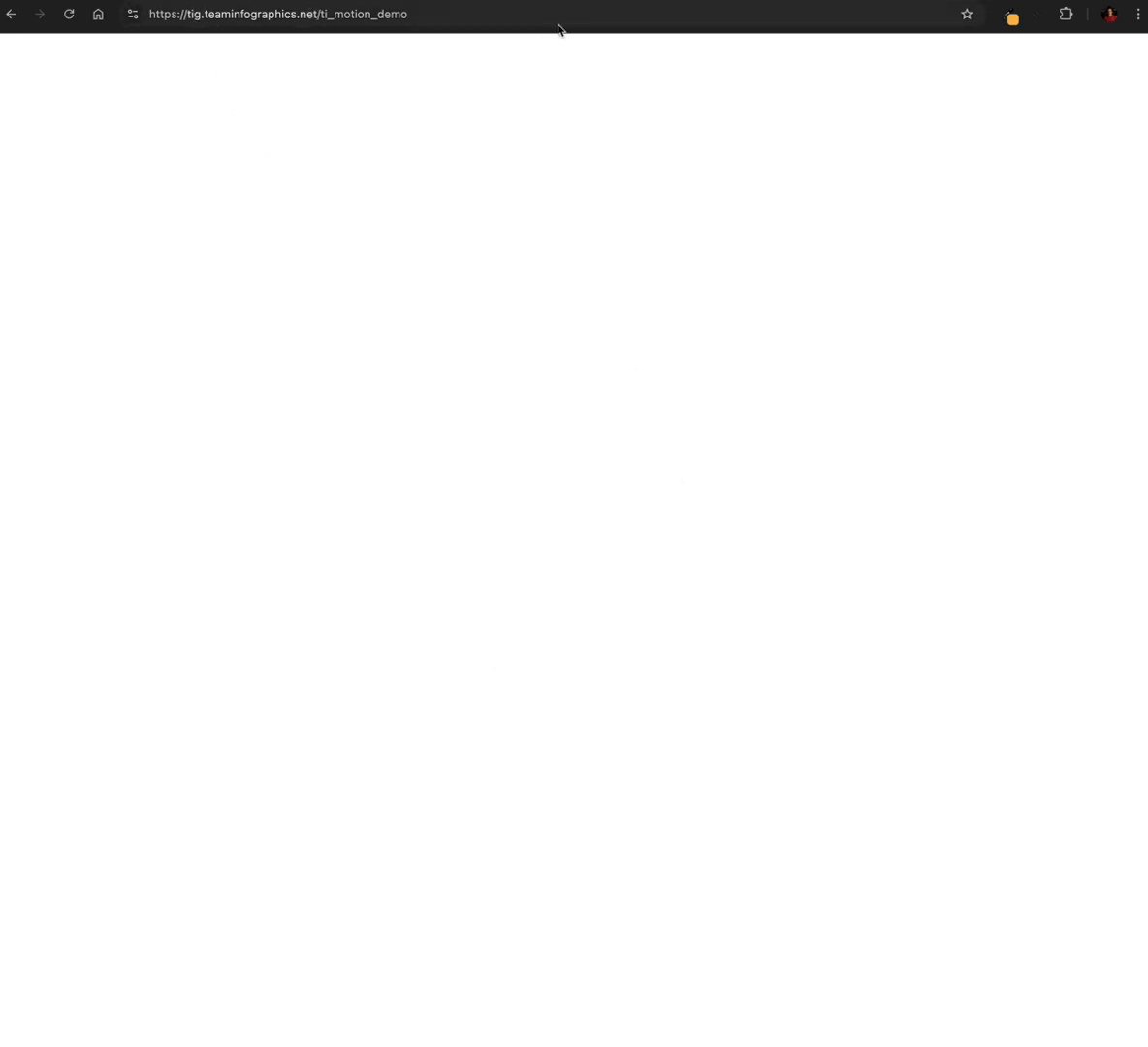
{"action": "left_click", "coordinate": [250, 11]}
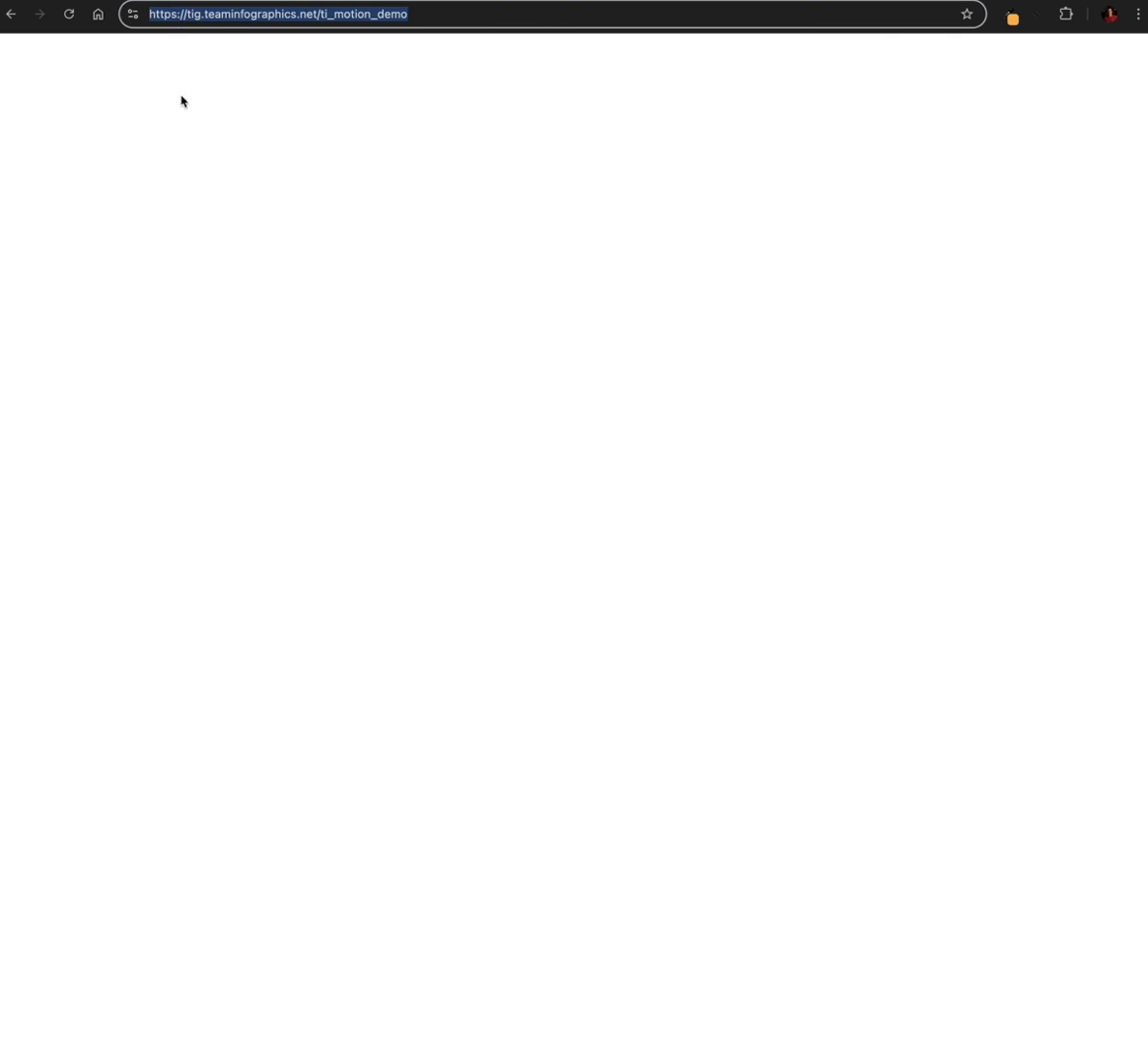
{"action": "left_click", "coordinate": [171, 16]}
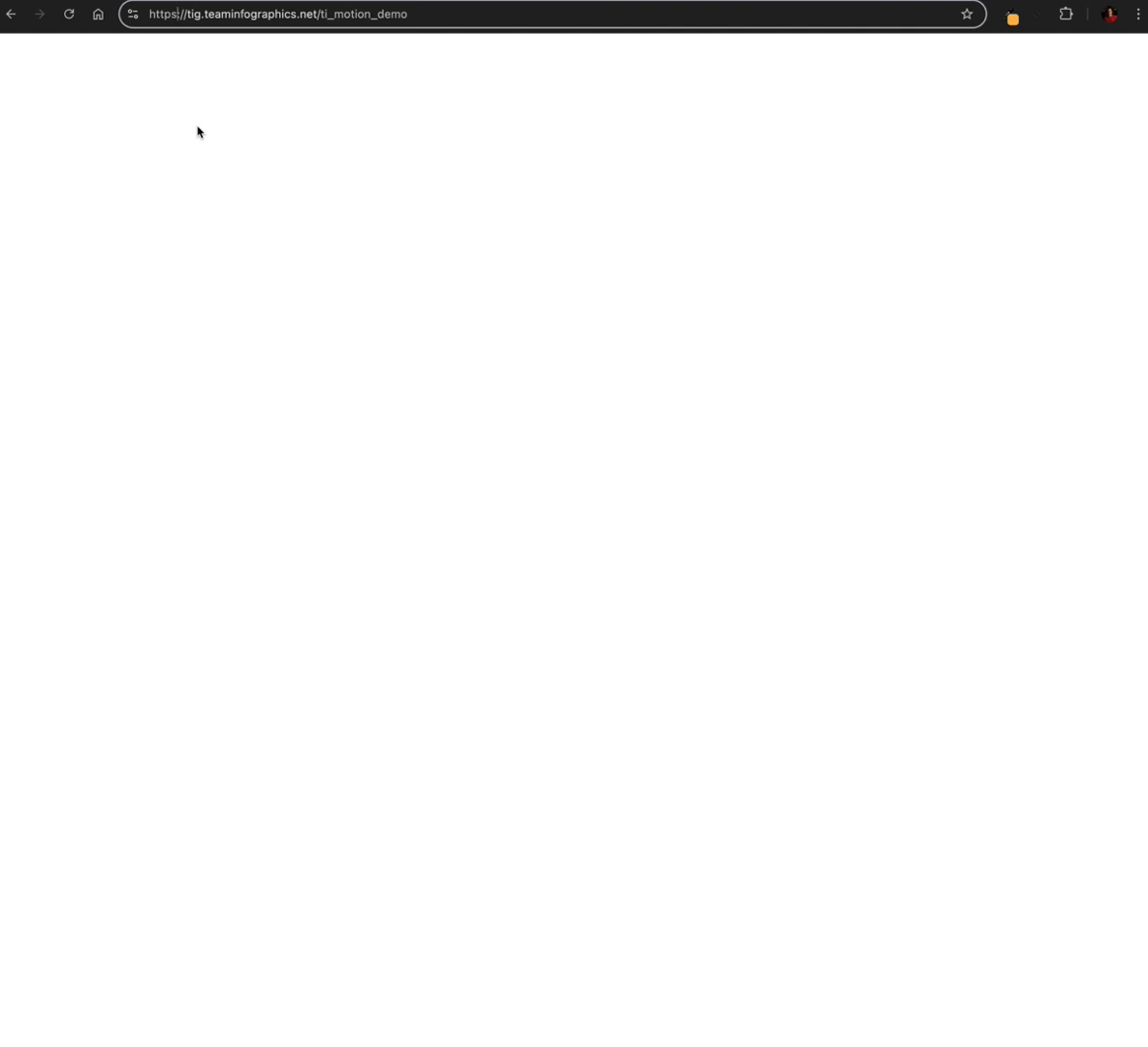
{"action": "key", "text": "BackSpace"}
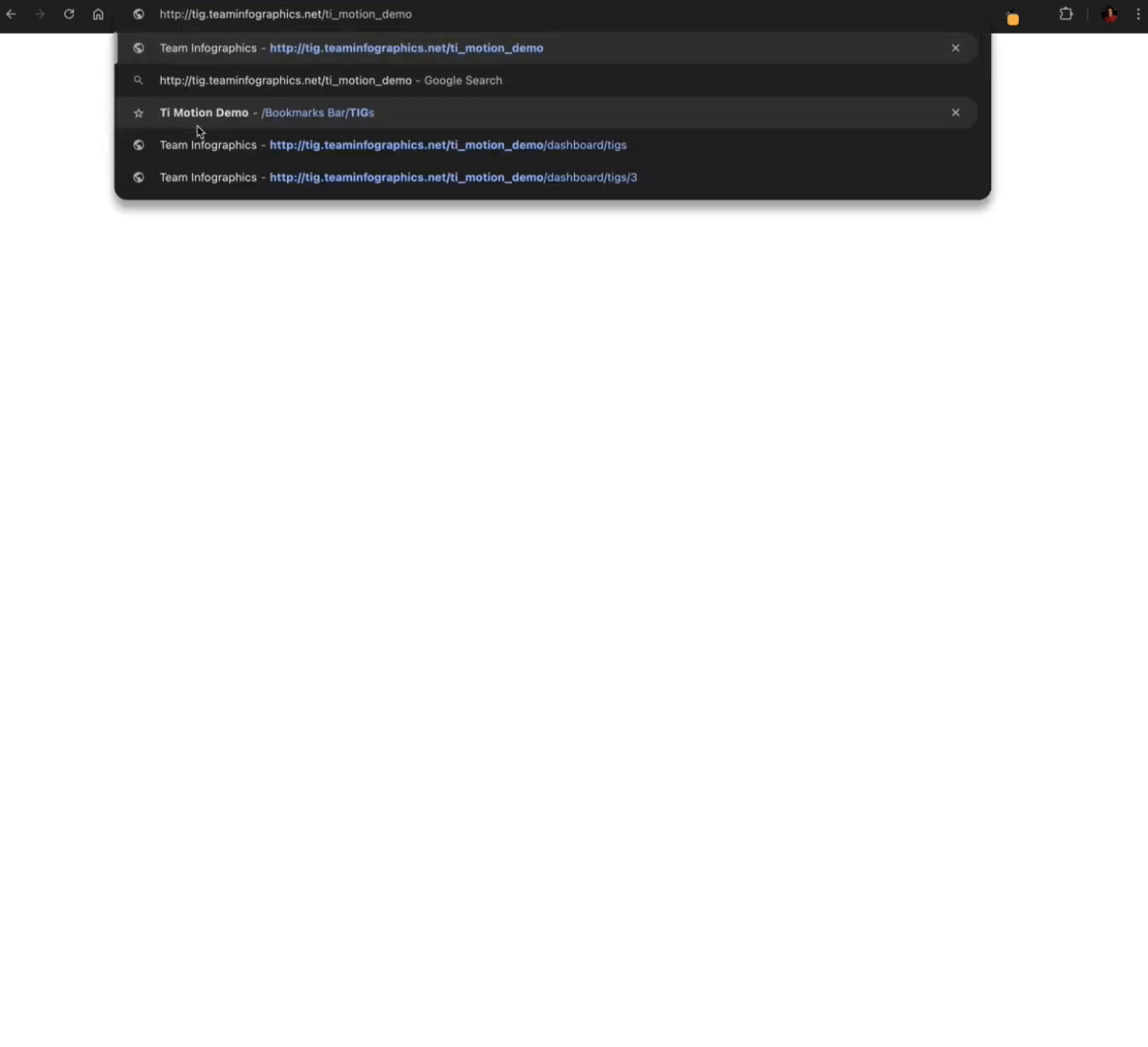
{"action": "key", "text": "Return"}
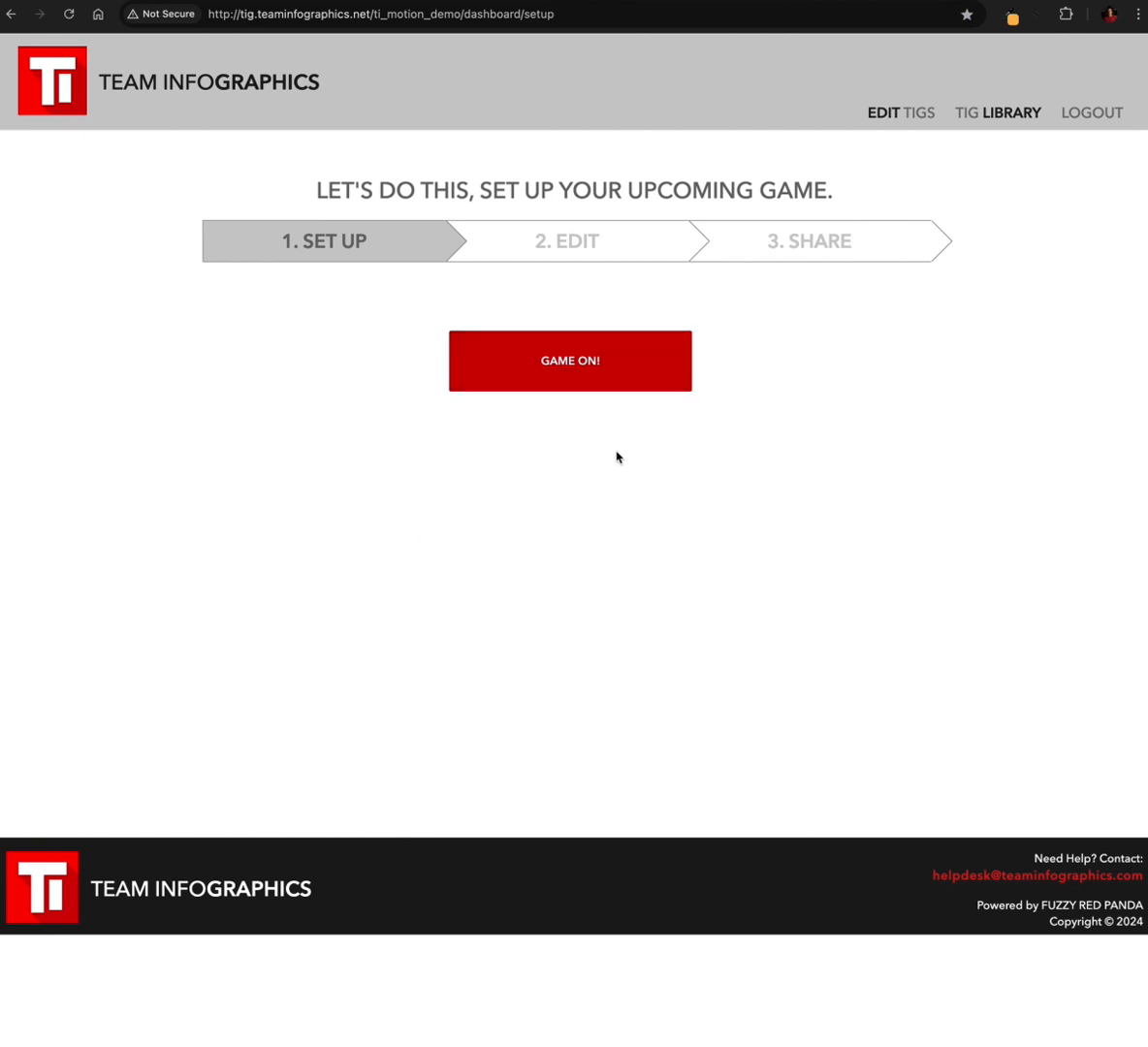
Start the game set-up and open the BRUSH(2) 1:1 template for editing
{"action": "left_click", "coordinate": [572, 364]}
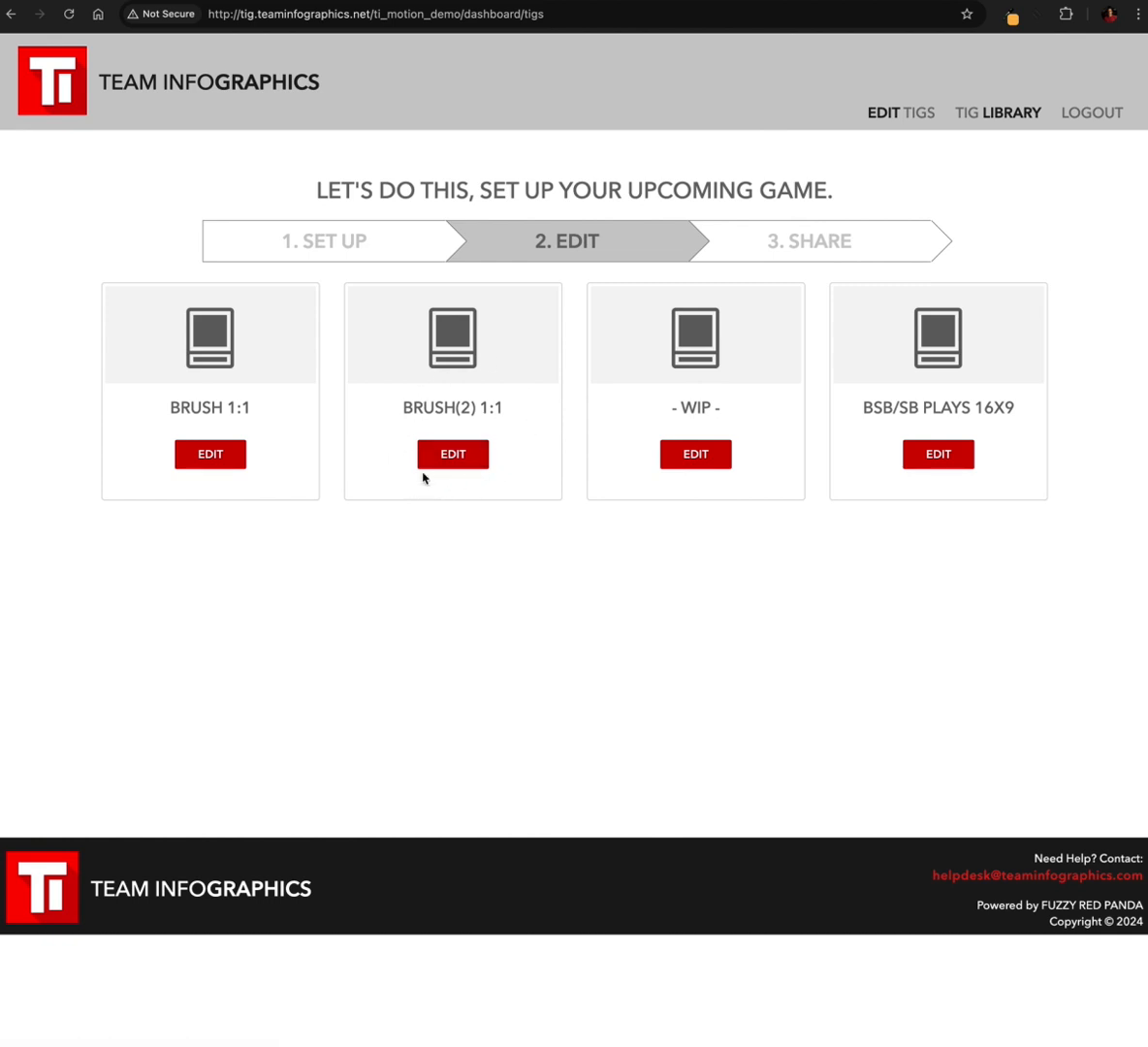
{"action": "left_click", "coordinate": [452, 455]}
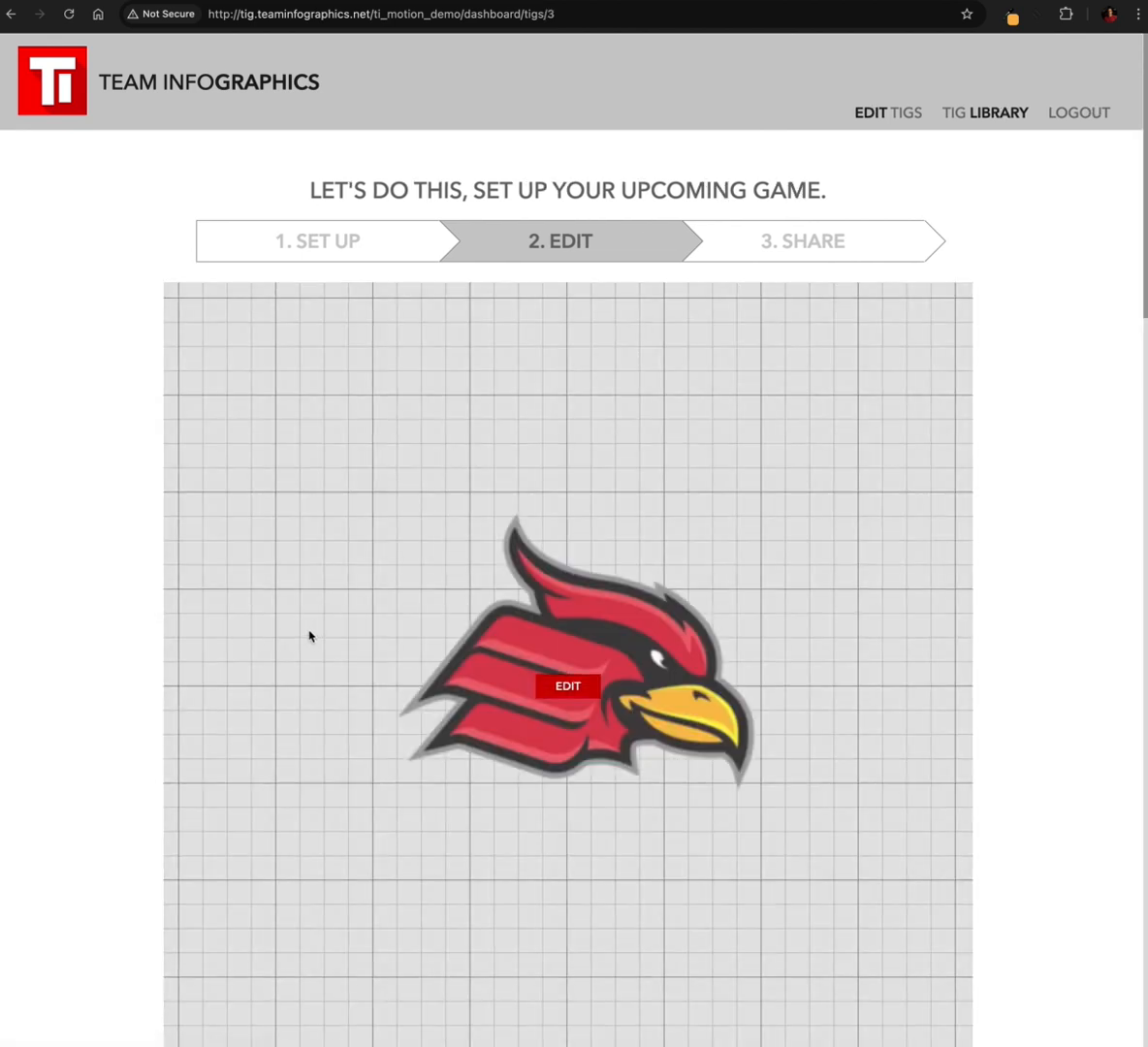
Look over the template's opening sections and the finished brush examples on the motion templates page
{"action": "scroll", "coordinate": [310, 635], "scroll_direction": "down", "scroll_amount": 10}
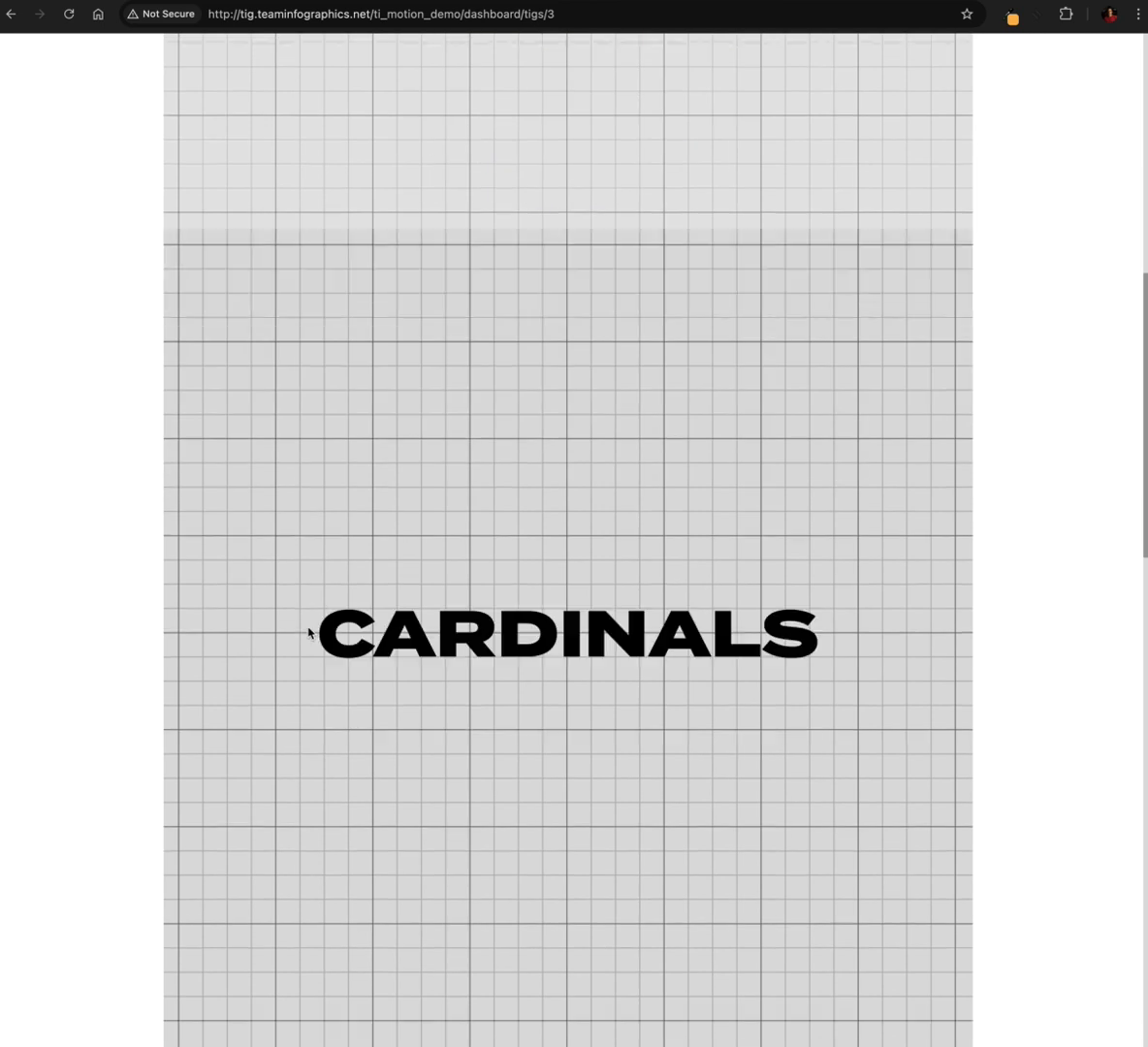
{"action": "scroll", "coordinate": [309, 632], "scroll_direction": "down", "scroll_amount": 6}
{"action": "scroll", "coordinate": [311, 625], "scroll_direction": "up", "scroll_amount": 6}
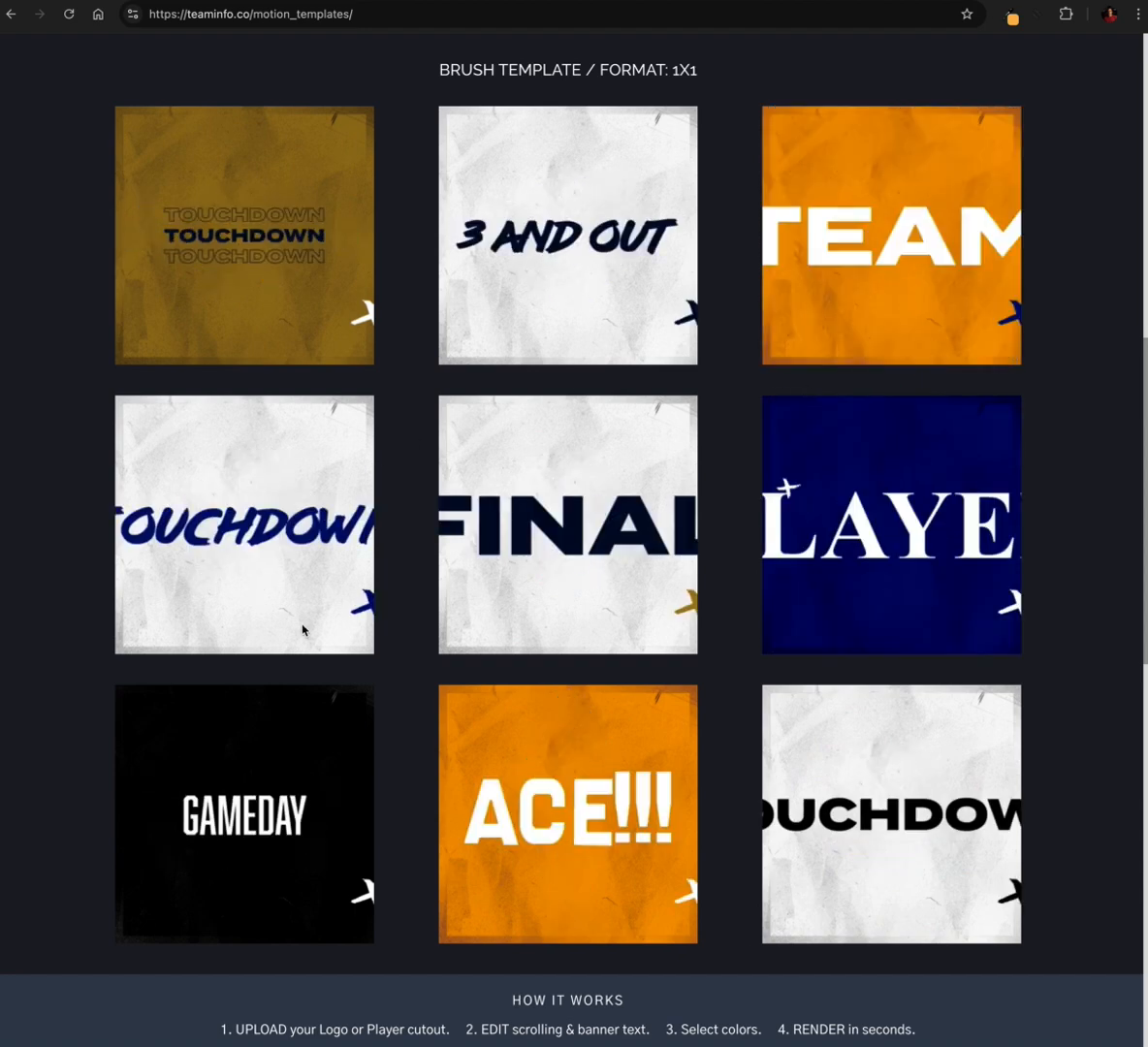
{"action": "scroll", "coordinate": [395, 550], "scroll_direction": "down", "scroll_amount": 2}
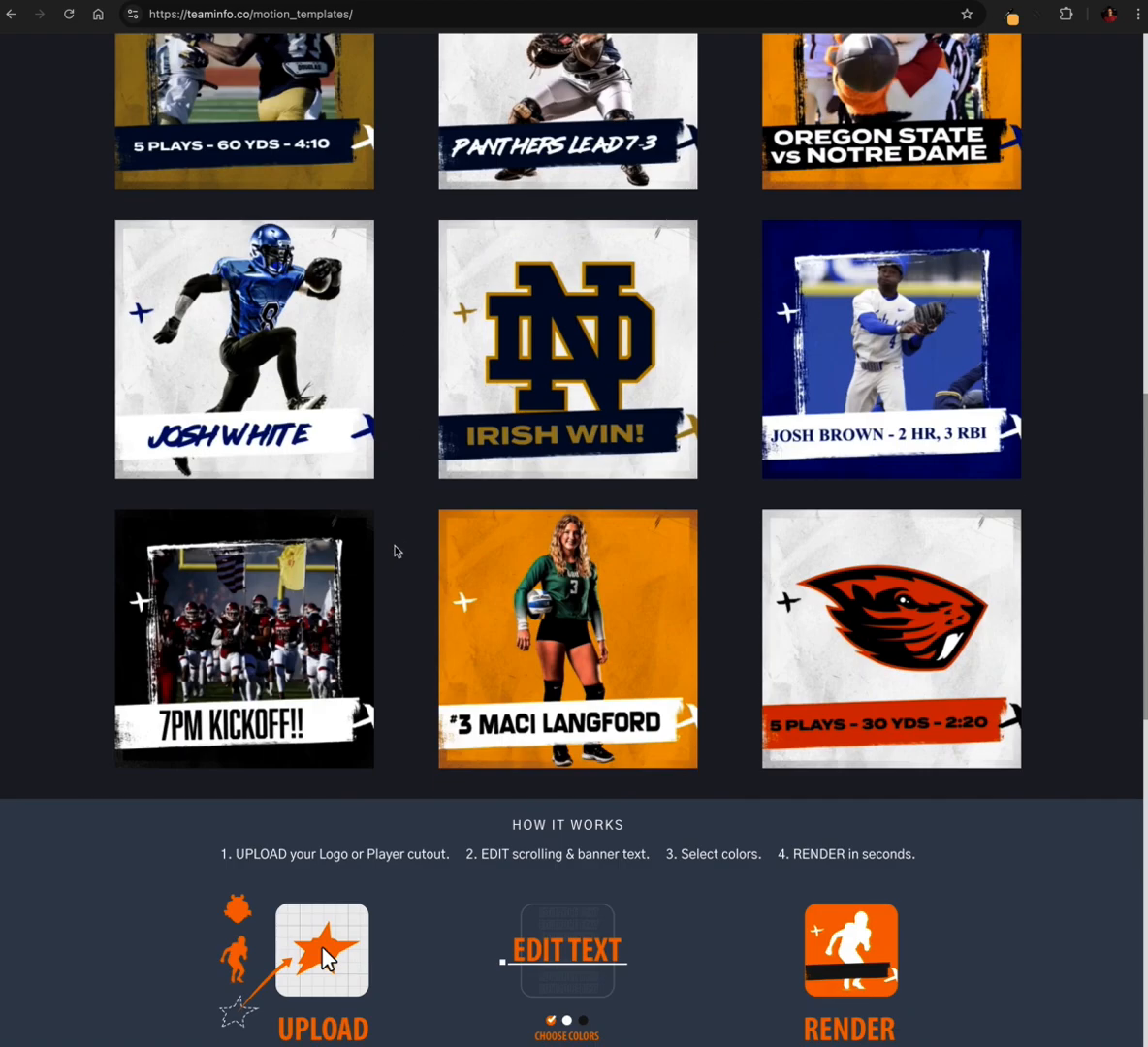
{"action": "scroll", "coordinate": [395, 551], "scroll_direction": "up", "scroll_amount": 2}
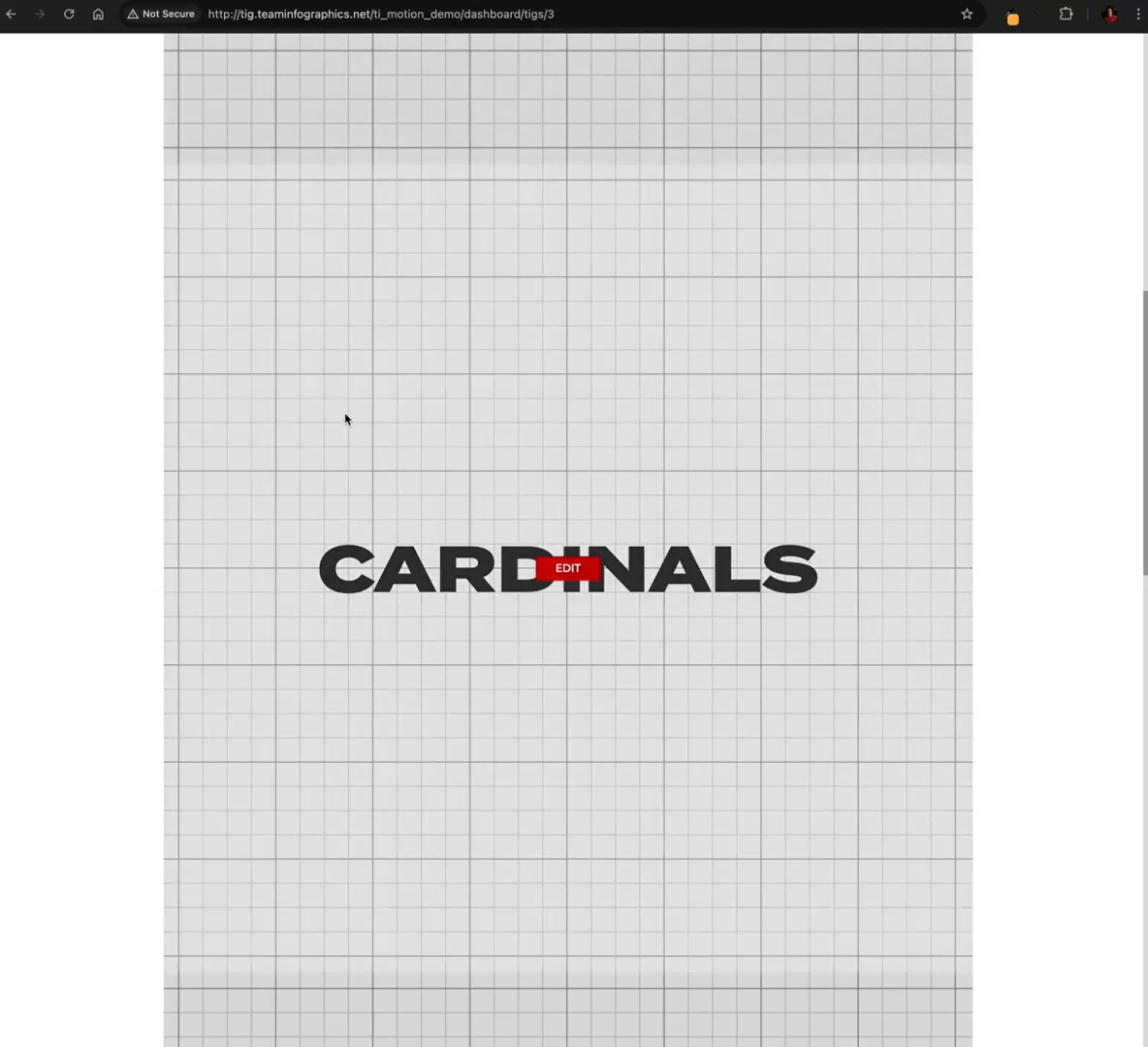
Examine the template's sections: the bird logo, the CARDINALS text, the outlined WIN text and the end slate with the player photo
{"action": "scroll", "coordinate": [385, 454], "scroll_direction": "up", "scroll_amount": 10}
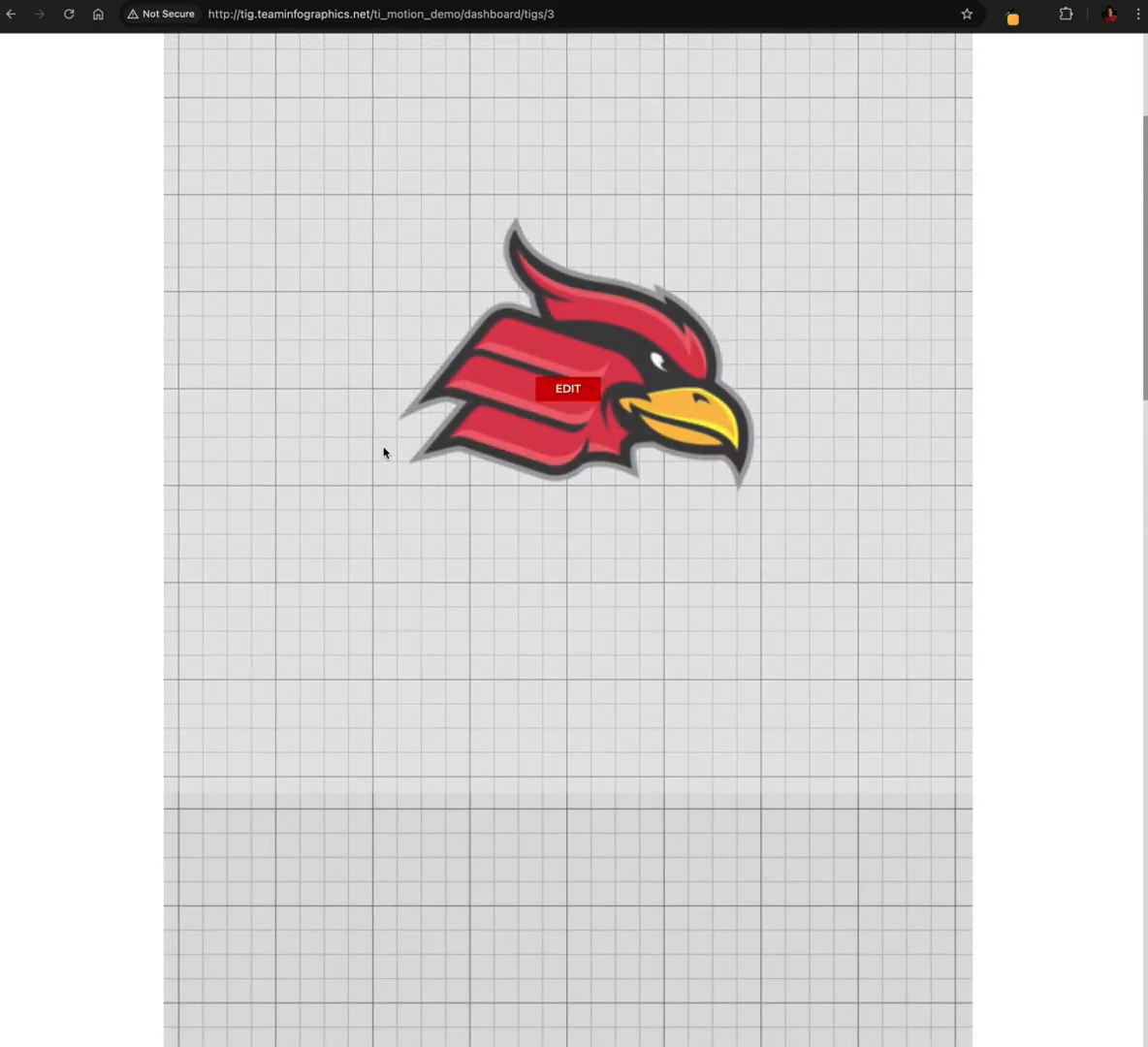
{"action": "scroll", "coordinate": [384, 453], "scroll_direction": "down", "scroll_amount": 3}
{"action": "scroll", "coordinate": [384, 453], "scroll_direction": "down", "scroll_amount": 15}
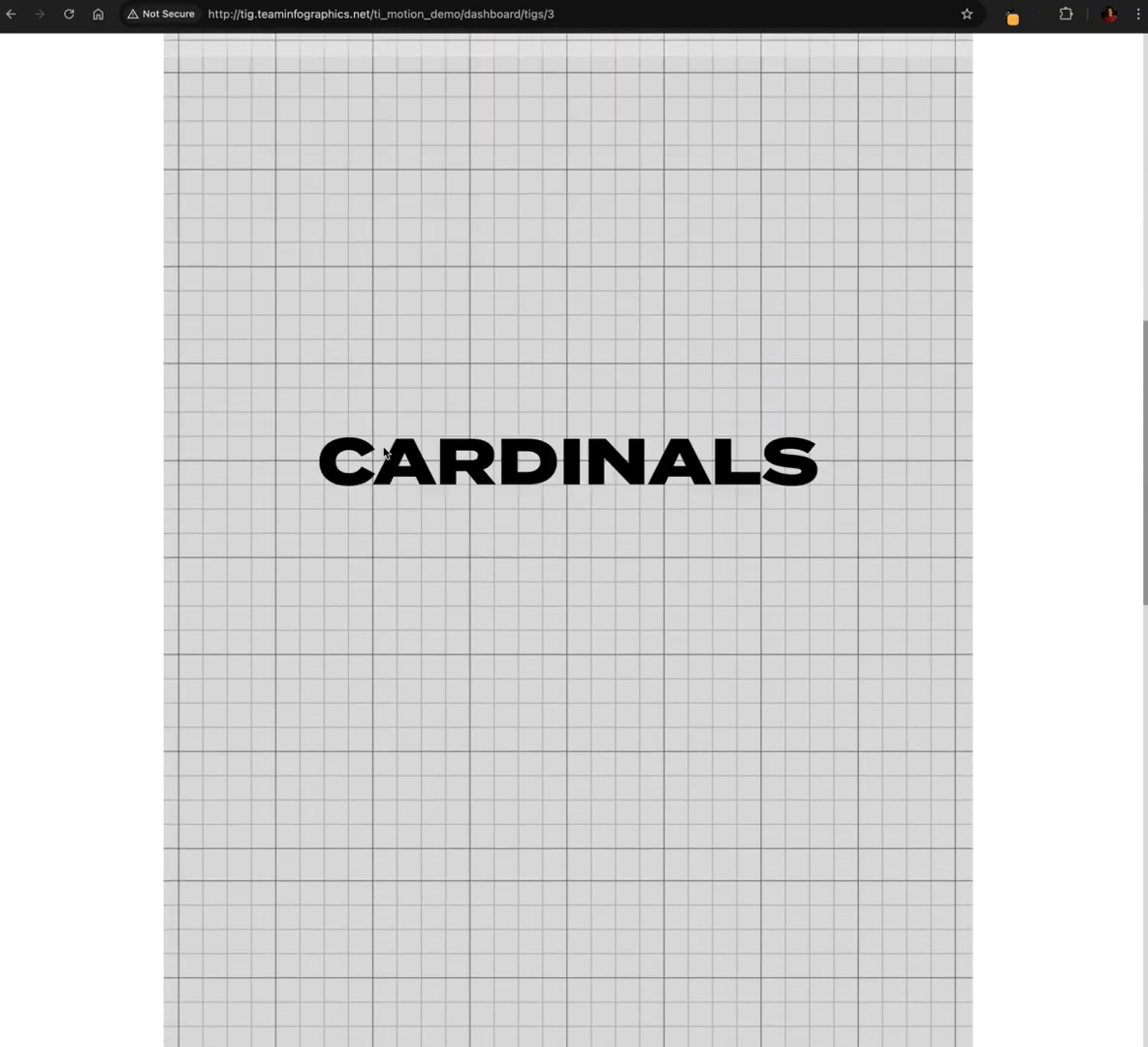
{"action": "scroll", "coordinate": [384, 453], "scroll_direction": "down", "scroll_amount": 15}
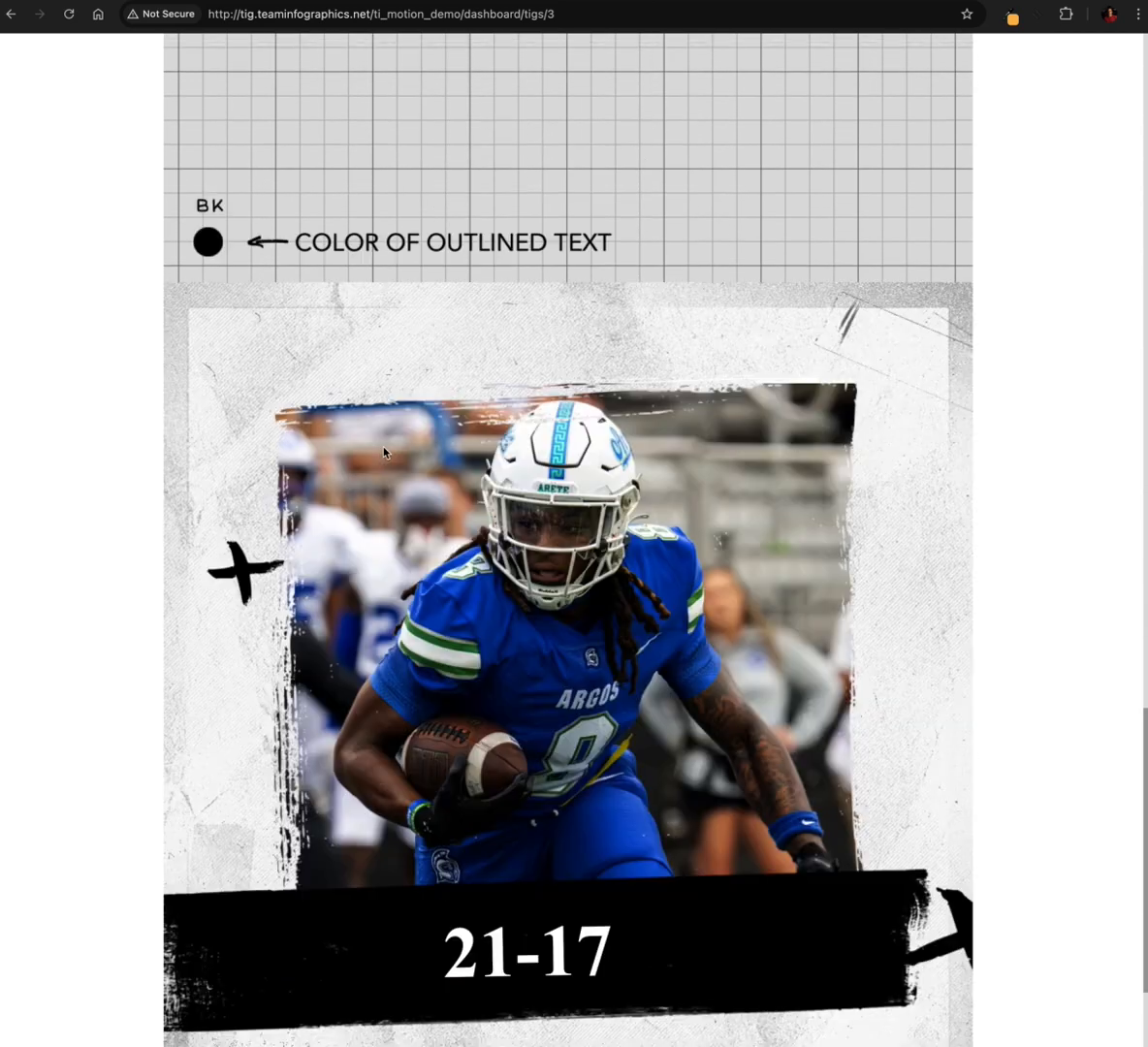
{"action": "scroll", "coordinate": [384, 453], "scroll_direction": "up", "scroll_amount": 5}
{"action": "scroll", "coordinate": [384, 453], "scroll_direction": "up", "scroll_amount": 20}
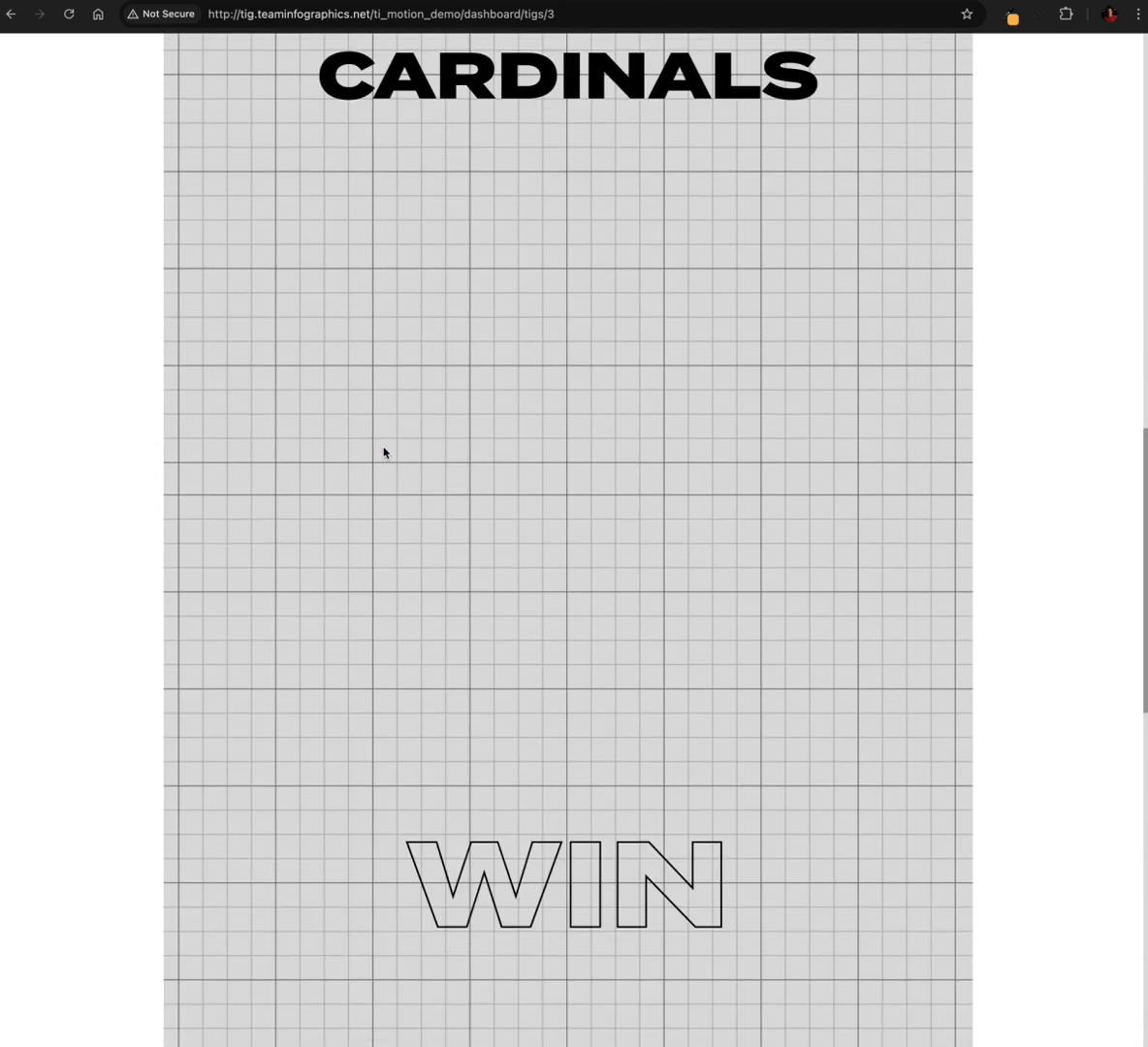
{"action": "scroll", "coordinate": [384, 453], "scroll_direction": "up", "scroll_amount": 5}
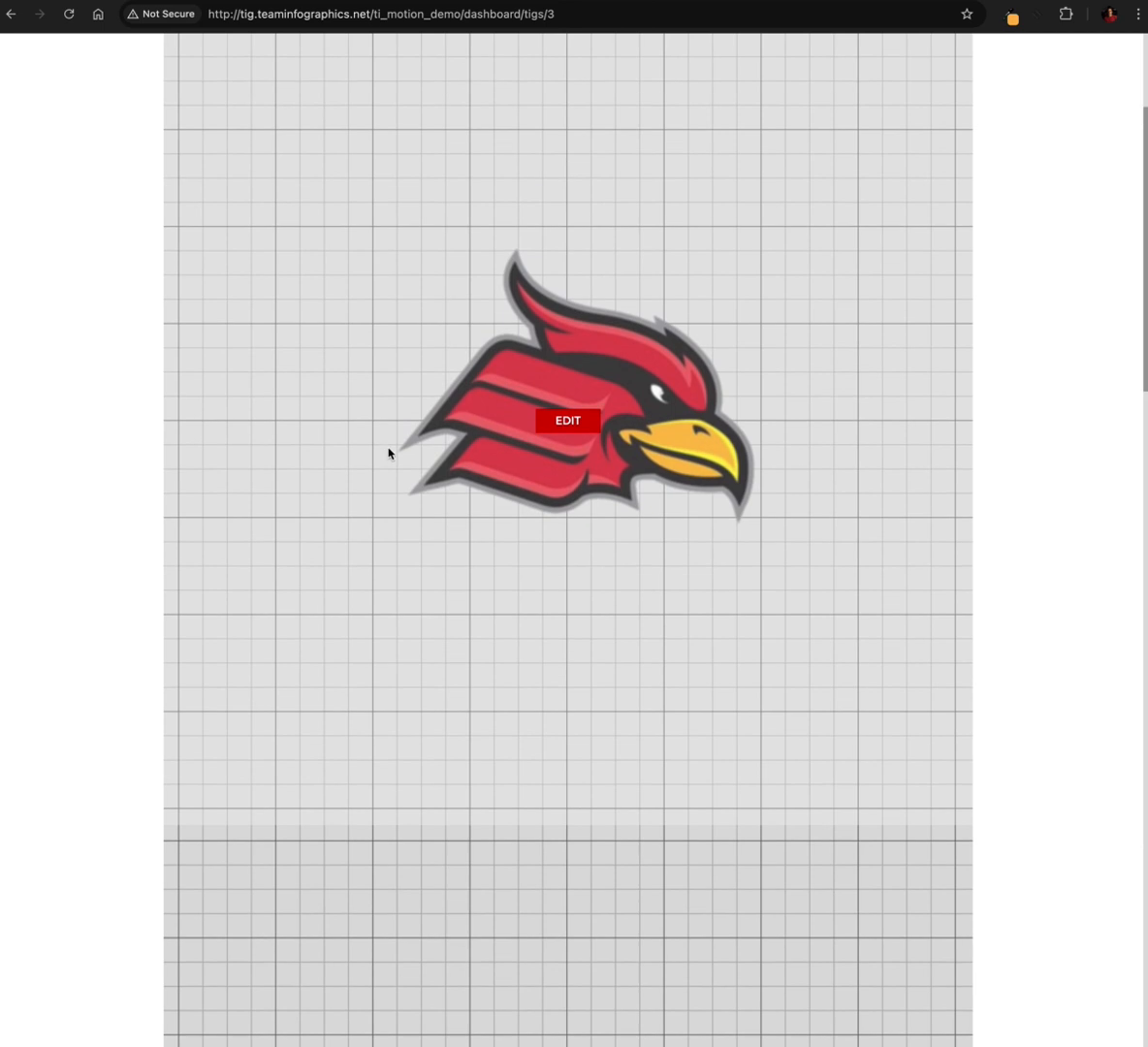
{"action": "scroll", "coordinate": [439, 554], "scroll_direction": "down", "scroll_amount": 8}
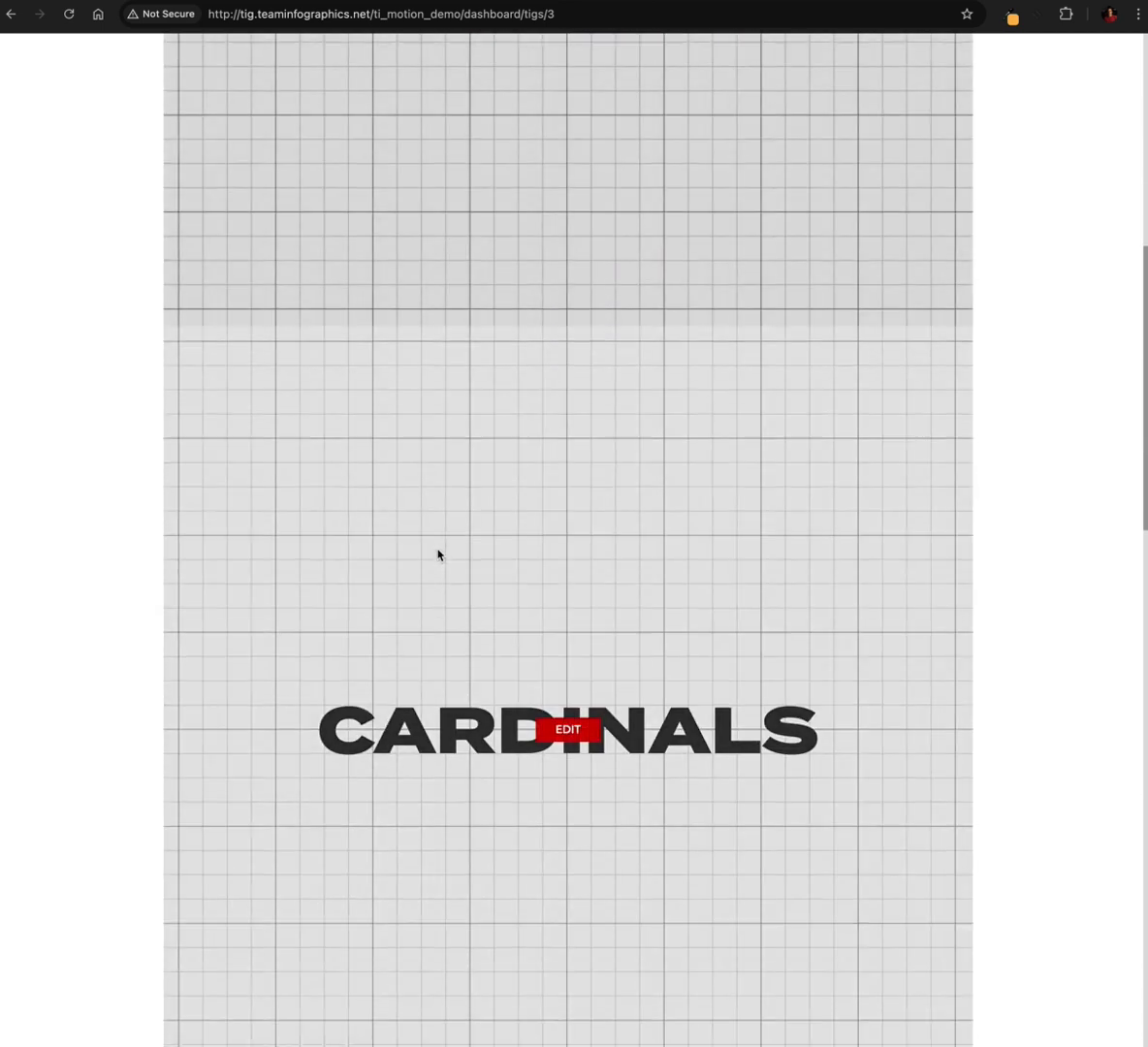
{"action": "scroll", "coordinate": [607, 565], "scroll_direction": "down", "scroll_amount": 7}
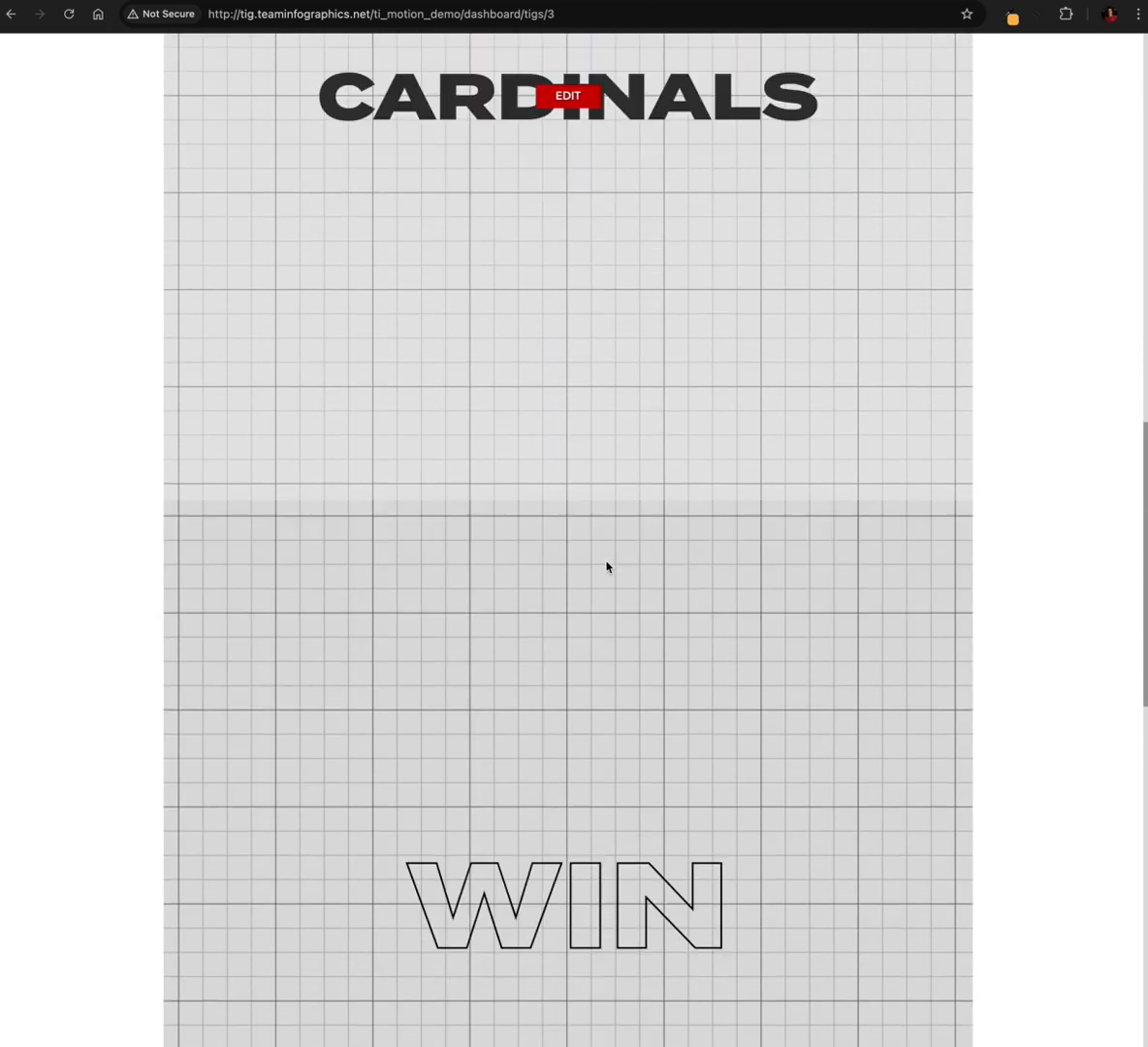
{"action": "scroll", "coordinate": [444, 577], "scroll_direction": "up", "scroll_amount": 4}
{"action": "scroll", "coordinate": [444, 576], "scroll_direction": "up", "scroll_amount": 10}
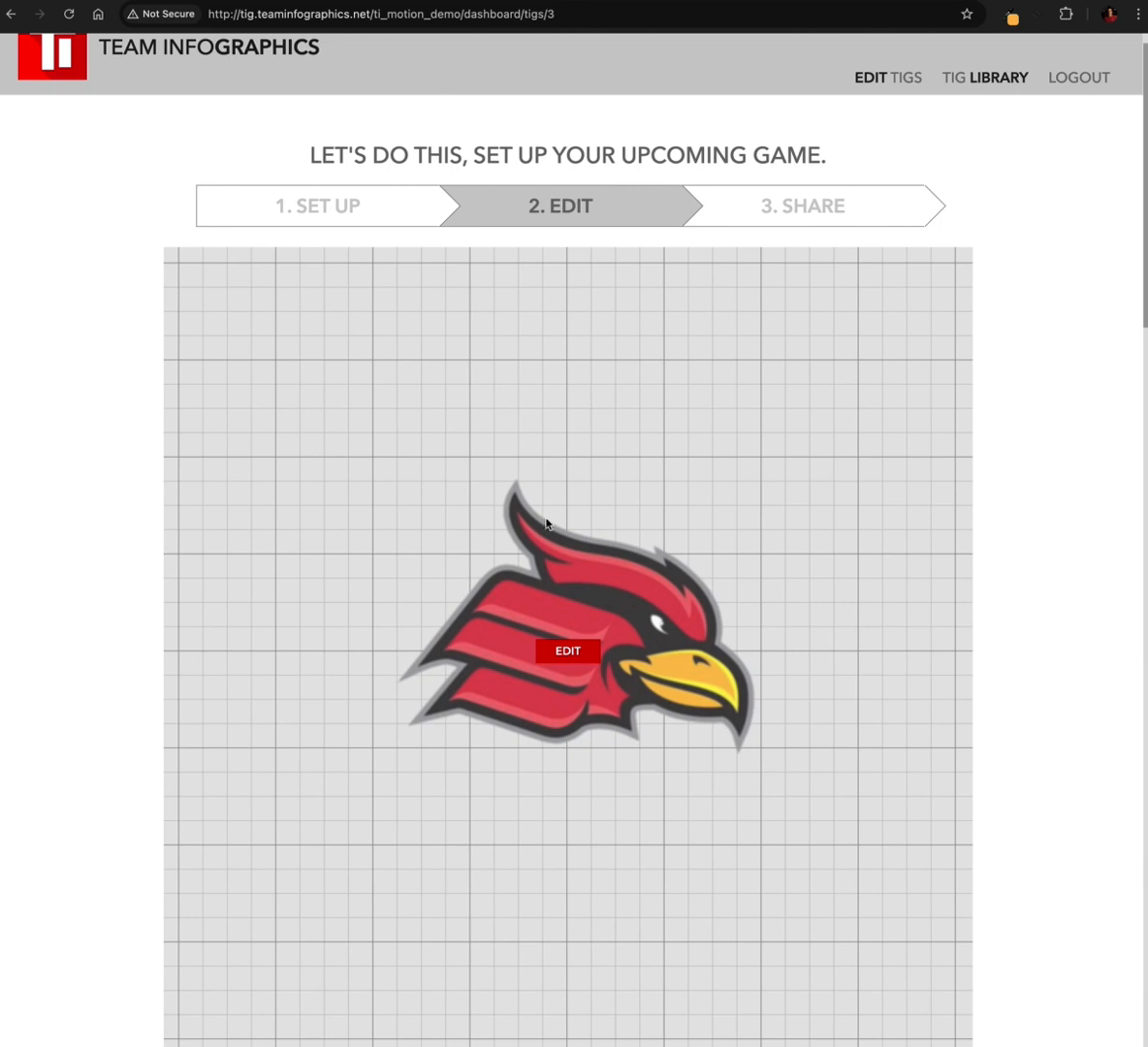
{"action": "scroll", "coordinate": [581, 509], "scroll_direction": "down", "scroll_amount": 2}
{"action": "scroll", "coordinate": [553, 494], "scroll_direction": "down", "scroll_amount": 8}
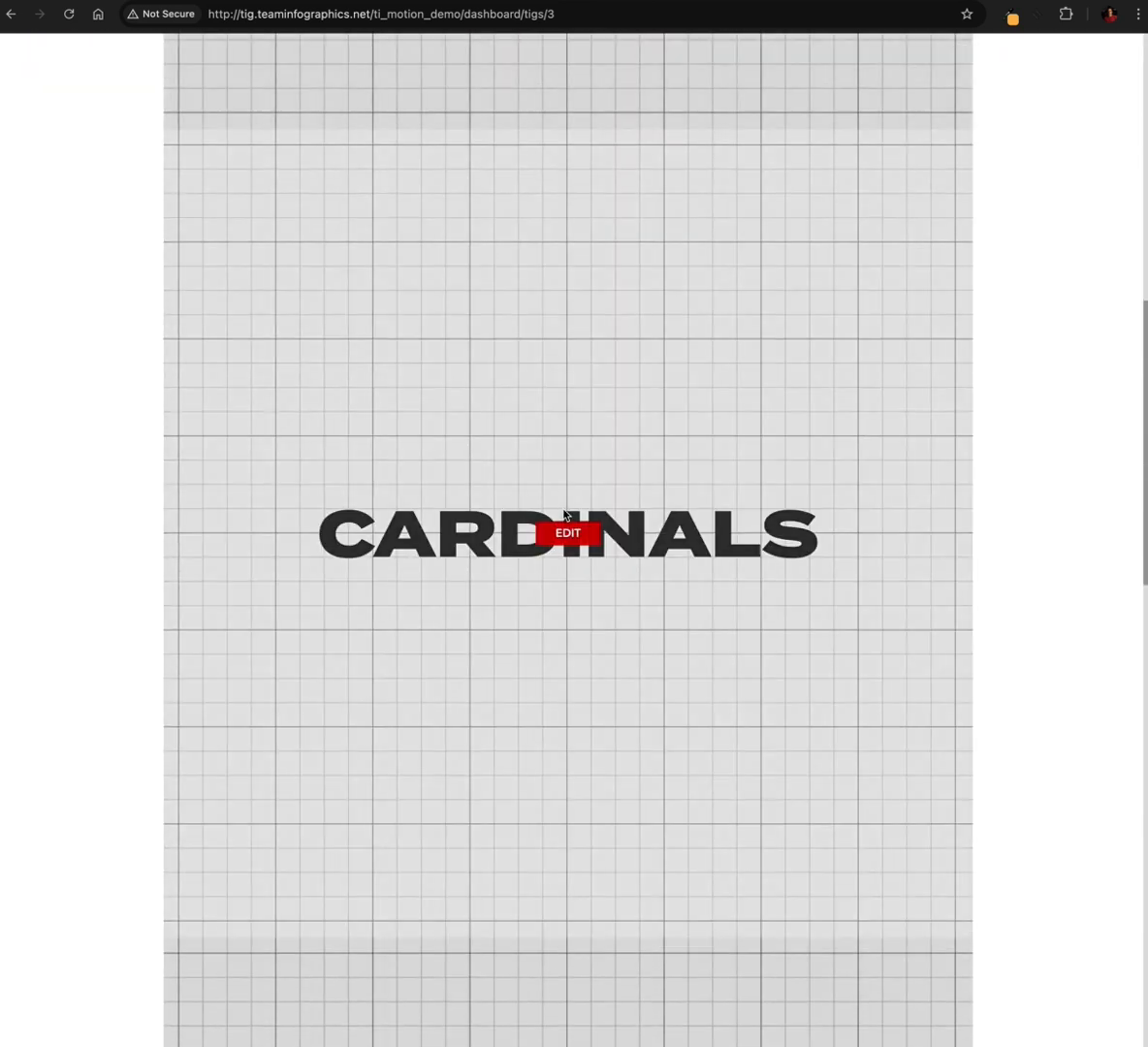
{"action": "scroll", "coordinate": [597, 639], "scroll_direction": "down", "scroll_amount": 1}
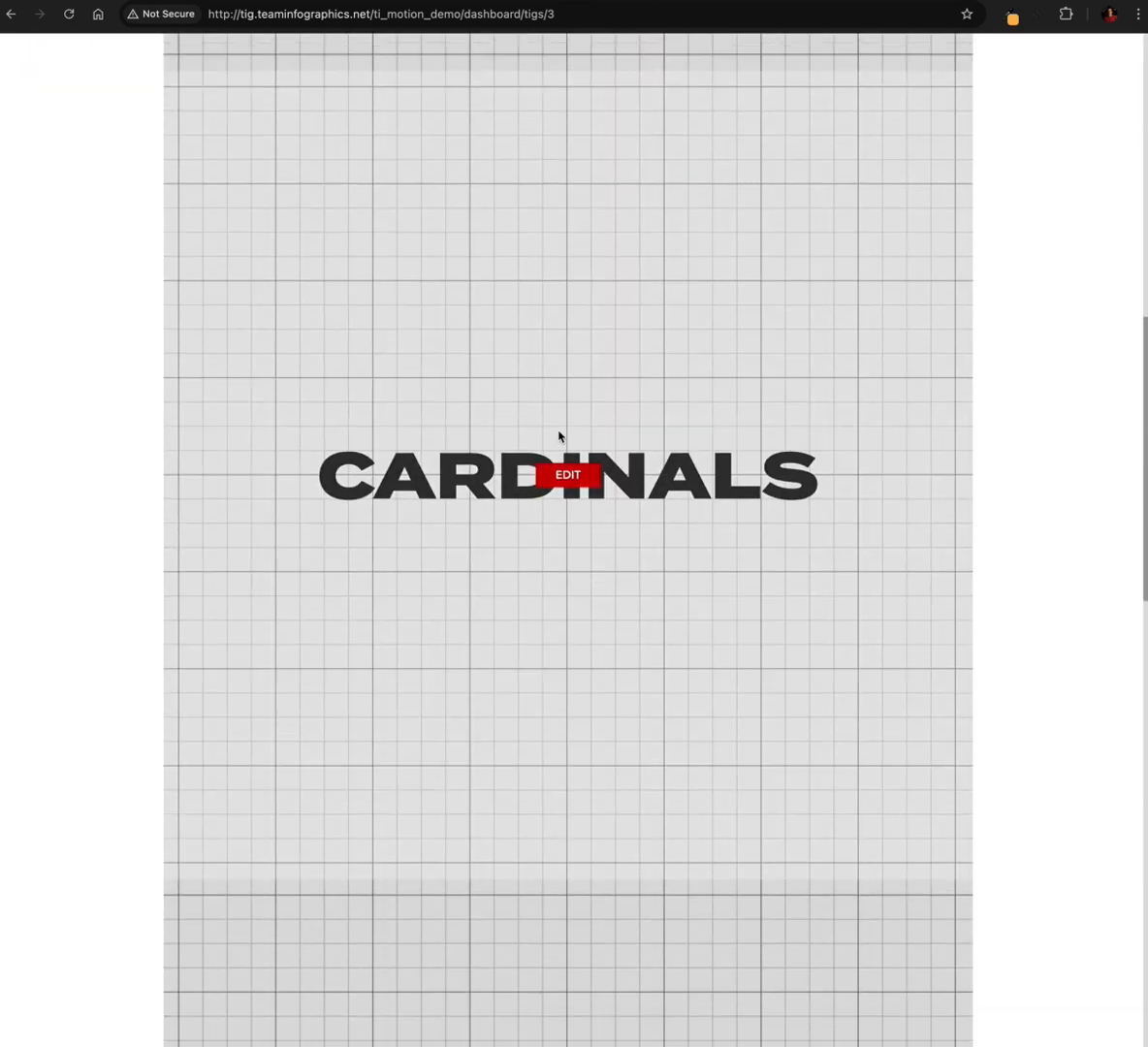
{"action": "scroll", "coordinate": [571, 537], "scroll_direction": "down", "scroll_amount": 10}
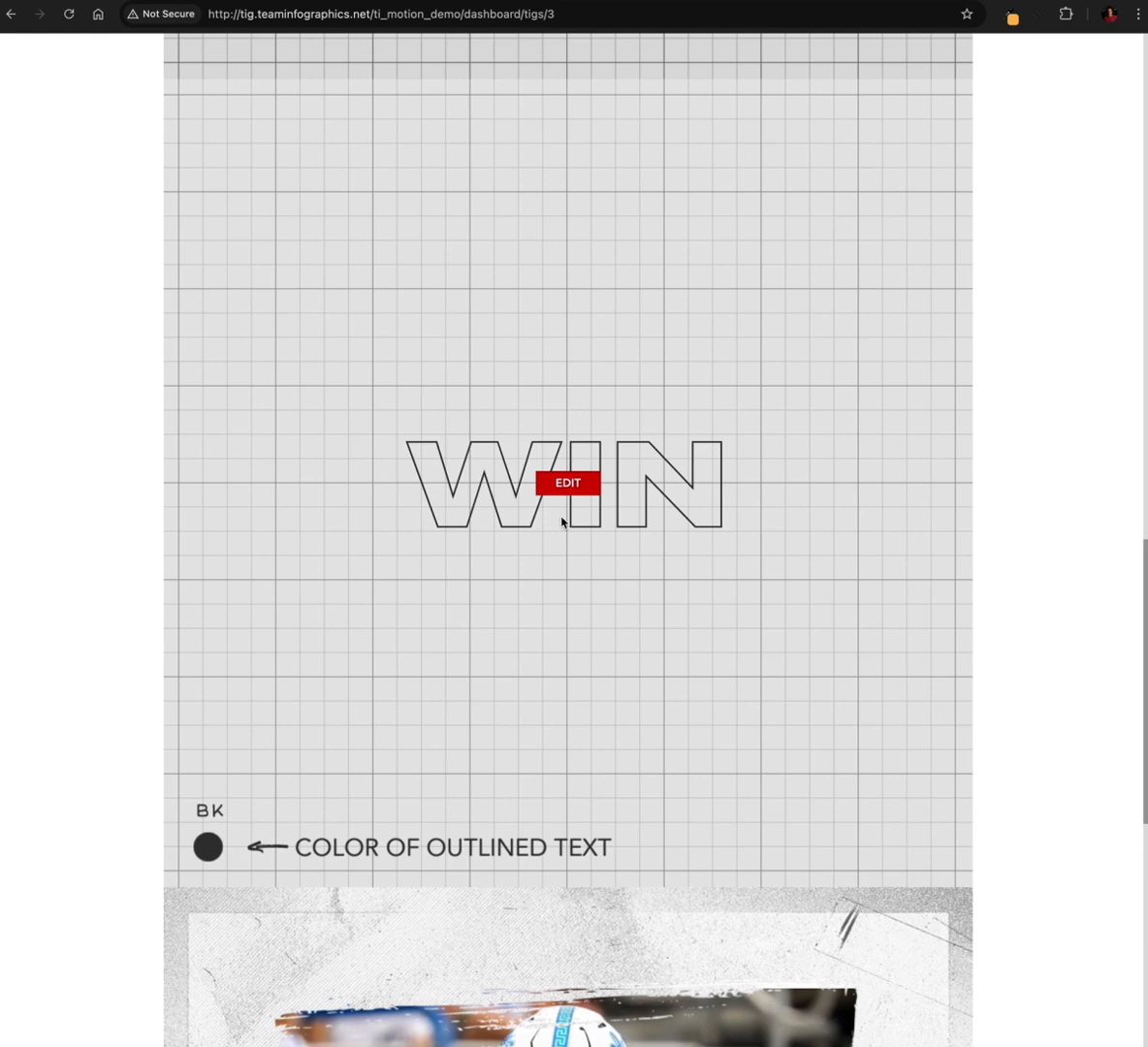
{"action": "scroll", "coordinate": [649, 538], "scroll_direction": "down", "scroll_amount": 11}
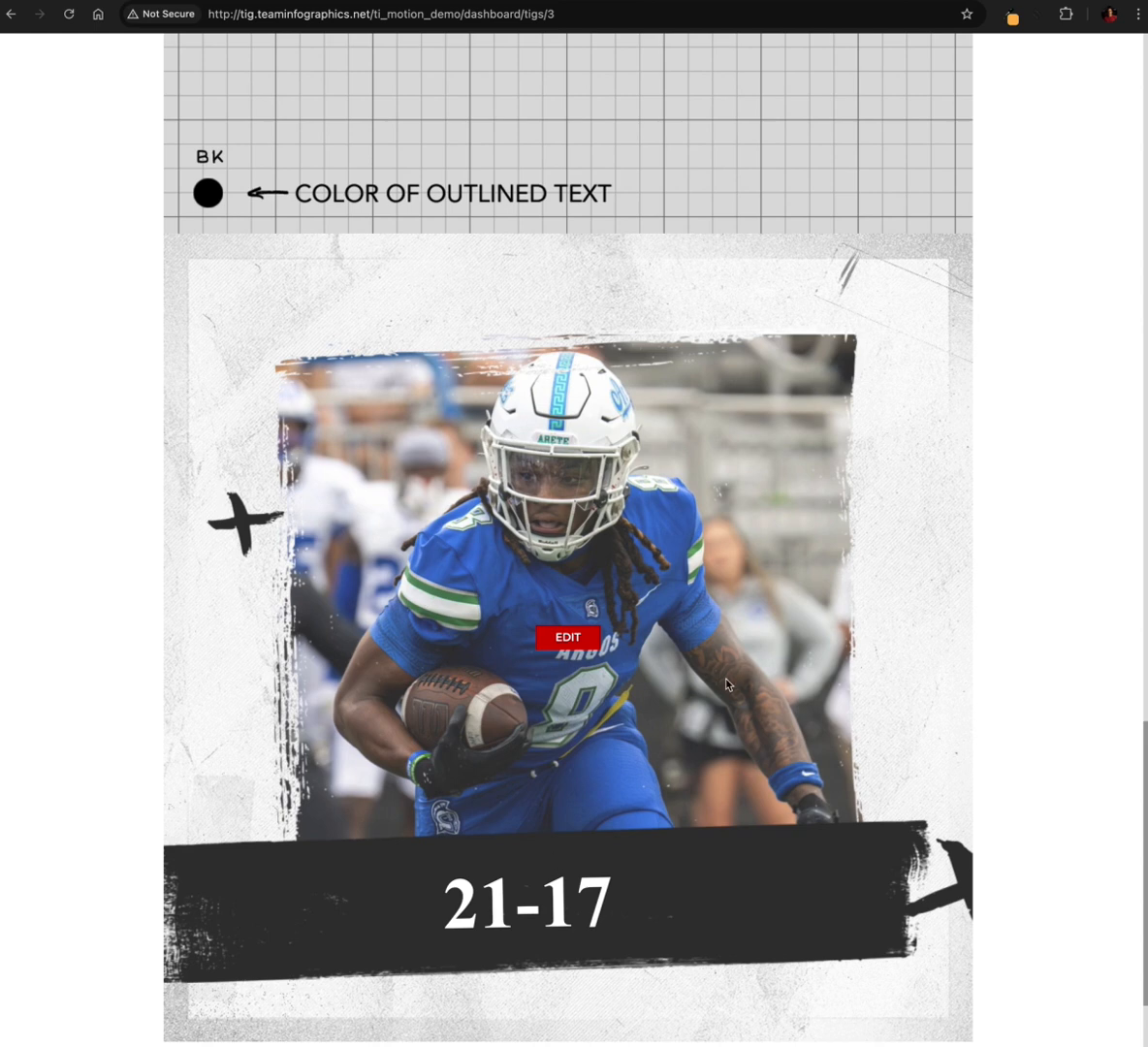
{"action": "scroll", "coordinate": [592, 640], "scroll_direction": "up", "scroll_amount": 2}
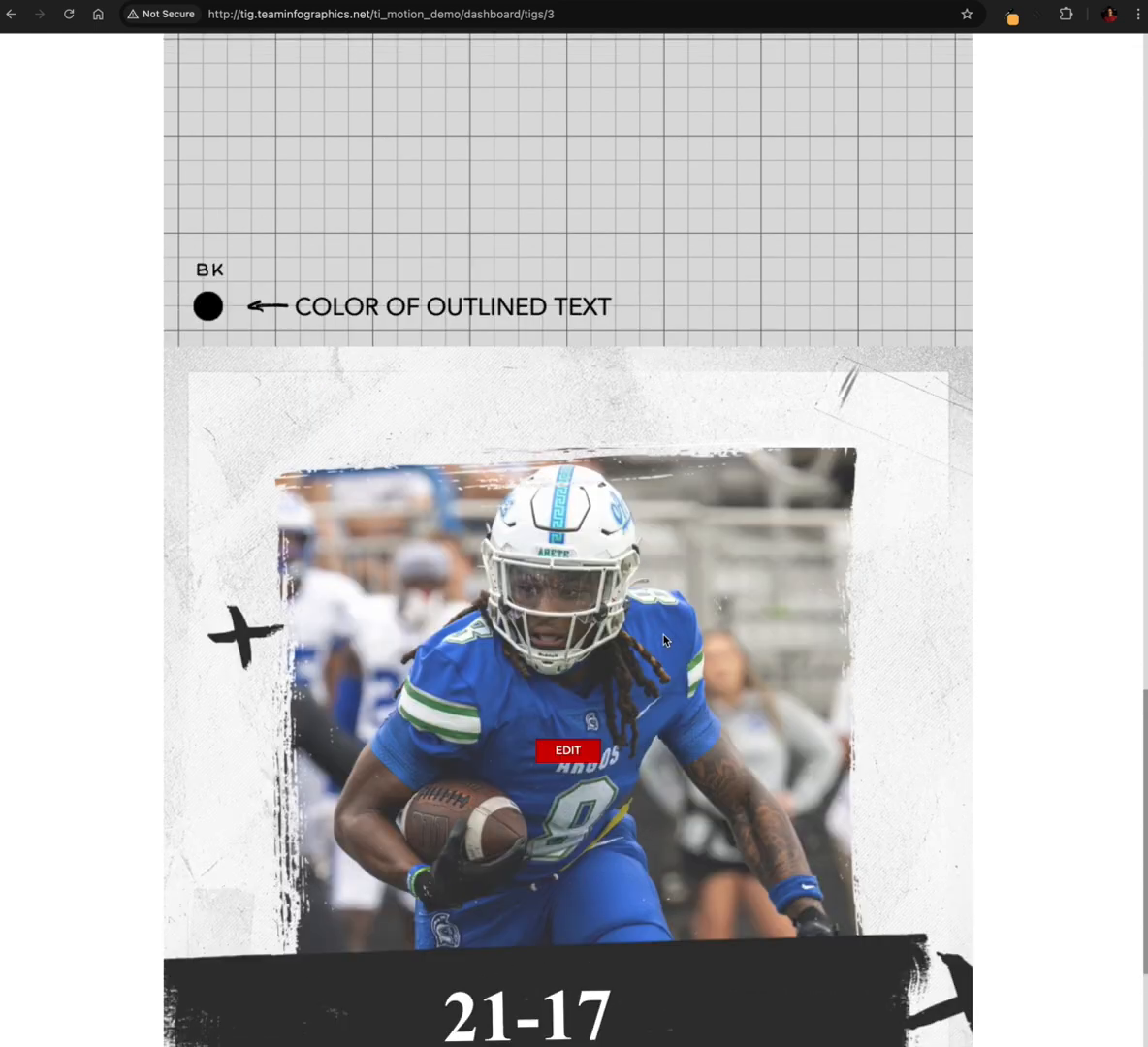
Open the end slate with the player photo and 21-17 banner for editing
{"action": "scroll", "coordinate": [665, 640], "scroll_direction": "down", "scroll_amount": 4}
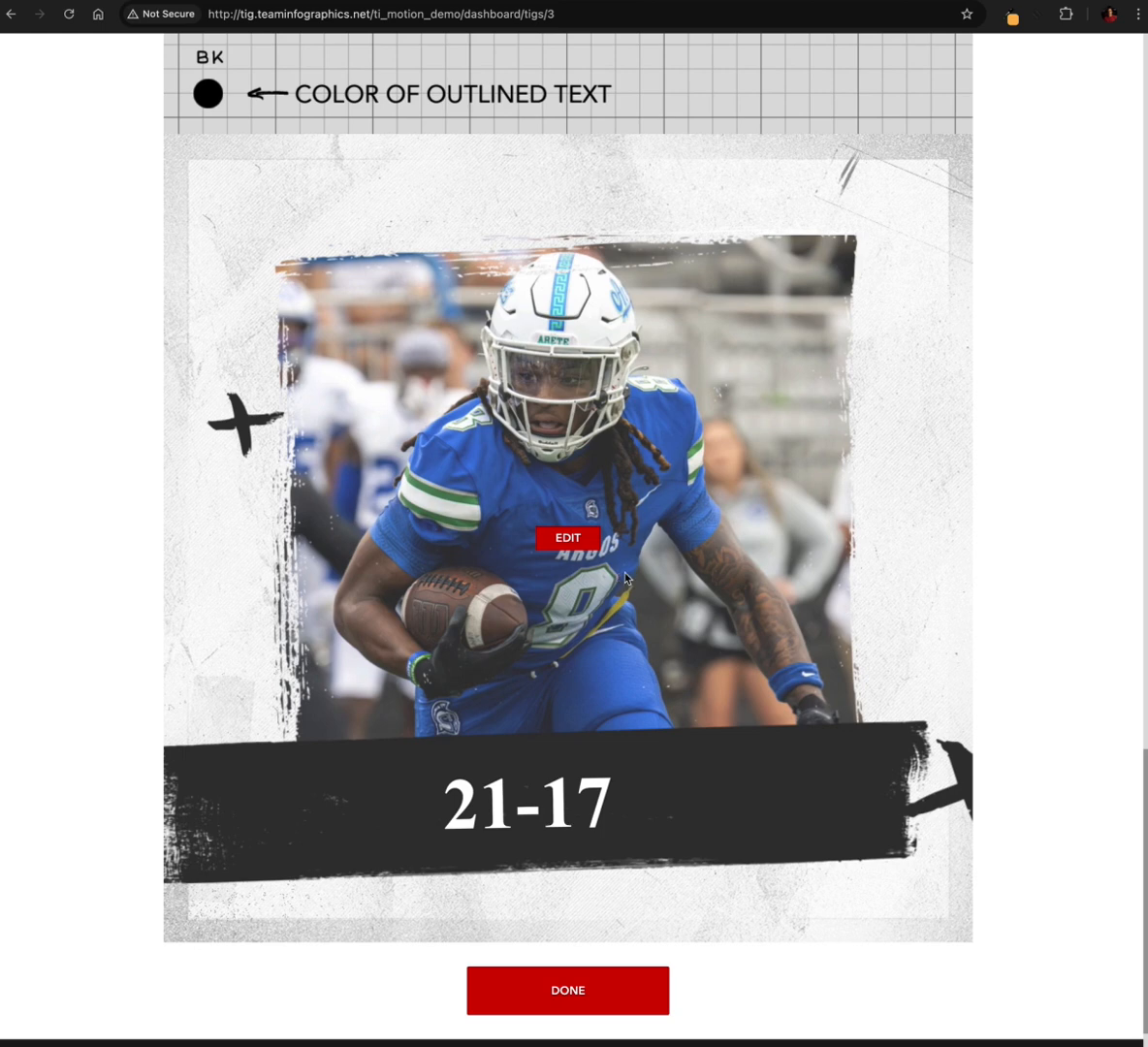
{"action": "left_click", "coordinate": [555, 538]}
{"action": "scroll", "coordinate": [533, 594], "scroll_direction": "down", "scroll_amount": 1}
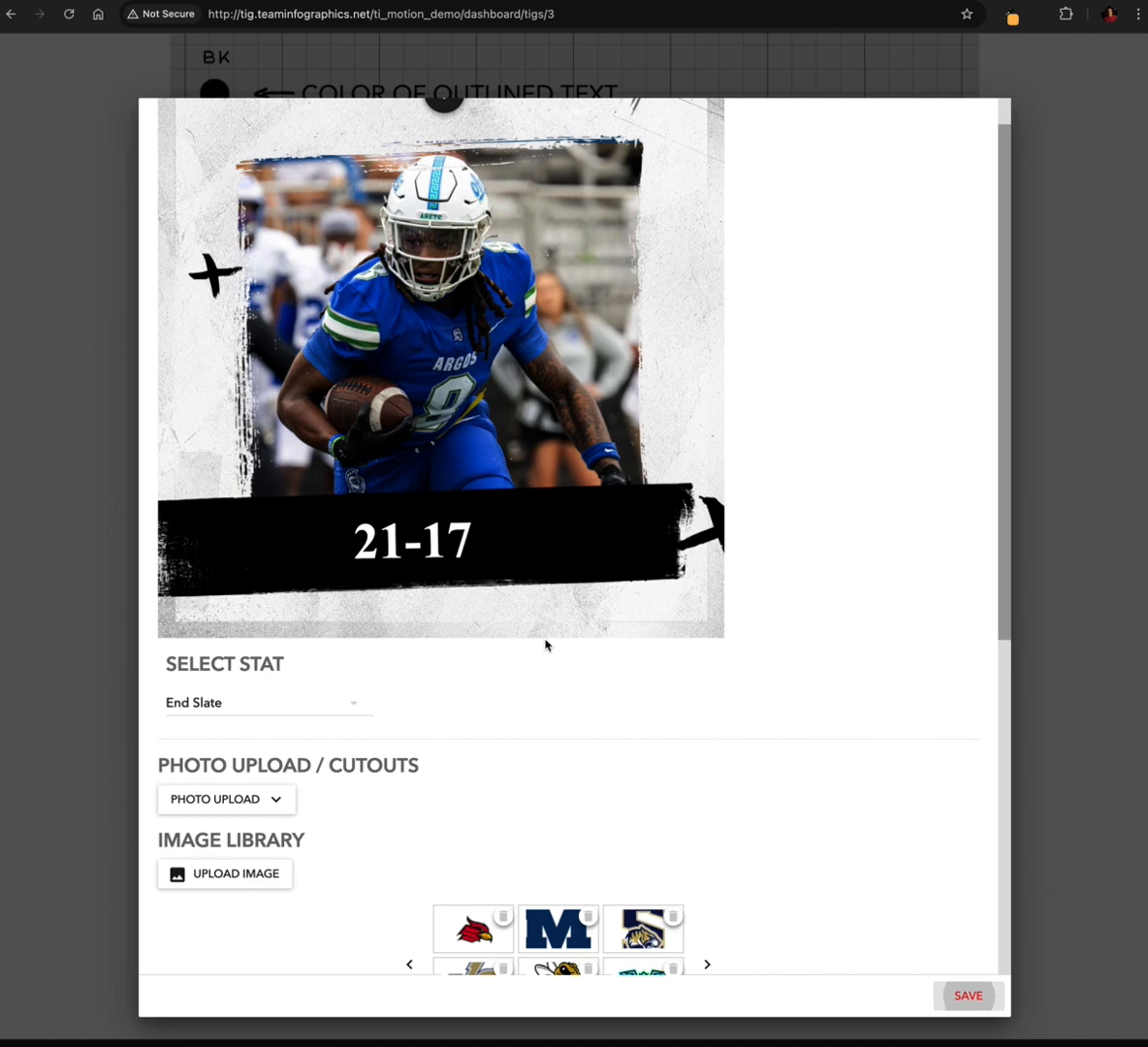
Switch the end slate between the Cutouts and Photo Upload layouts to compare them, ending on Photo Upload
{"action": "left_click", "coordinate": [272, 799]}
{"action": "left_click", "coordinate": [240, 879]}
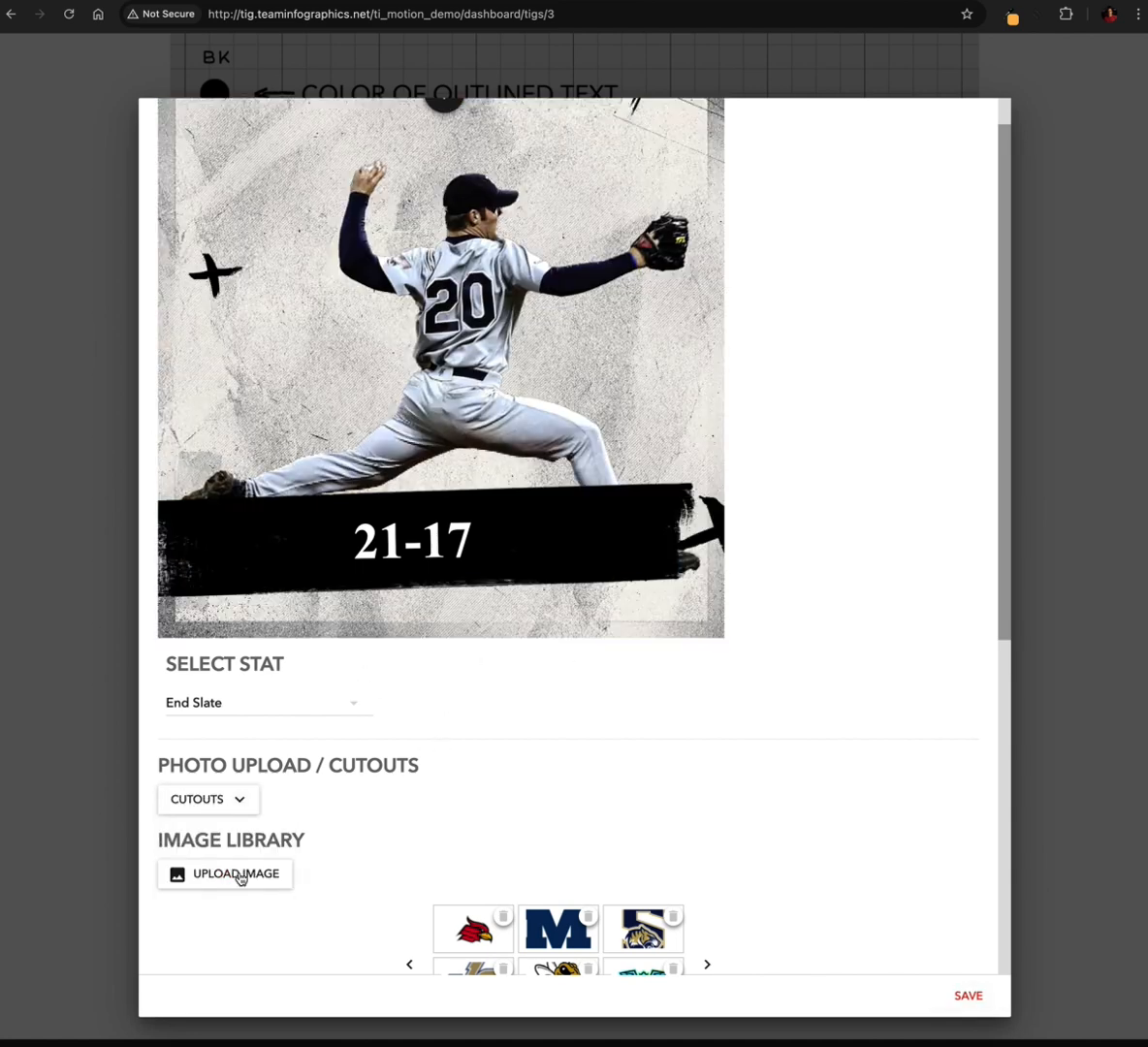
{"action": "scroll", "coordinate": [464, 730], "scroll_direction": "up", "scroll_amount": 1}
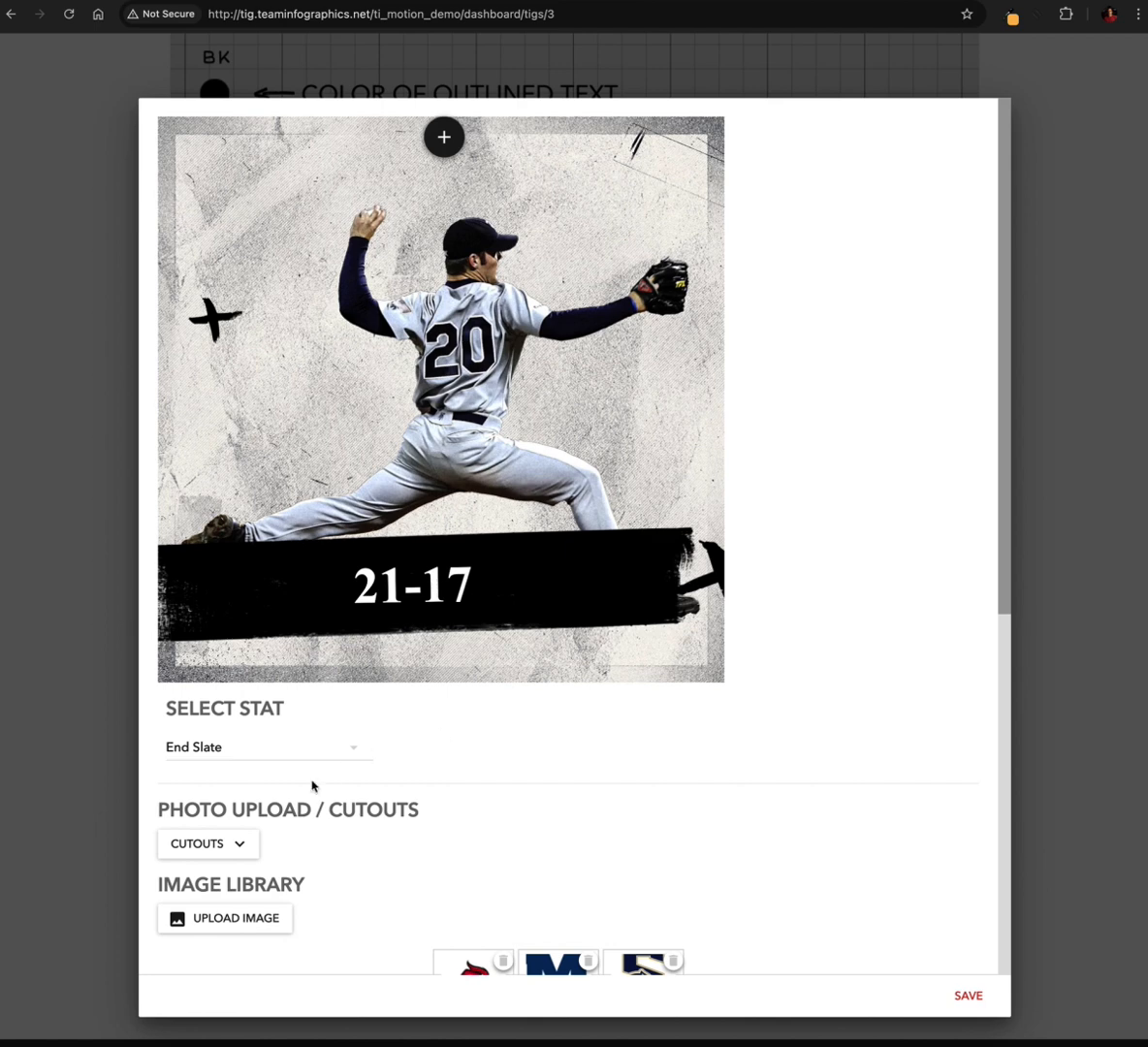
{"action": "left_click", "coordinate": [226, 846]}
{"action": "left_click", "coordinate": [225, 887]}
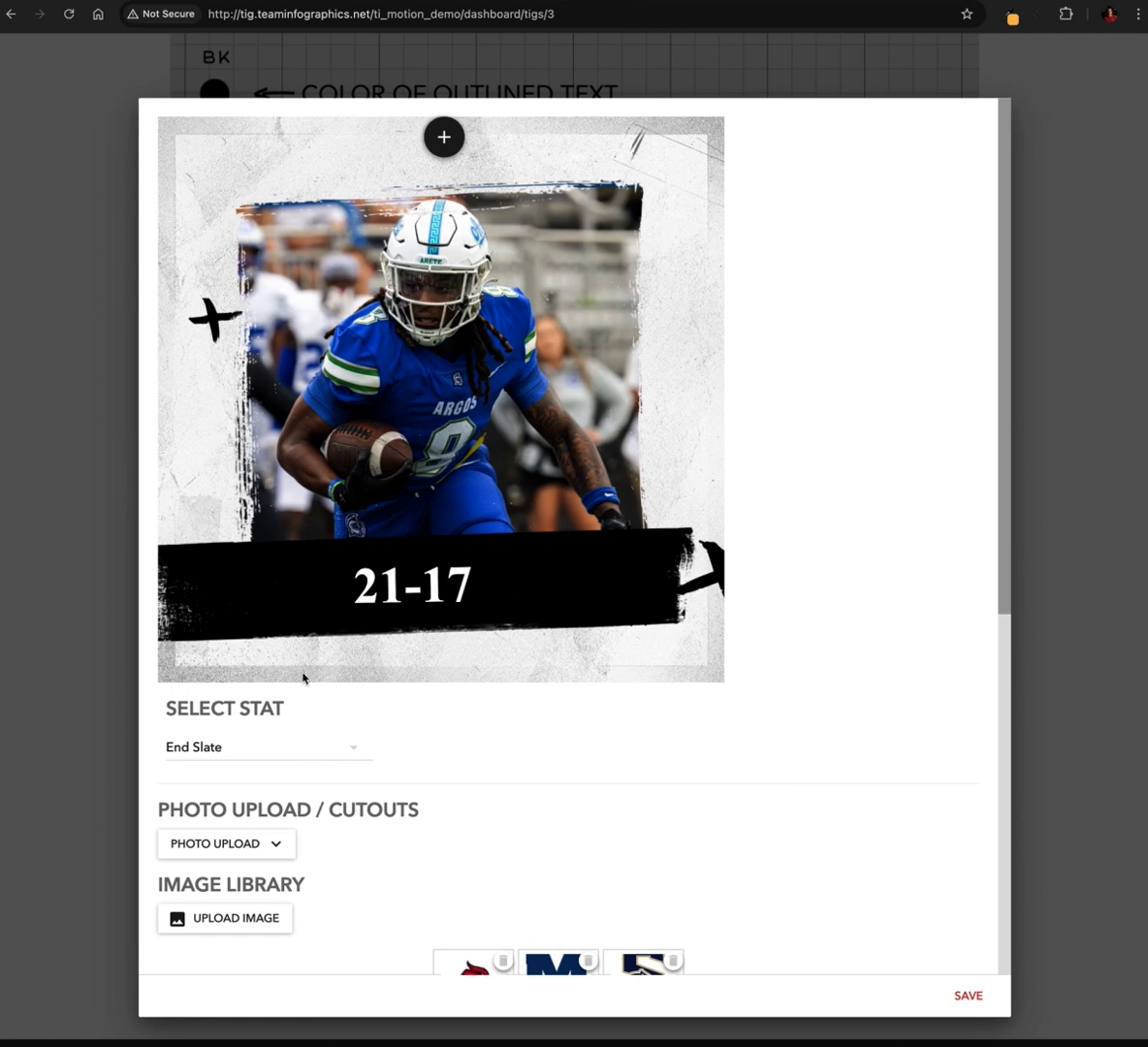
{"action": "left_click", "coordinate": [258, 843]}
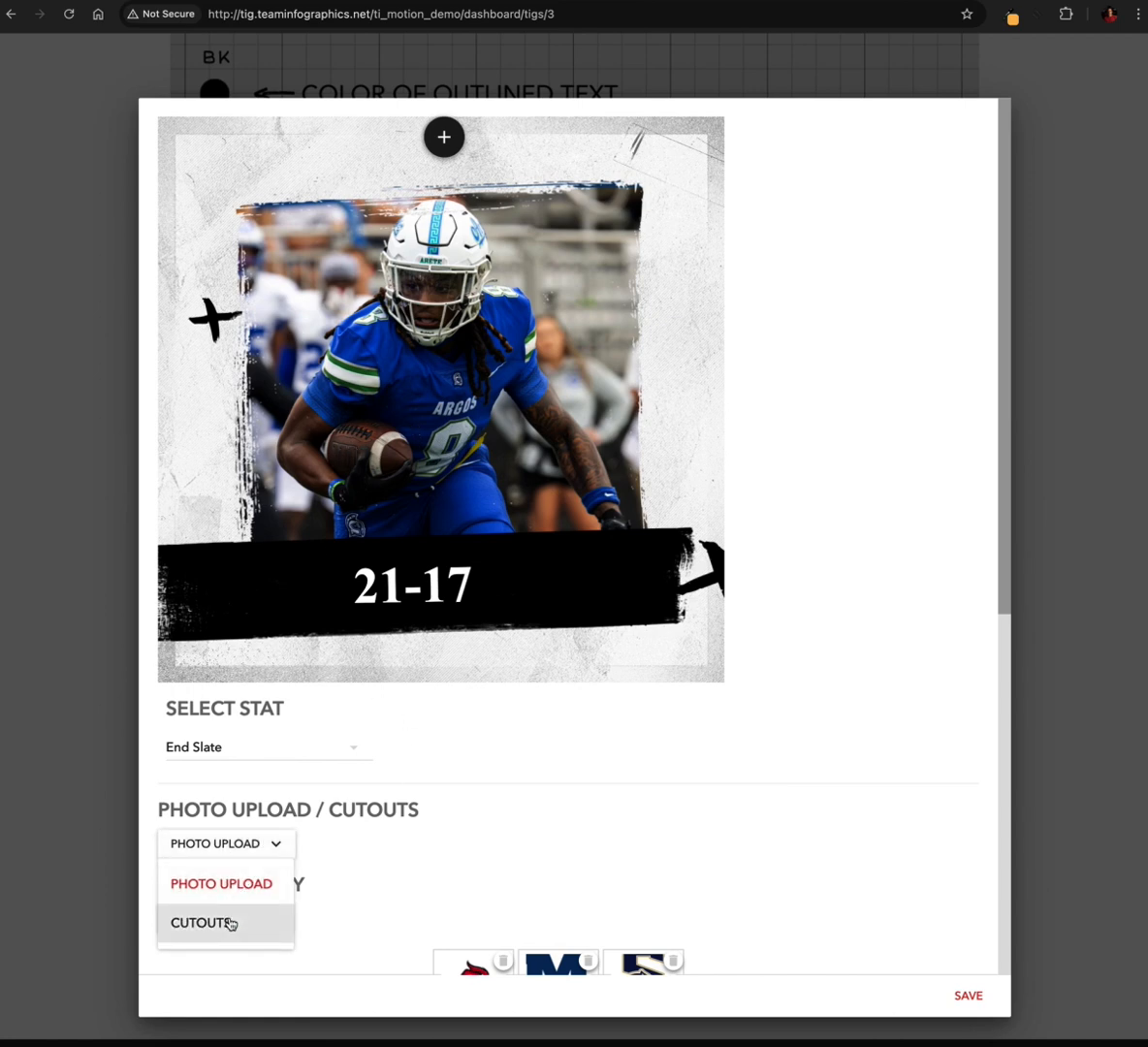
{"action": "left_click", "coordinate": [230, 924]}
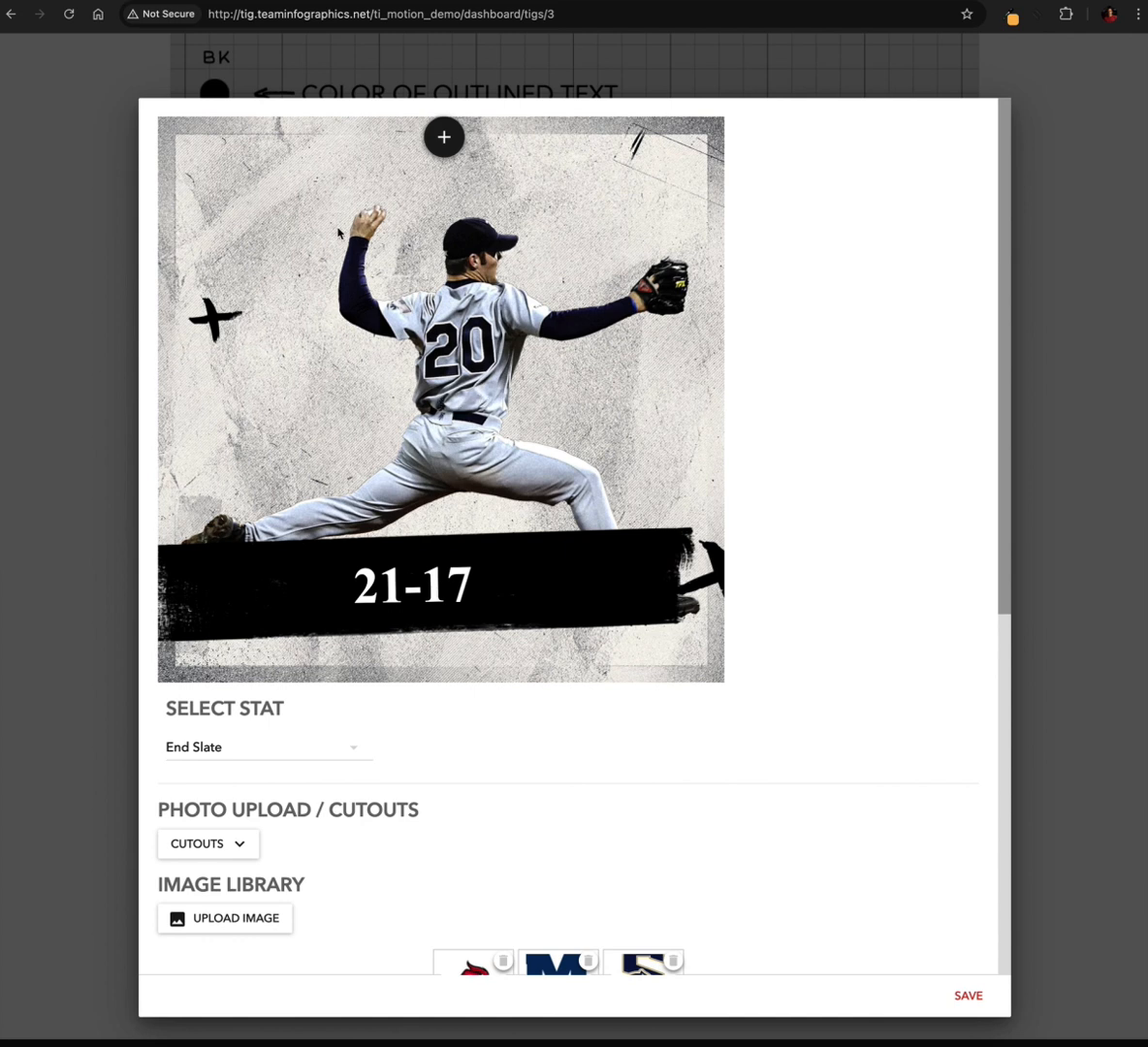
{"action": "left_click", "coordinate": [225, 842]}
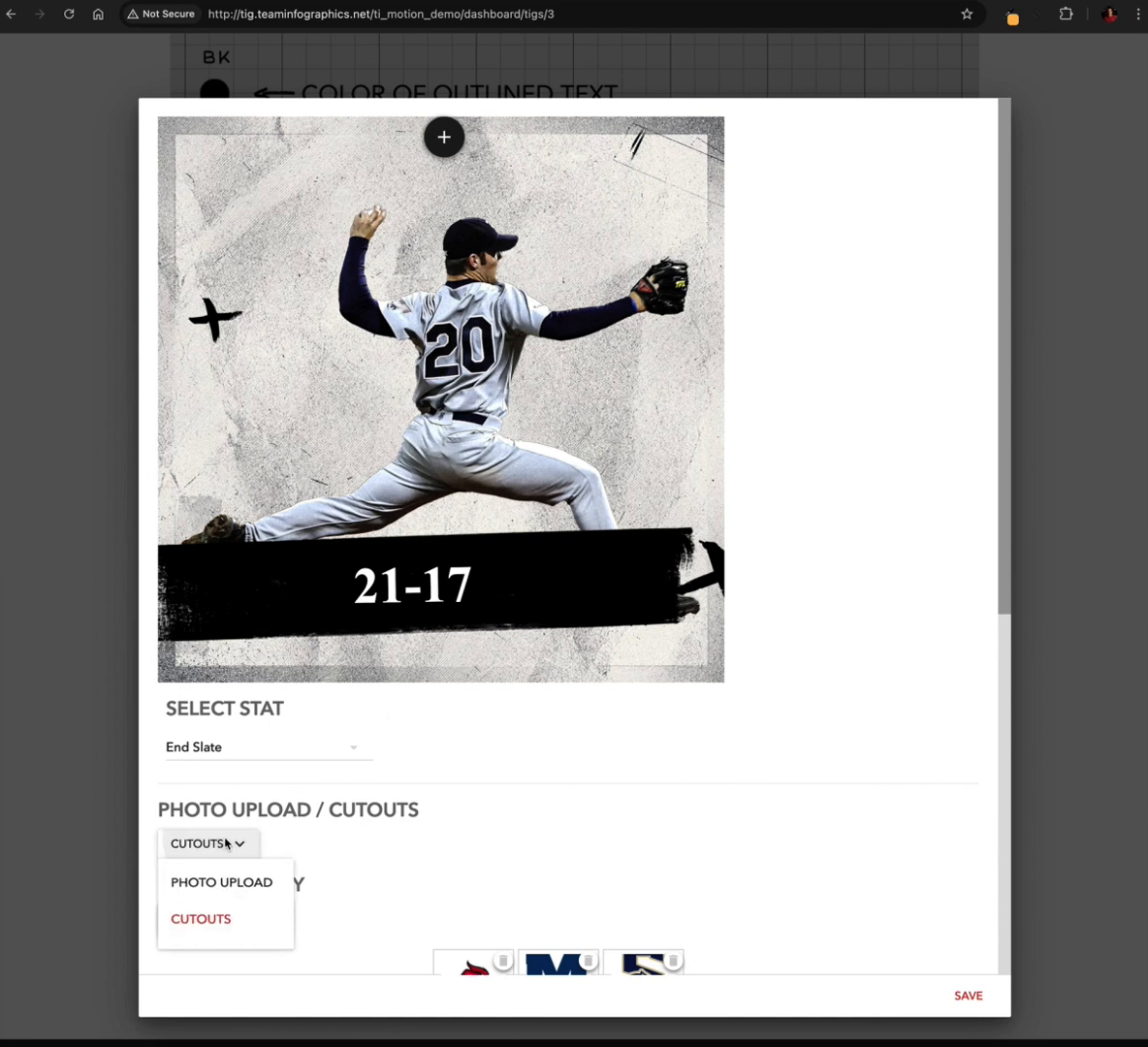
{"action": "left_click", "coordinate": [234, 883]}
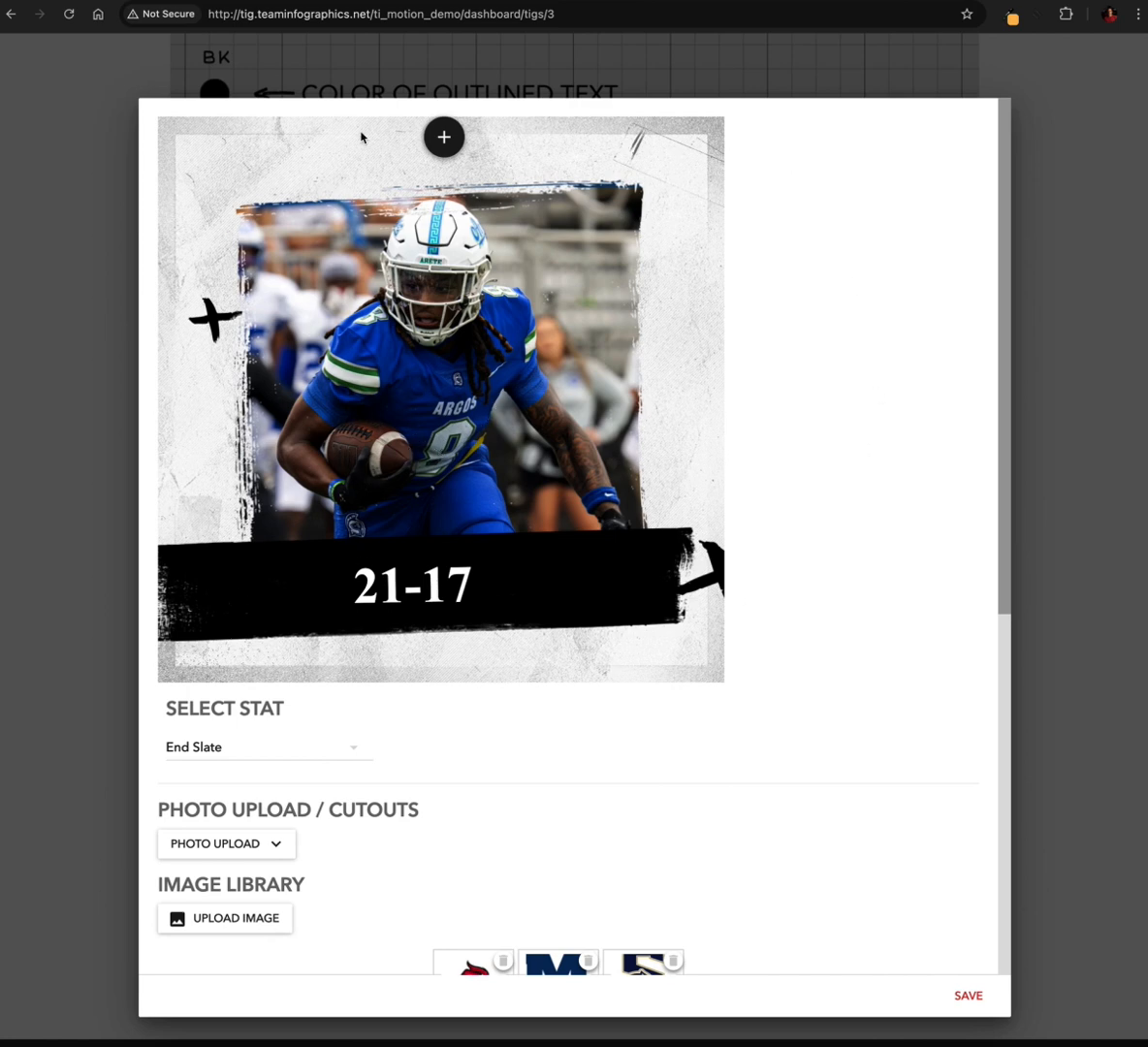
Set the end slate's photo upload background to Background - Black and check it in the preview
{"action": "scroll", "coordinate": [291, 533], "scroll_direction": "down", "scroll_amount": 2}
{"action": "scroll", "coordinate": [290, 533], "scroll_direction": "down", "scroll_amount": 3}
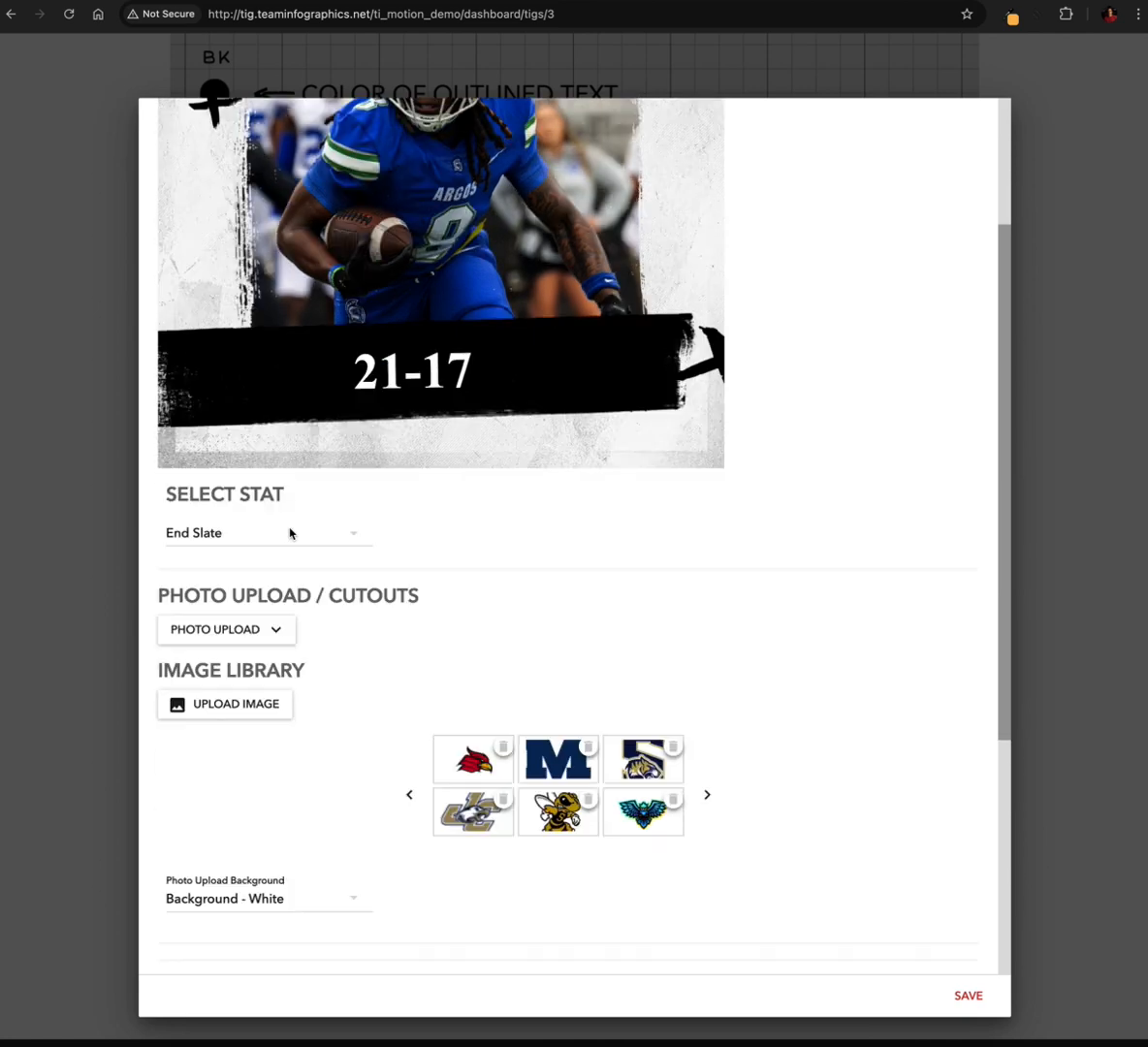
{"action": "left_click", "coordinate": [294, 852]}
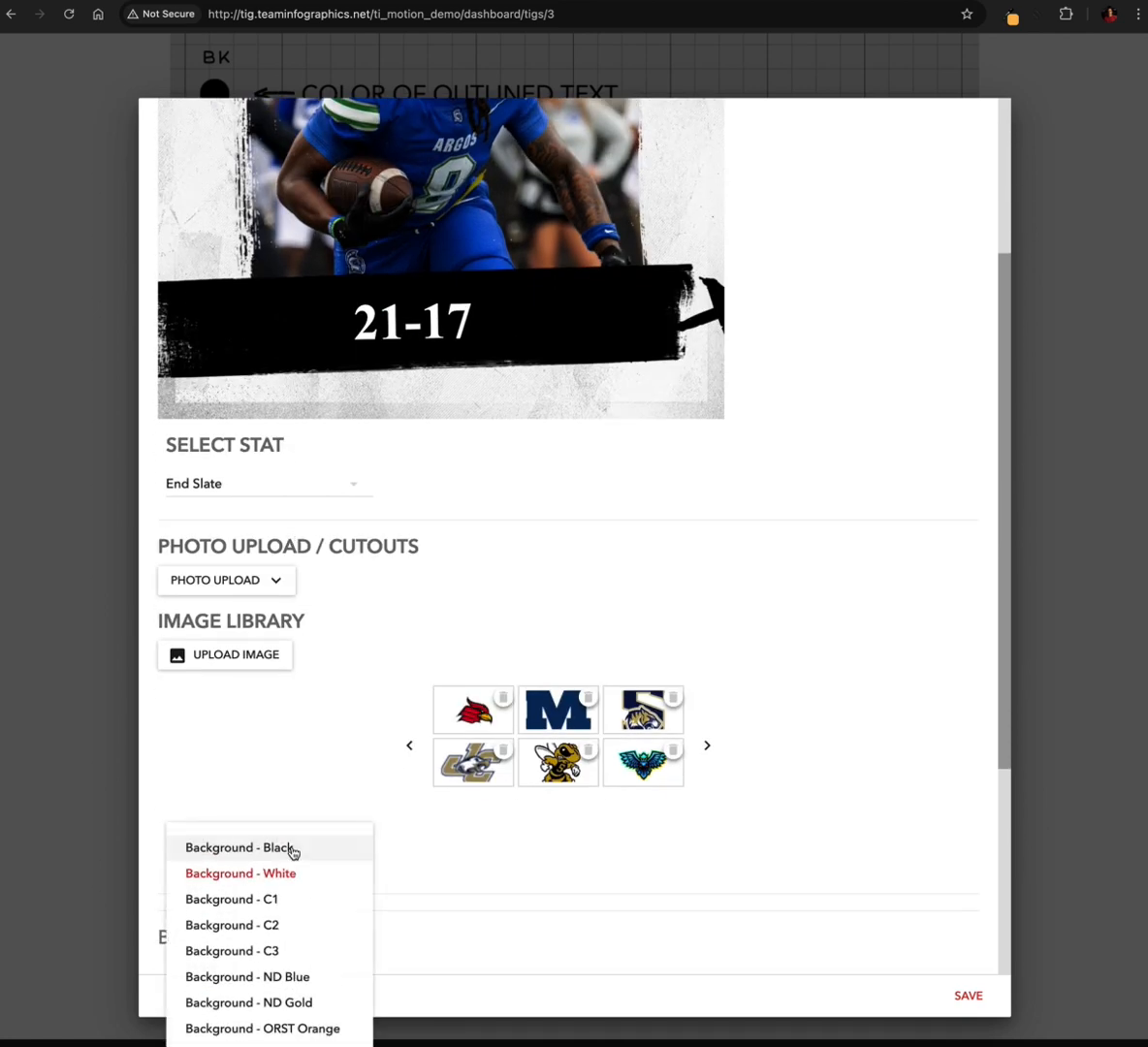
{"action": "left_click", "coordinate": [290, 850]}
{"action": "scroll", "coordinate": [399, 577], "scroll_direction": "up", "scroll_amount": 2}
{"action": "scroll", "coordinate": [398, 577], "scroll_direction": "up", "scroll_amount": 3}
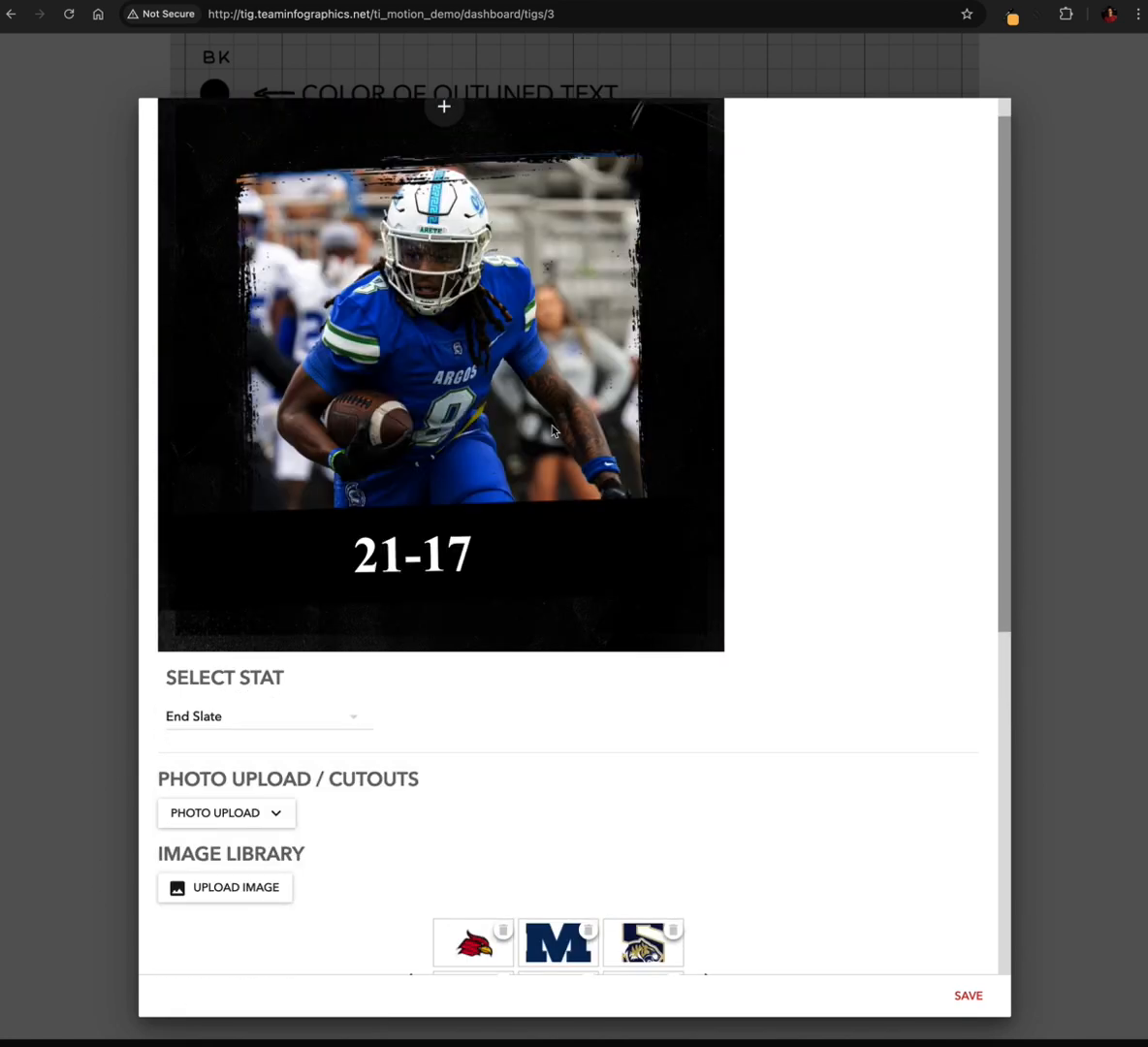
Return the end slate's photo upload background to Background - White
{"action": "scroll", "coordinate": [275, 594], "scroll_direction": "down", "scroll_amount": 3}
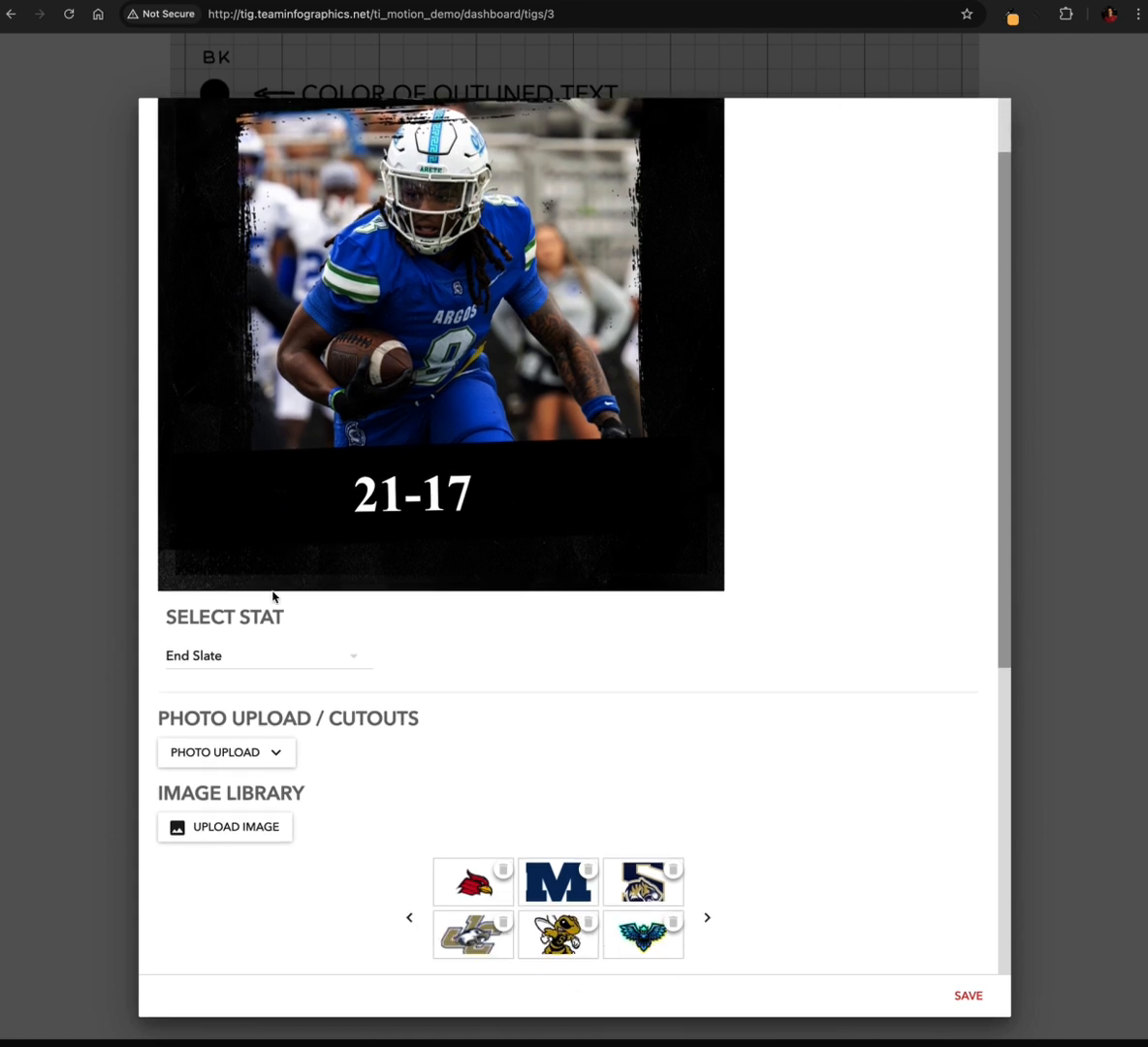
{"action": "scroll", "coordinate": [344, 893], "scroll_direction": "down", "scroll_amount": 1}
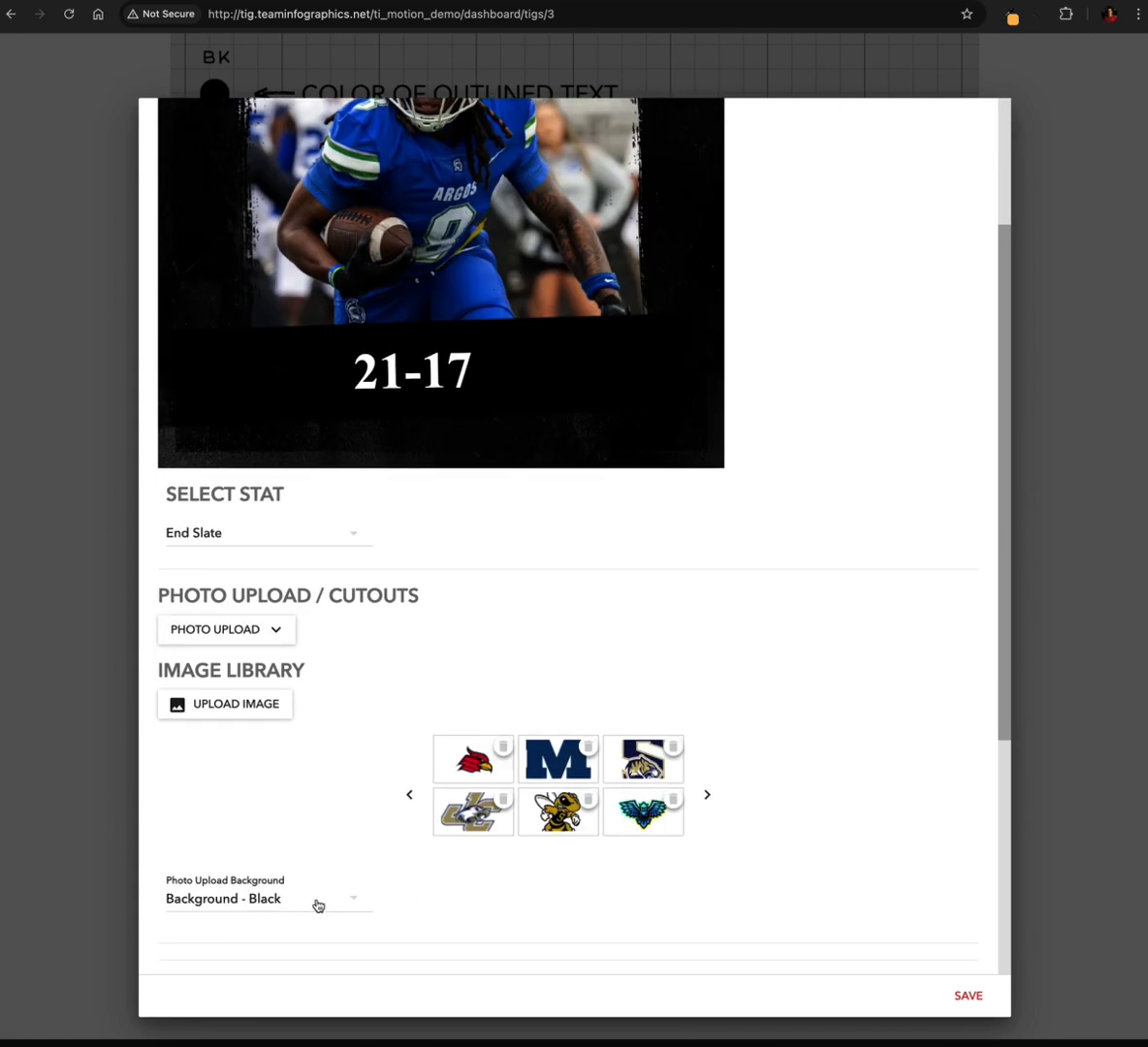
{"action": "left_click", "coordinate": [300, 900]}
{"action": "left_click", "coordinate": [297, 761]}
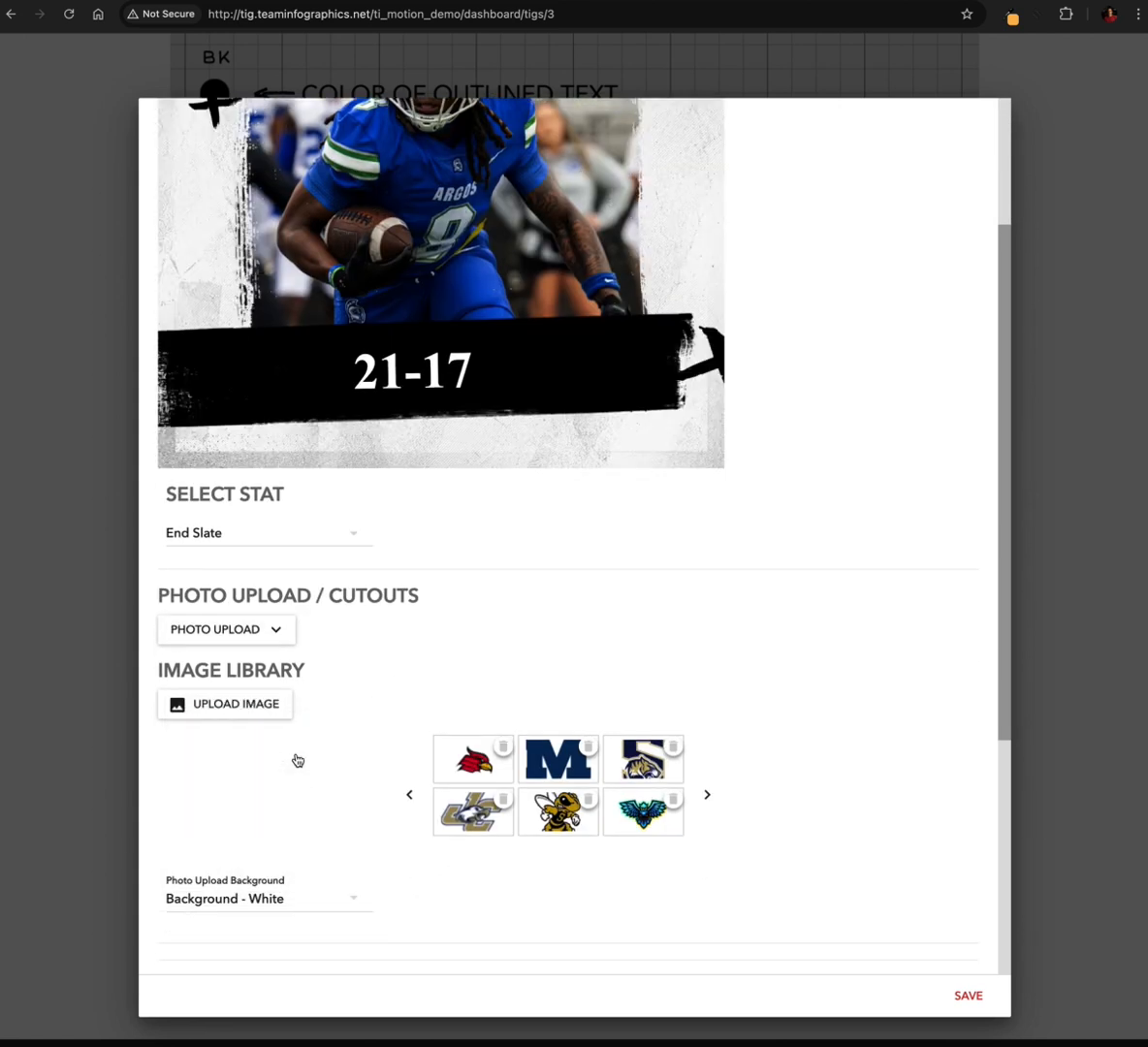
Try Background - C1 as the photo upload background of the end slate
{"action": "left_click", "coordinate": [302, 902]}
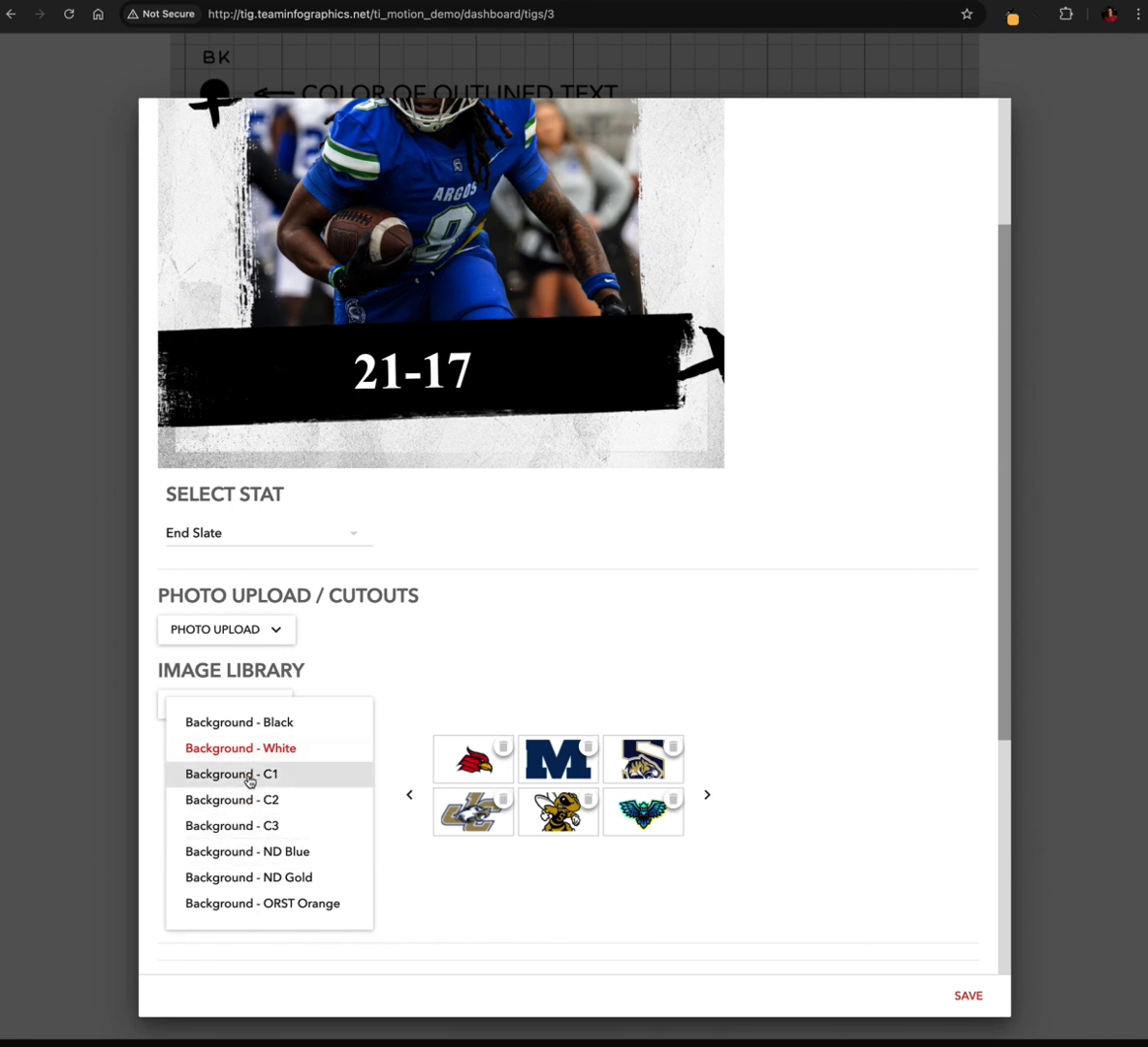
{"action": "left_click", "coordinate": [278, 775]}
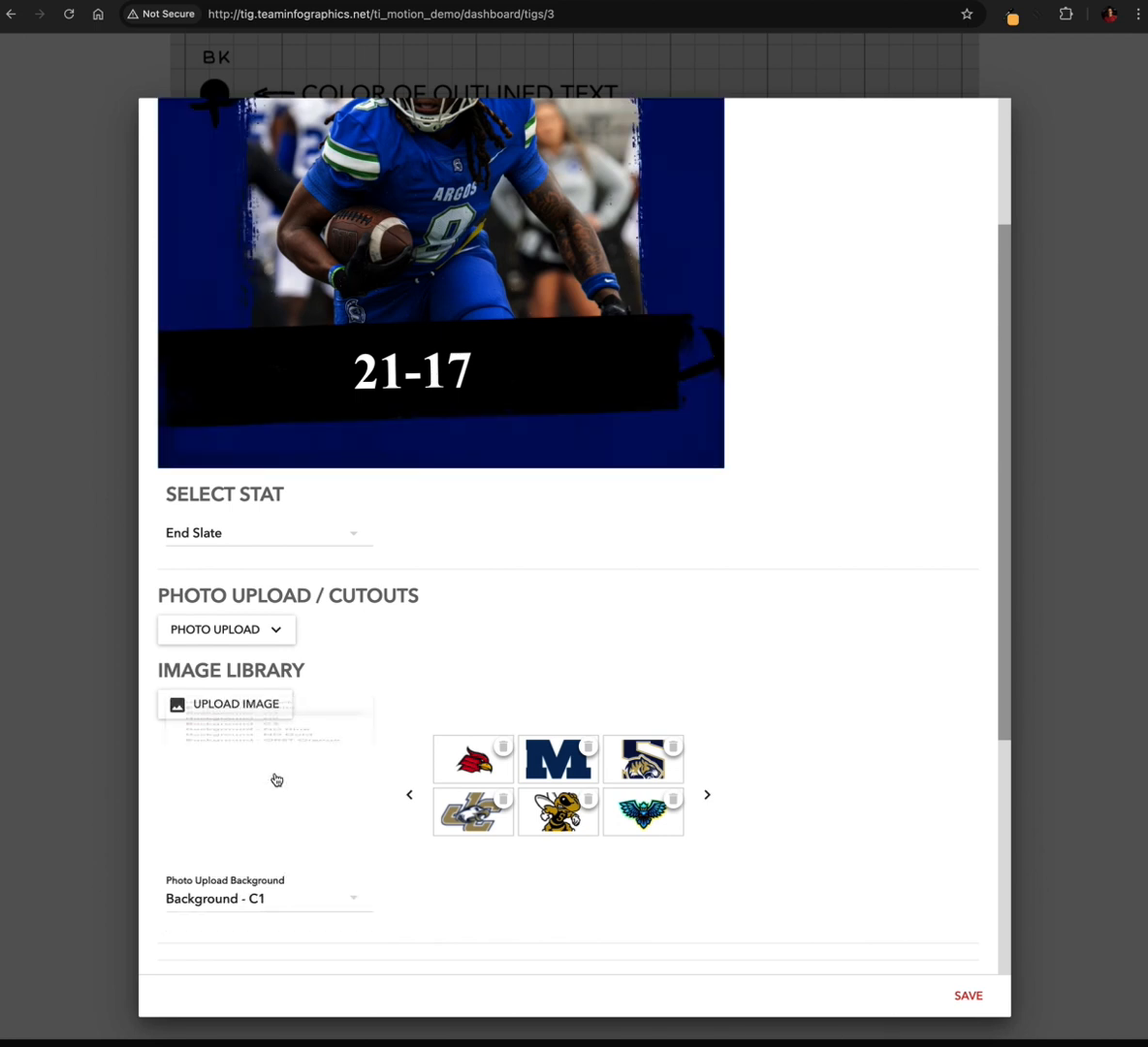
{"action": "scroll", "coordinate": [398, 618], "scroll_direction": "up", "scroll_amount": 3}
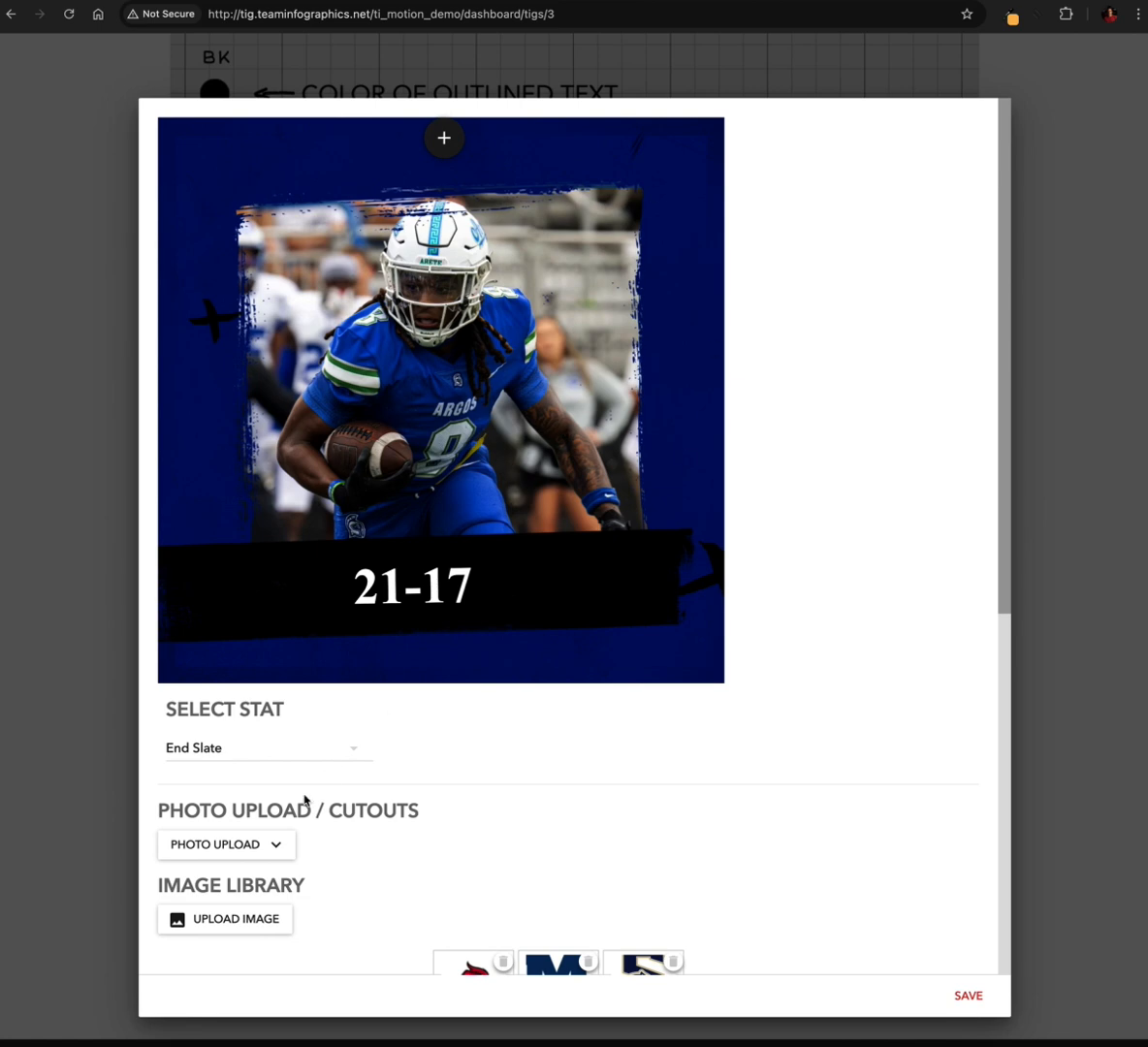
Try Background - C2 as the photo upload background and check the end slate preview
{"action": "scroll", "coordinate": [303, 800], "scroll_direction": "down", "scroll_amount": 5}
{"action": "left_click", "coordinate": [244, 846]}
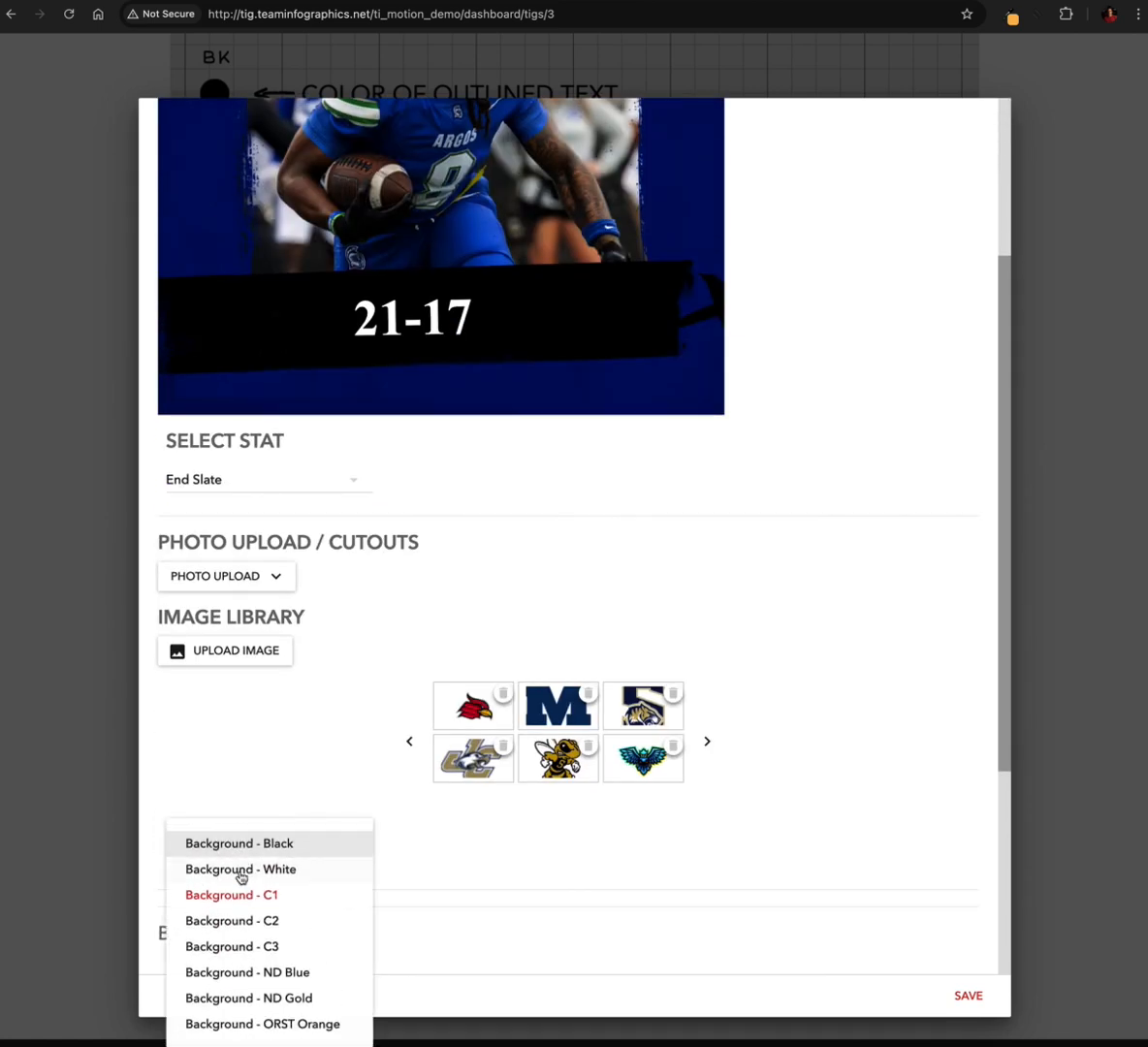
{"action": "left_click", "coordinate": [243, 918]}
{"action": "scroll", "coordinate": [374, 602], "scroll_direction": "up", "scroll_amount": 3}
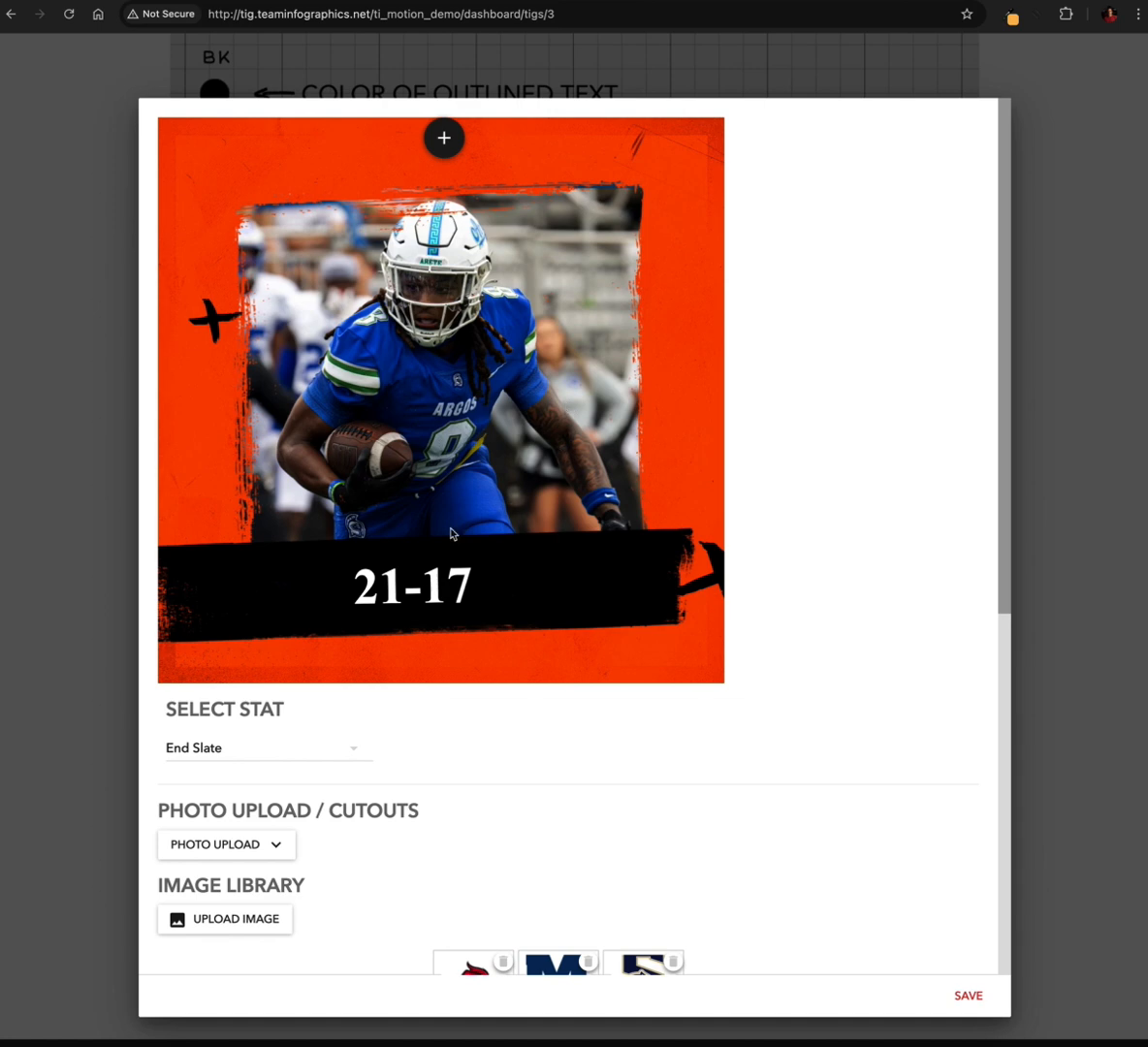
Switch the photo upload background back to Background - White and check the whole end slate preview
{"action": "scroll", "coordinate": [331, 684], "scroll_direction": "down", "scroll_amount": 3}
{"action": "scroll", "coordinate": [331, 683], "scroll_direction": "down", "scroll_amount": 1}
{"action": "left_click", "coordinate": [251, 802]}
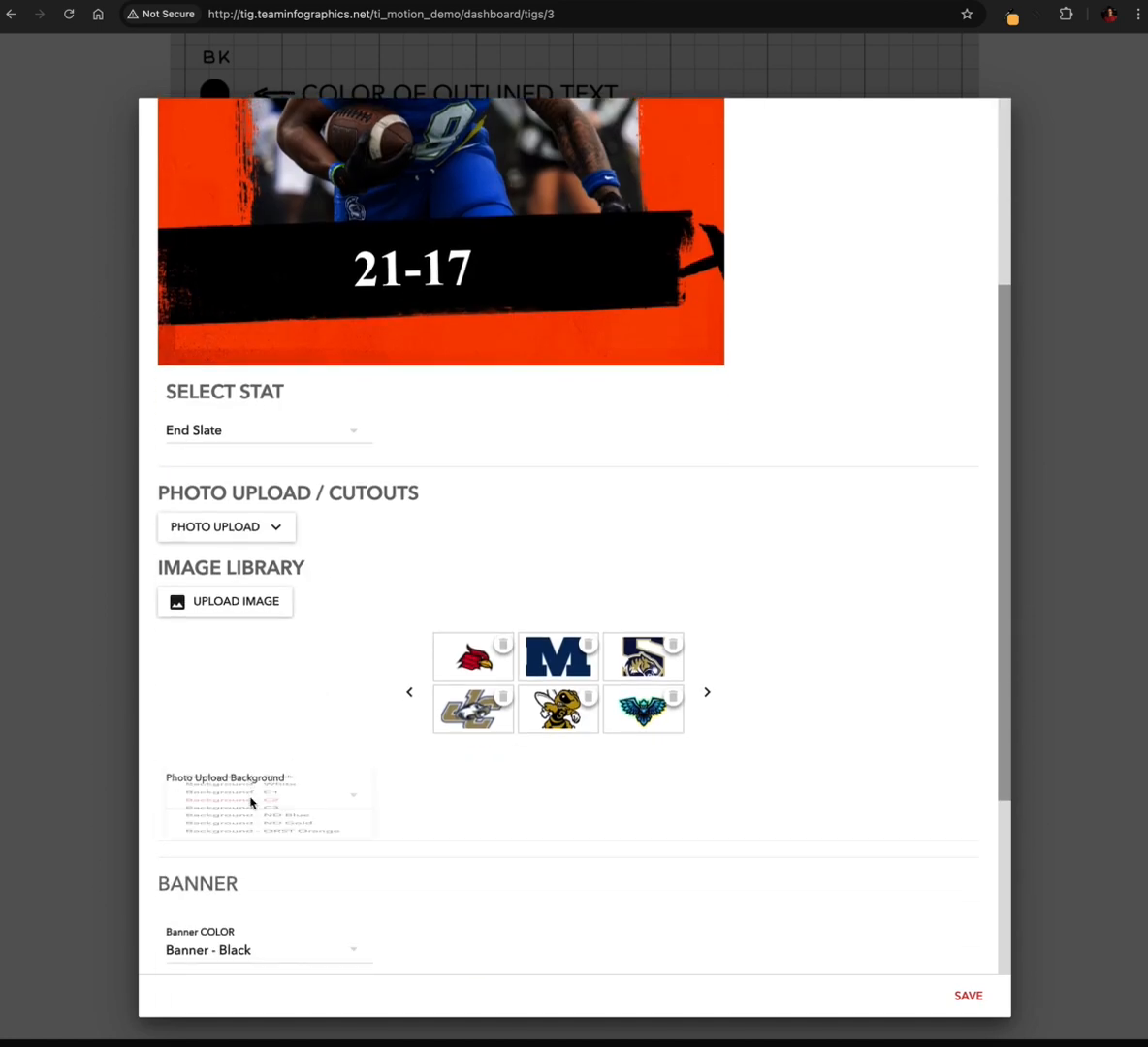
{"action": "left_click", "coordinate": [281, 820]}
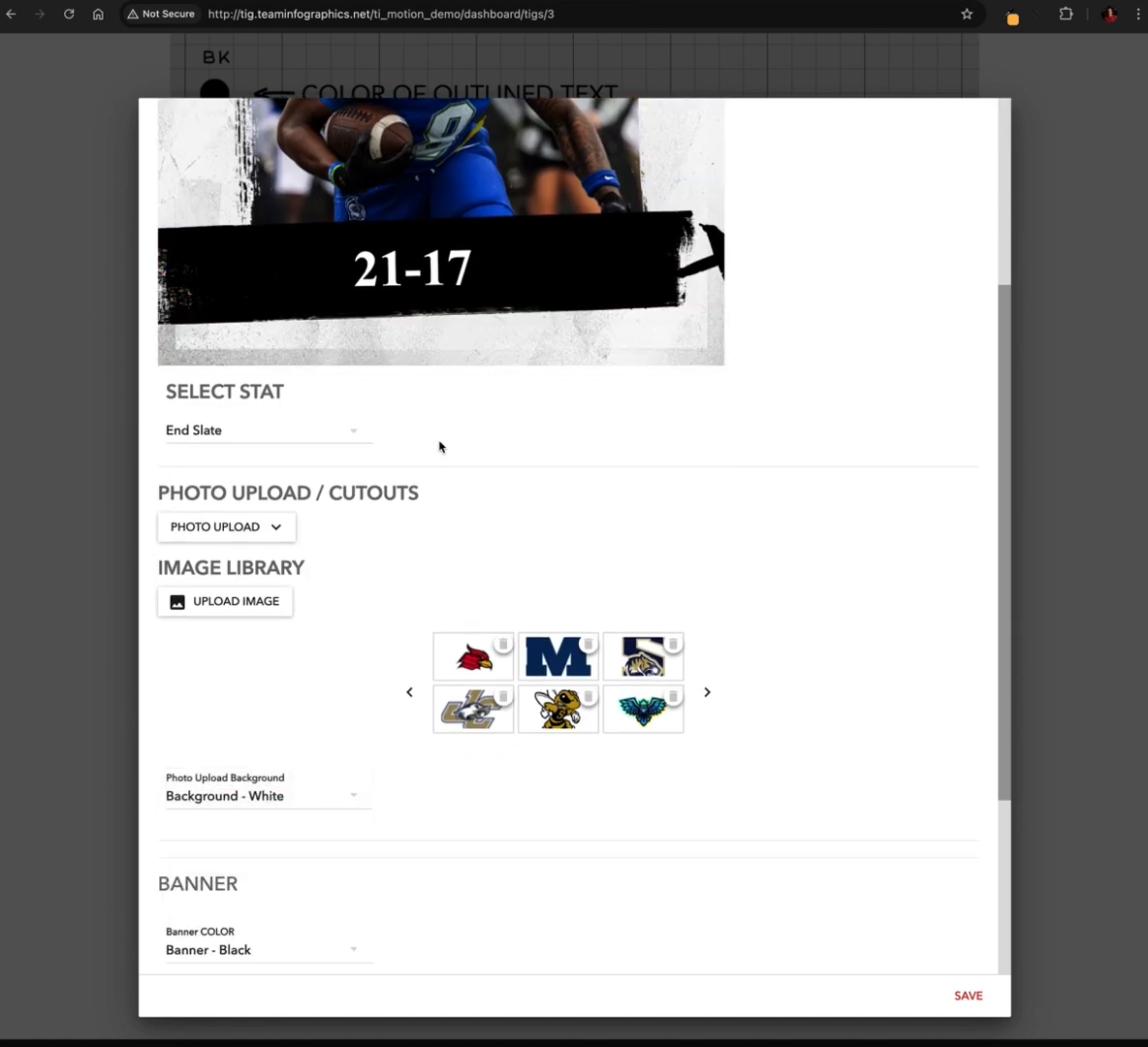
{"action": "scroll", "coordinate": [532, 408], "scroll_direction": "up", "scroll_amount": 4}
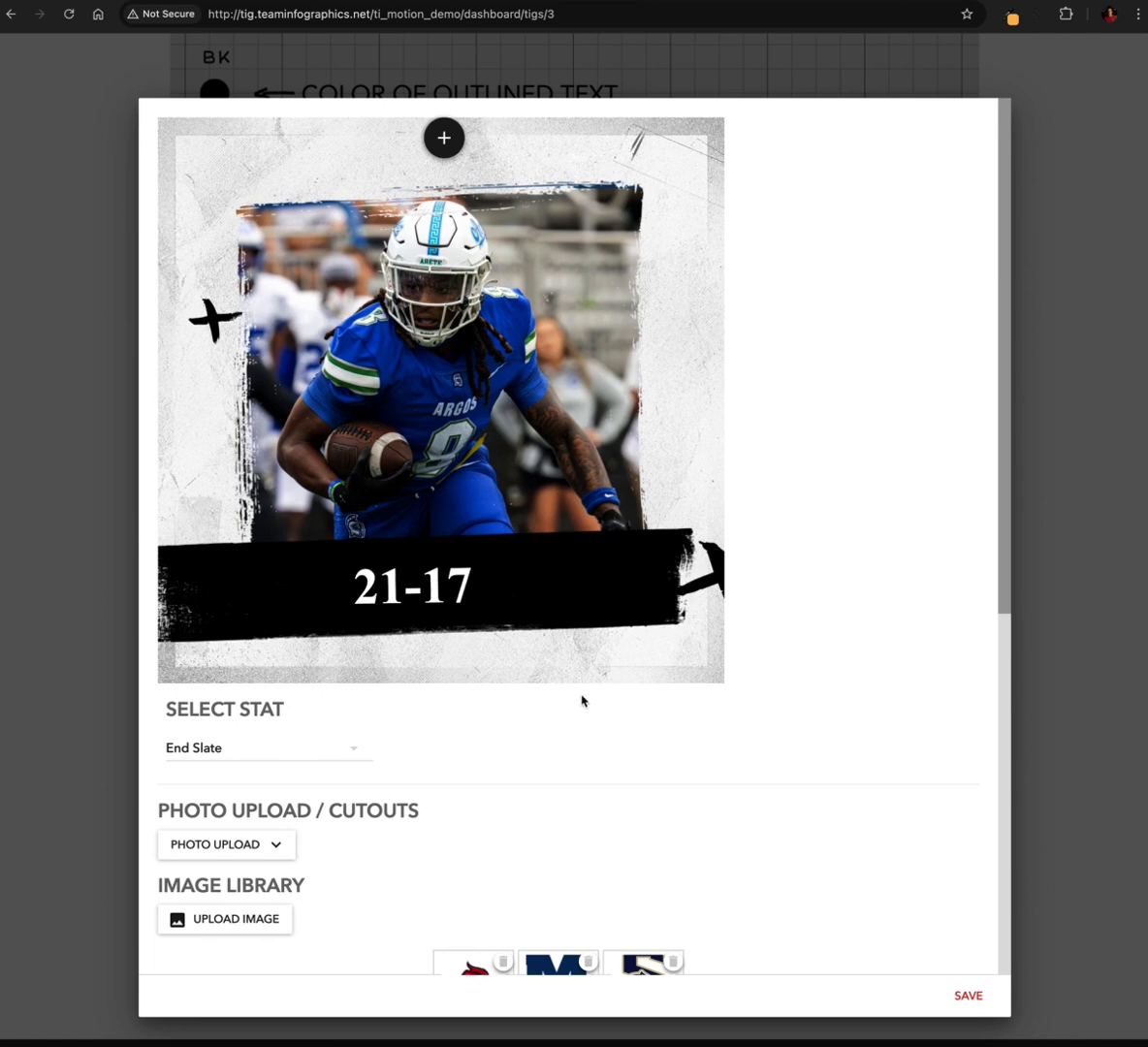
Set the end slate's banner colour to Banner - C1 and check the banner in the preview
{"action": "scroll", "coordinate": [449, 667], "scroll_direction": "down", "scroll_amount": 5}
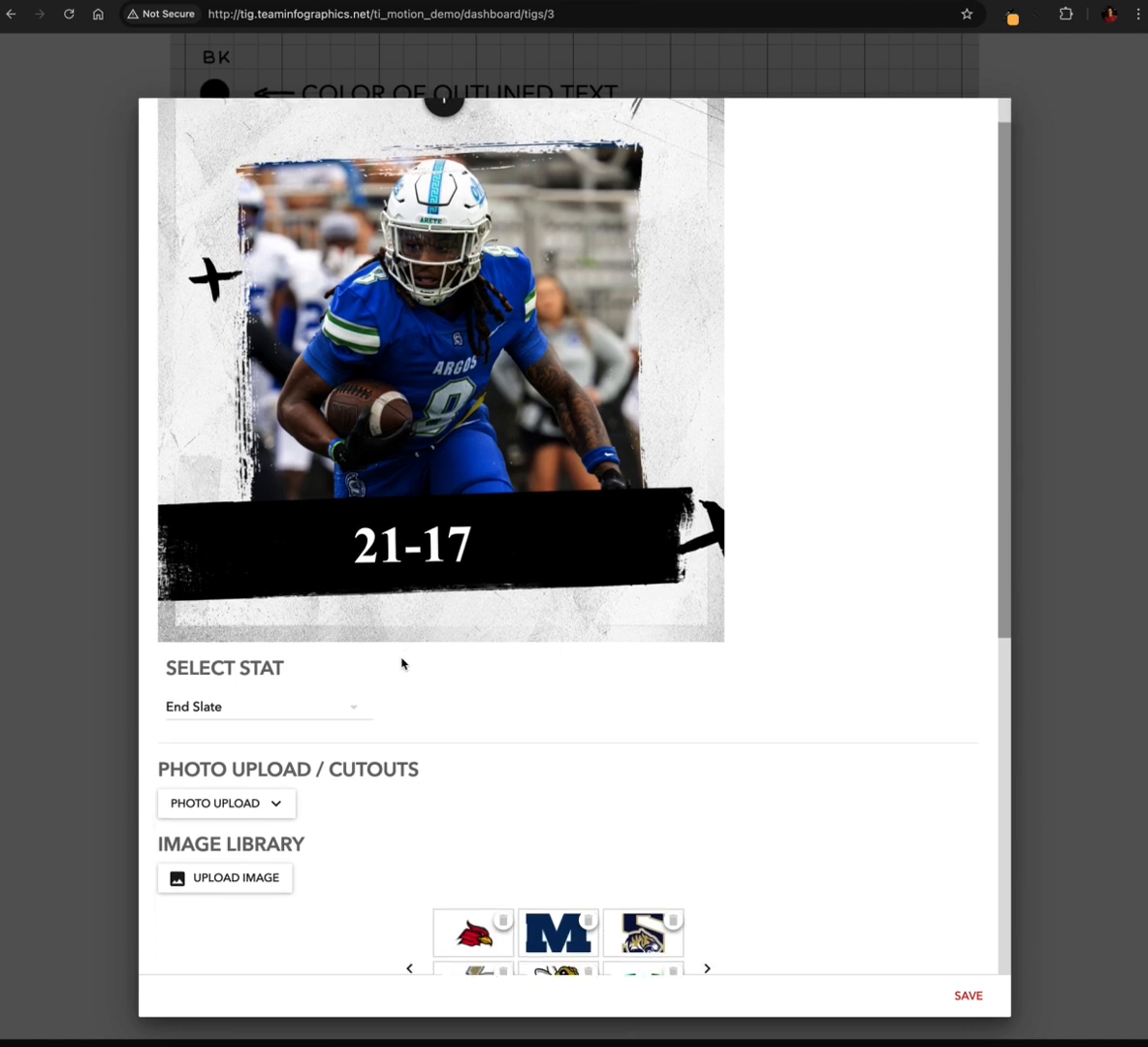
{"action": "scroll", "coordinate": [403, 663], "scroll_direction": "down", "scroll_amount": 3}
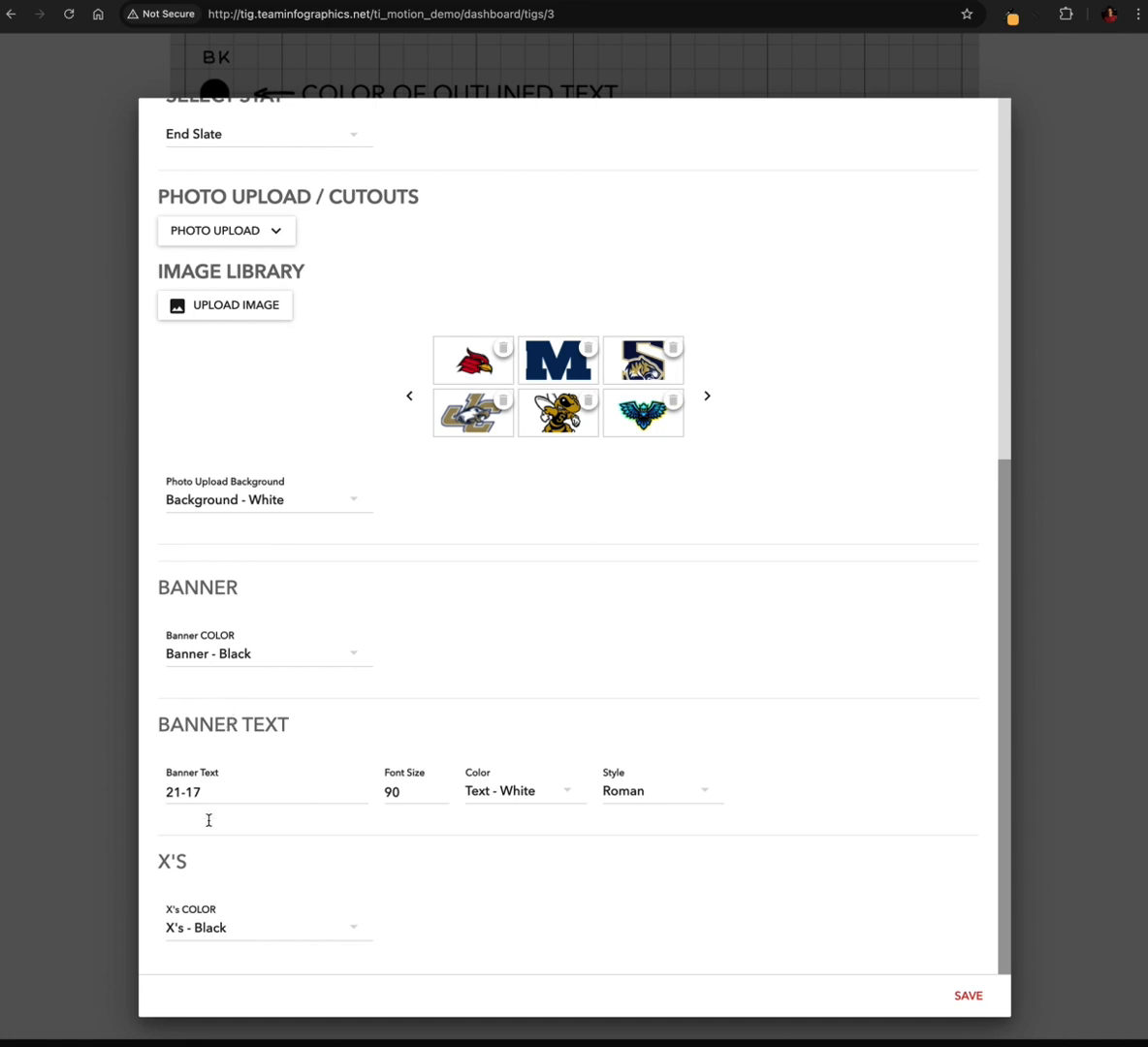
{"action": "scroll", "coordinate": [327, 782], "scroll_direction": "up", "scroll_amount": 1}
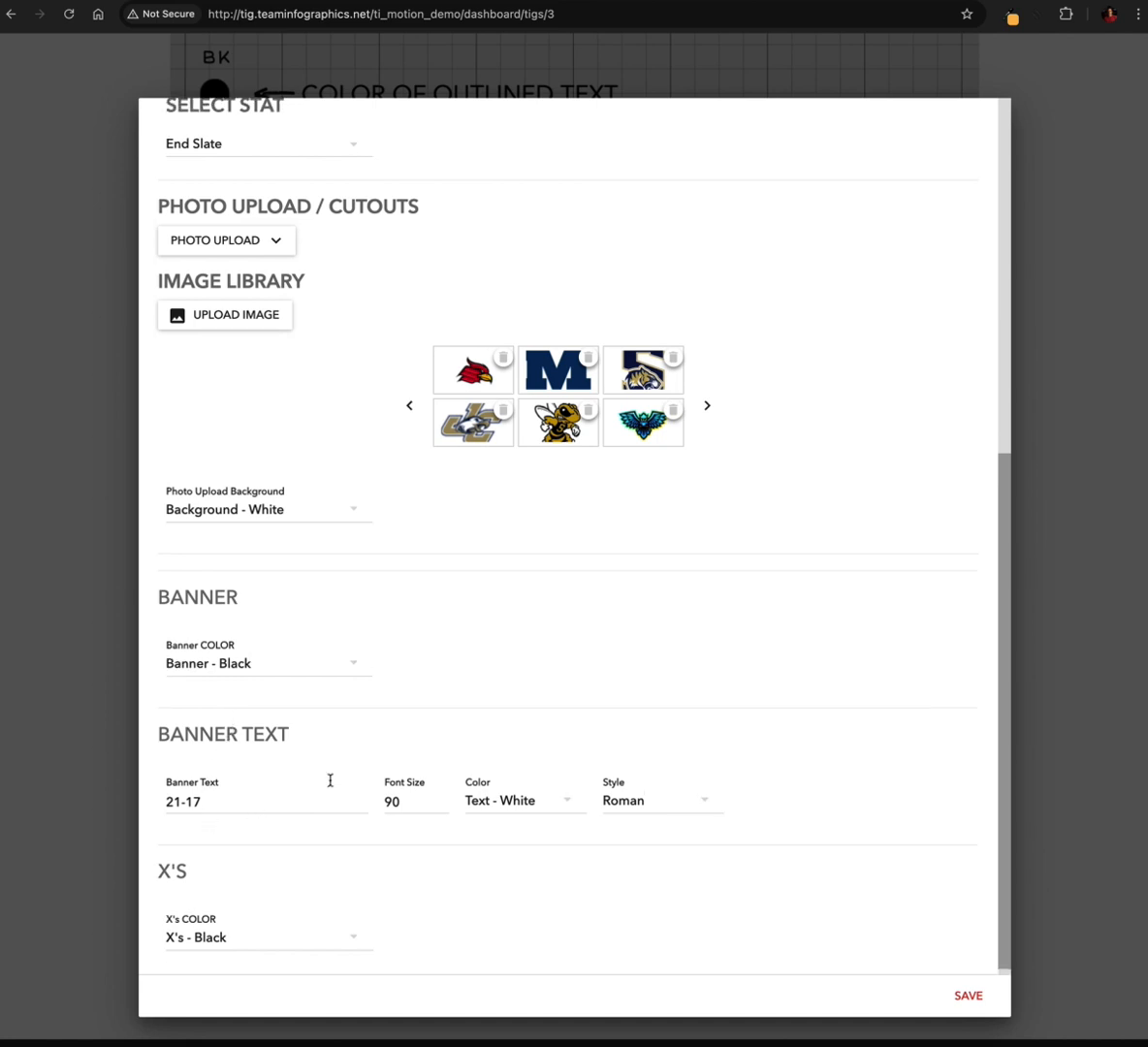
{"action": "scroll", "coordinate": [330, 786], "scroll_direction": "up", "scroll_amount": 6}
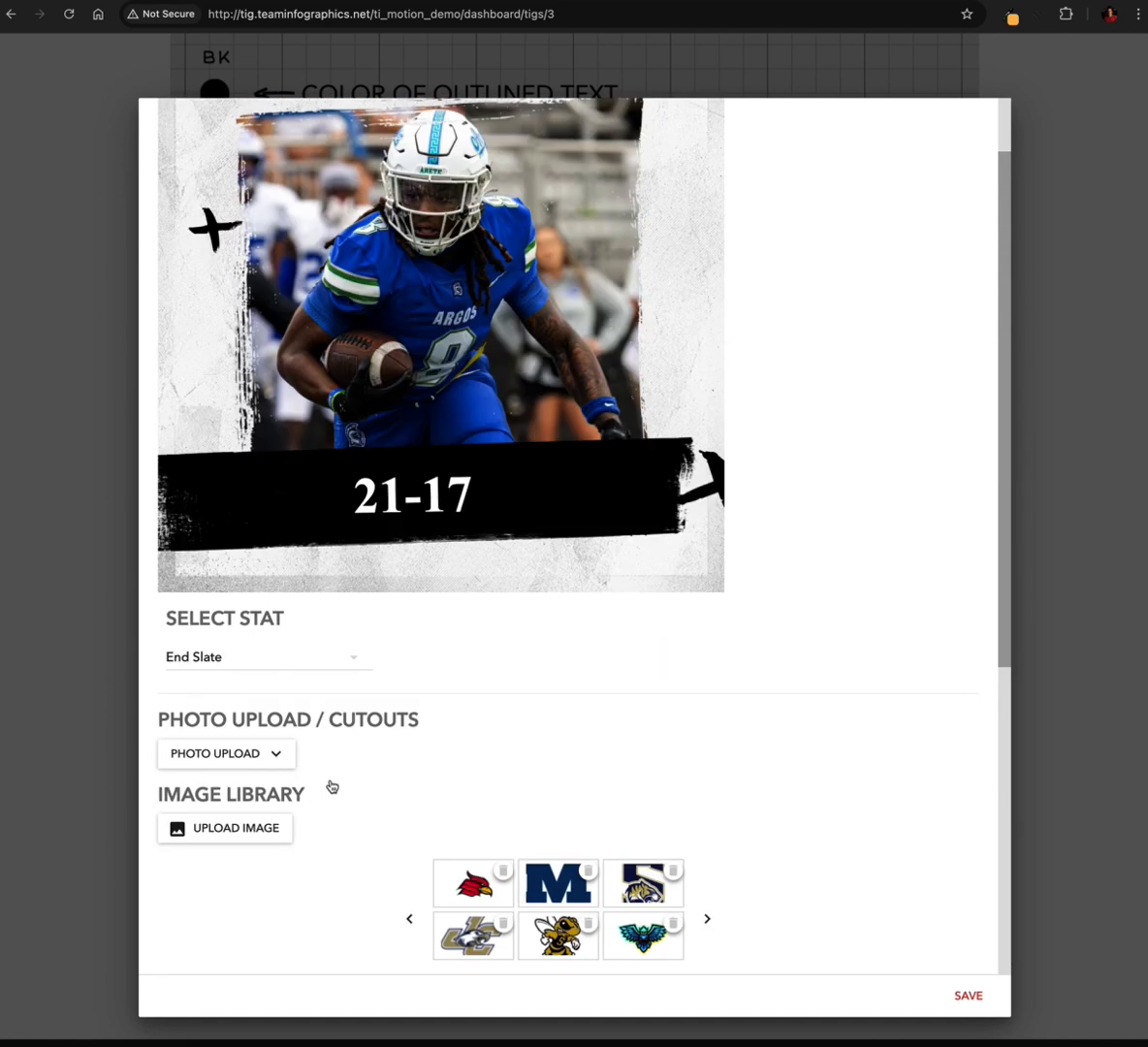
{"action": "scroll", "coordinate": [256, 762], "scroll_direction": "down", "scroll_amount": 4}
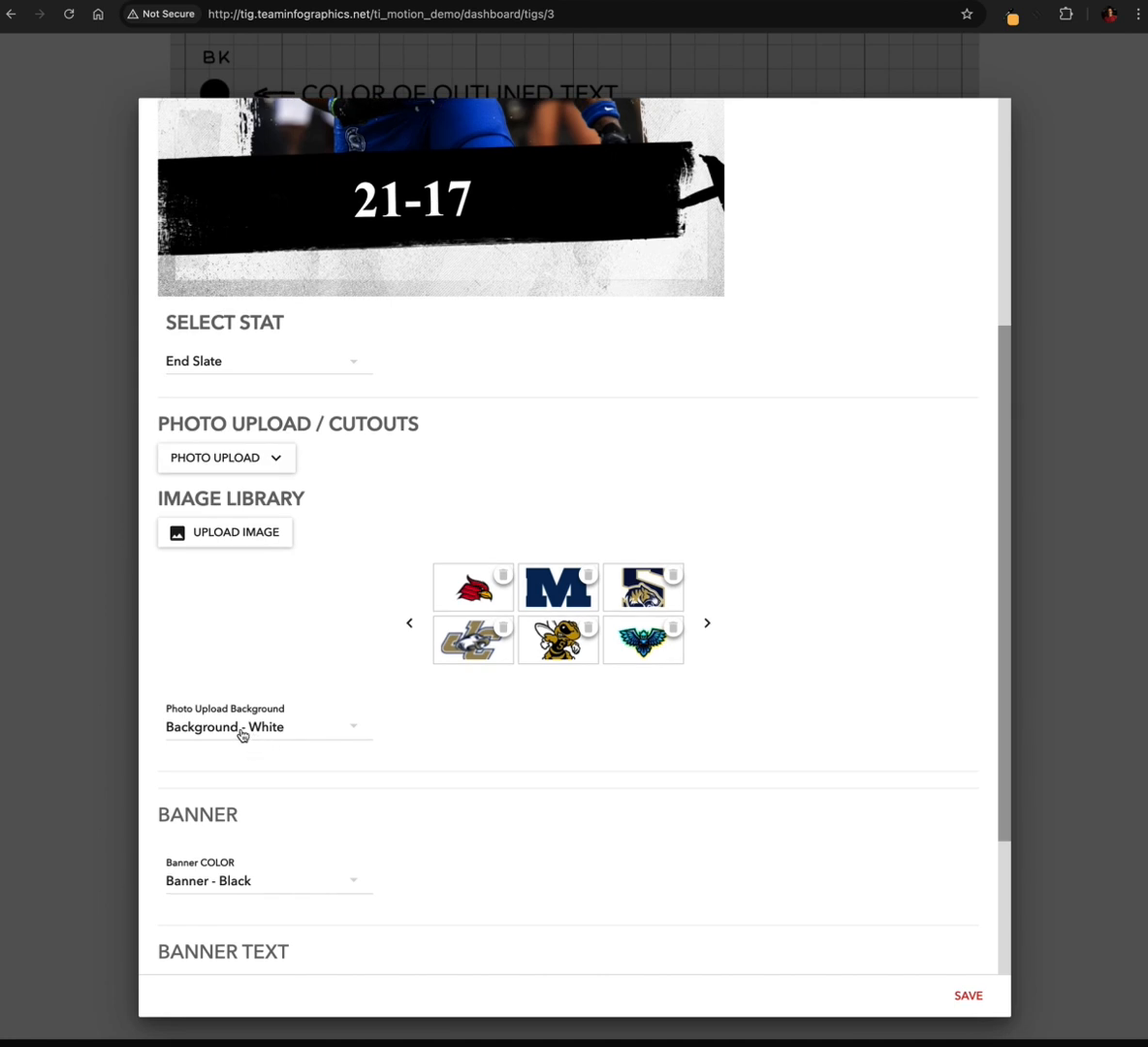
{"action": "scroll", "coordinate": [295, 735], "scroll_direction": "down", "scroll_amount": 2}
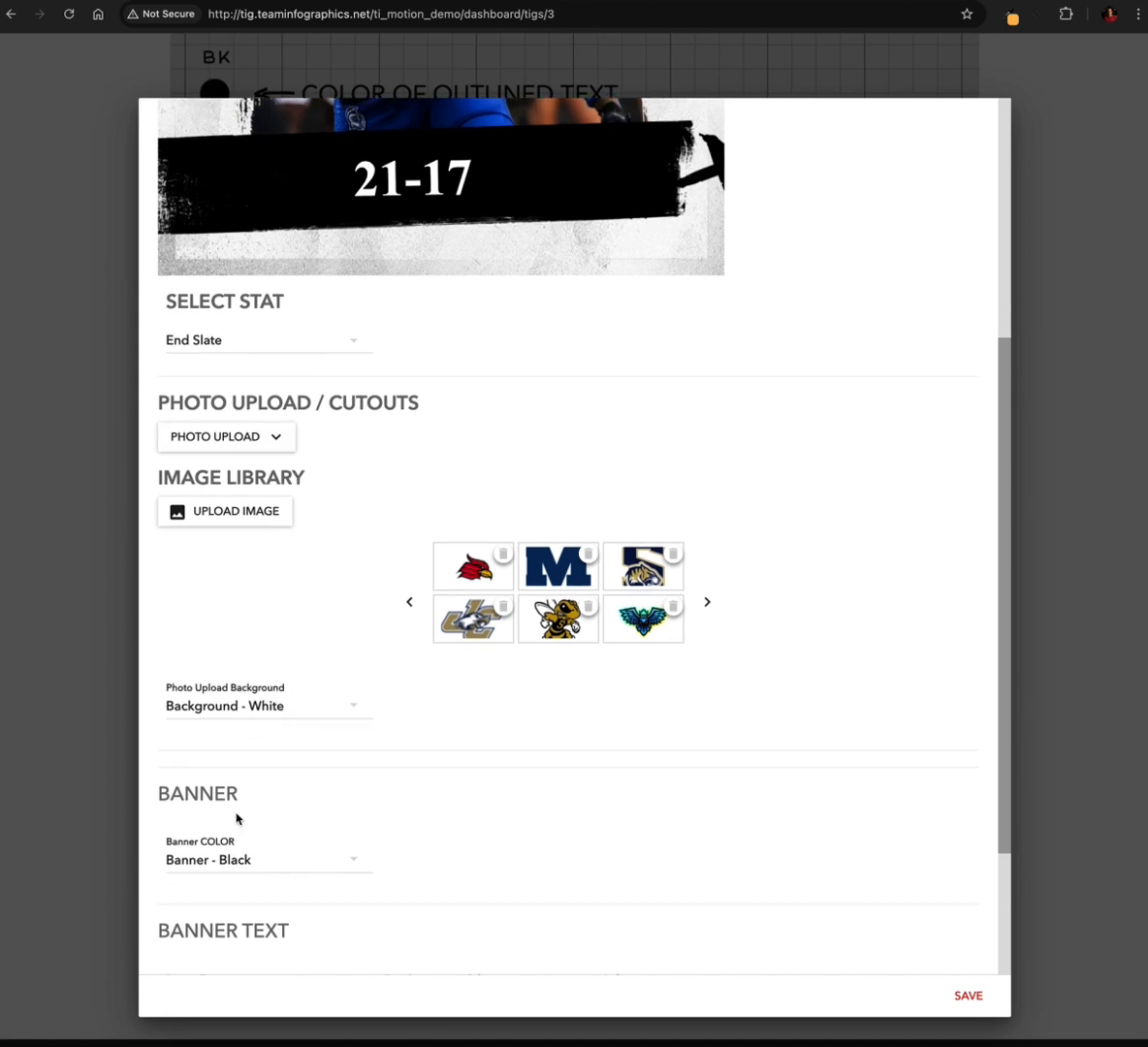
{"action": "left_click", "coordinate": [290, 740]}
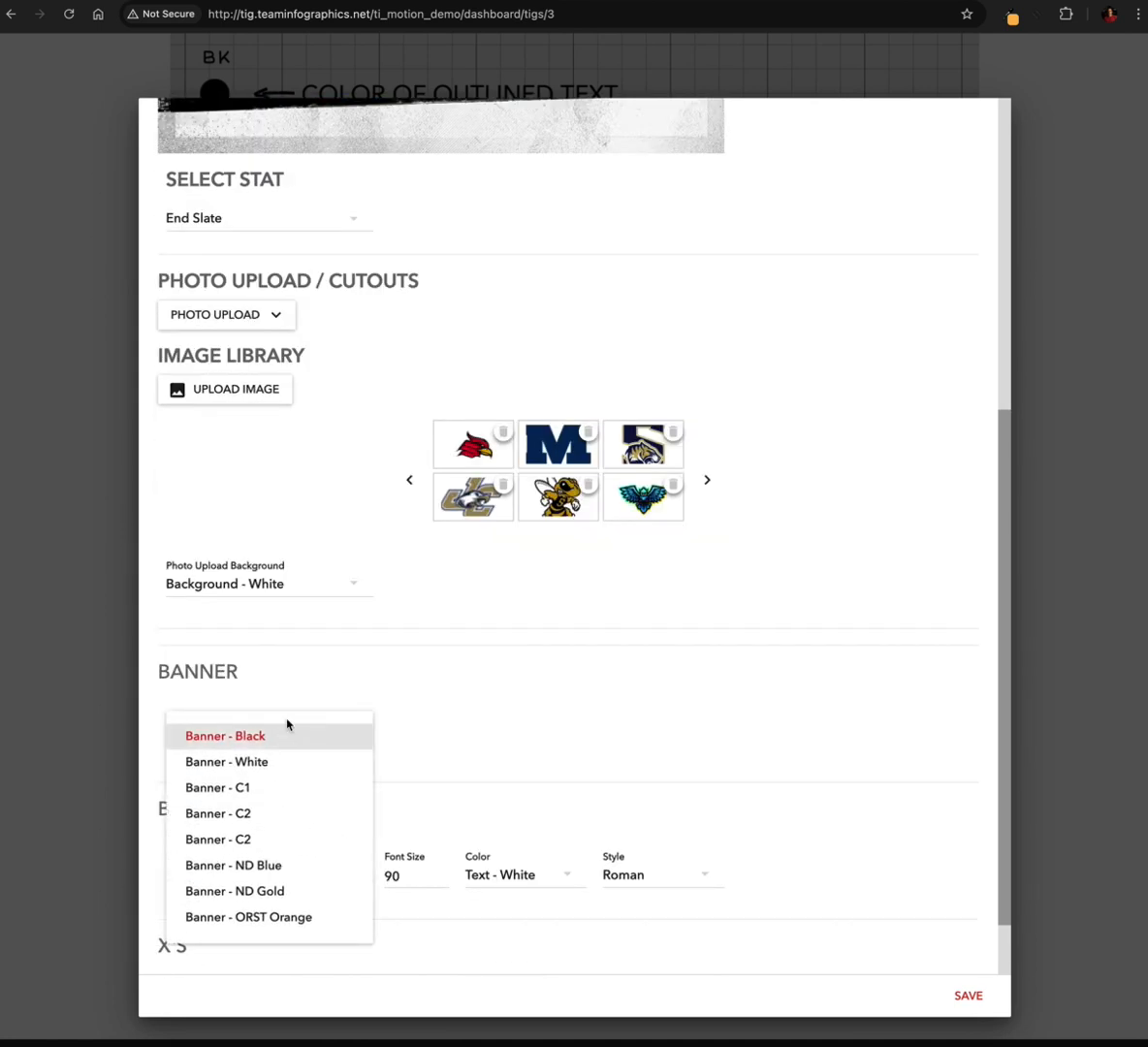
{"action": "left_click", "coordinate": [263, 793]}
{"action": "scroll", "coordinate": [324, 452], "scroll_direction": "up", "scroll_amount": 4}
{"action": "scroll", "coordinate": [324, 453], "scroll_direction": "up", "scroll_amount": 1}
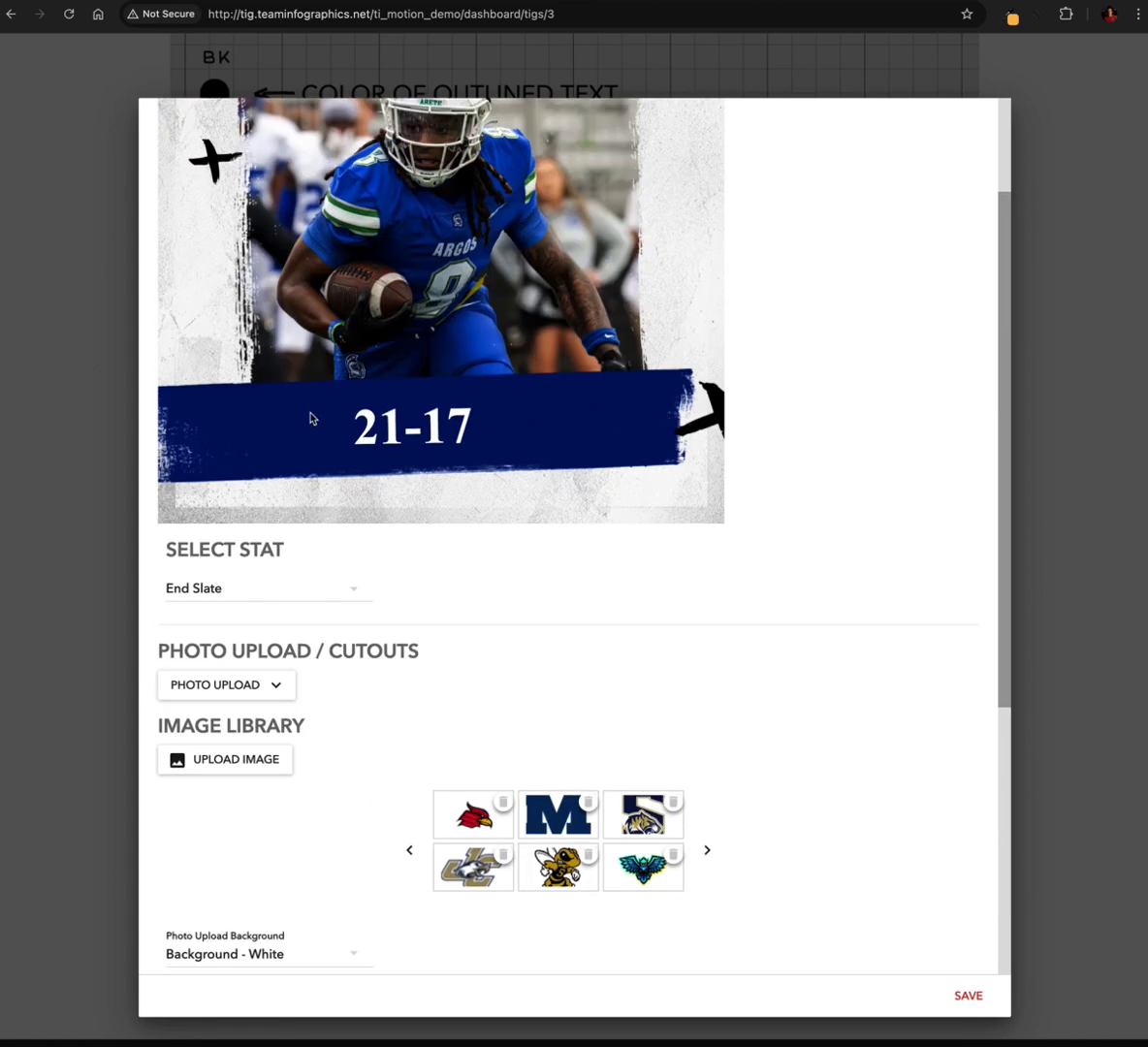
Change the score in the end slate's banner text to 21-3 and check it in the preview
{"action": "scroll", "coordinate": [802, 733], "scroll_direction": "down", "scroll_amount": 5}
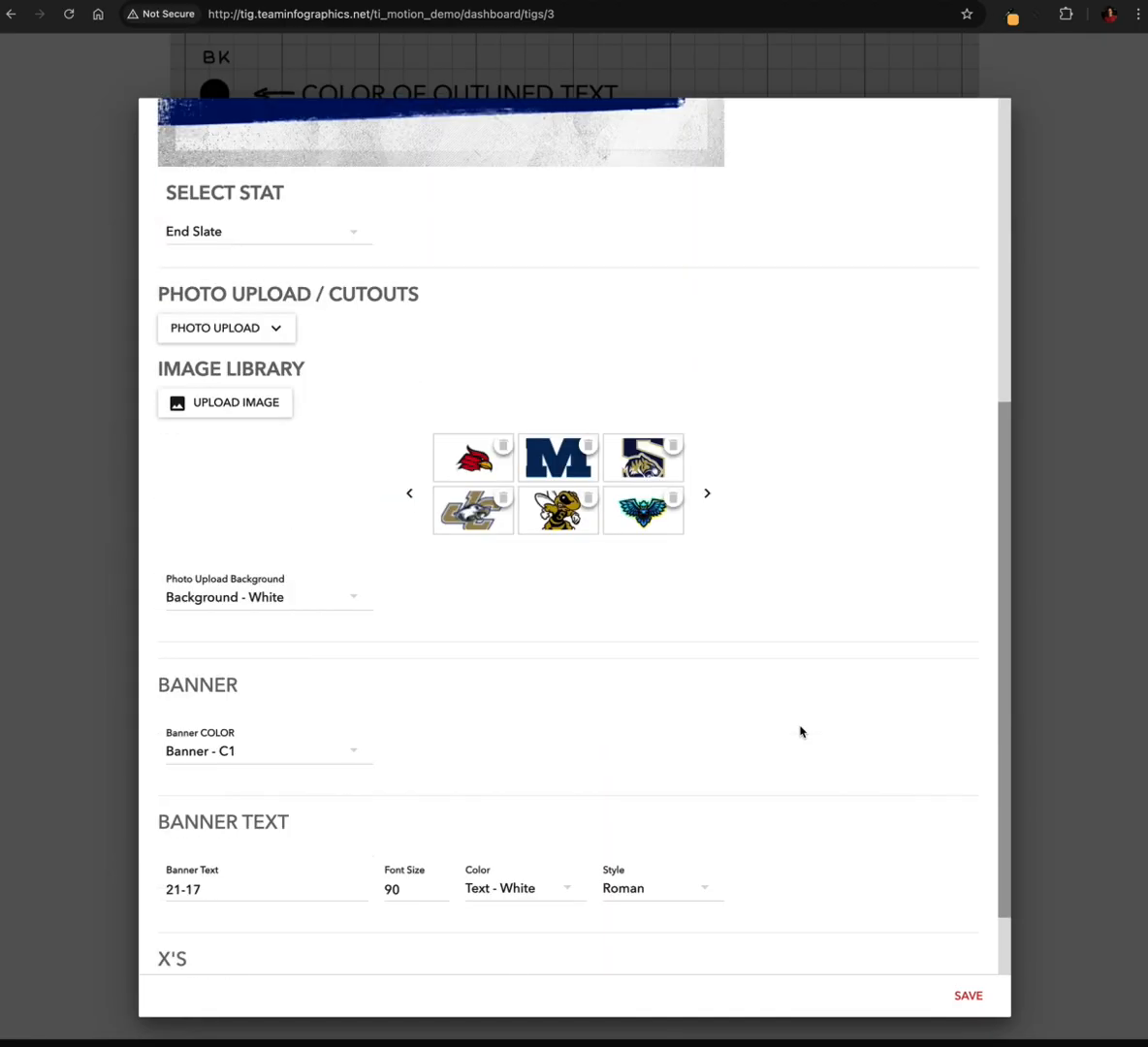
{"action": "scroll", "coordinate": [314, 732], "scroll_direction": "down", "scroll_amount": 1}
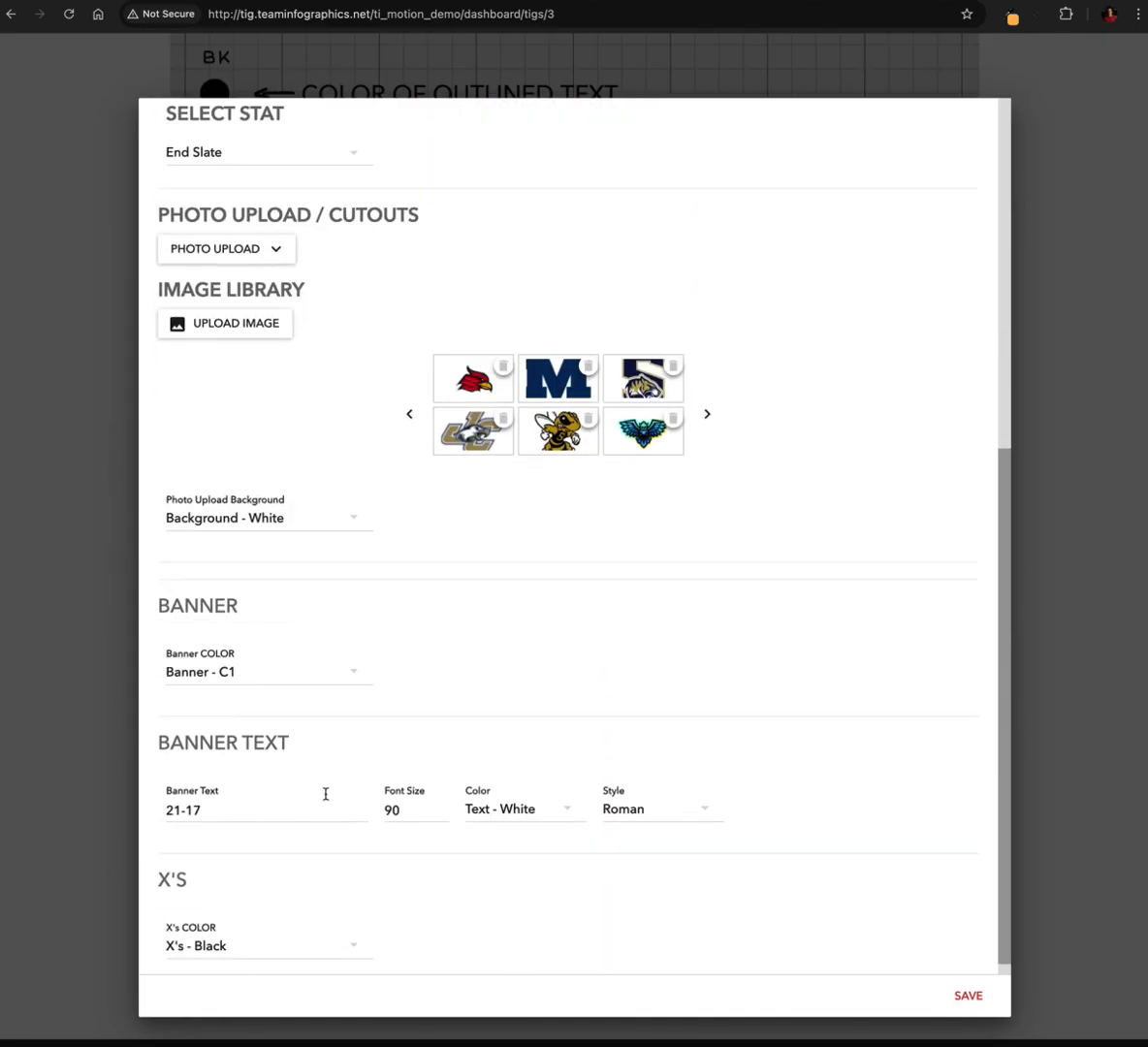
{"action": "scroll", "coordinate": [372, 807], "scroll_direction": "up", "scroll_amount": 7}
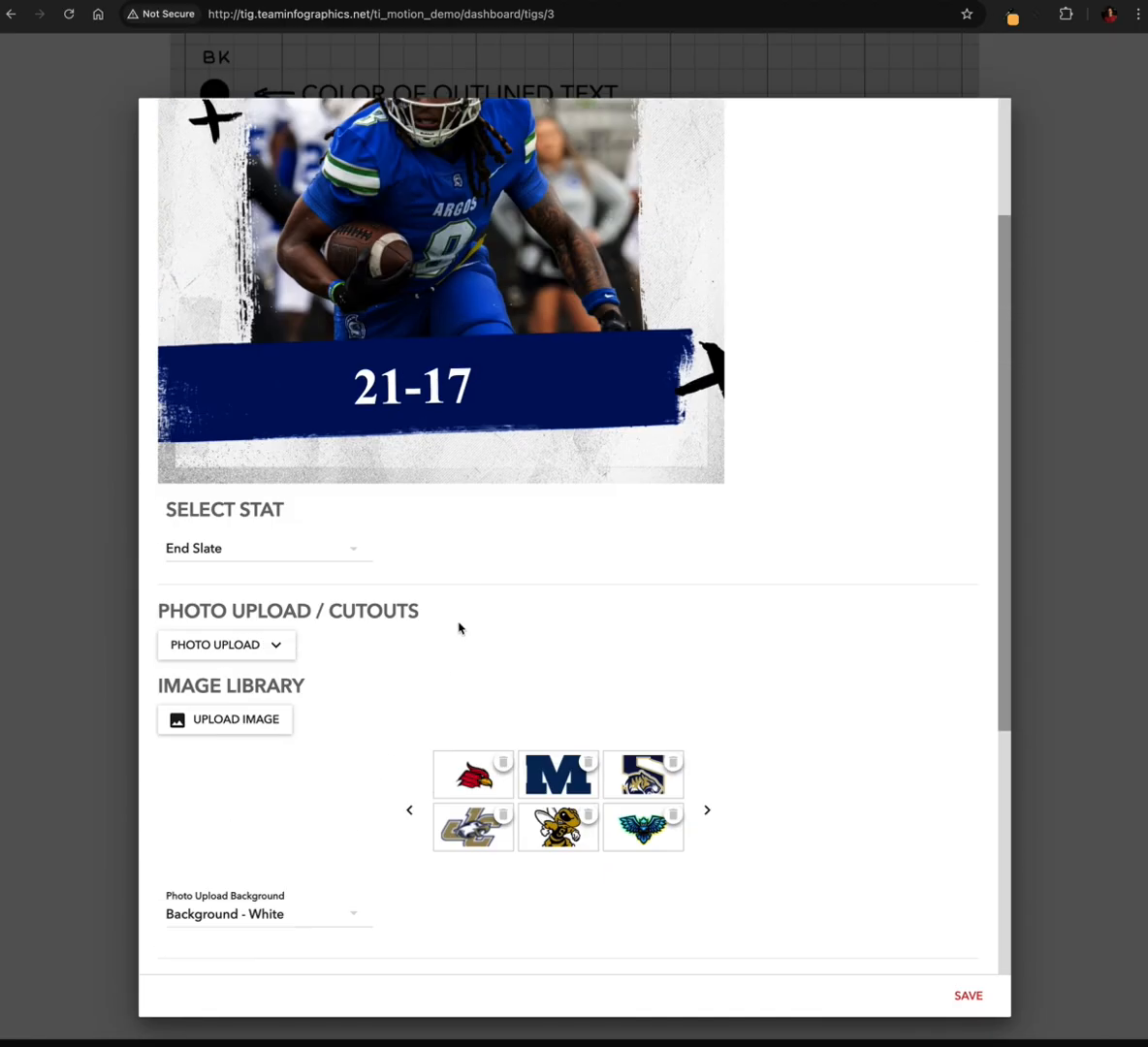
{"action": "scroll", "coordinate": [504, 400], "scroll_direction": "up", "scroll_amount": 1}
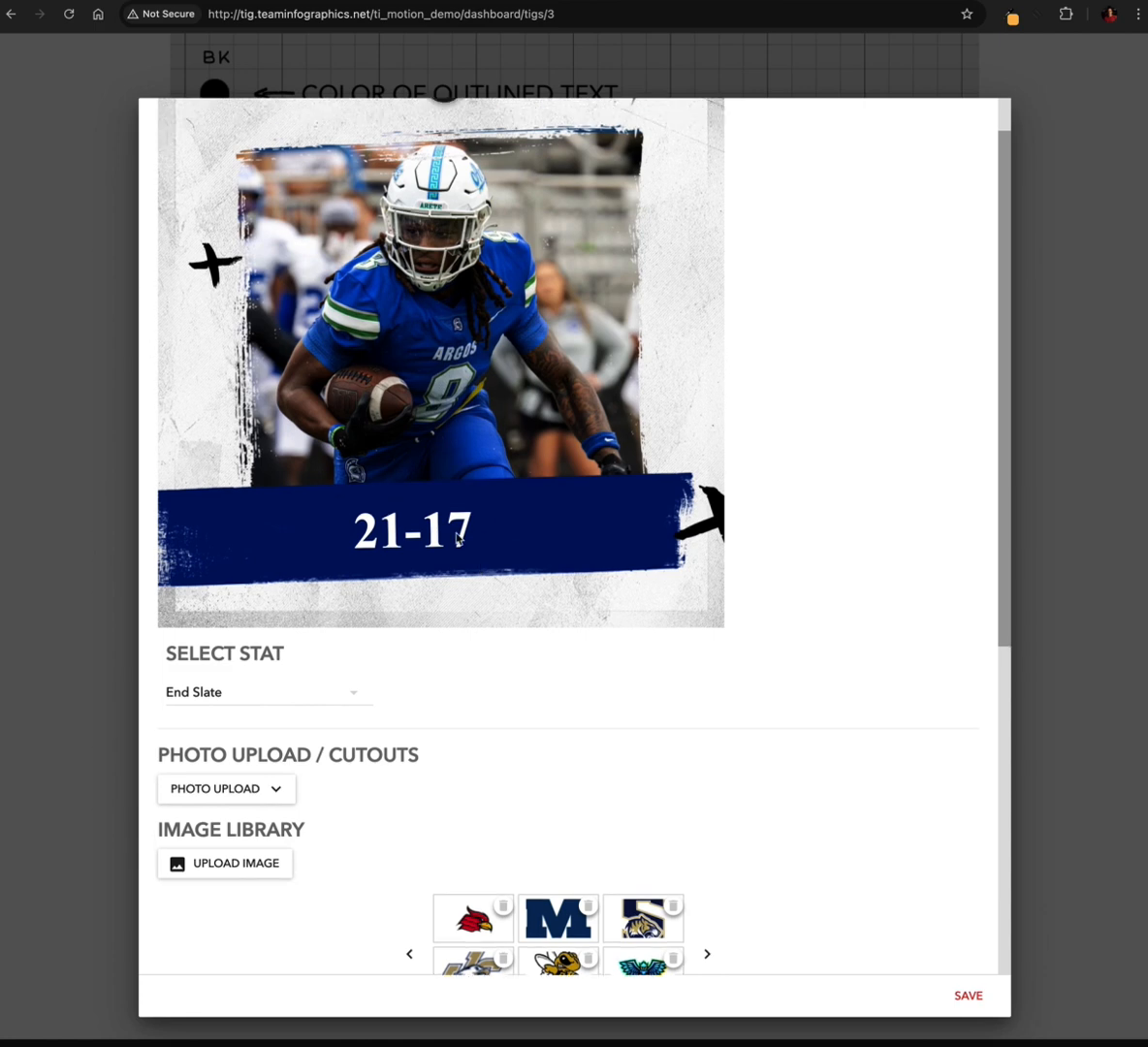
{"action": "scroll", "coordinate": [520, 733], "scroll_direction": "down", "scroll_amount": 3}
{"action": "scroll", "coordinate": [520, 734], "scroll_direction": "up", "scroll_amount": 3}
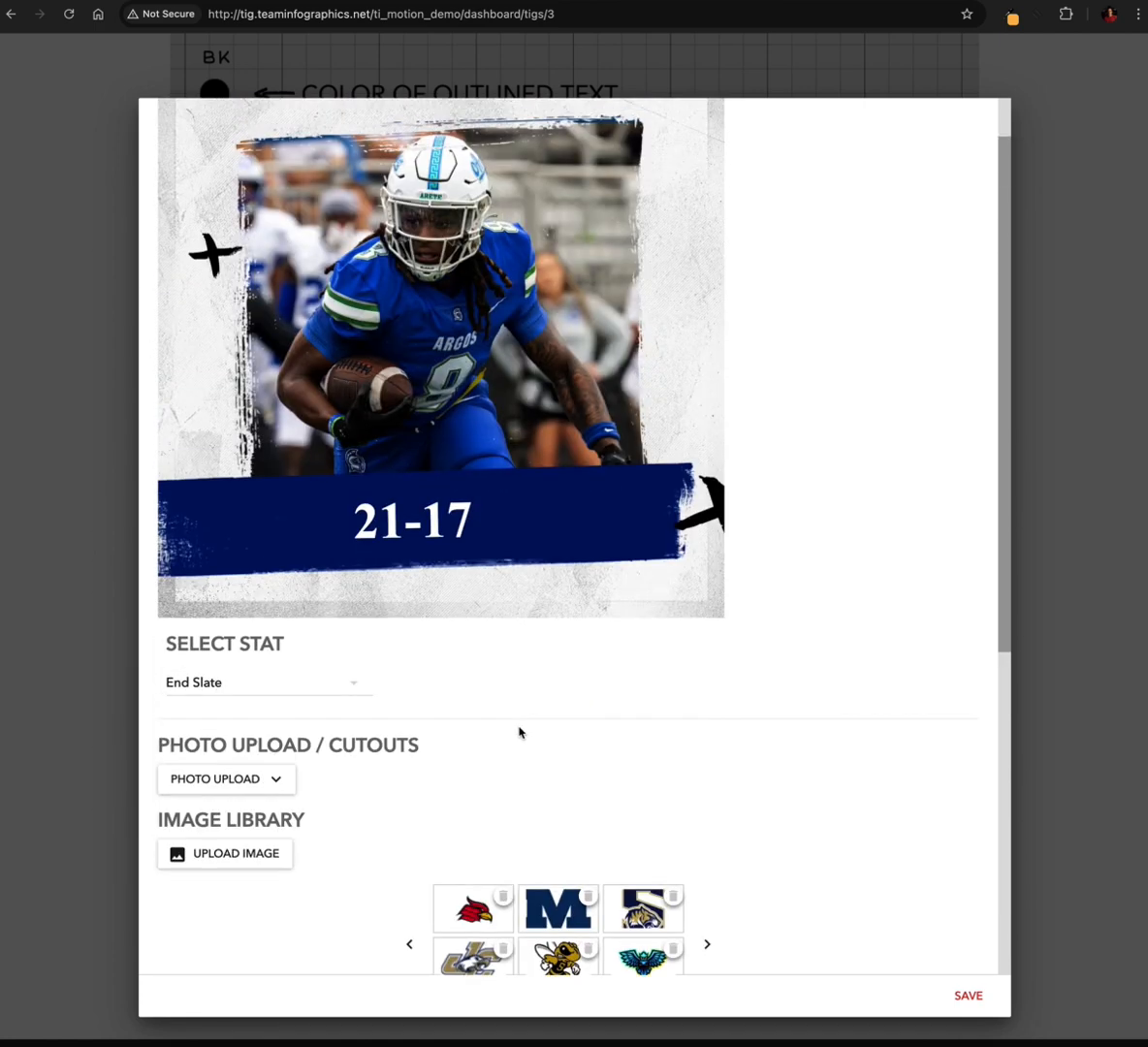
{"action": "scroll", "coordinate": [520, 733], "scroll_direction": "down", "scroll_amount": 3}
{"action": "scroll", "coordinate": [519, 732], "scroll_direction": "up", "scroll_amount": 2}
{"action": "scroll", "coordinate": [519, 732], "scroll_direction": "down", "scroll_amount": 6}
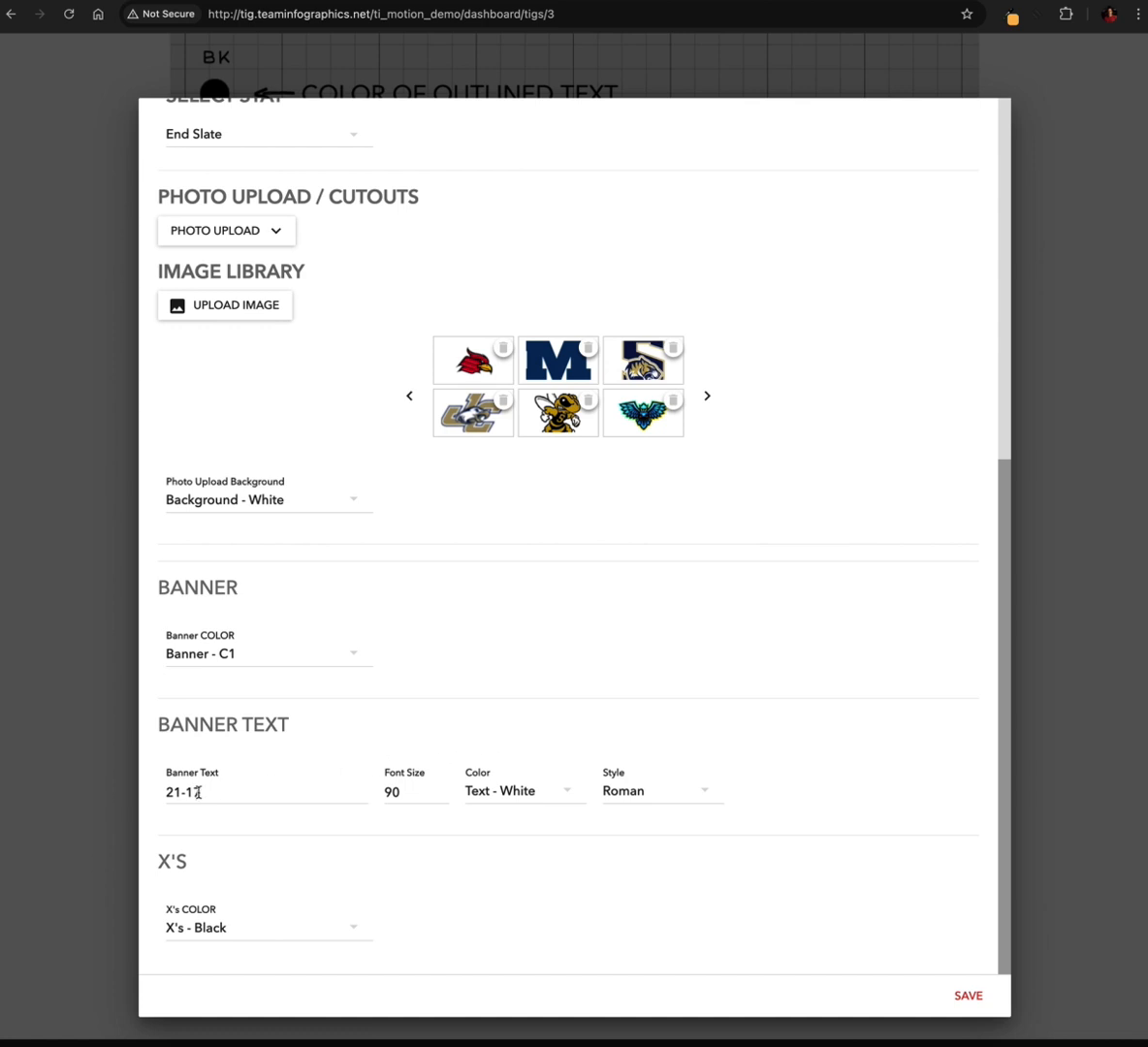
{"action": "left_click_drag", "start_coordinate": [198, 792], "coordinate": [194, 792]}
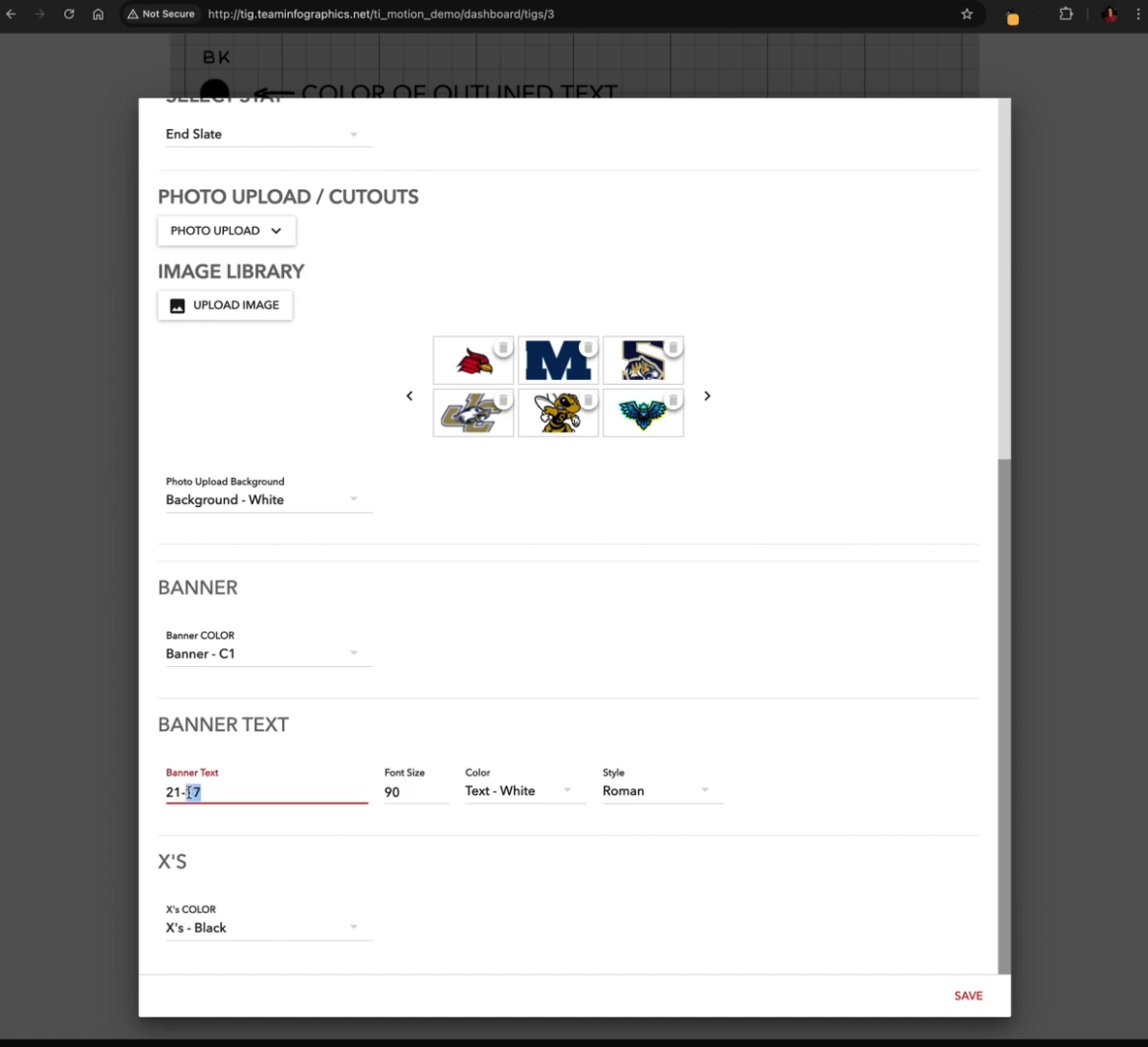
{"action": "type", "text": "3"}
{"action": "scroll", "coordinate": [259, 854], "scroll_direction": "up", "scroll_amount": 3}
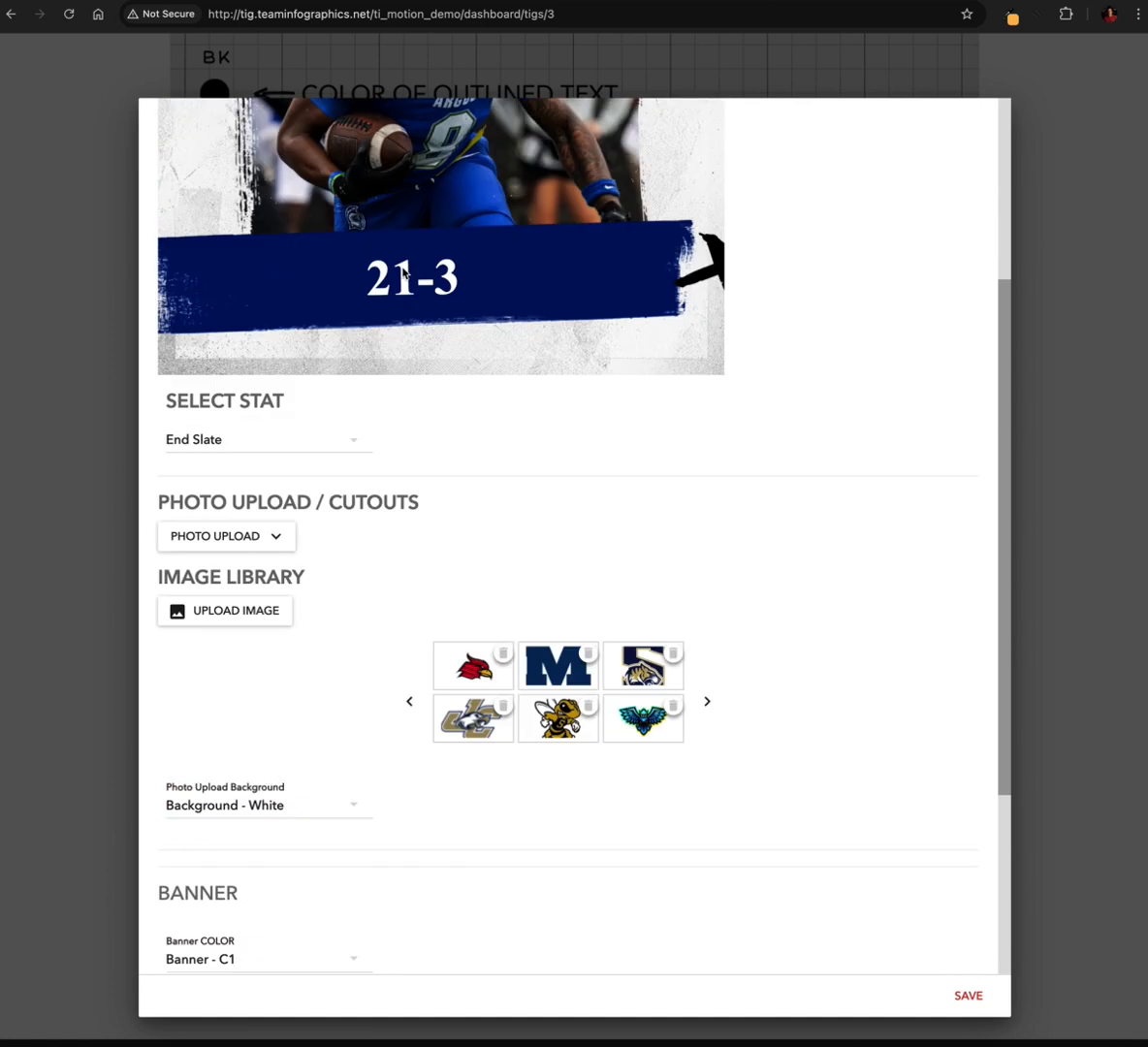
Set the banner text's font size to 120 and check the score's size on the banner
{"action": "scroll", "coordinate": [422, 553], "scroll_direction": "down", "scroll_amount": 3}
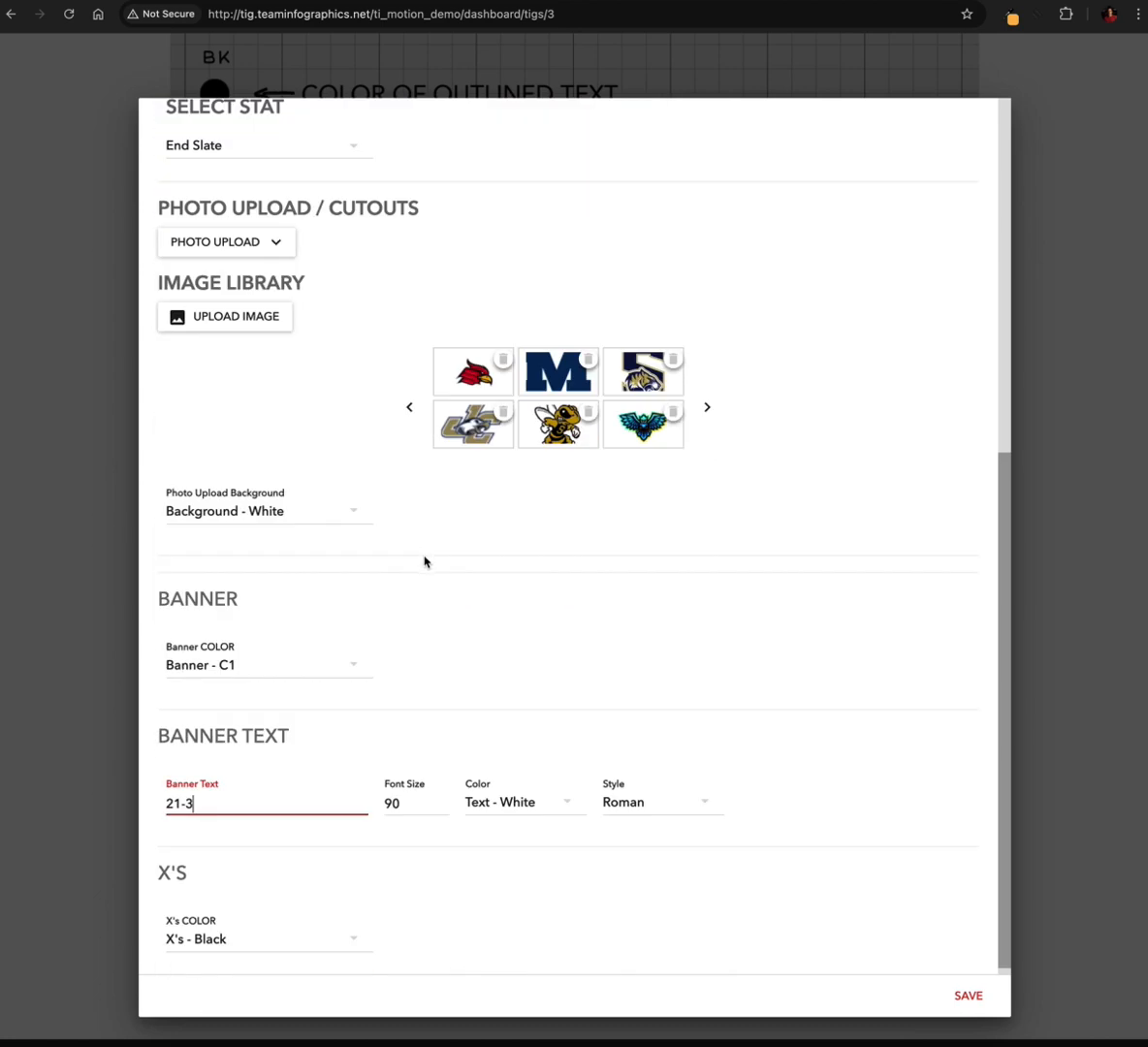
{"action": "left_click", "coordinate": [391, 794]}
{"action": "left_click_drag", "start_coordinate": [391, 794], "coordinate": [379, 800]}
{"action": "type", "text": "12"}
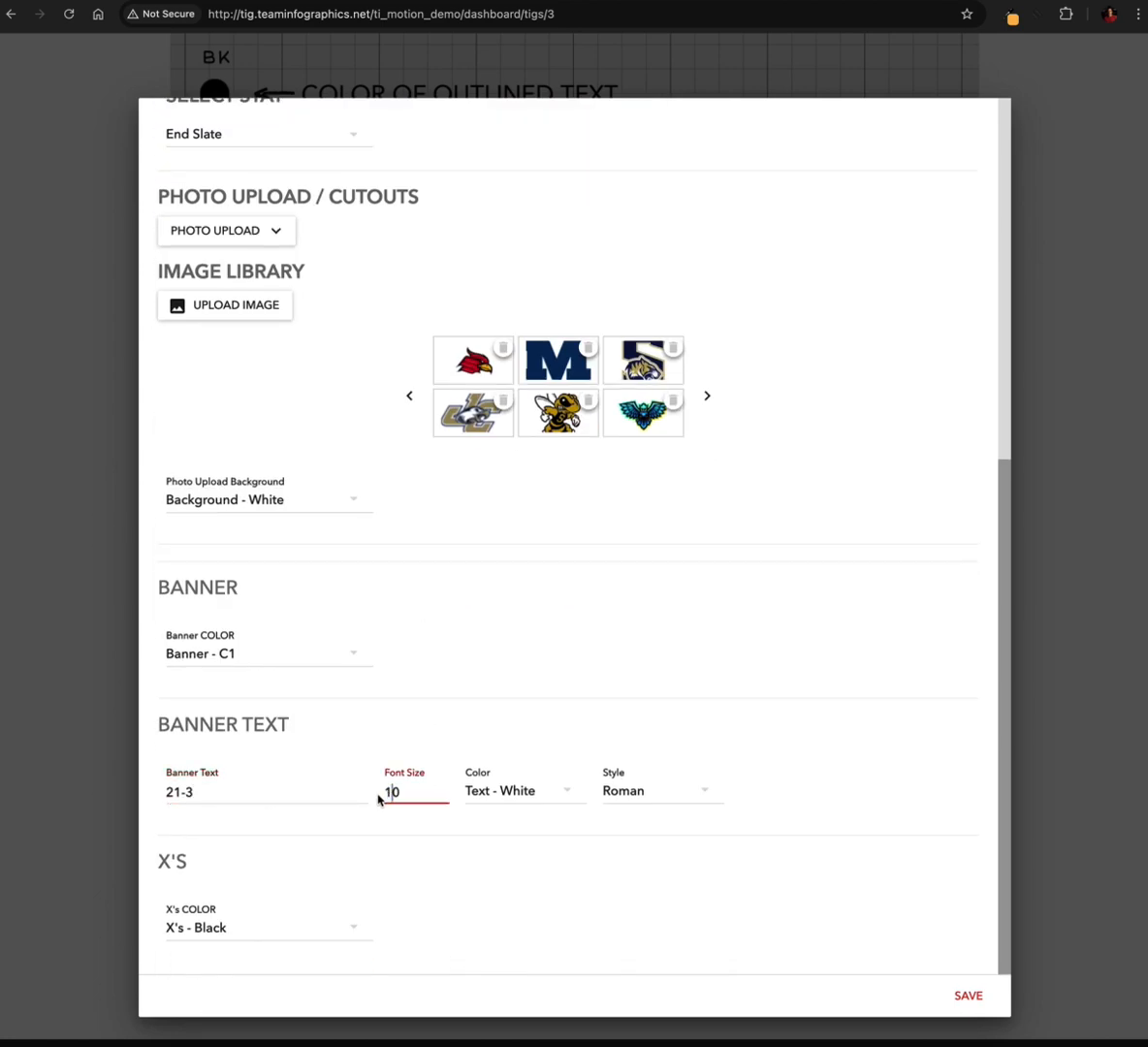
{"action": "scroll", "coordinate": [427, 787], "scroll_direction": "up", "scroll_amount": 5}
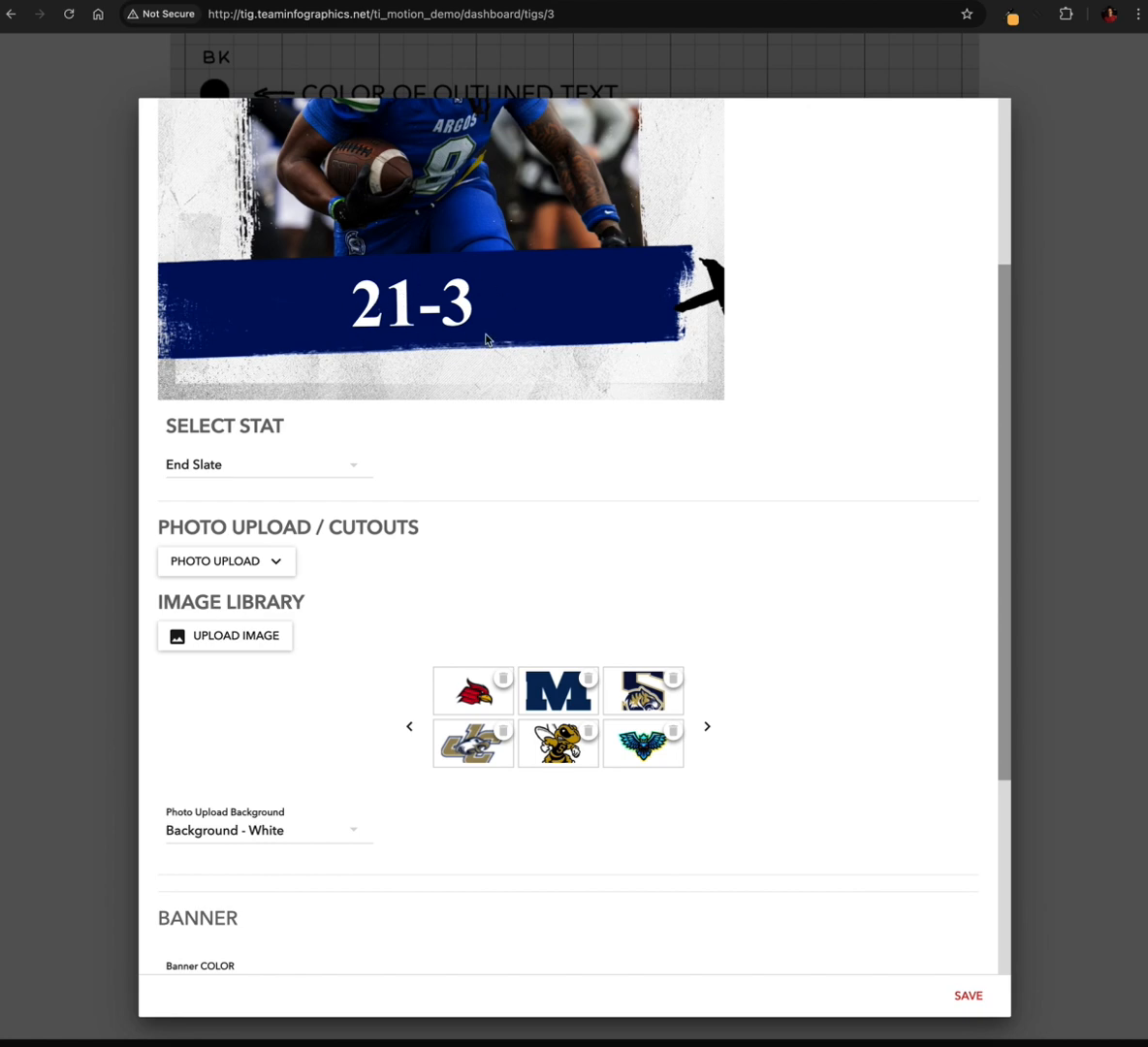
Set the banner text colour to Text - Black and check it in the preview
{"action": "scroll", "coordinate": [466, 407], "scroll_direction": "down", "scroll_amount": 5}
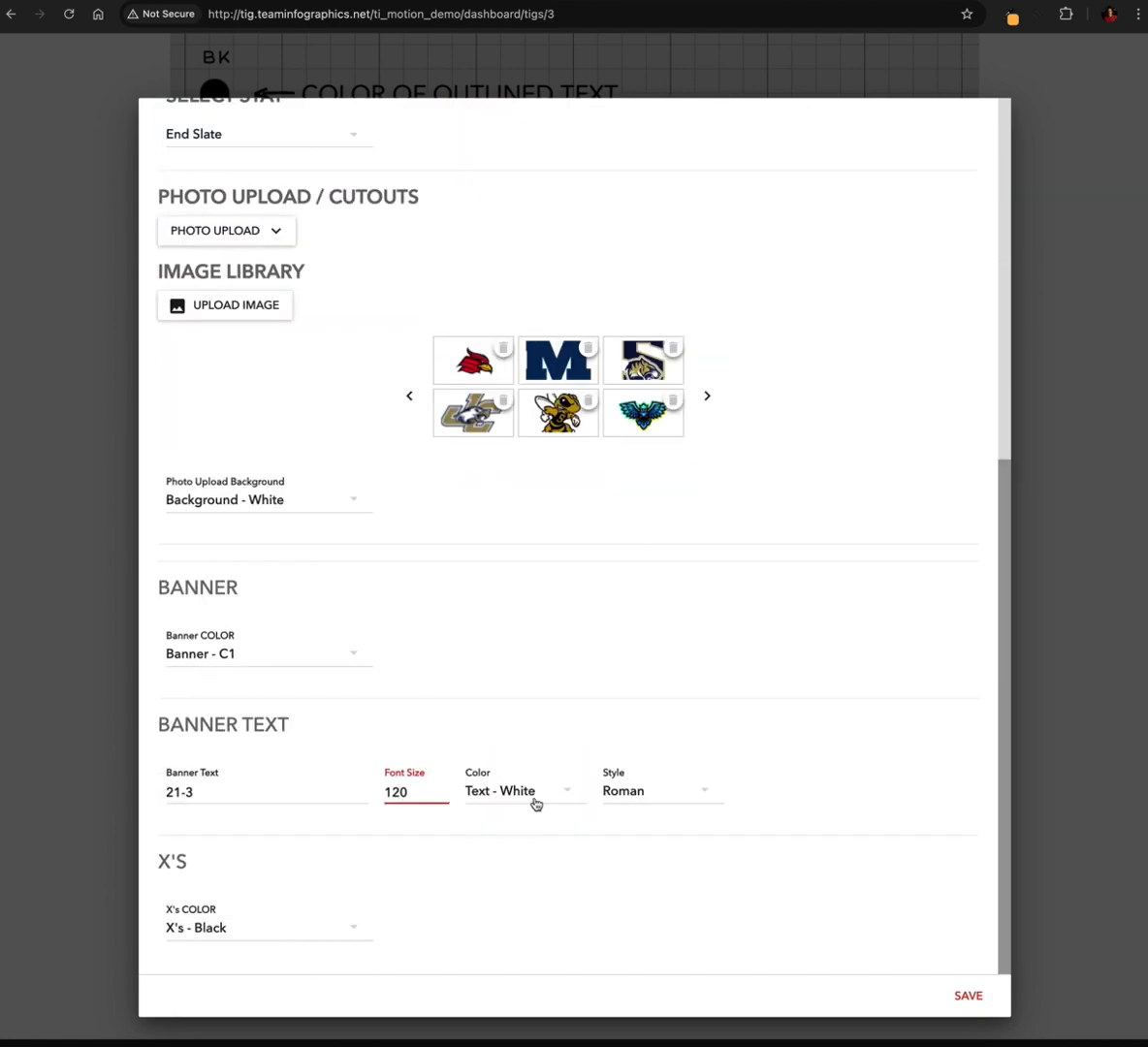
{"action": "left_click", "coordinate": [540, 796]}
{"action": "left_click", "coordinate": [516, 782]}
{"action": "scroll", "coordinate": [471, 485], "scroll_direction": "up", "scroll_amount": 4}
{"action": "scroll", "coordinate": [436, 461], "scroll_direction": "down", "scroll_amount": 4}
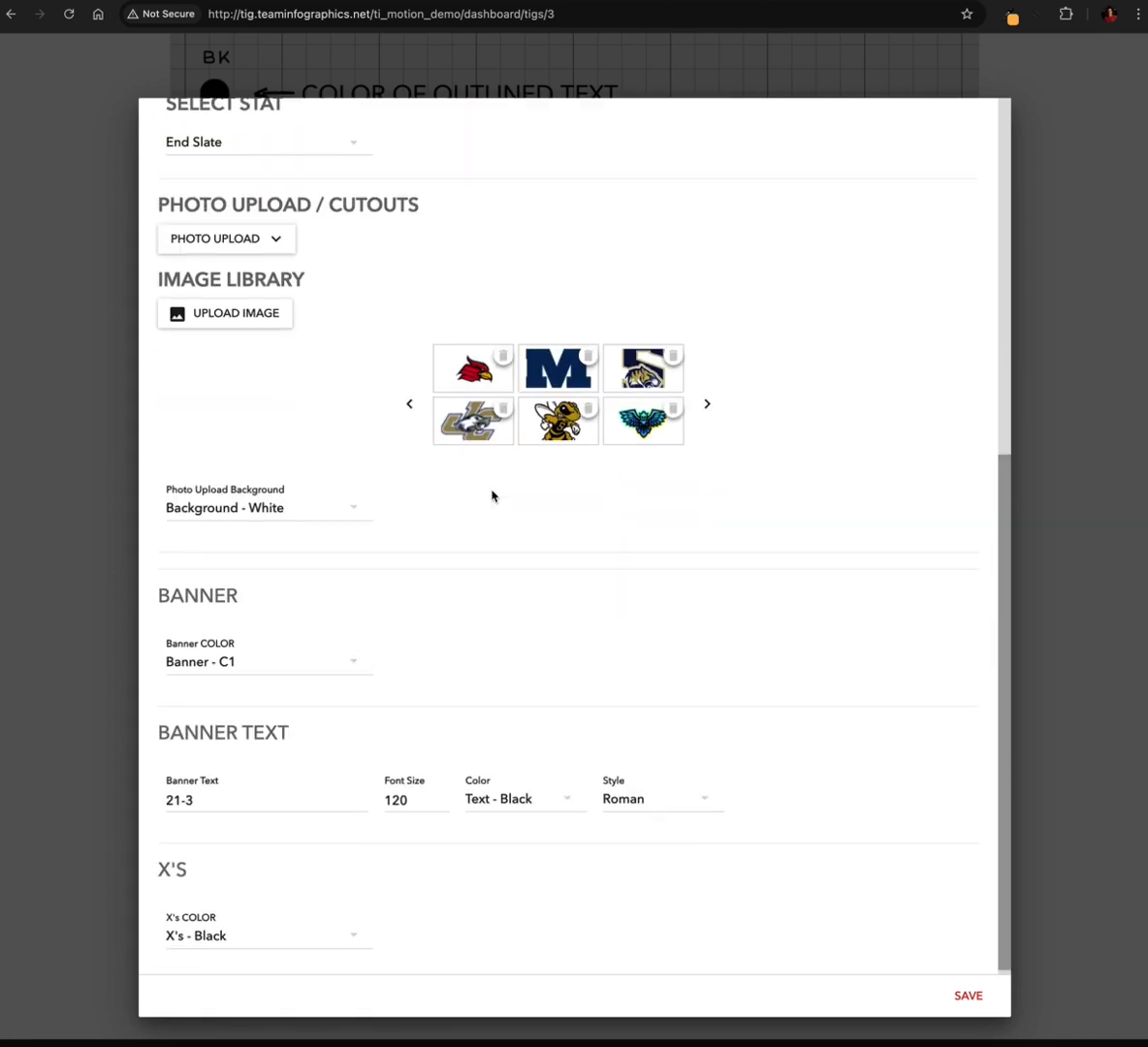
Set the end slate's banner text style to Block and check the score in the preview
{"action": "left_click", "coordinate": [658, 797]}
{"action": "left_click", "coordinate": [649, 794]}
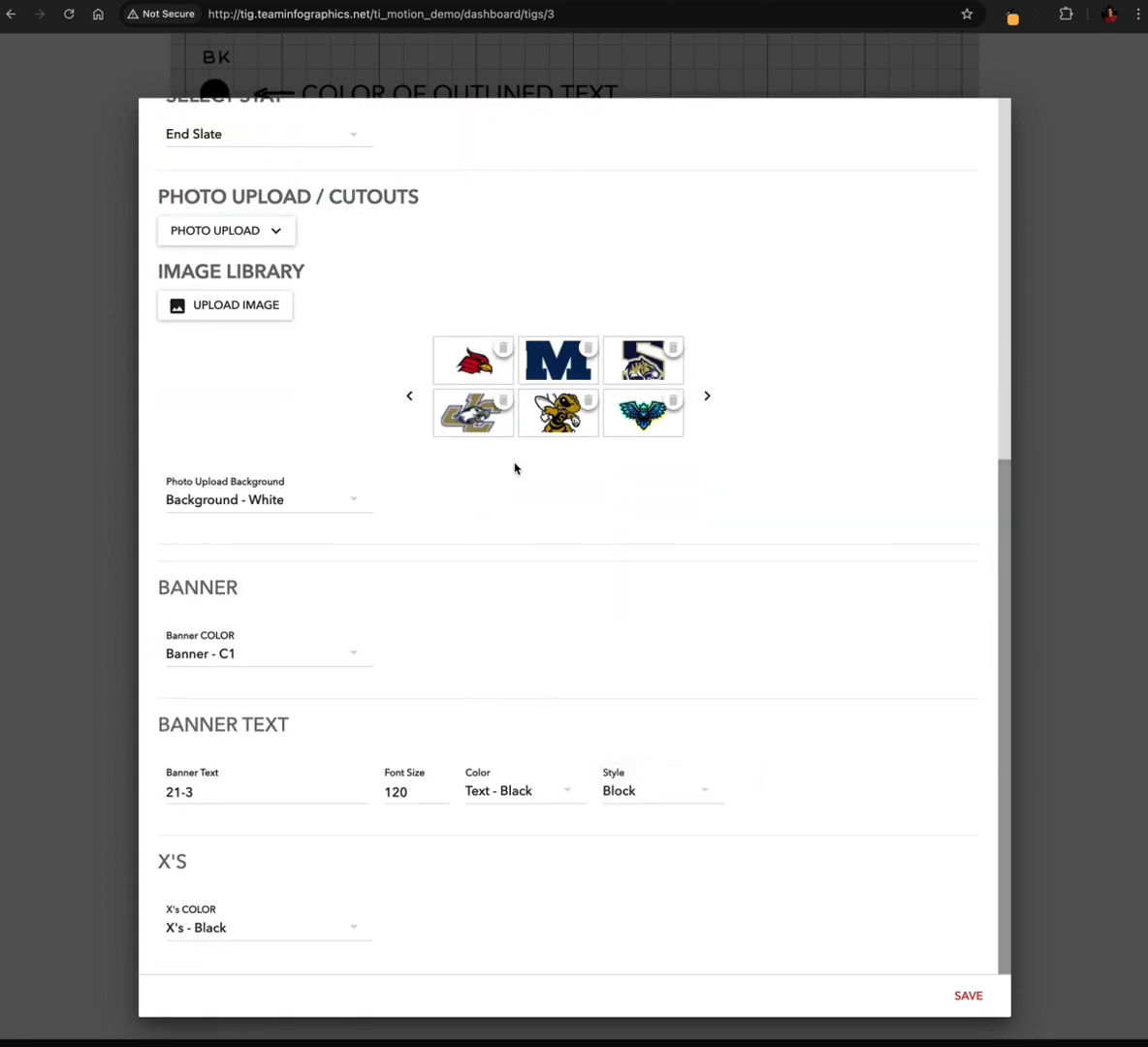
{"action": "scroll", "coordinate": [514, 468], "scroll_direction": "up", "scroll_amount": 4}
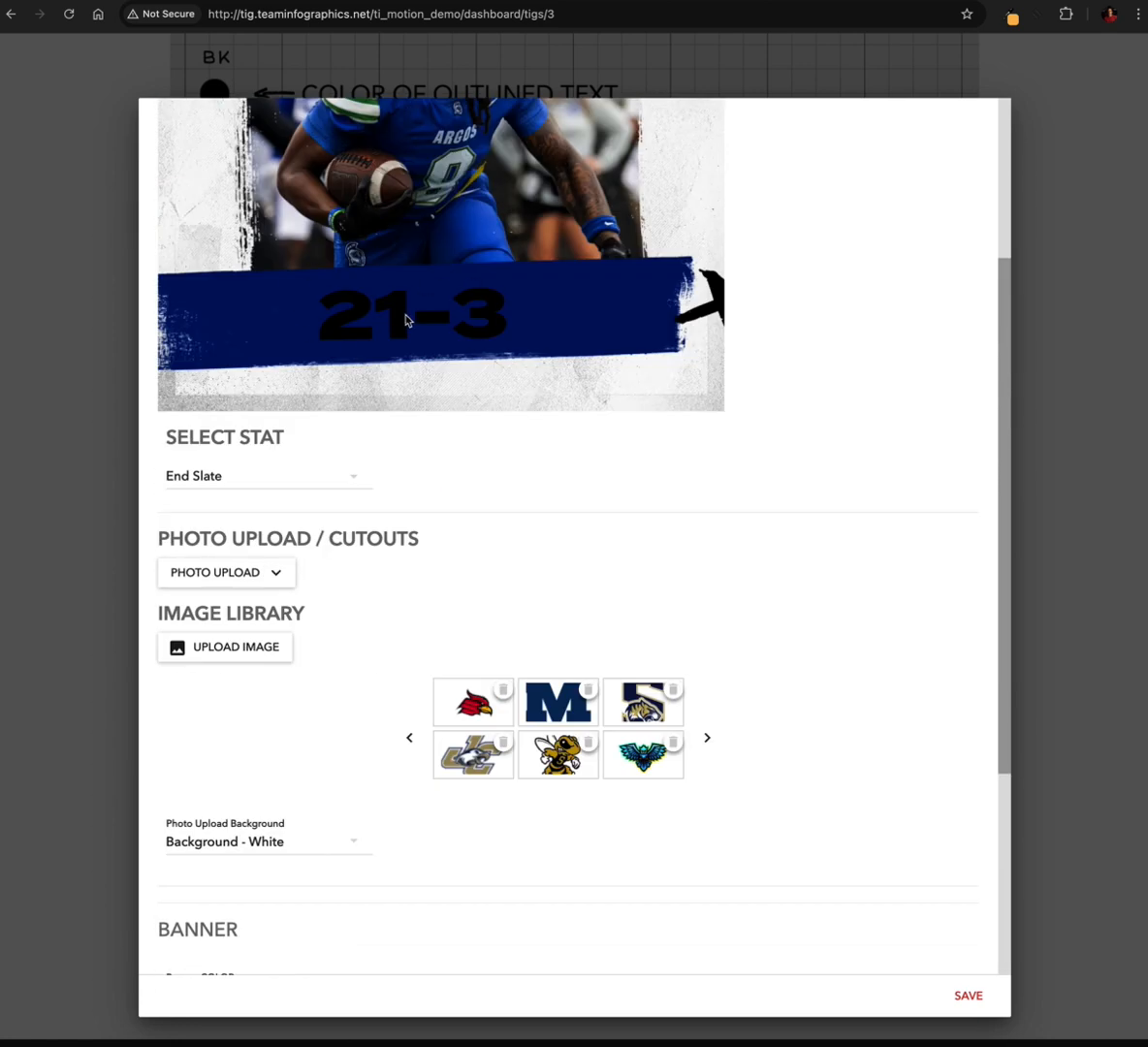
Set the banner text colour to Text - White and check the score on the banner in the preview
{"action": "scroll", "coordinate": [482, 754], "scroll_direction": "down", "scroll_amount": 4}
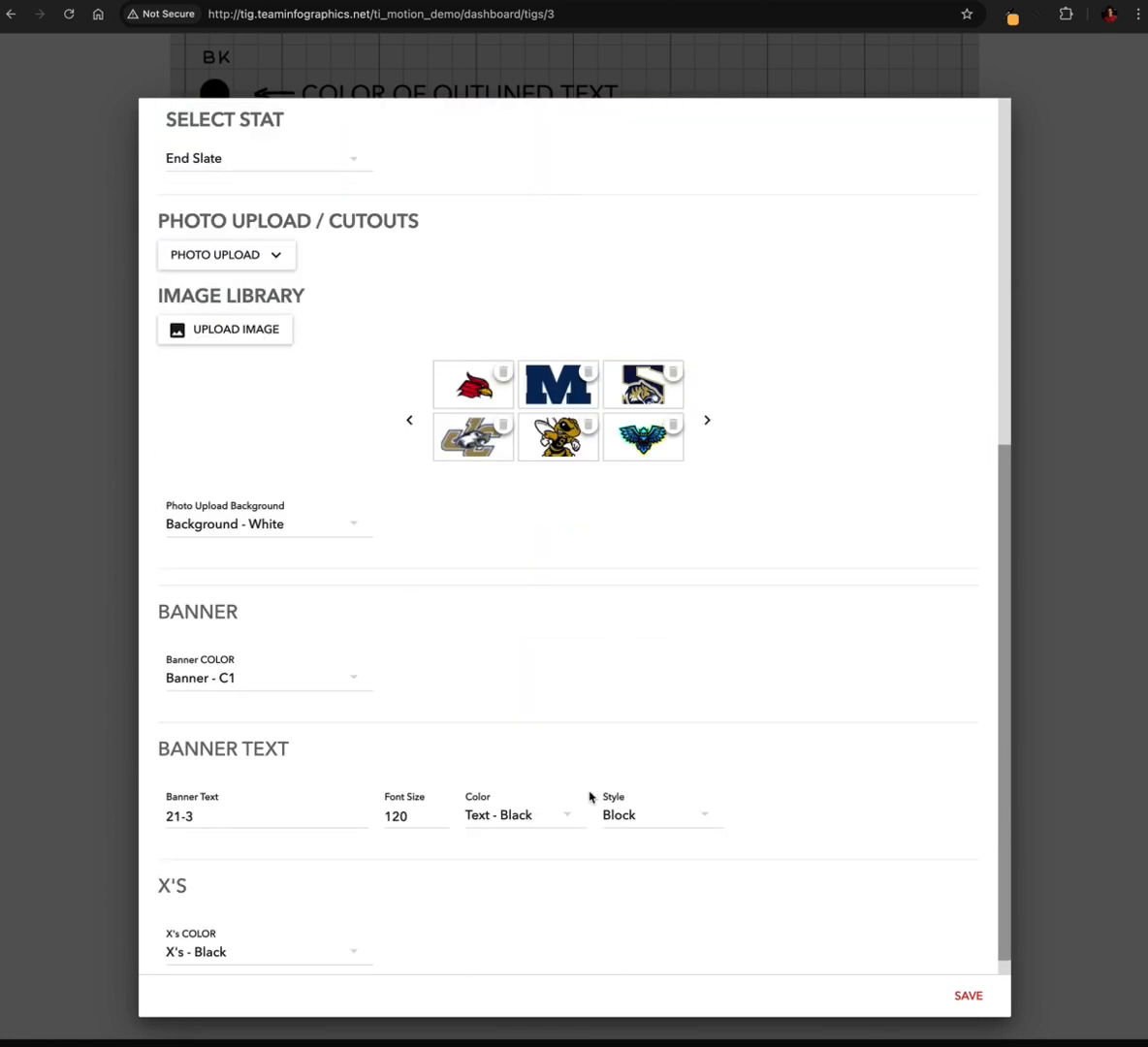
{"action": "left_click", "coordinate": [502, 820]}
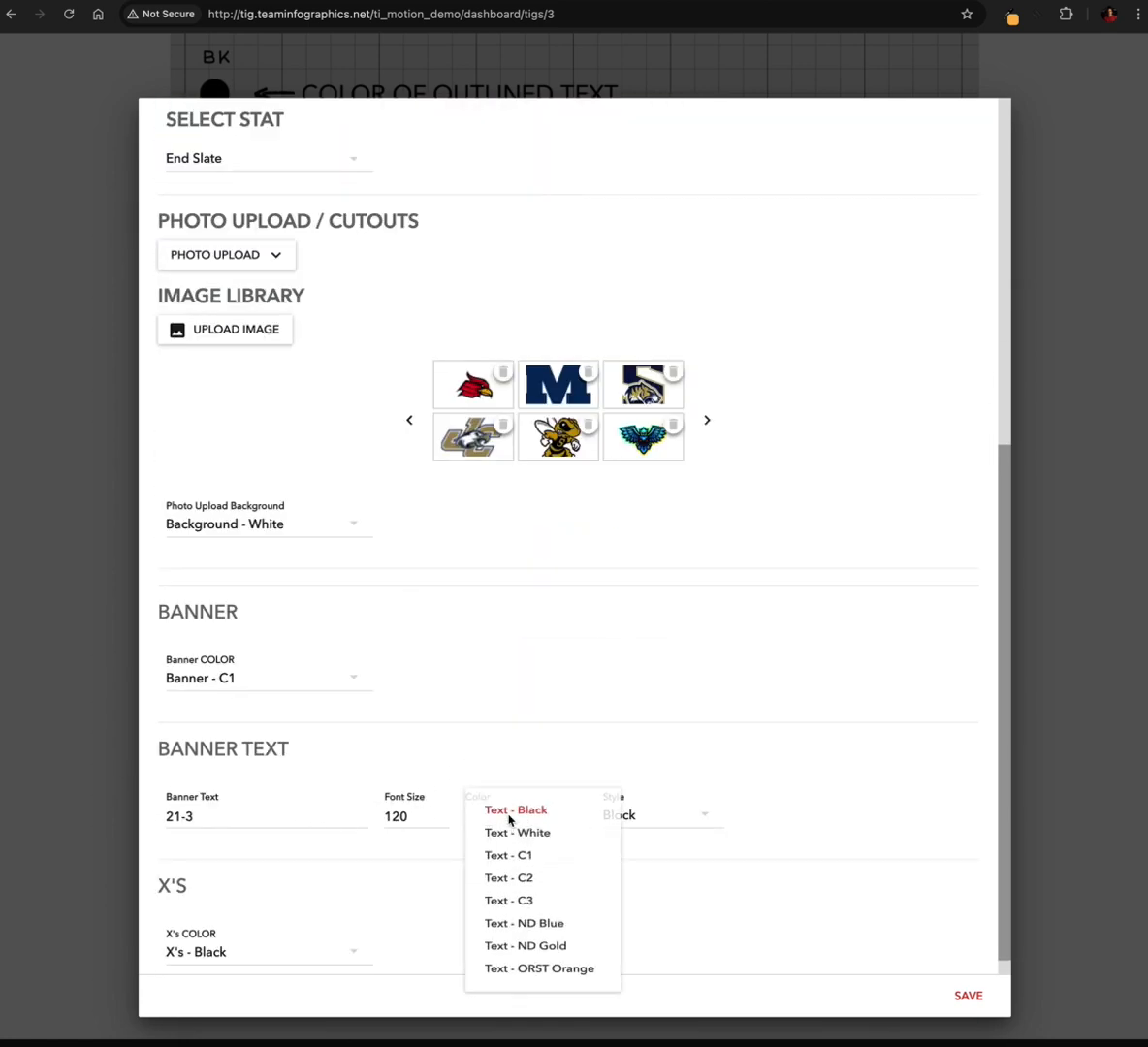
{"action": "left_click", "coordinate": [521, 840]}
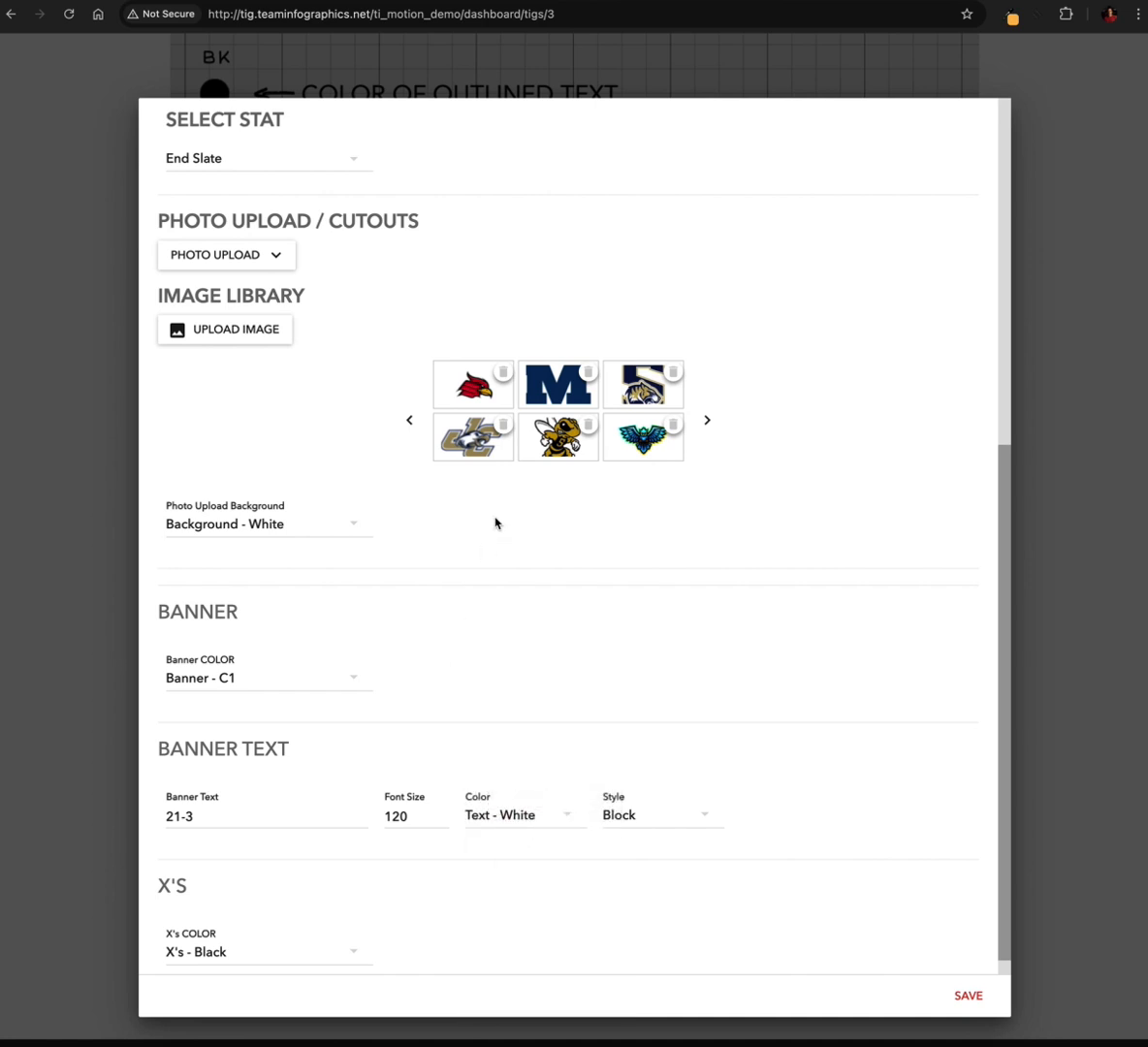
{"action": "scroll", "coordinate": [495, 524], "scroll_direction": "up", "scroll_amount": 6}
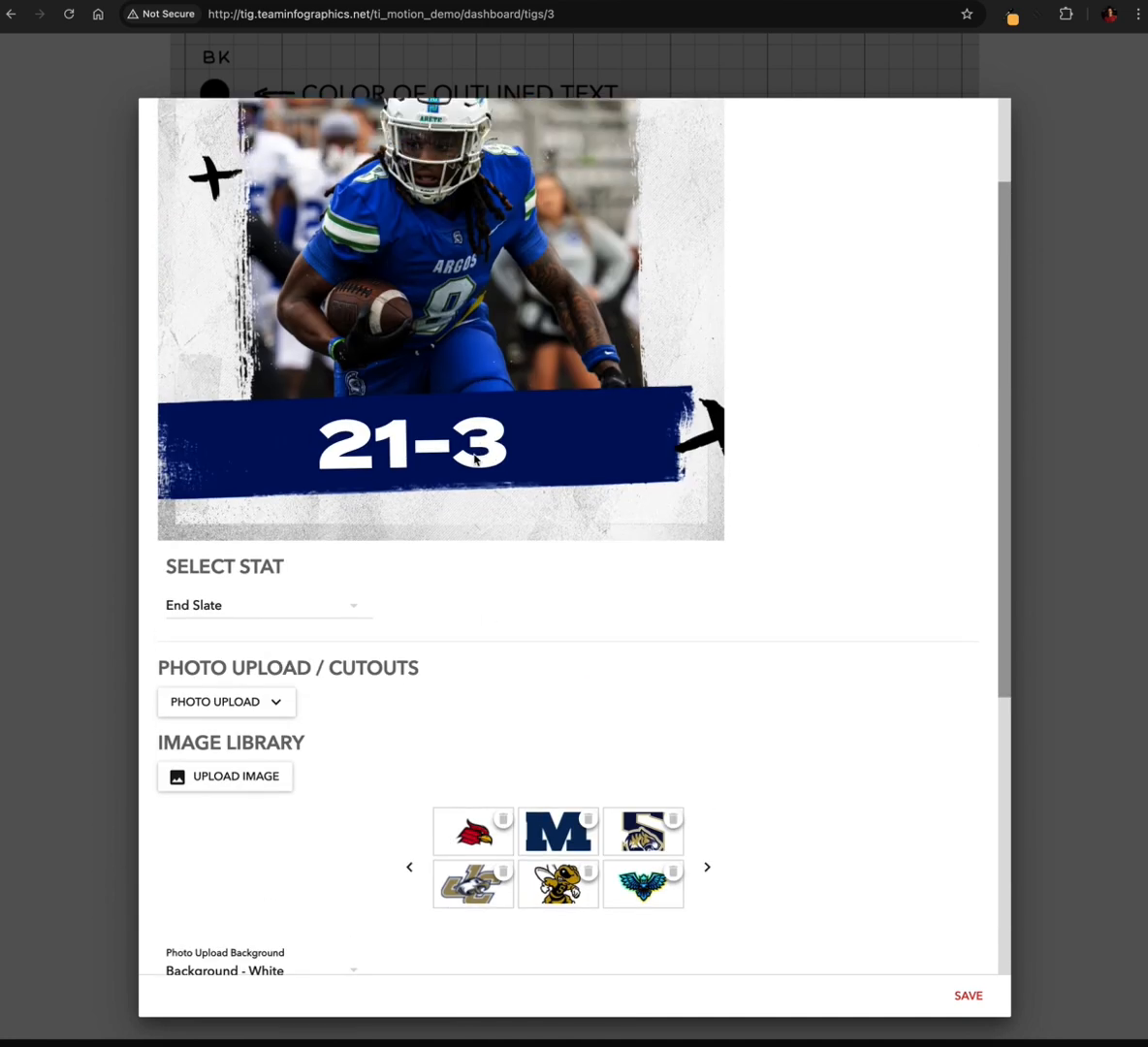
{"action": "scroll", "coordinate": [476, 459], "scroll_direction": "up", "scroll_amount": 3}
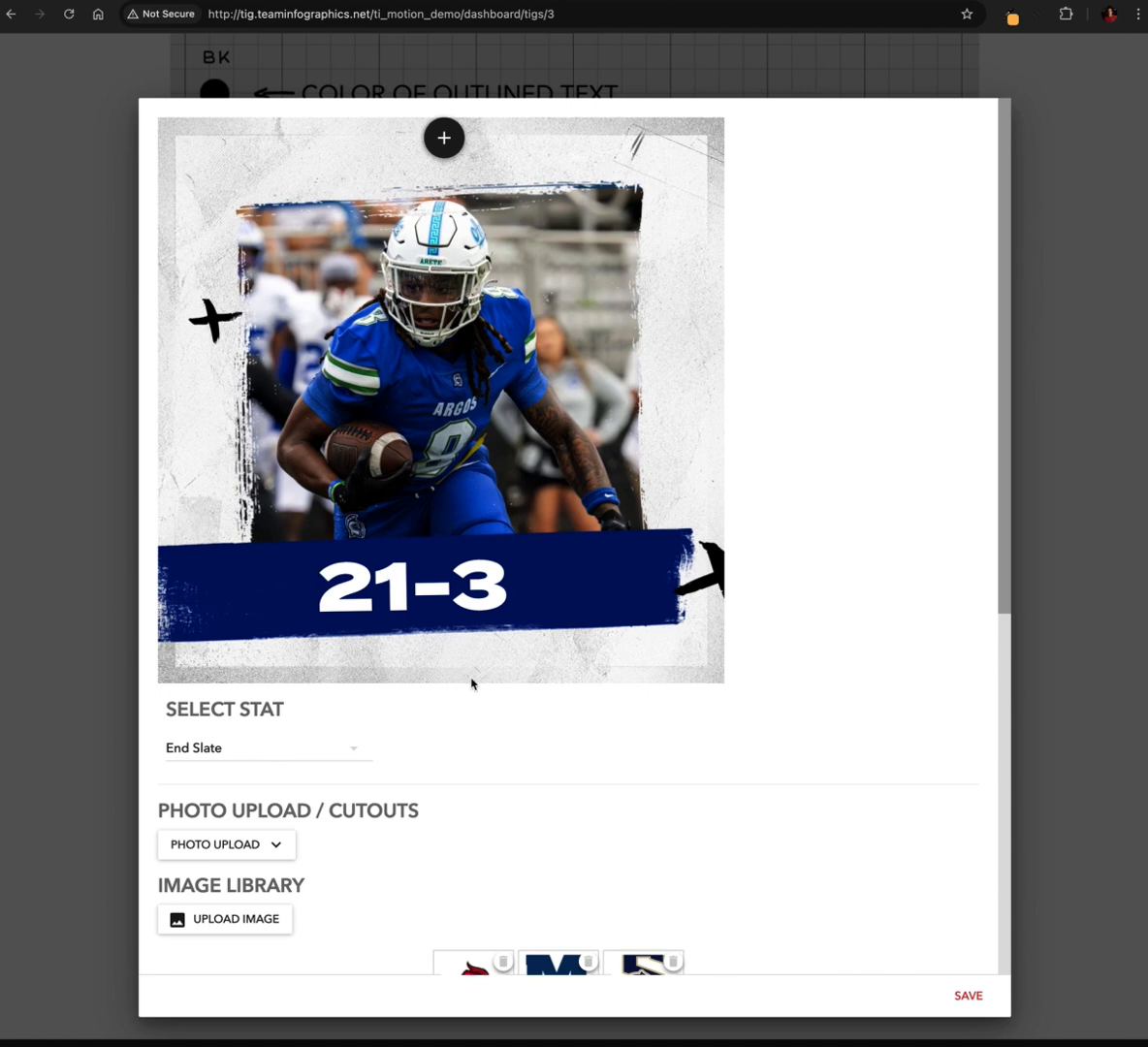
Set the X's colour to X's - ND Gold, check it in the preview and save the end slate
{"action": "scroll", "coordinate": [351, 605], "scroll_direction": "down", "scroll_amount": 6}
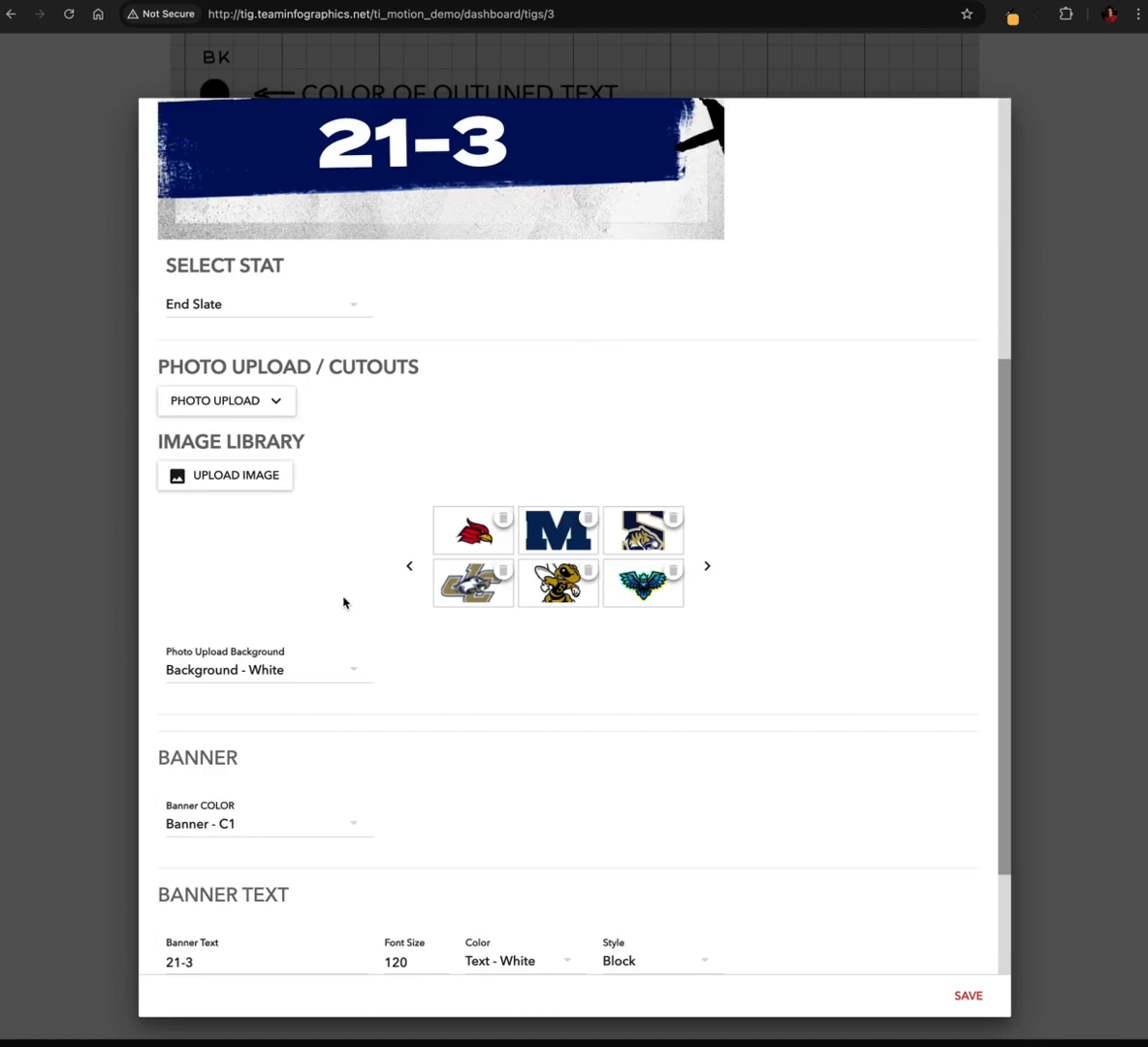
{"action": "scroll", "coordinate": [356, 859], "scroll_direction": "up", "scroll_amount": 7}
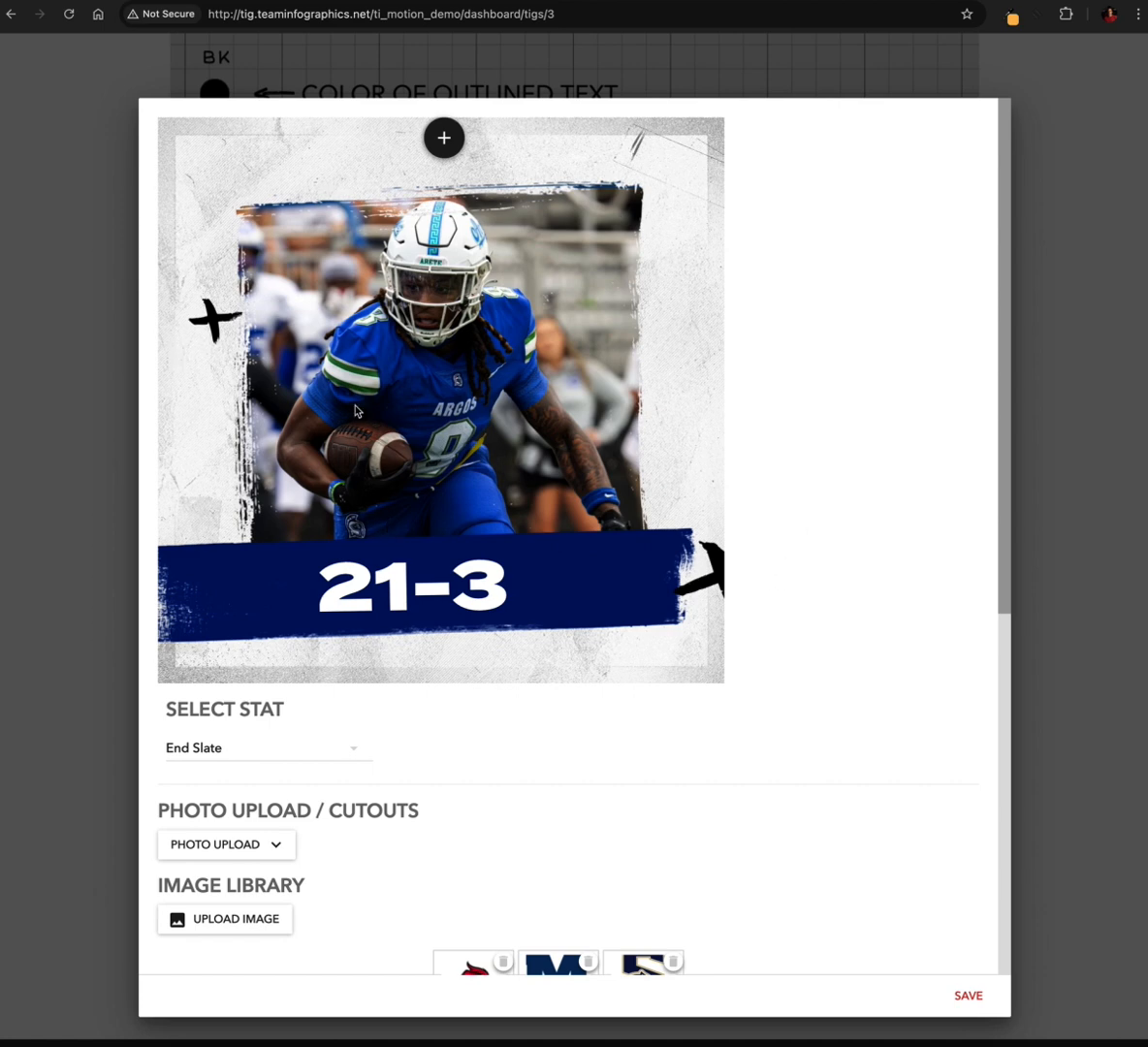
{"action": "scroll", "coordinate": [489, 718], "scroll_direction": "down", "scroll_amount": 8}
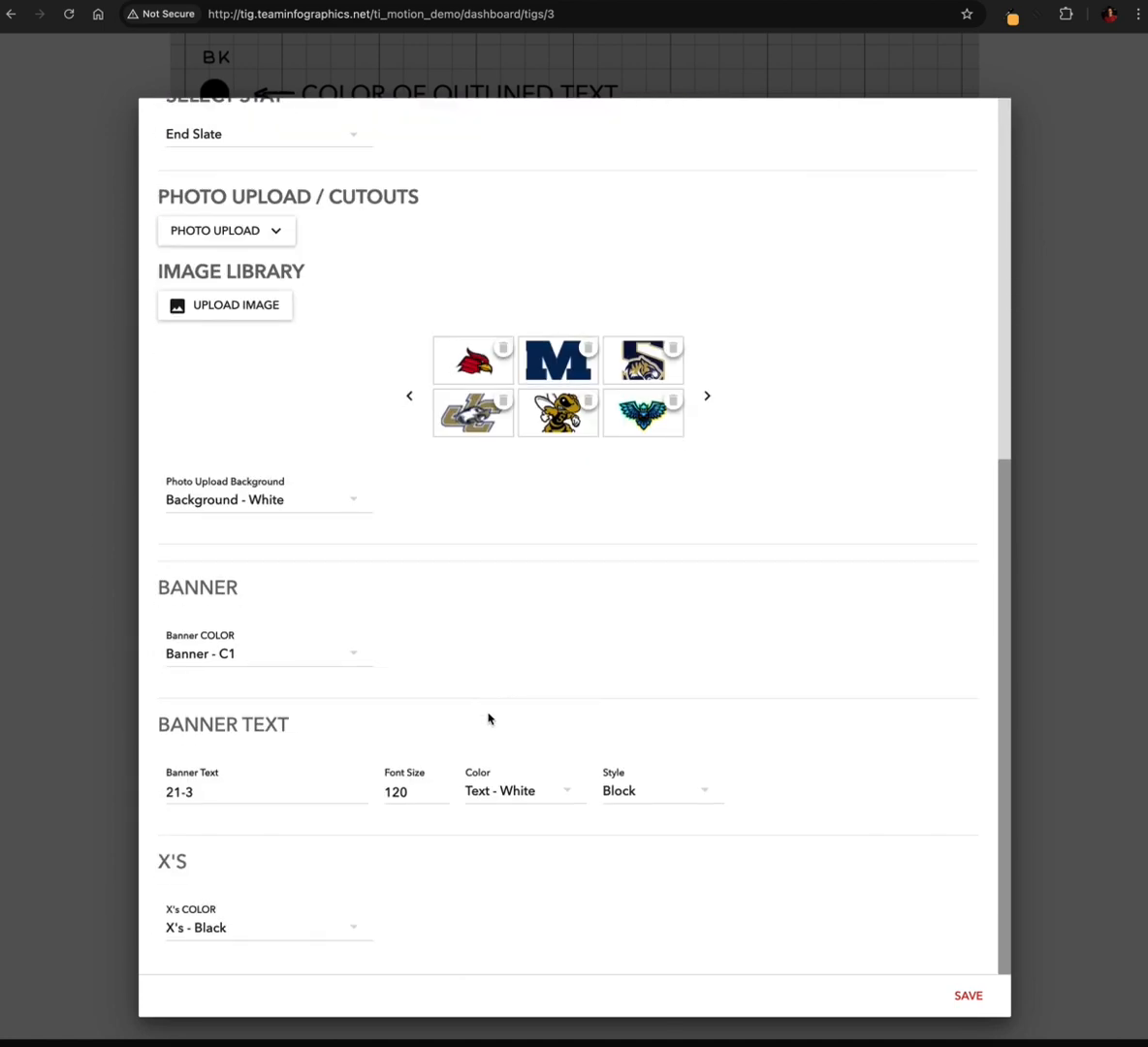
{"action": "left_click", "coordinate": [246, 928]}
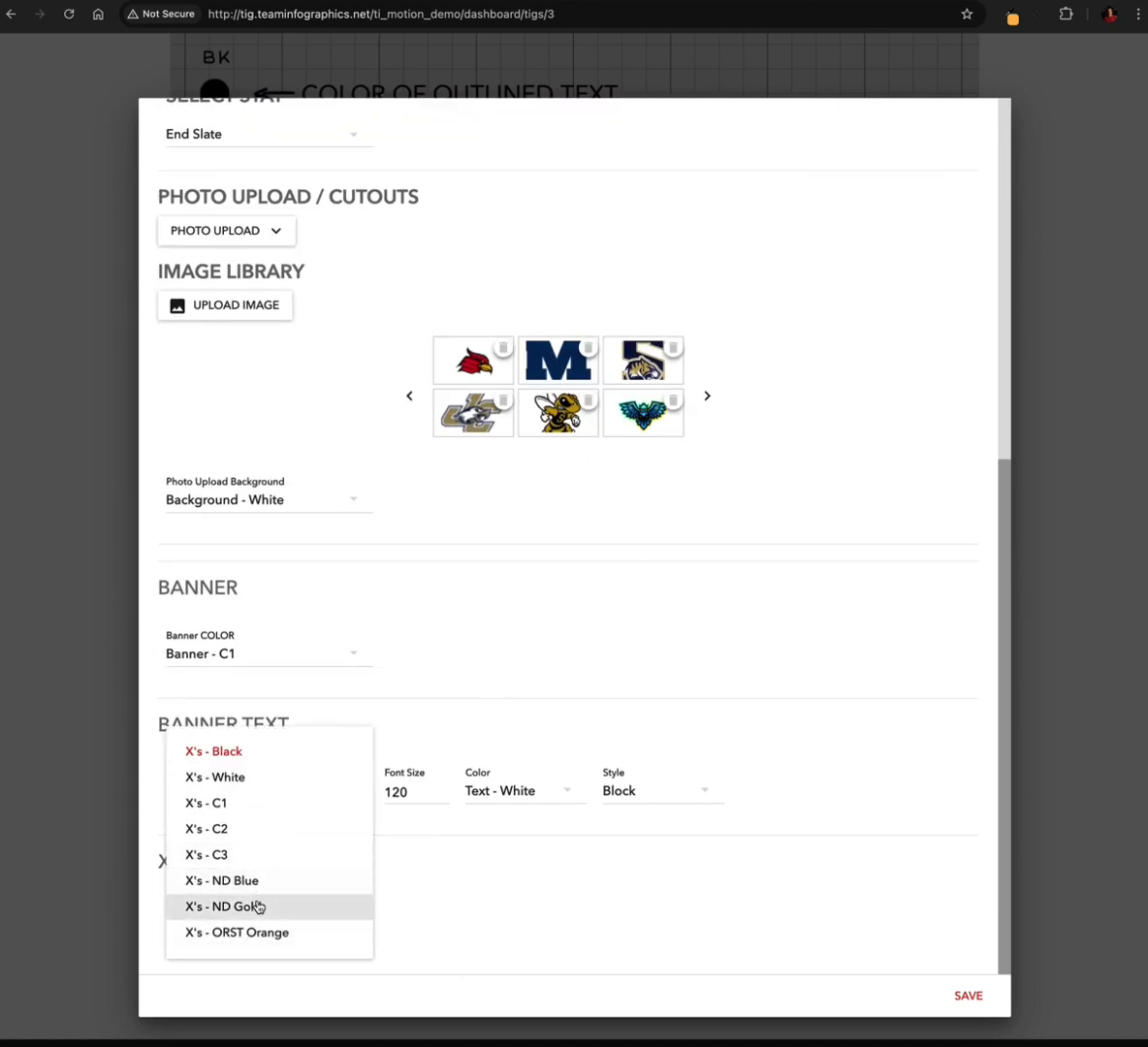
{"action": "left_click", "coordinate": [256, 907]}
{"action": "scroll", "coordinate": [451, 659], "scroll_direction": "up", "scroll_amount": 5}
{"action": "scroll", "coordinate": [573, 506], "scroll_direction": "up", "scroll_amount": 2}
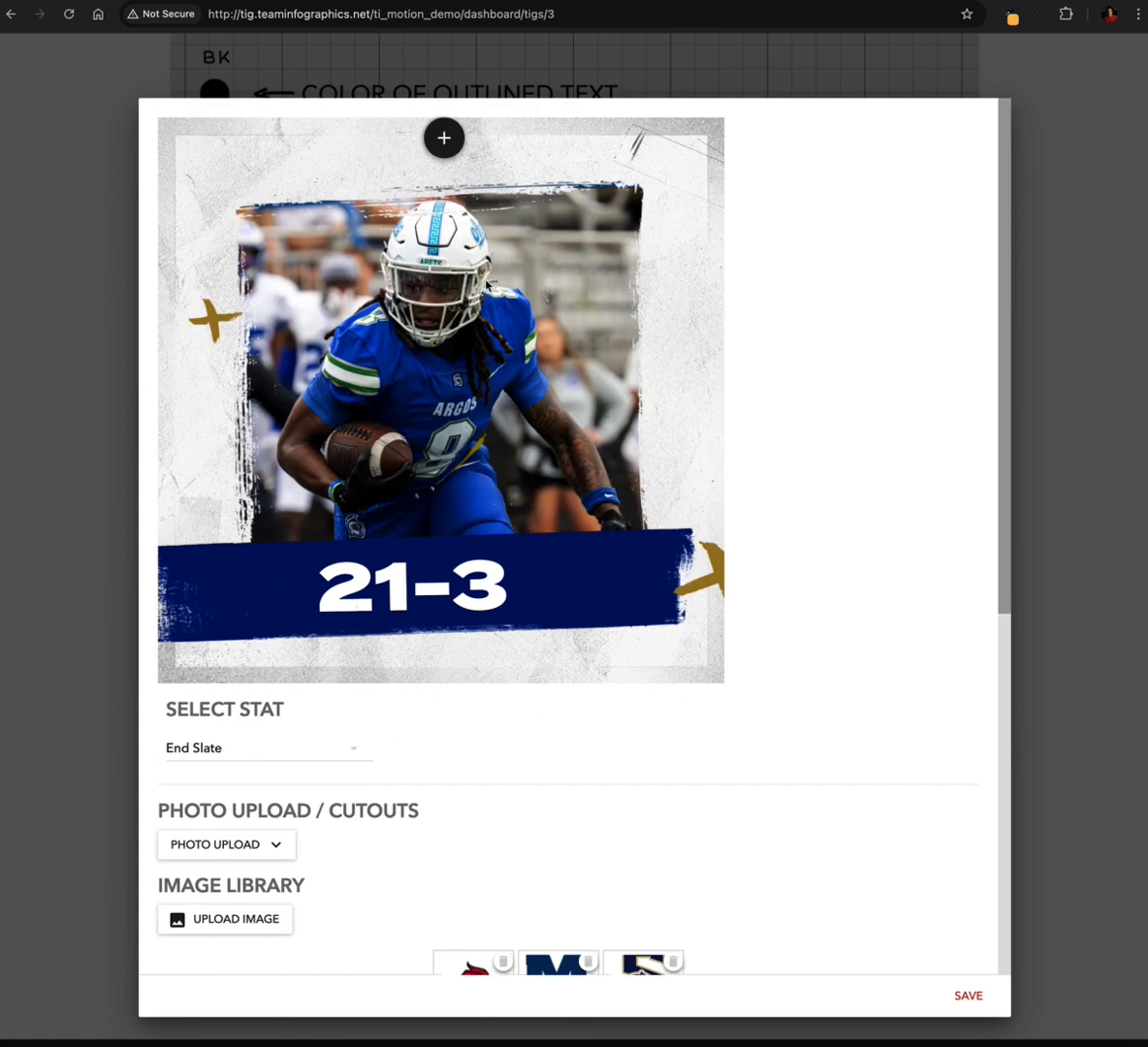
{"action": "left_click", "coordinate": [966, 996]}
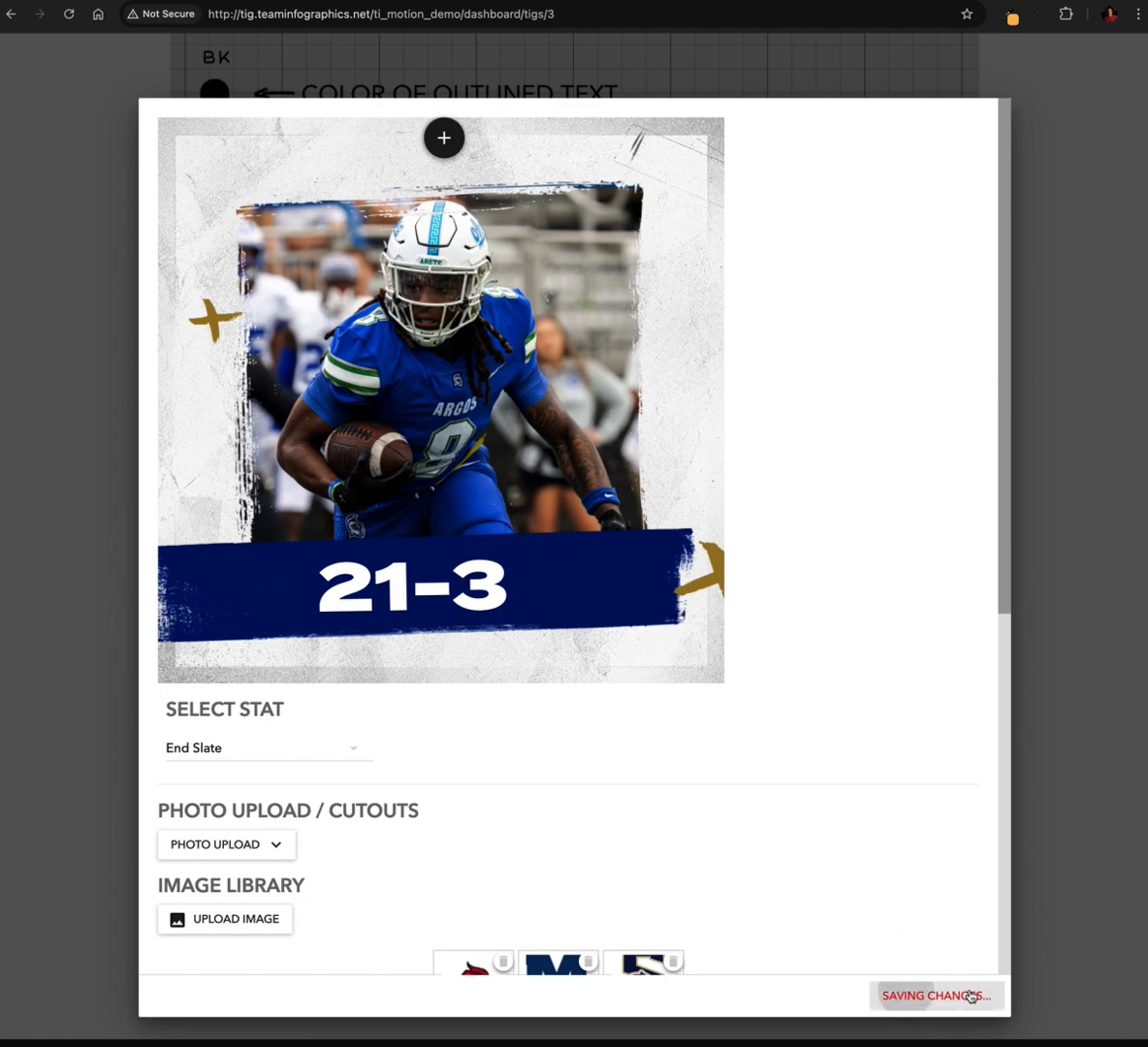
Review the saved end slate and the CARDINALS and WIN text slides, including the outlined text's colour indicator
{"action": "scroll", "coordinate": [517, 579], "scroll_direction": "up", "scroll_amount": 1}
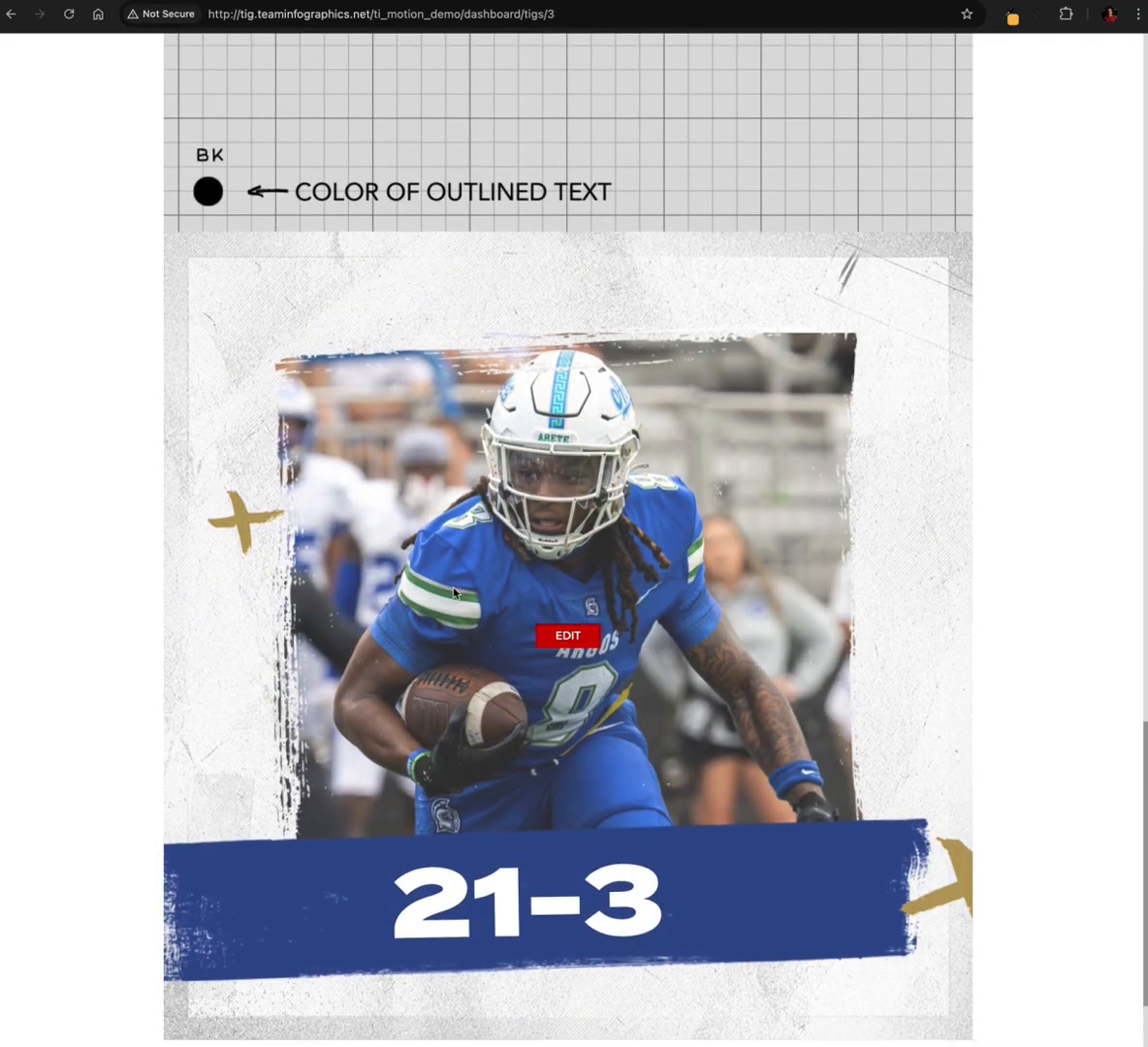
{"action": "scroll", "coordinate": [453, 591], "scroll_direction": "up", "scroll_amount": 5}
{"action": "scroll", "coordinate": [456, 409], "scroll_direction": "down", "scroll_amount": 3}
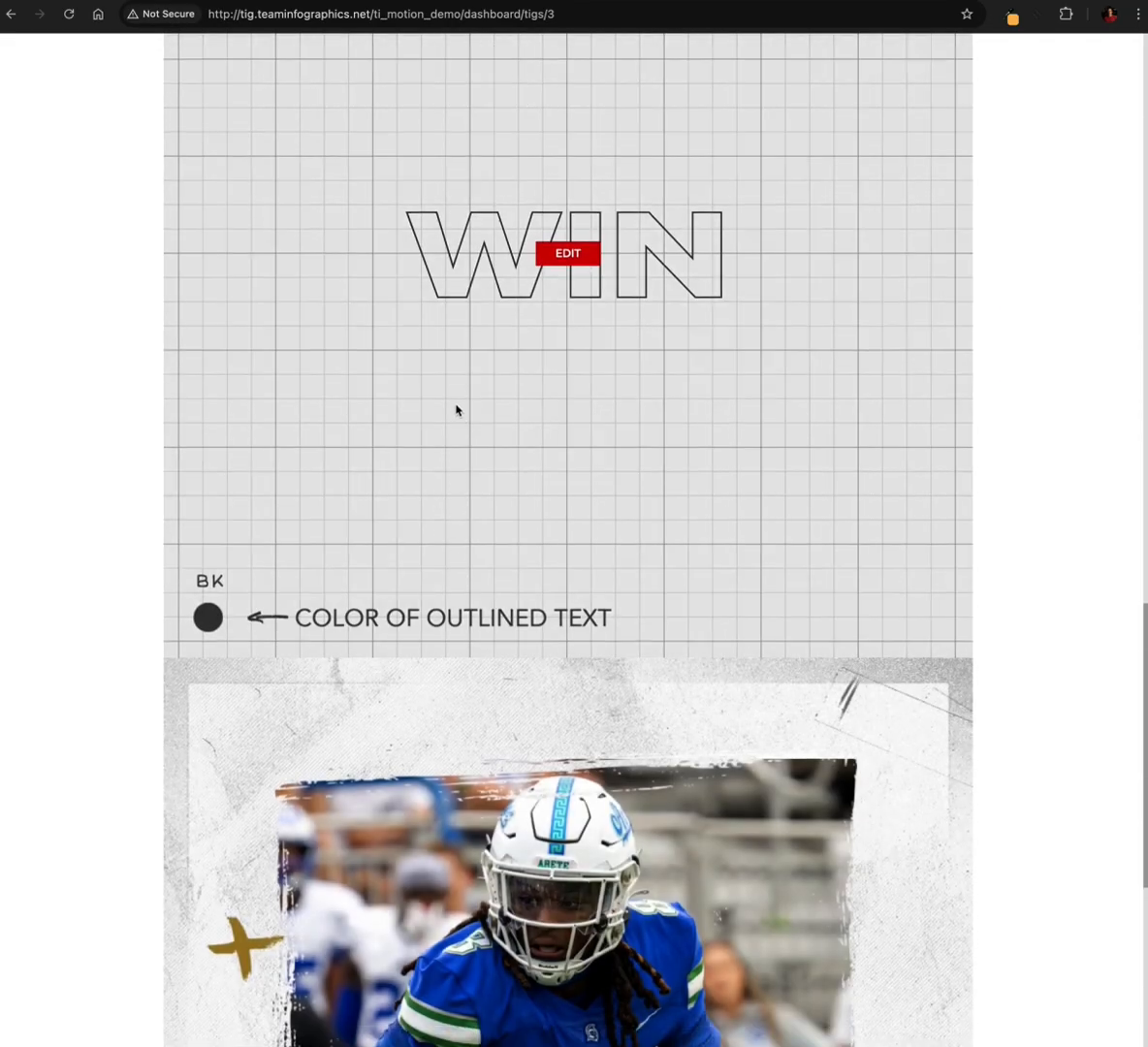
{"action": "scroll", "coordinate": [470, 679], "scroll_direction": "up", "scroll_amount": 1}
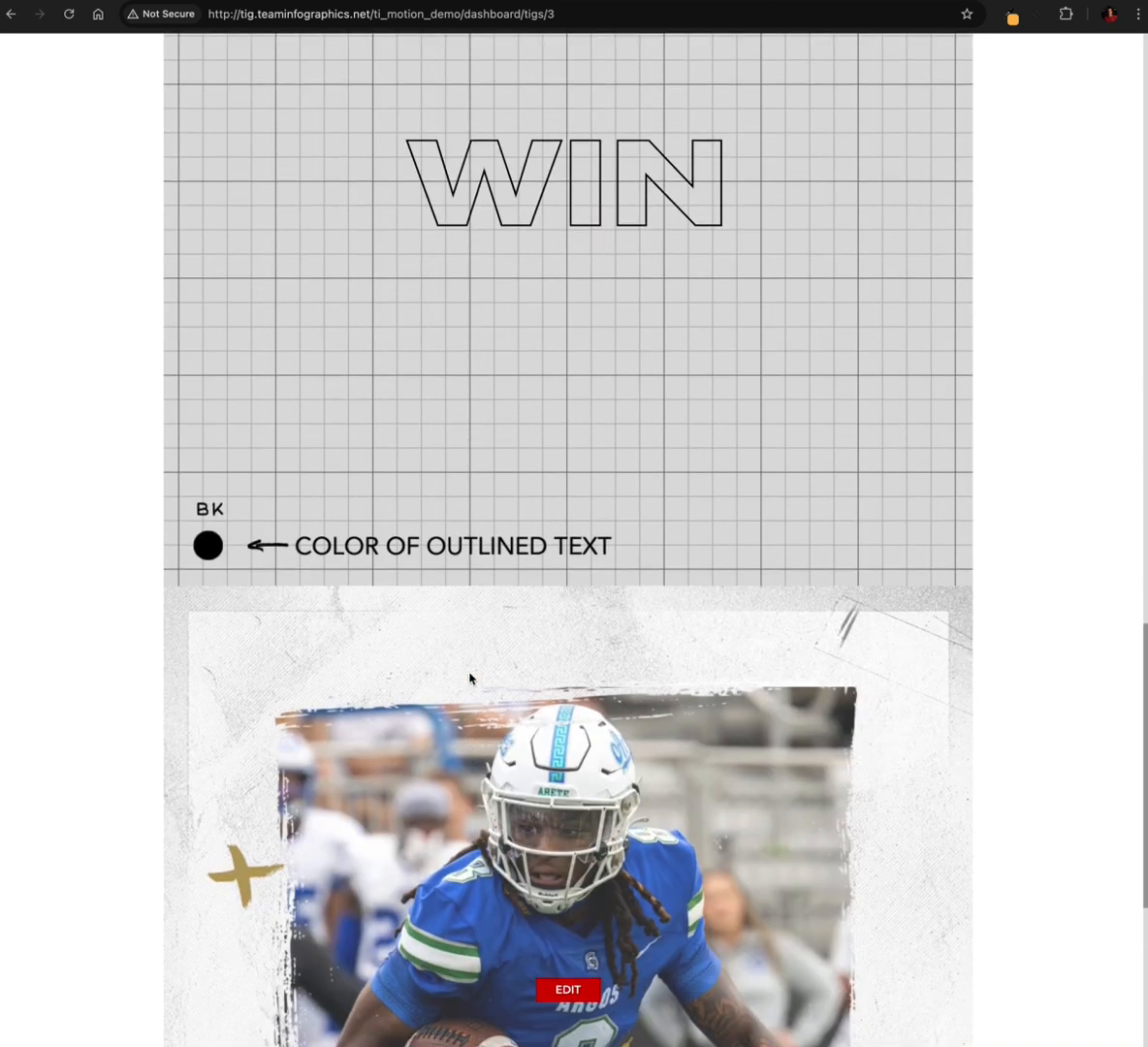
{"action": "scroll", "coordinate": [469, 679], "scroll_direction": "down", "scroll_amount": 3}
{"action": "scroll", "coordinate": [466, 756], "scroll_direction": "down", "scroll_amount": 3}
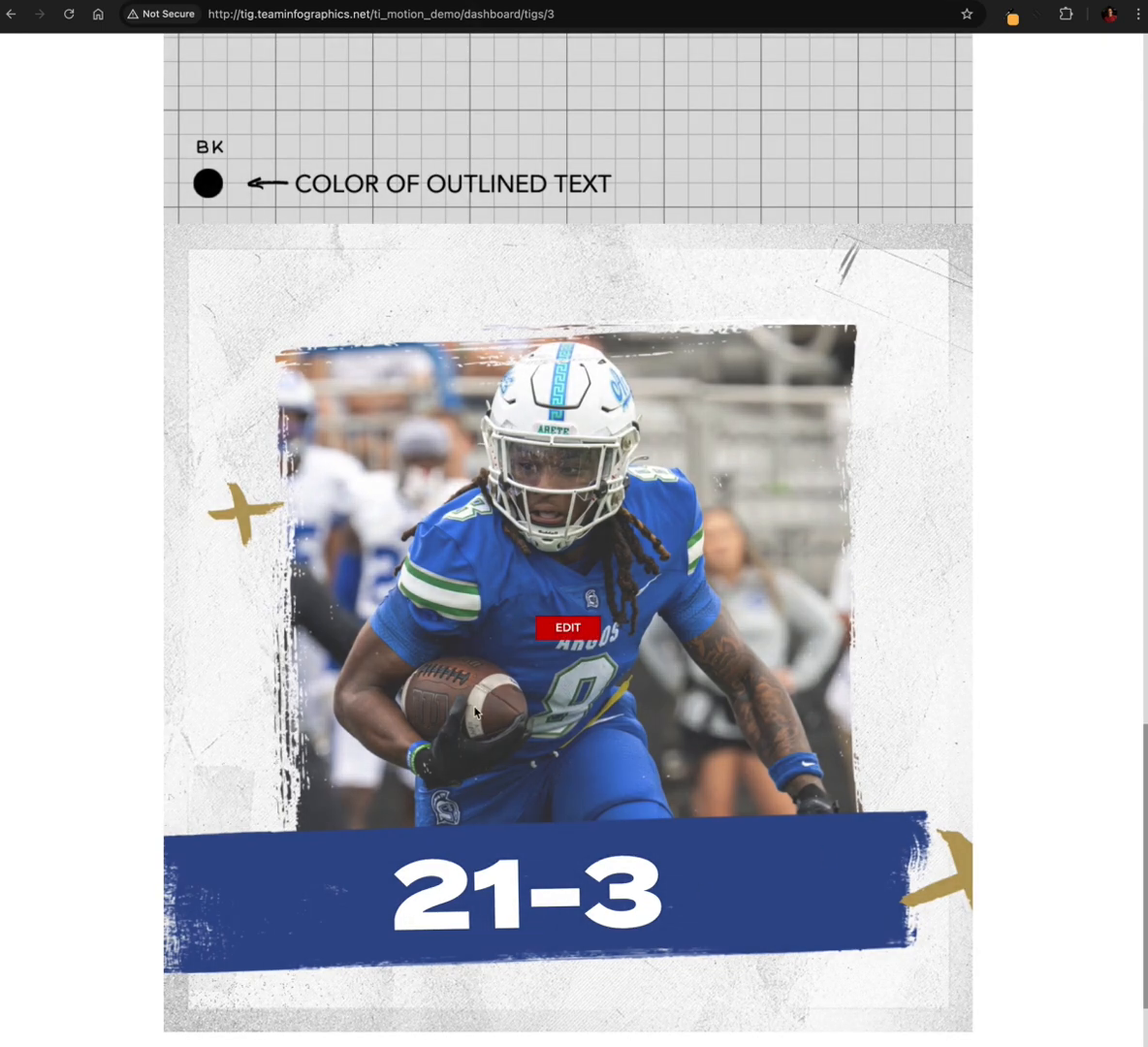
{"action": "scroll", "coordinate": [470, 703], "scroll_direction": "up", "scroll_amount": 4}
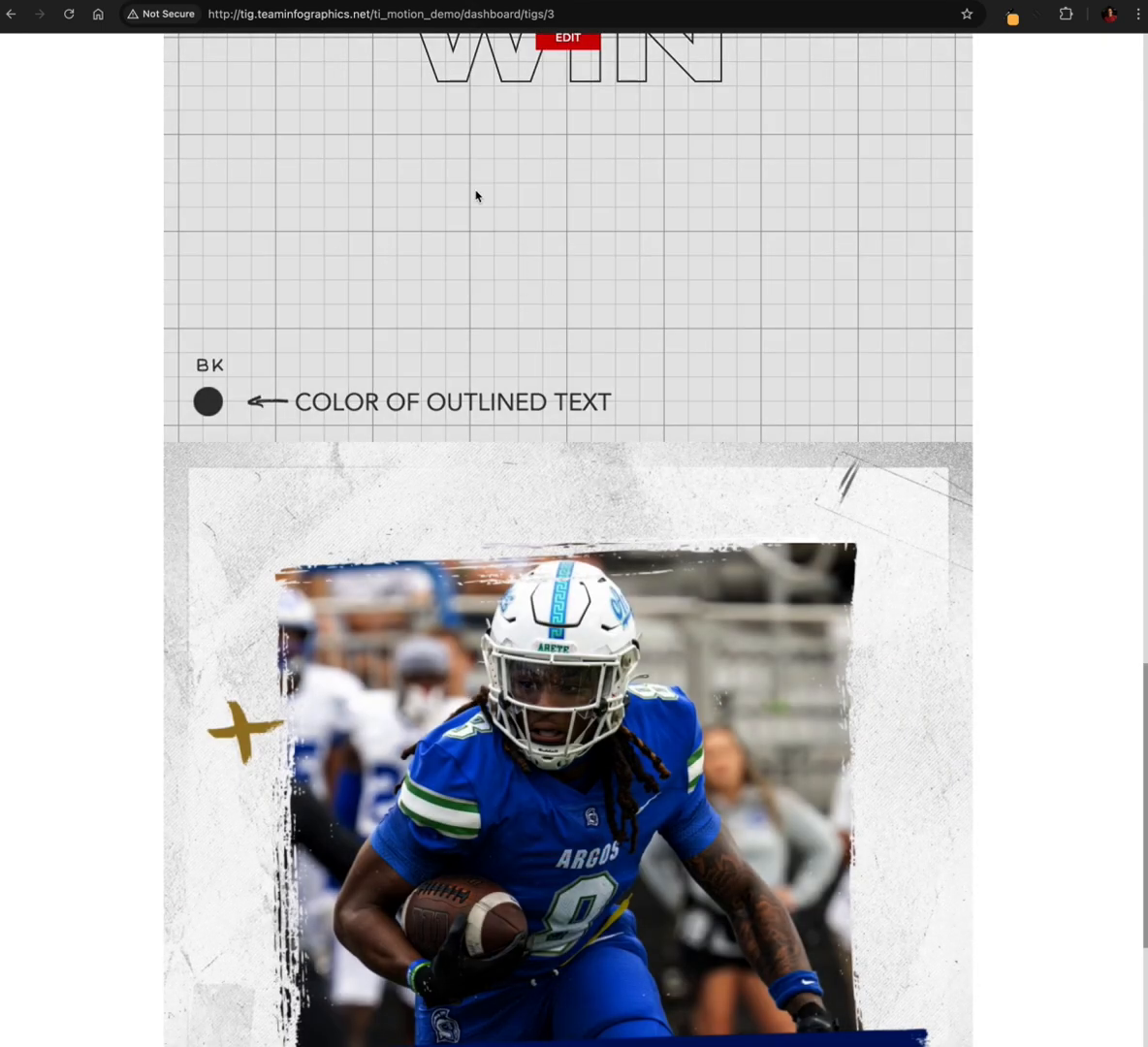
{"action": "scroll", "coordinate": [475, 196], "scroll_direction": "up", "scroll_amount": 4}
{"action": "scroll", "coordinate": [469, 462], "scroll_direction": "up", "scroll_amount": 11}
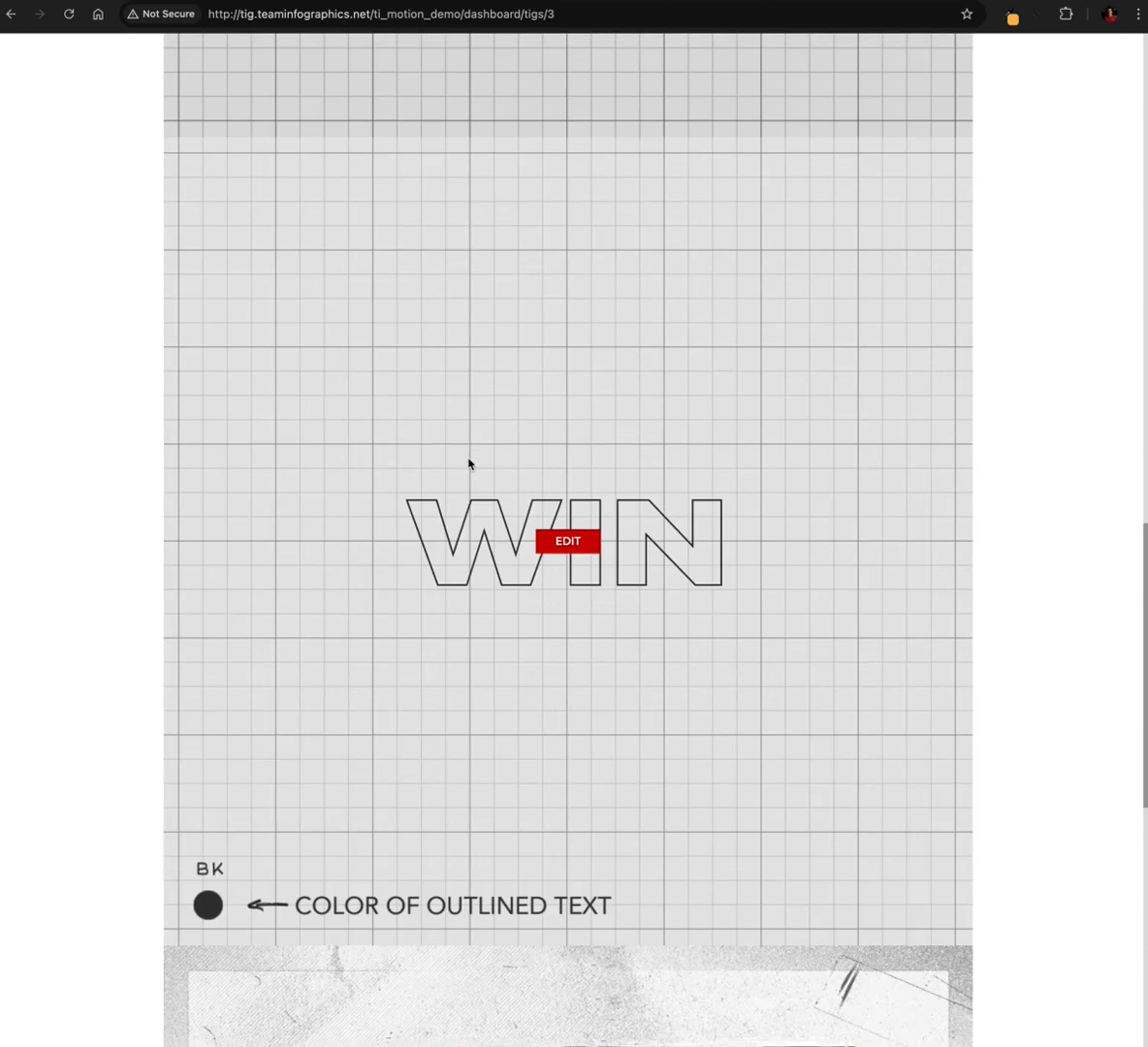
{"action": "scroll", "coordinate": [469, 461], "scroll_direction": "down", "scroll_amount": 4}
{"action": "scroll", "coordinate": [469, 462], "scroll_direction": "up", "scroll_amount": 6}
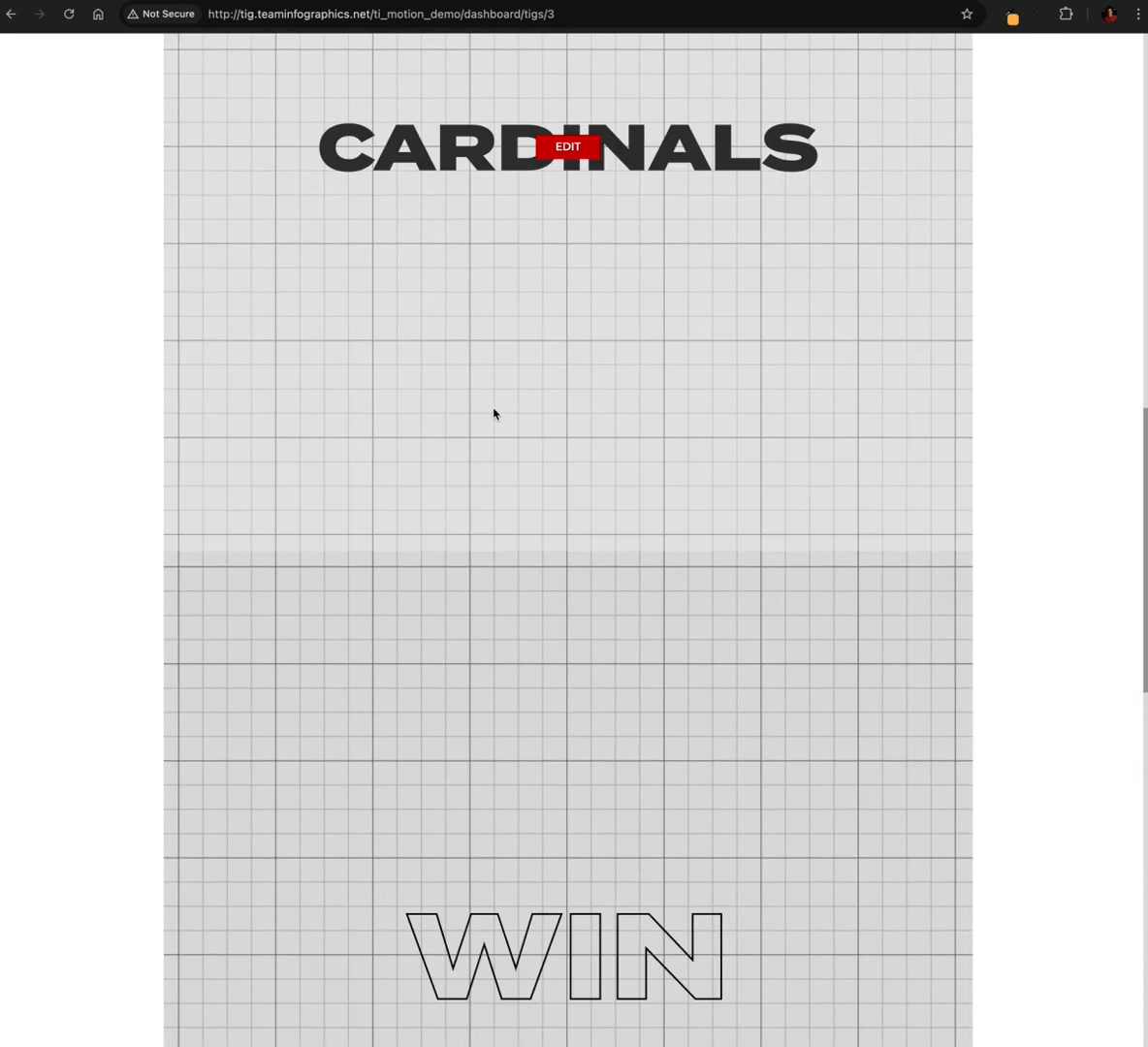
{"action": "scroll", "coordinate": [494, 410], "scroll_direction": "down", "scroll_amount": 13}
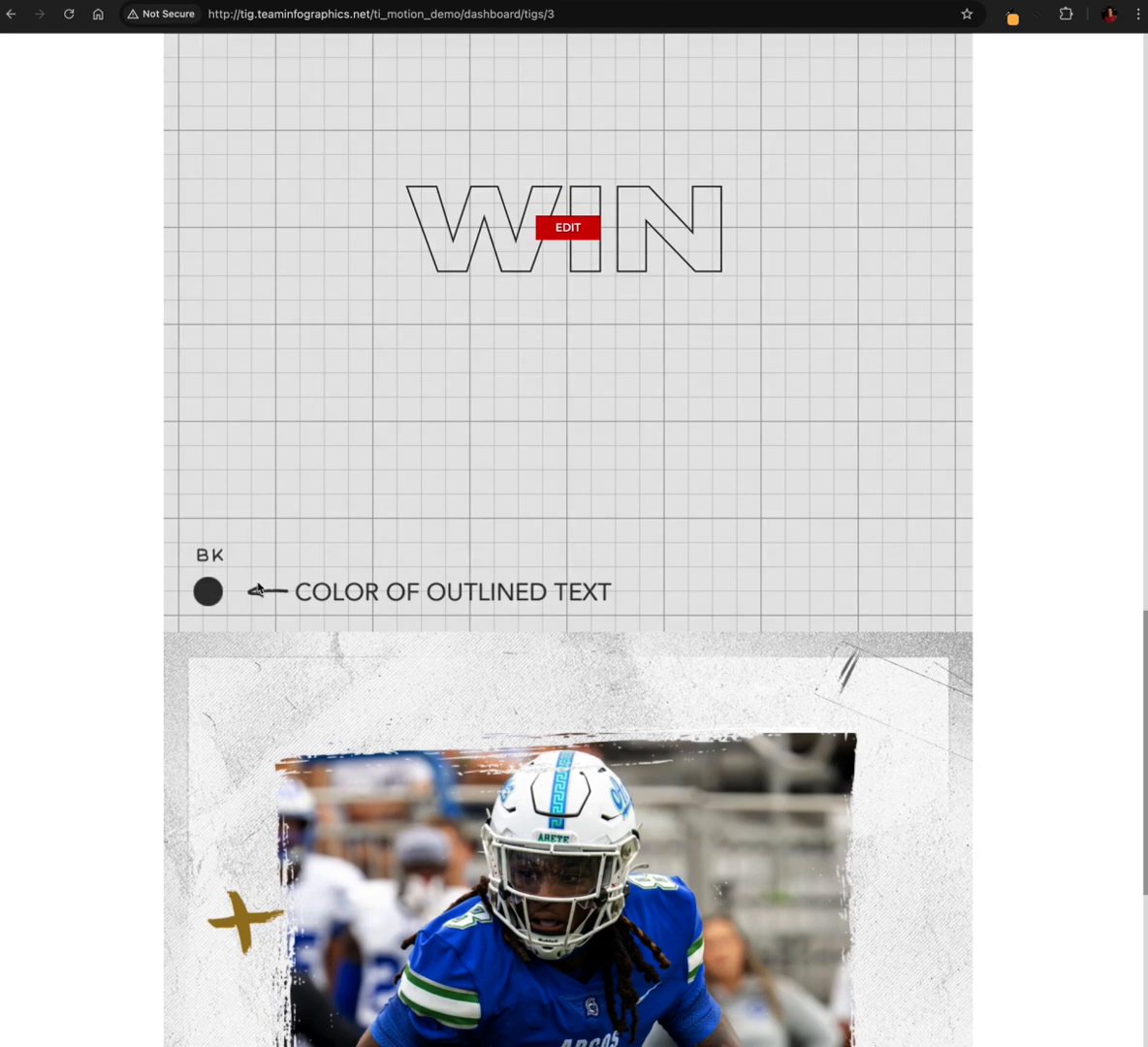
{"action": "scroll", "coordinate": [371, 697], "scroll_direction": "down", "scroll_amount": 4}
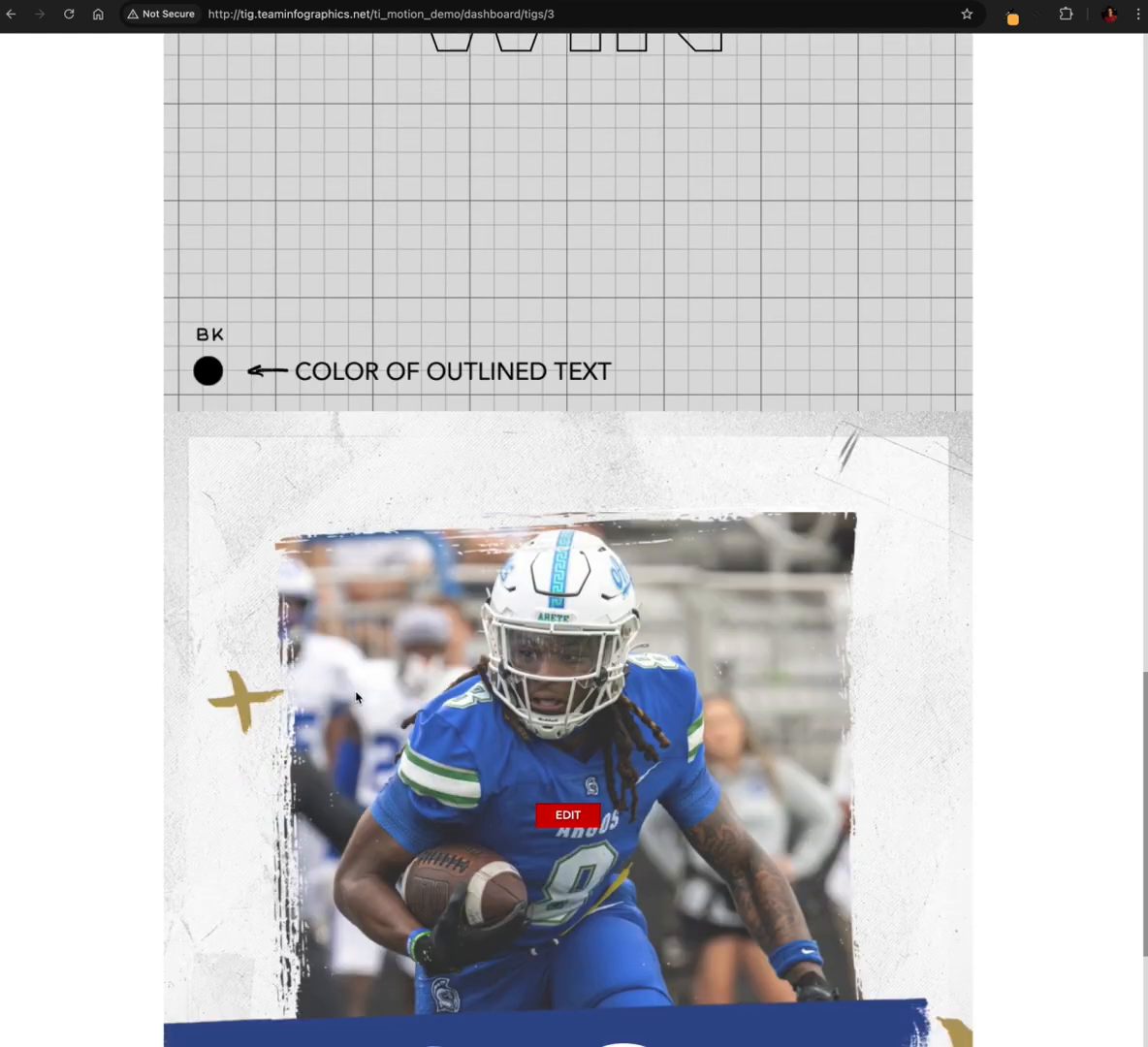
Open the WIN slide for editing, try ND Blue as its text outline colour and settle on C1
{"action": "scroll", "coordinate": [259, 588], "scroll_direction": "up", "scroll_amount": 3}
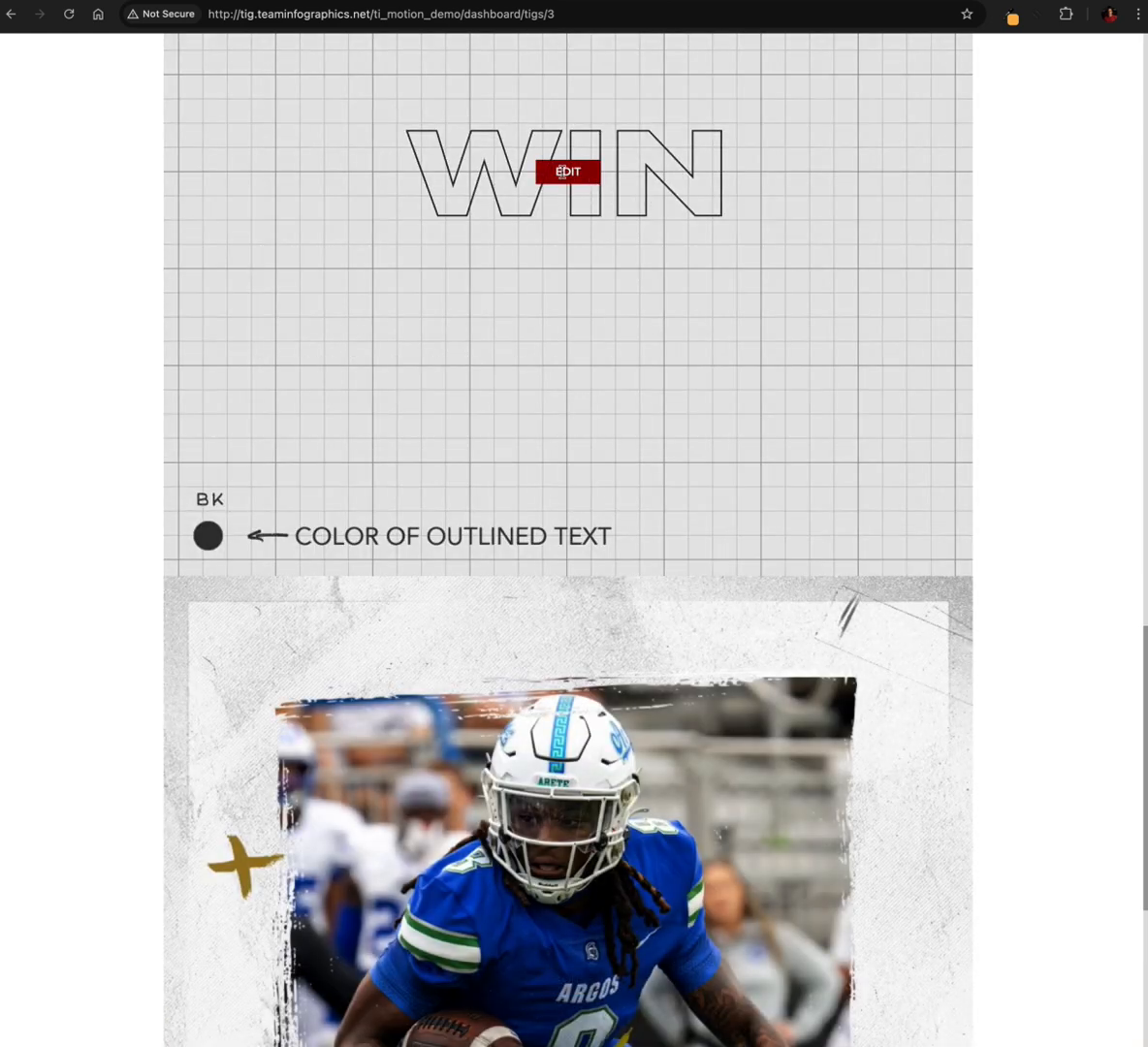
{"action": "scroll", "coordinate": [583, 397], "scroll_direction": "up", "scroll_amount": 3}
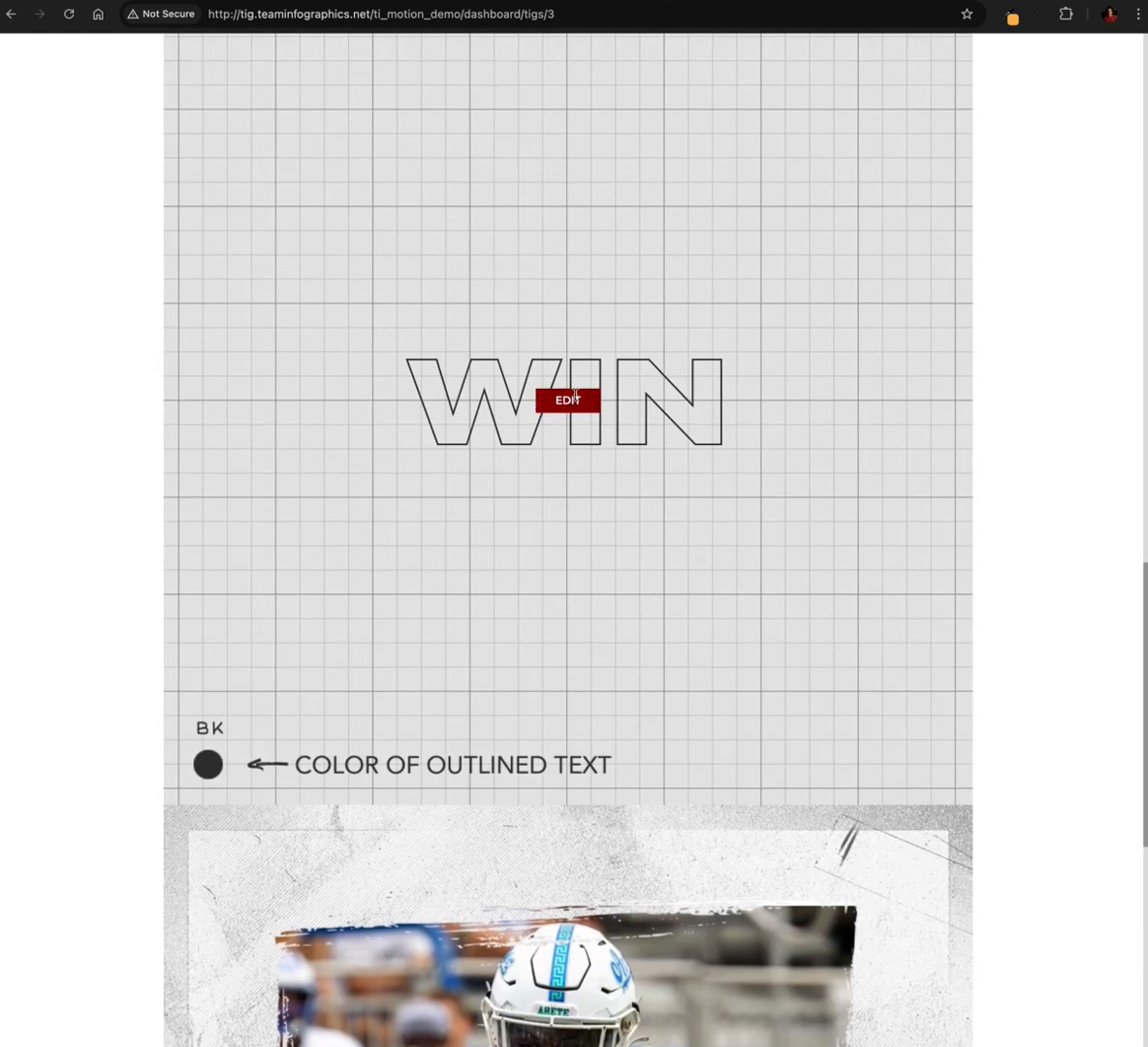
{"action": "left_click", "coordinate": [568, 399]}
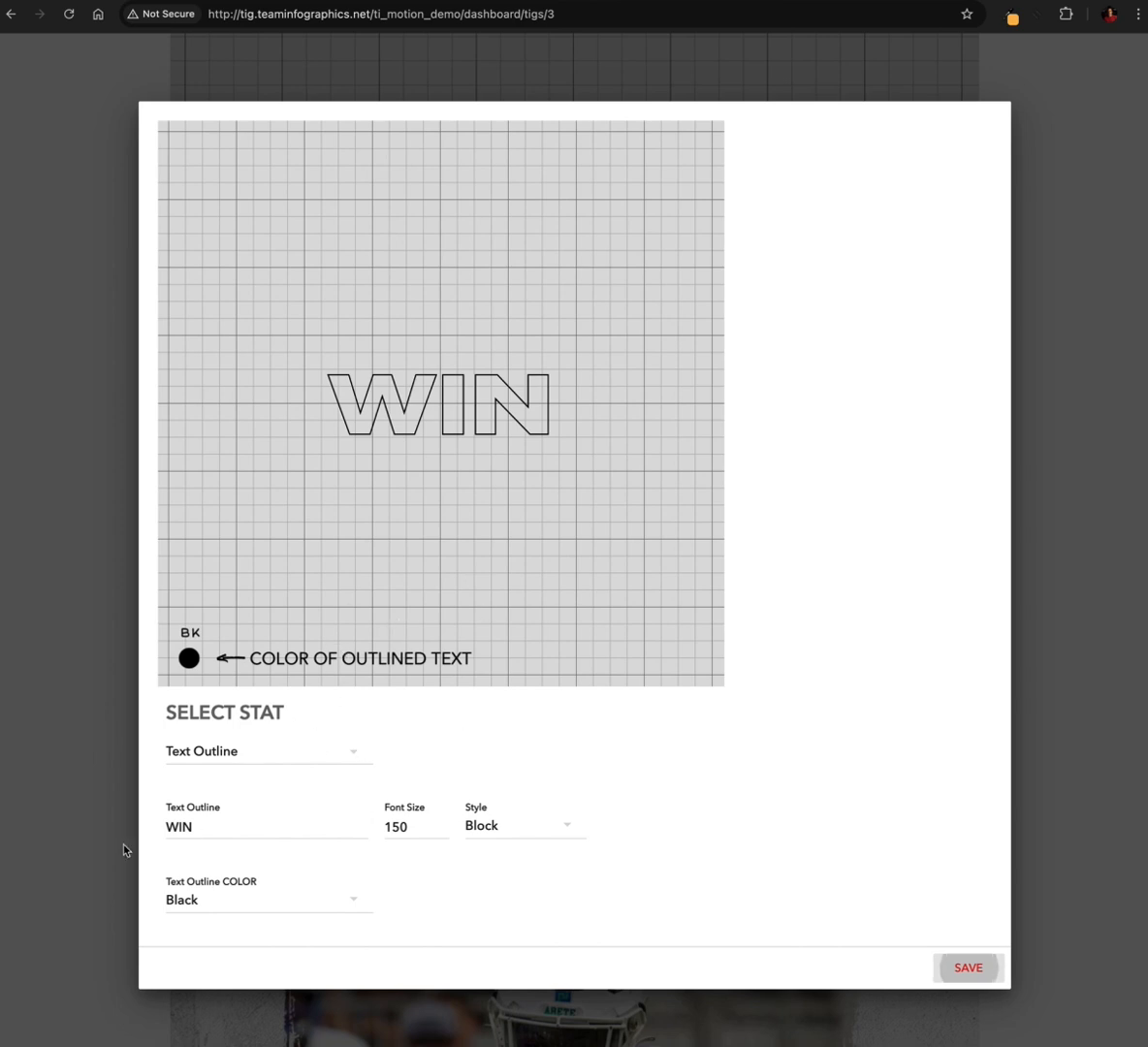
{"action": "left_click", "coordinate": [284, 903]}
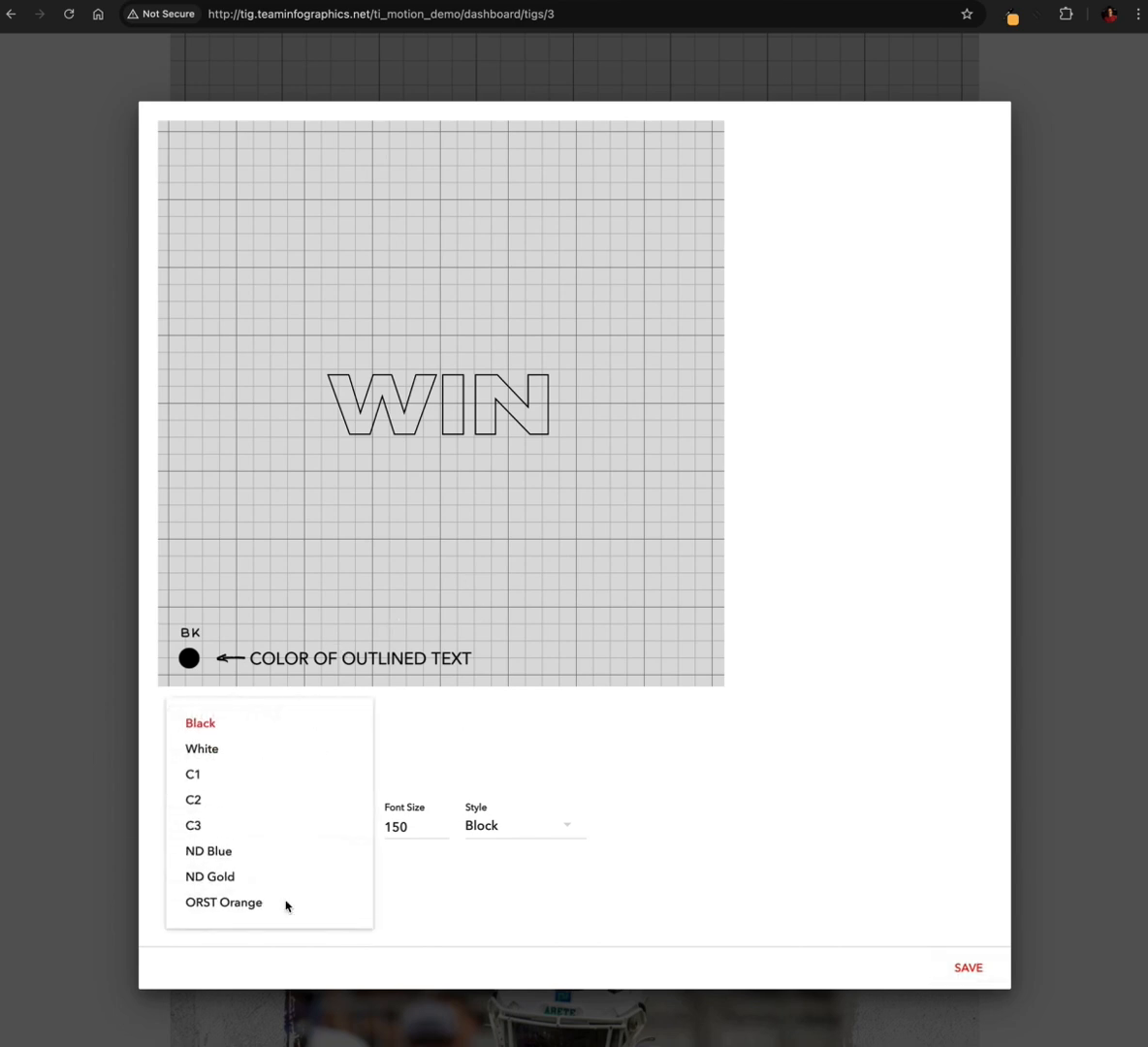
{"action": "left_click", "coordinate": [237, 852]}
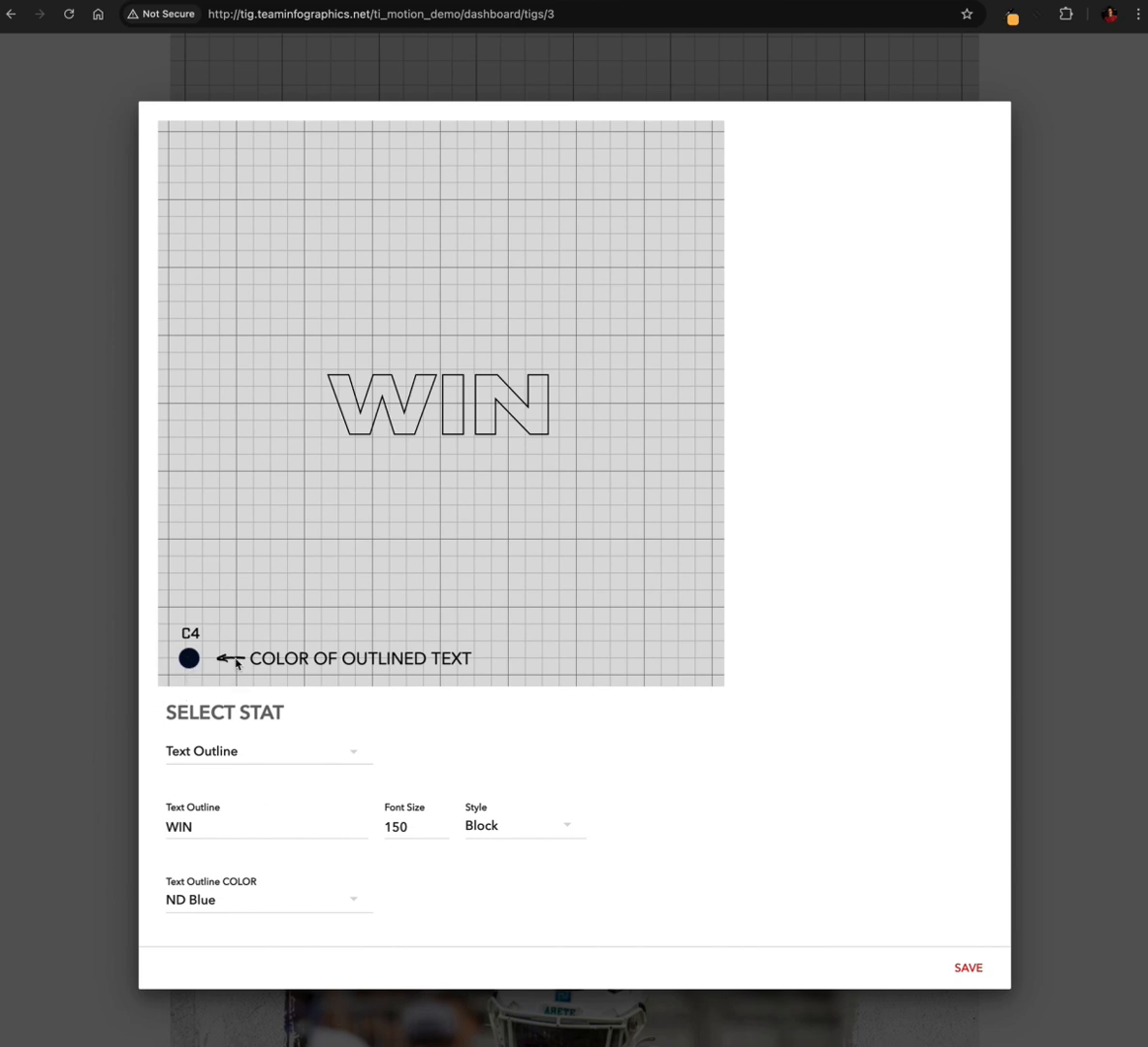
{"action": "left_click", "coordinate": [256, 901]}
{"action": "left_click", "coordinate": [250, 785]}
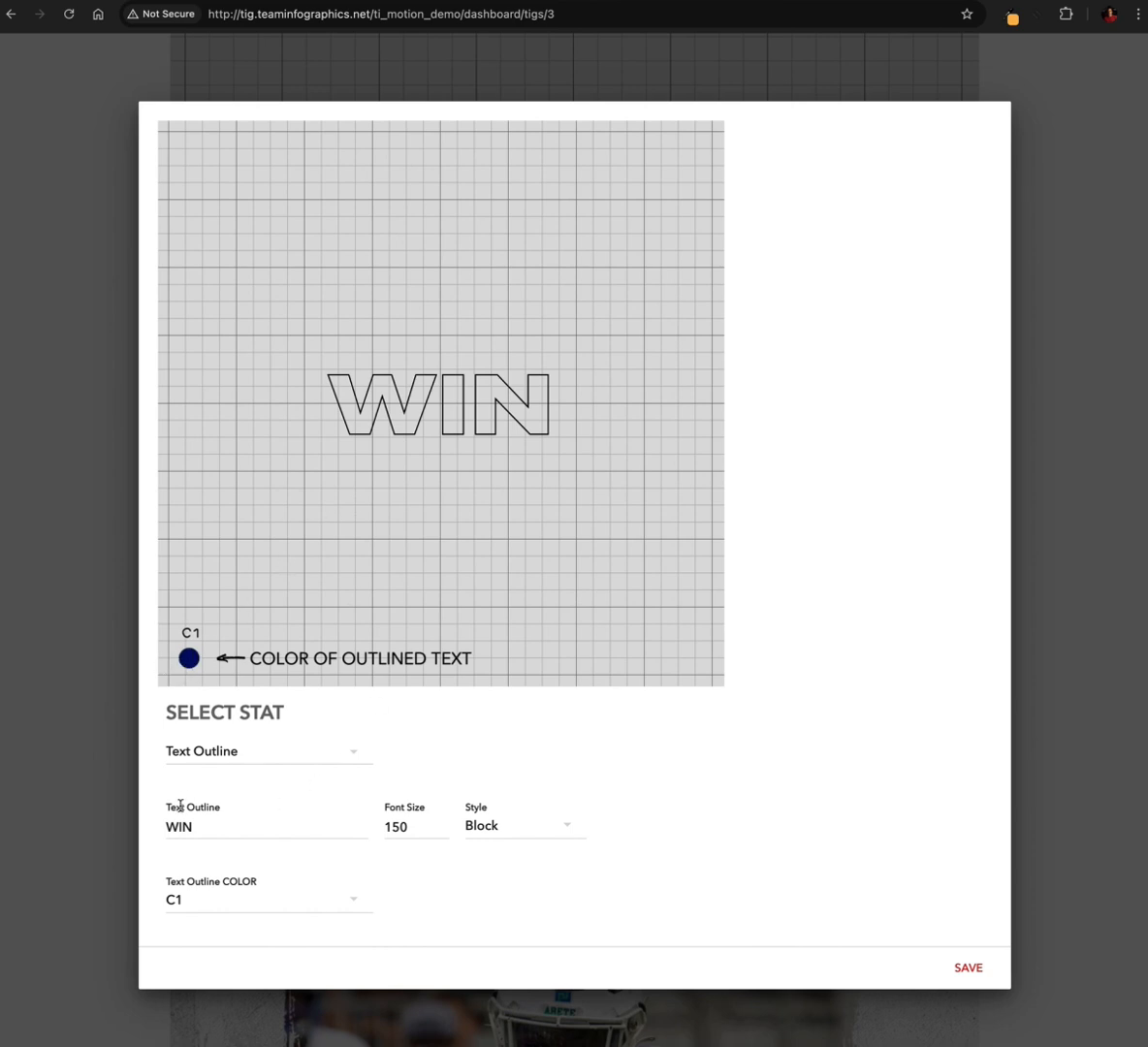
Try WINNER as the outlined text and restore it to WIN
{"action": "left_click", "coordinate": [208, 828]}
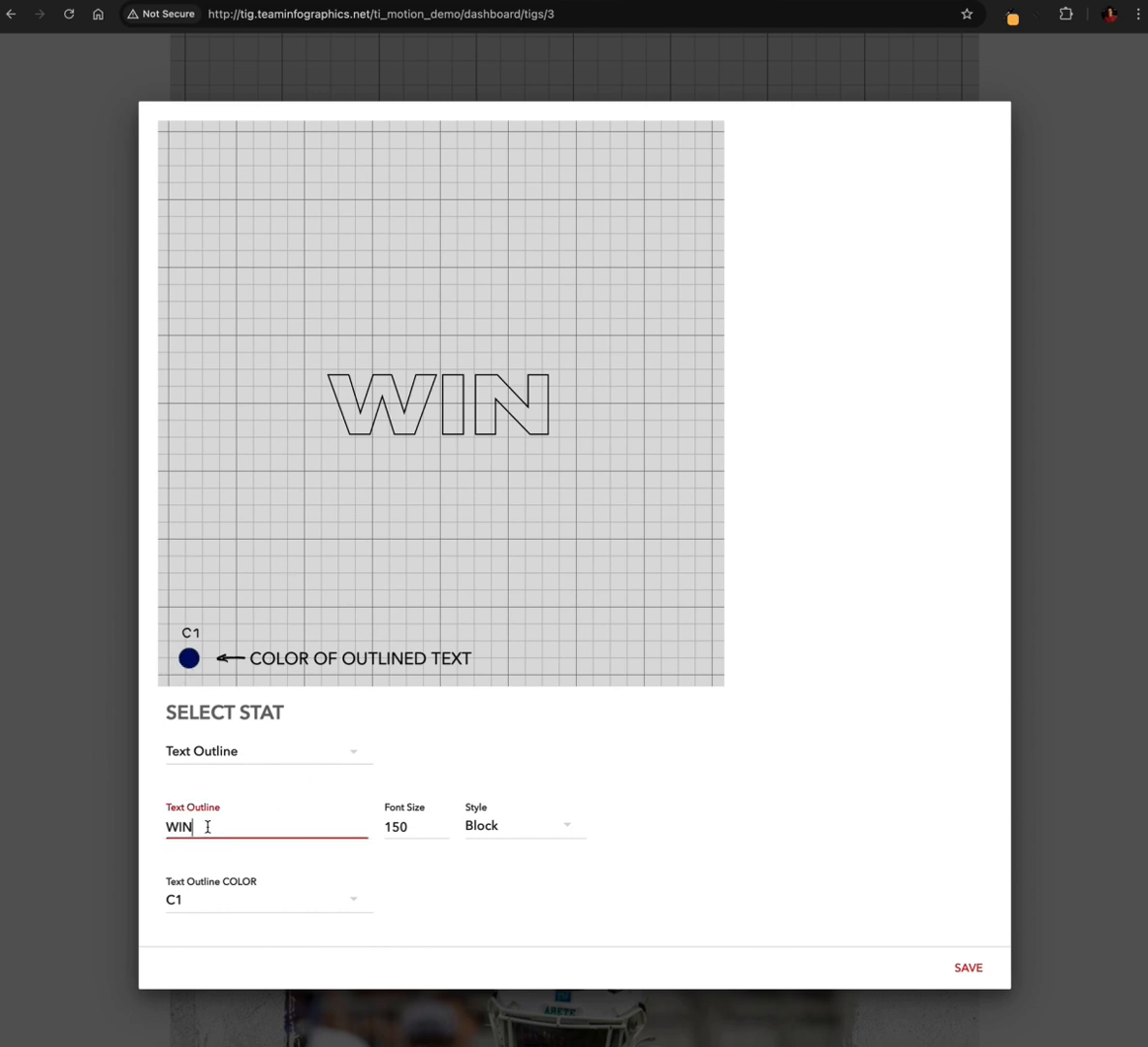
{"action": "type", "text": "NER"}
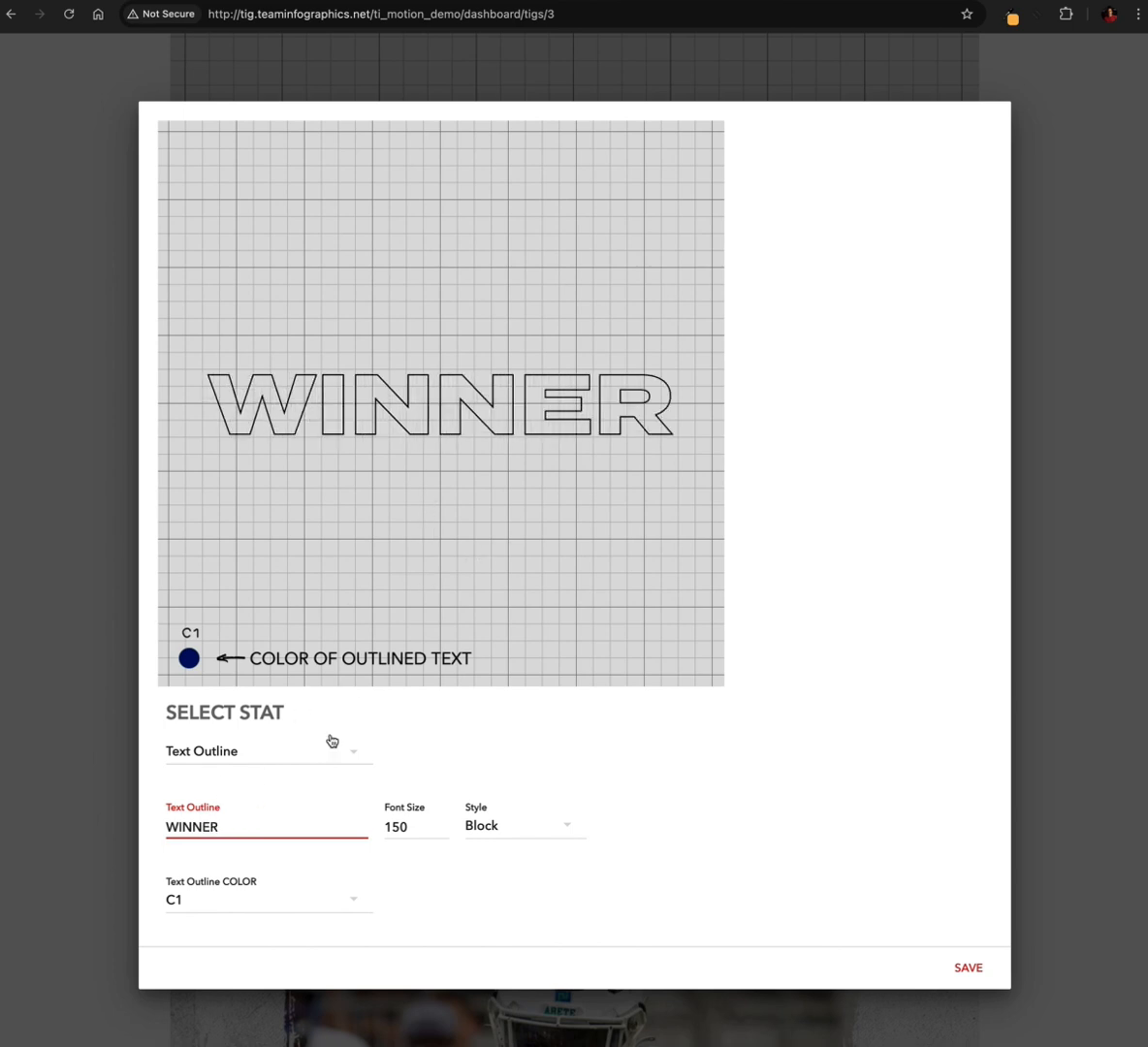
{"action": "key", "text": "BackSpace"}
{"action": "key", "text": "BackSpace"}
{"action": "key", "text": "BackSpace"}
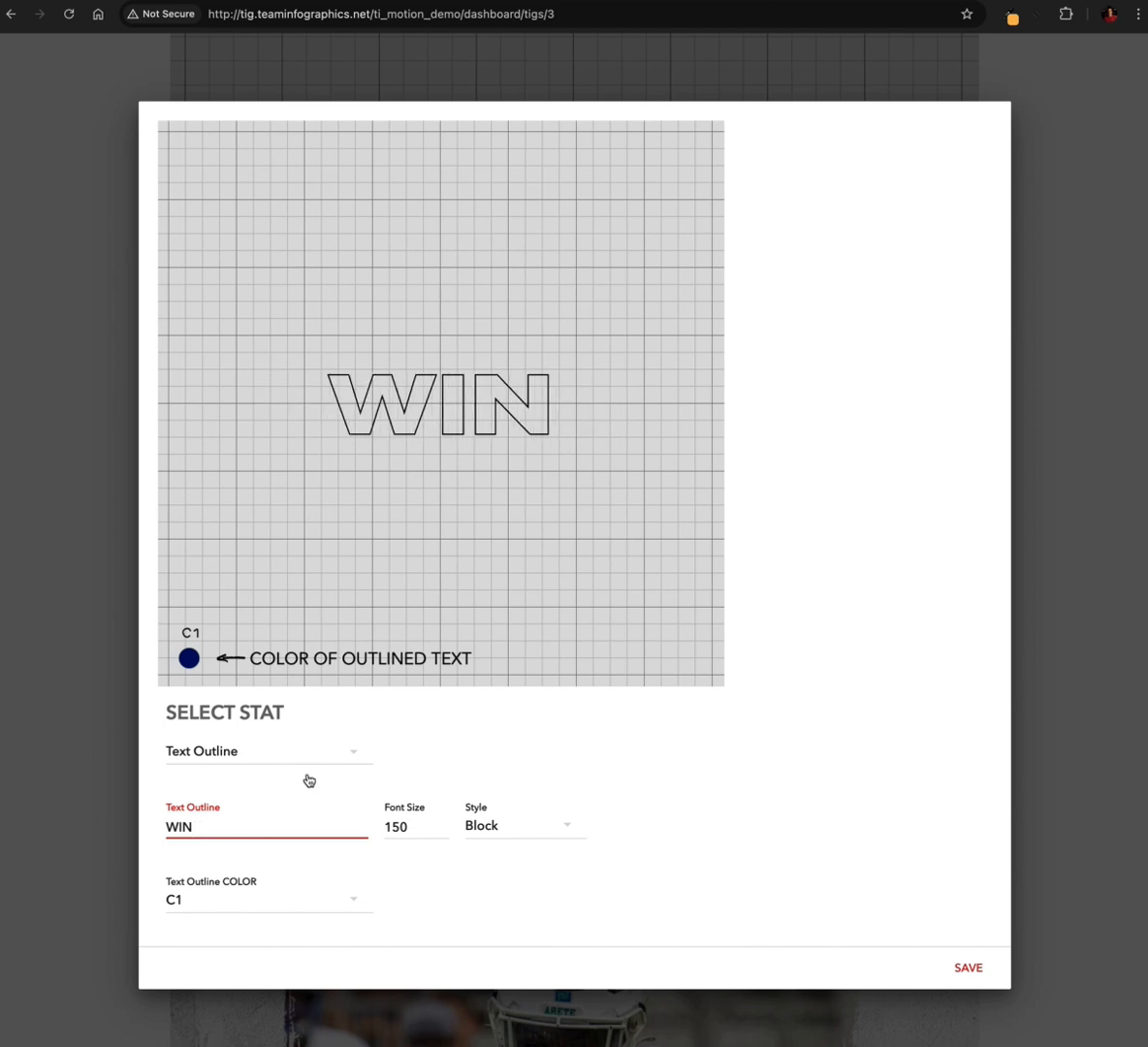
Try a font size of 100 for the outlined WIN text and set it to 120
{"action": "left_click", "coordinate": [394, 828]}
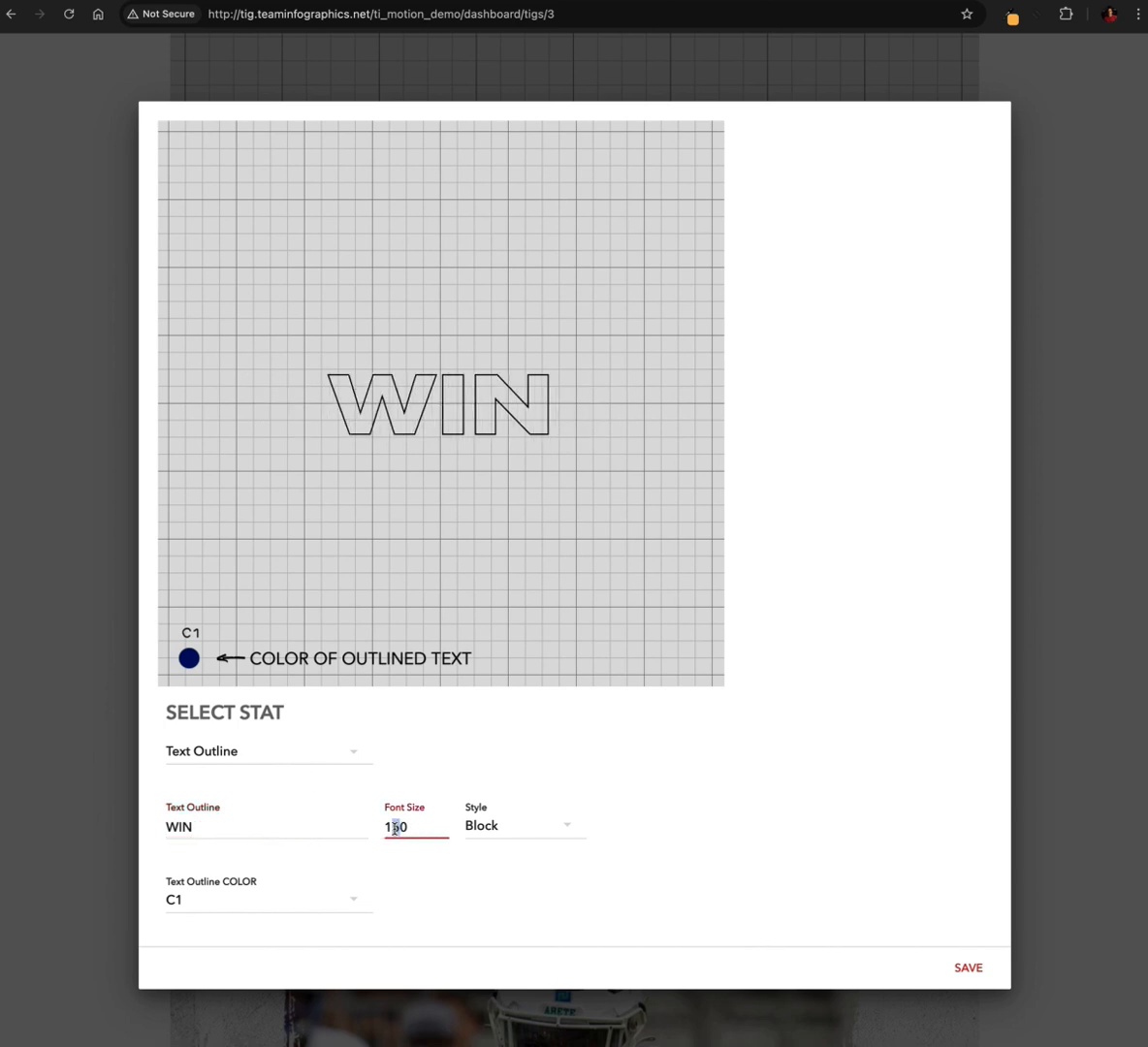
{"action": "type", "text": "0"}
{"action": "left_click_drag", "start_coordinate": [400, 825], "coordinate": [379, 831]}
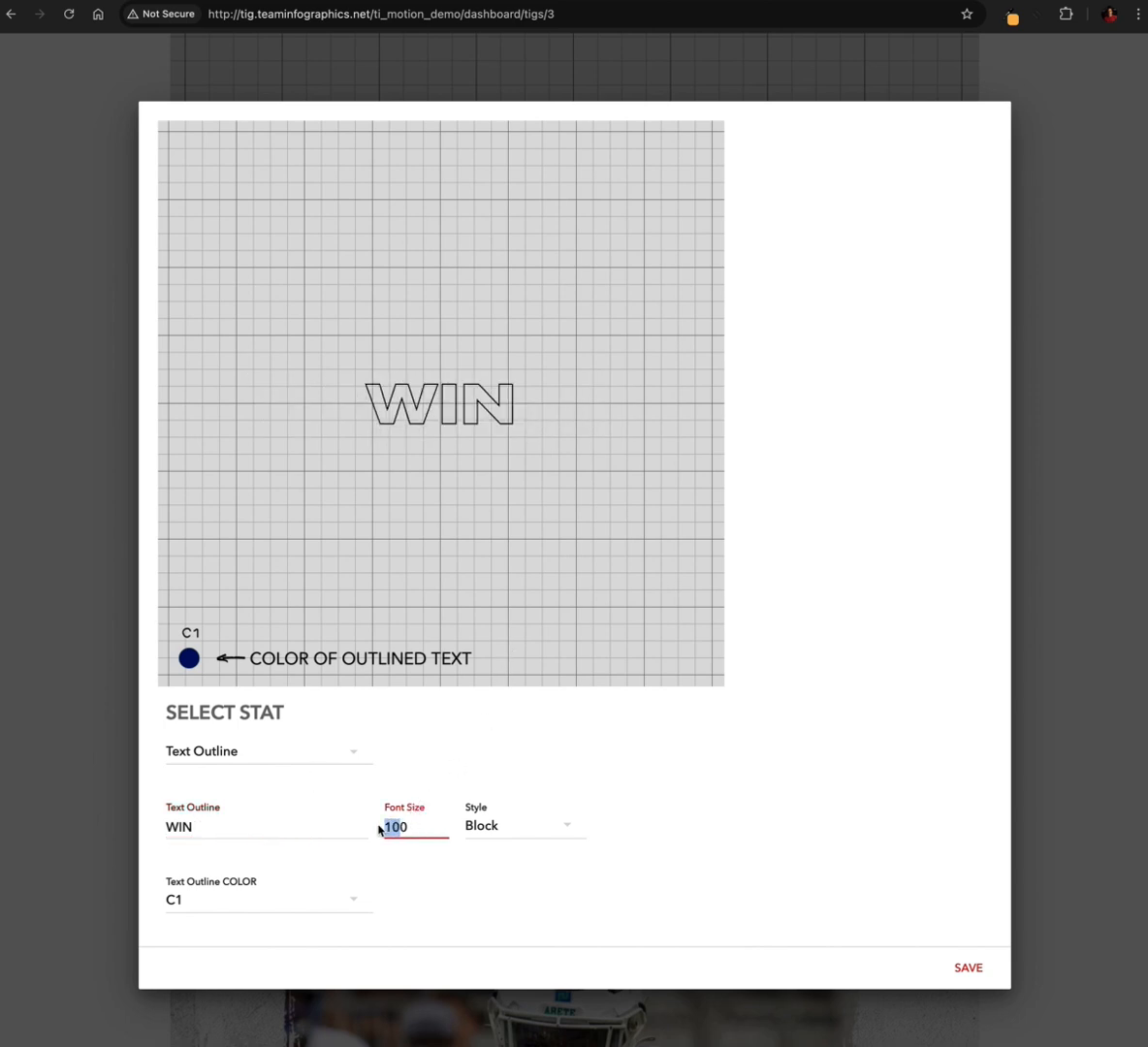
{"action": "type", "text": "112"}
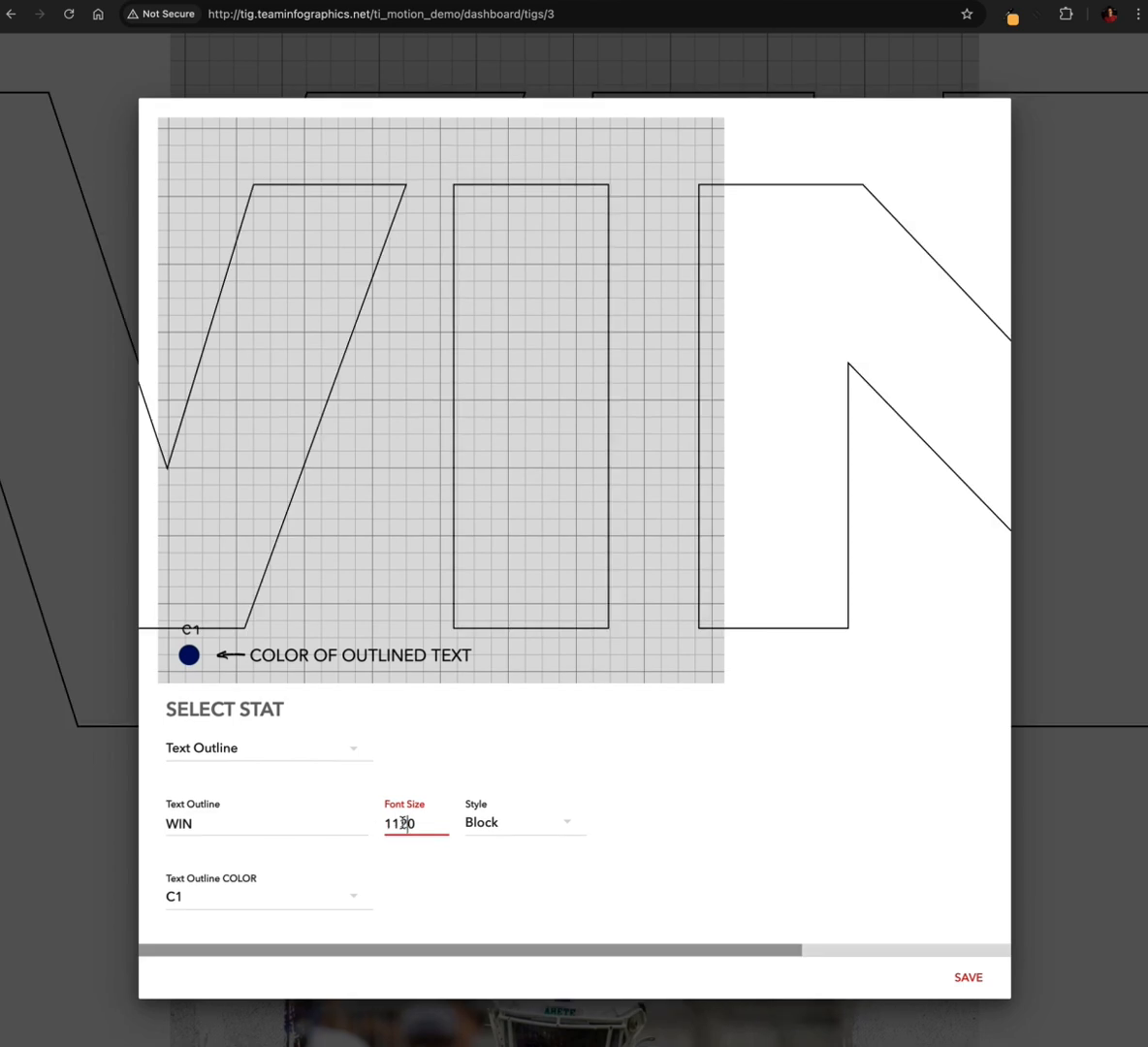
{"action": "key", "text": "BackSpace"}
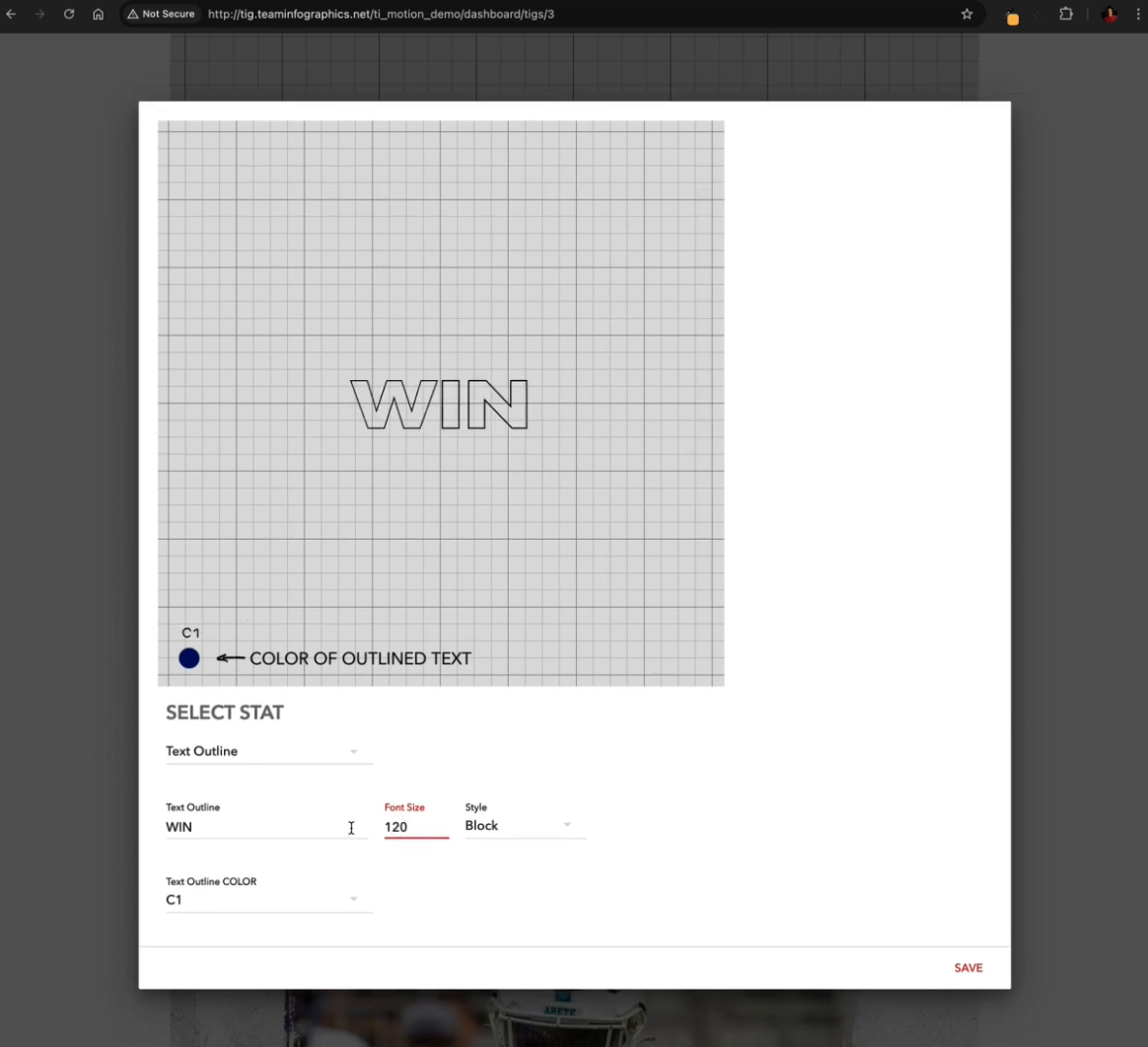
Try the Roman and Brick styles for the outlined WIN text, restore Block and save the slide
{"action": "left_click", "coordinate": [528, 832]}
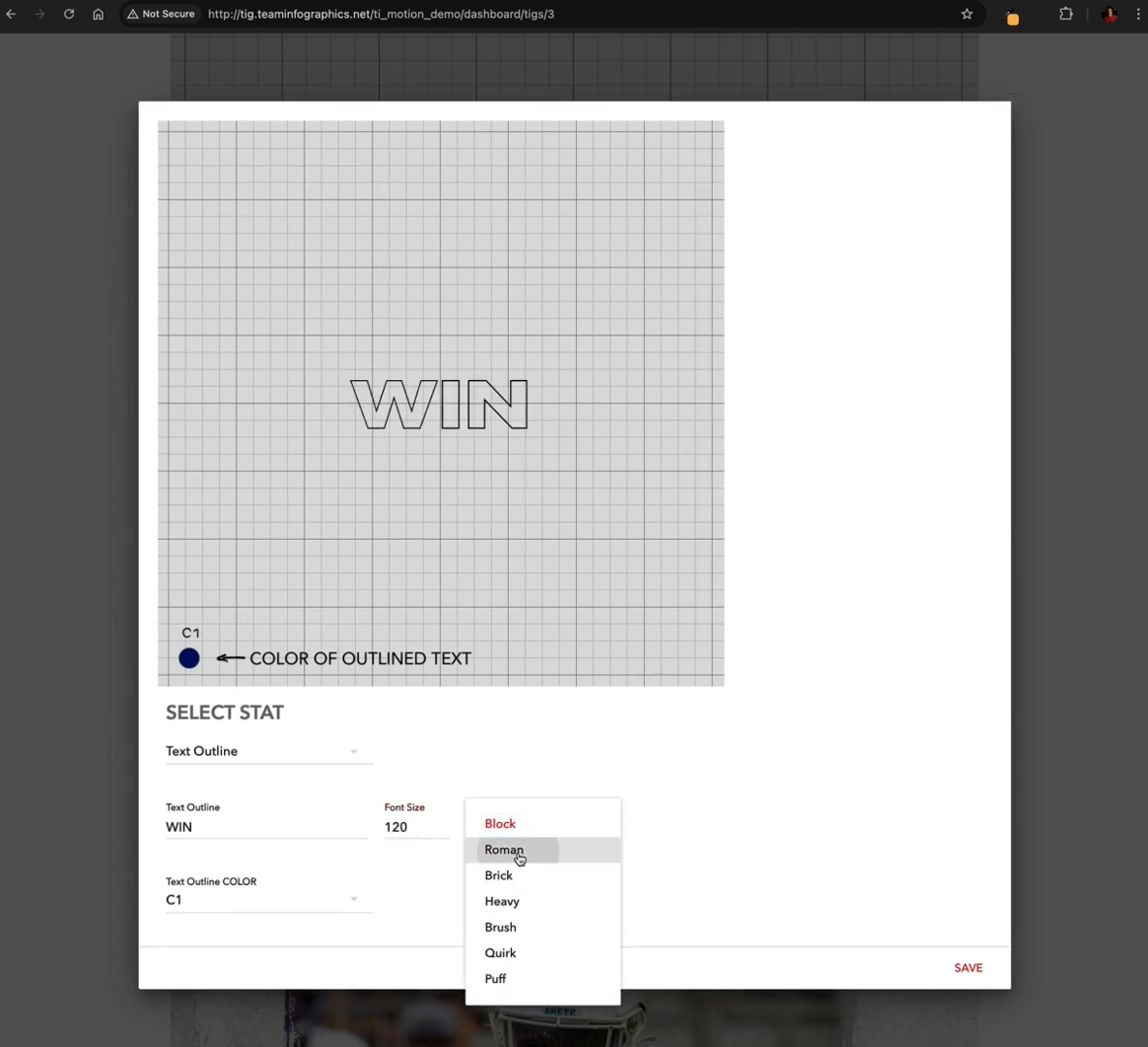
{"action": "left_click", "coordinate": [529, 845]}
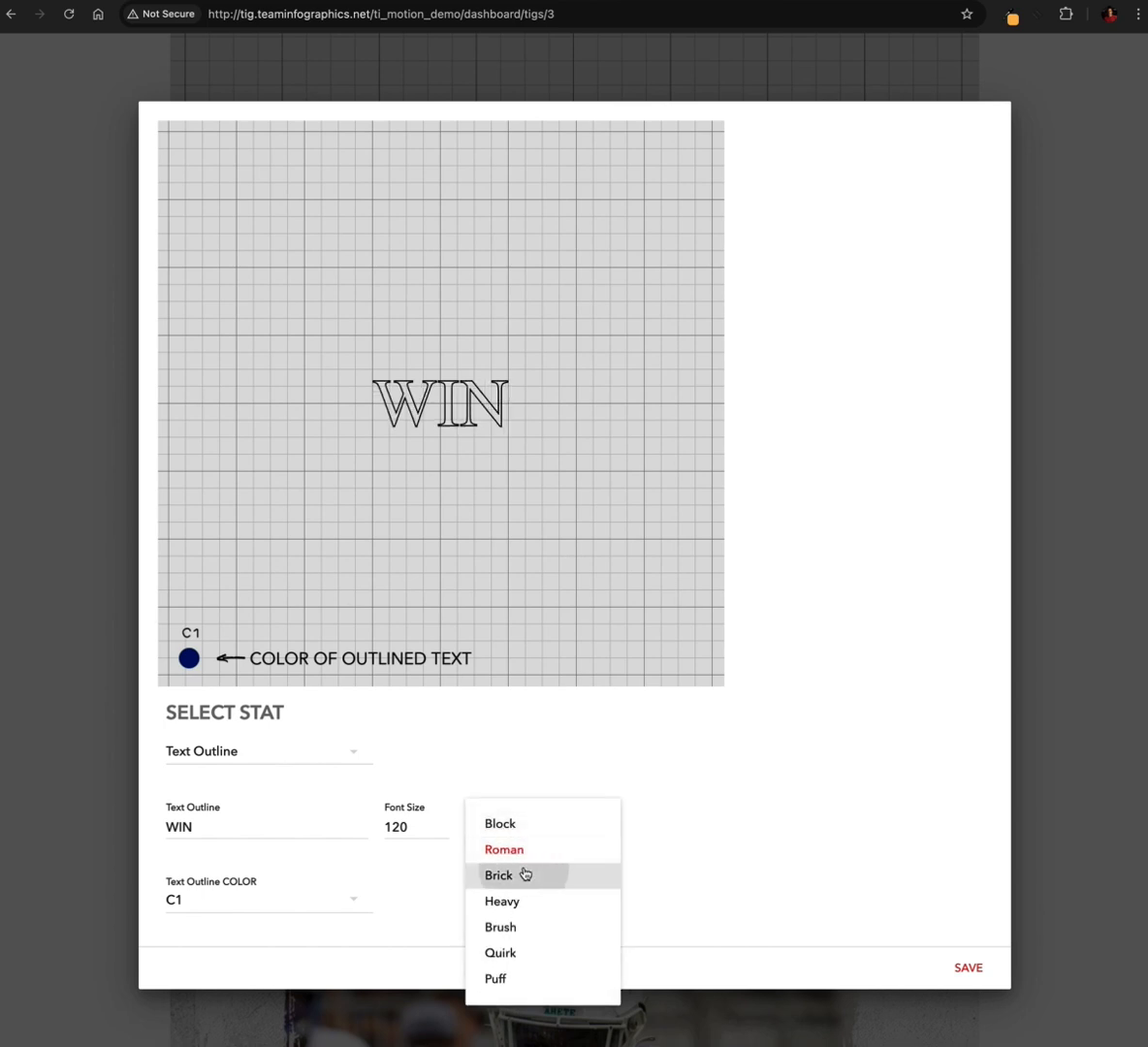
{"action": "left_click", "coordinate": [524, 874]}
{"action": "left_click", "coordinate": [517, 829]}
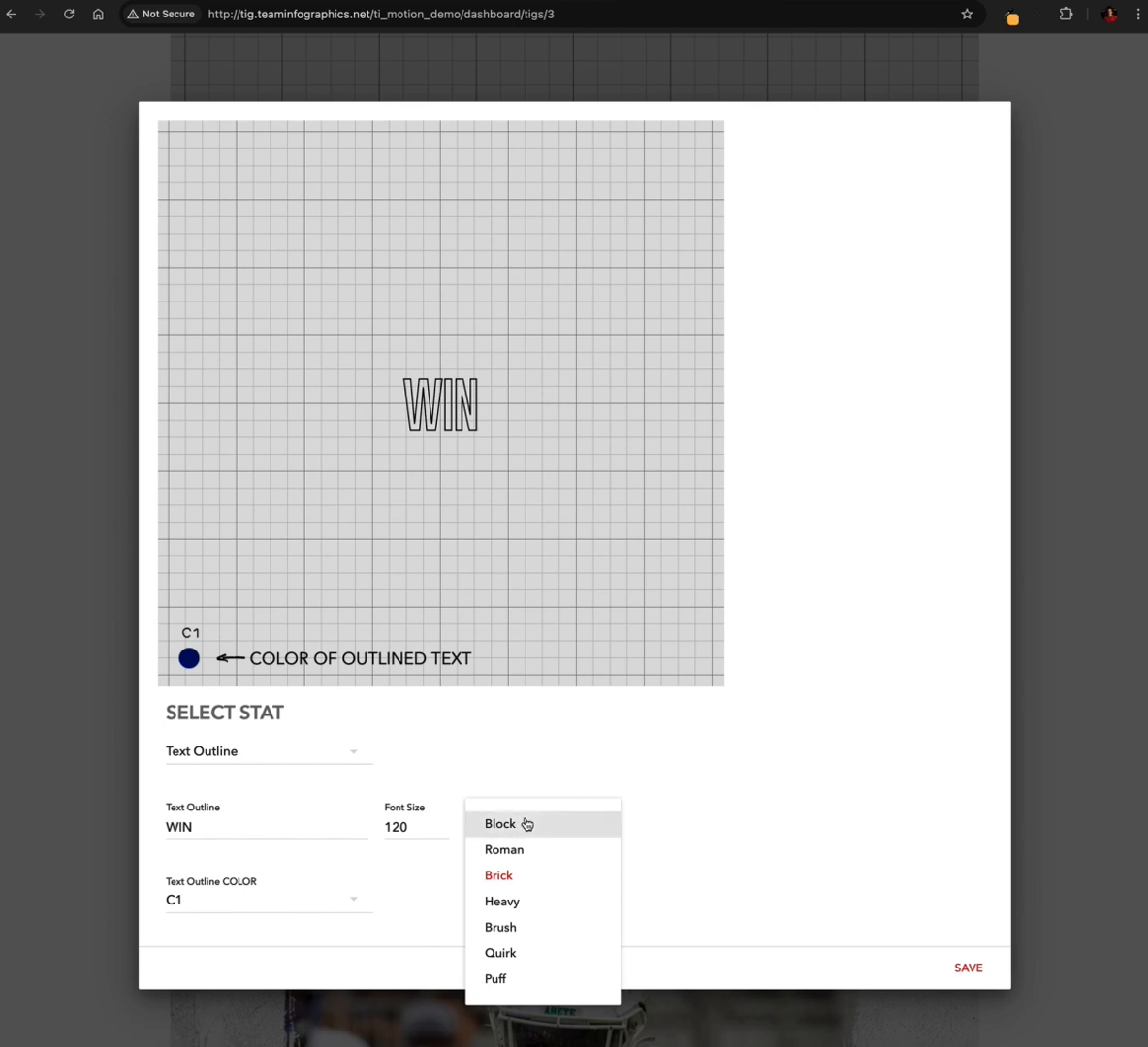
{"action": "left_click", "coordinate": [525, 825]}
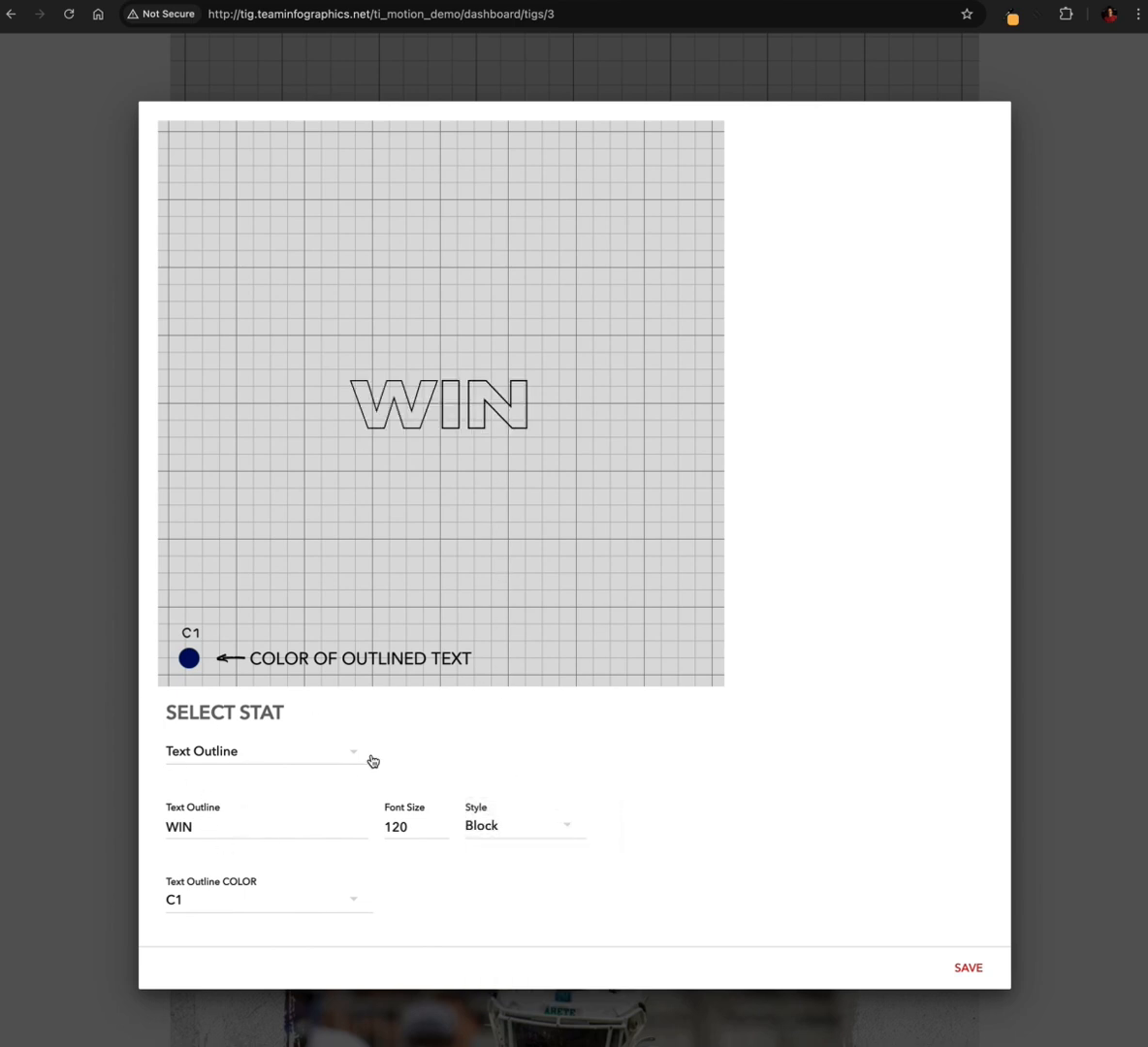
{"action": "left_click", "coordinate": [956, 965]}
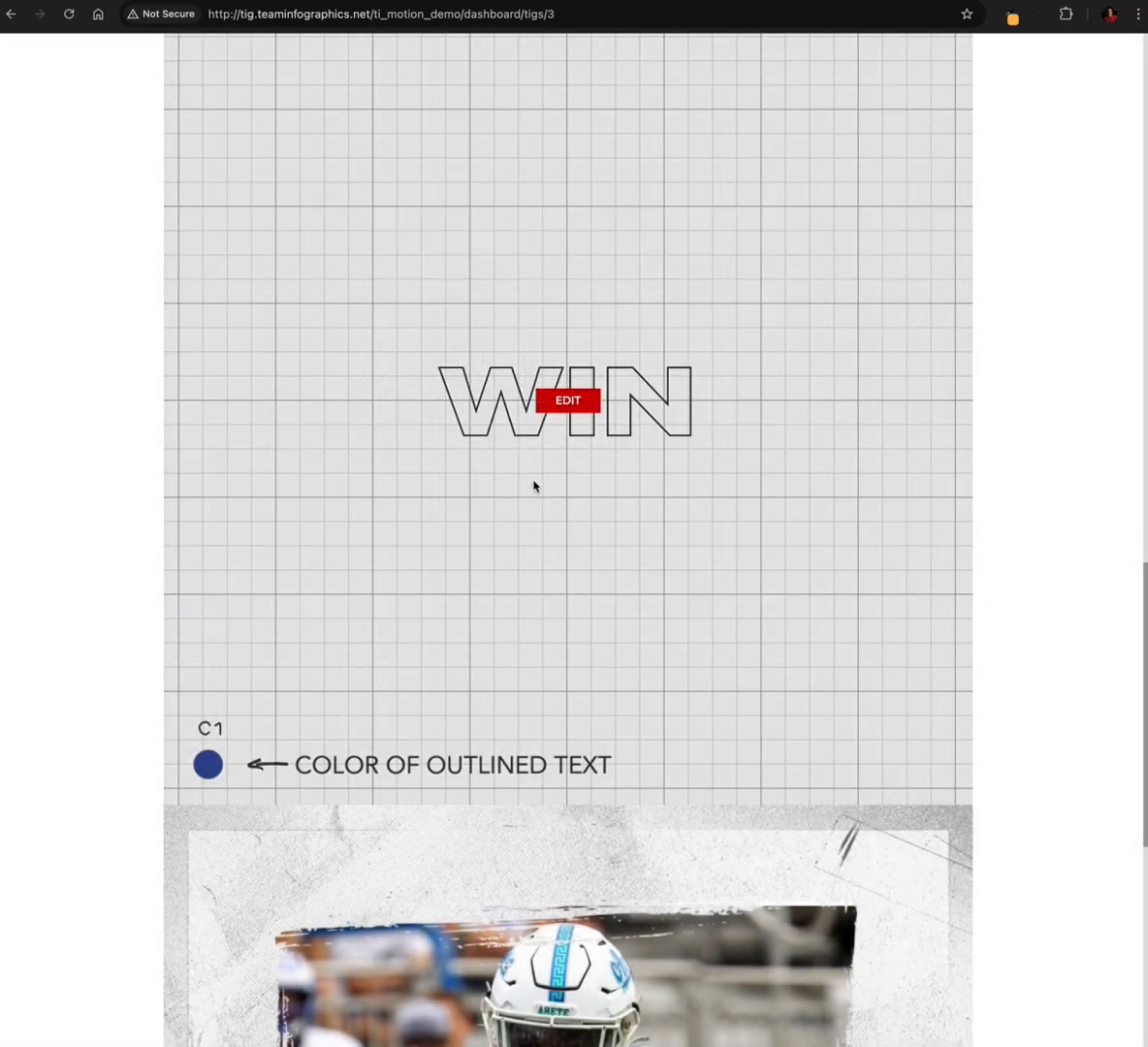
Open the solid-text Cardinals slide, replace its text with WIN and save it
{"action": "scroll", "coordinate": [534, 486], "scroll_direction": "up", "scroll_amount": 2}
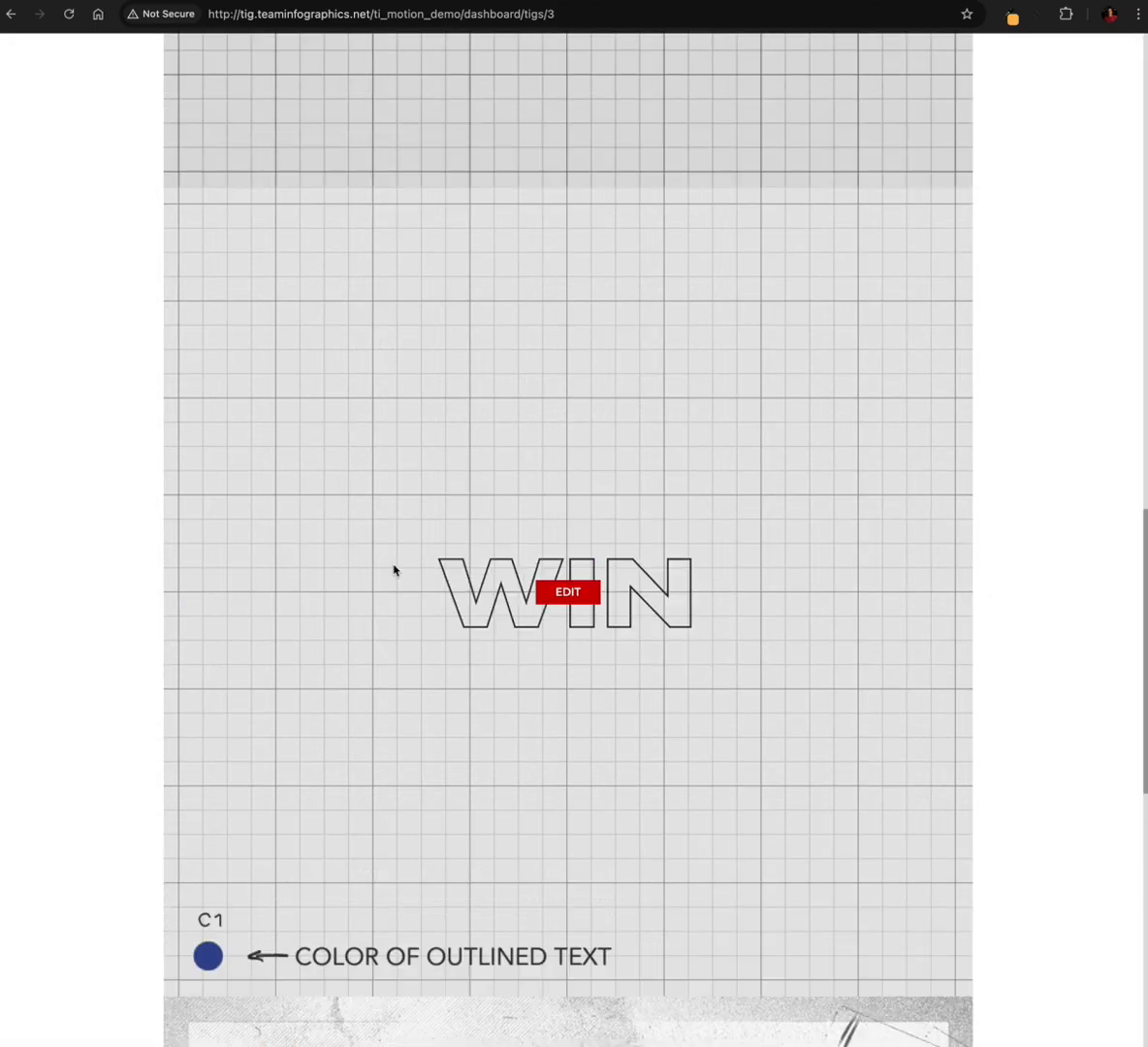
{"action": "scroll", "coordinate": [546, 674], "scroll_direction": "up", "scroll_amount": 7}
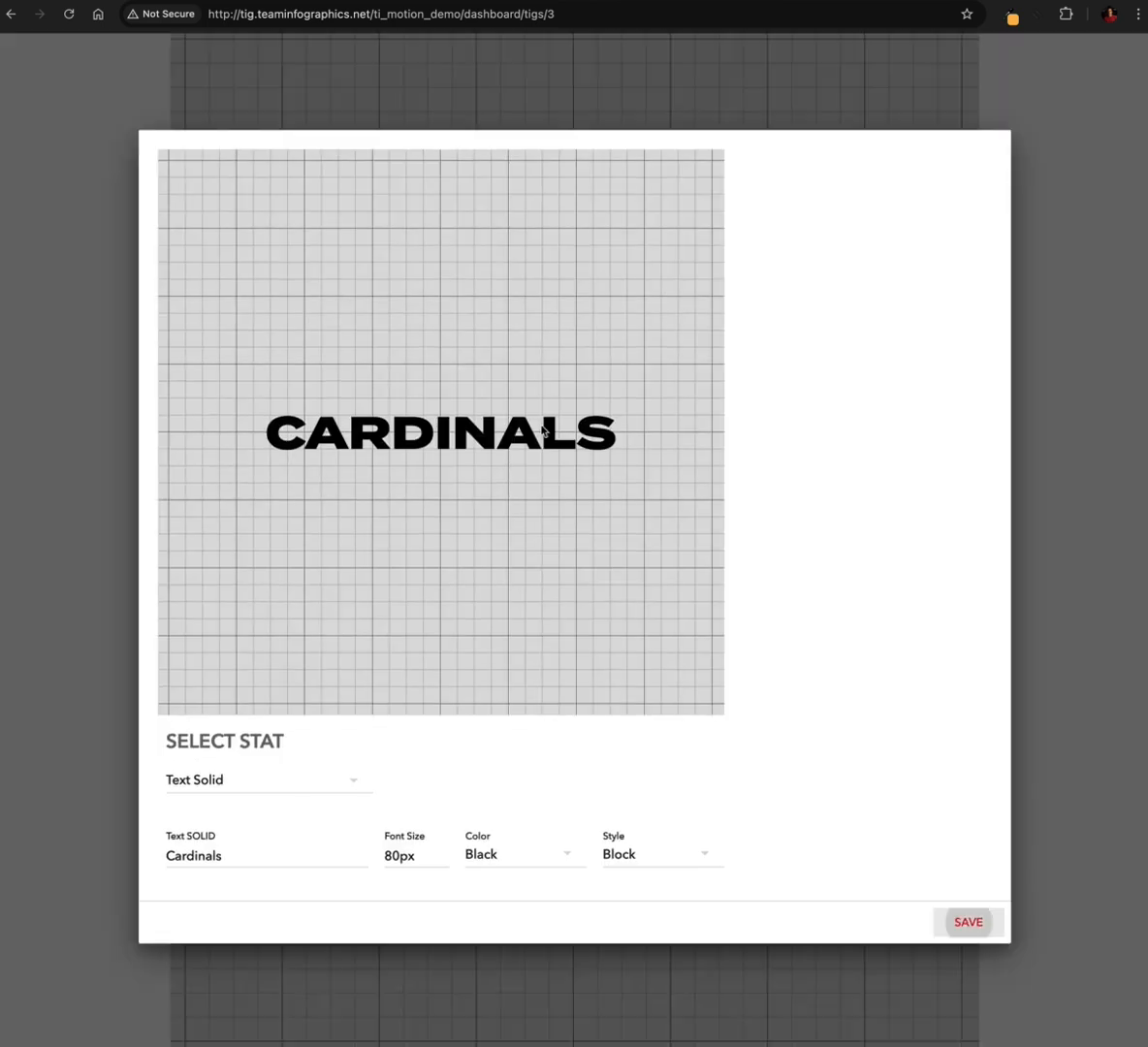
{"action": "left_click", "coordinate": [569, 427]}
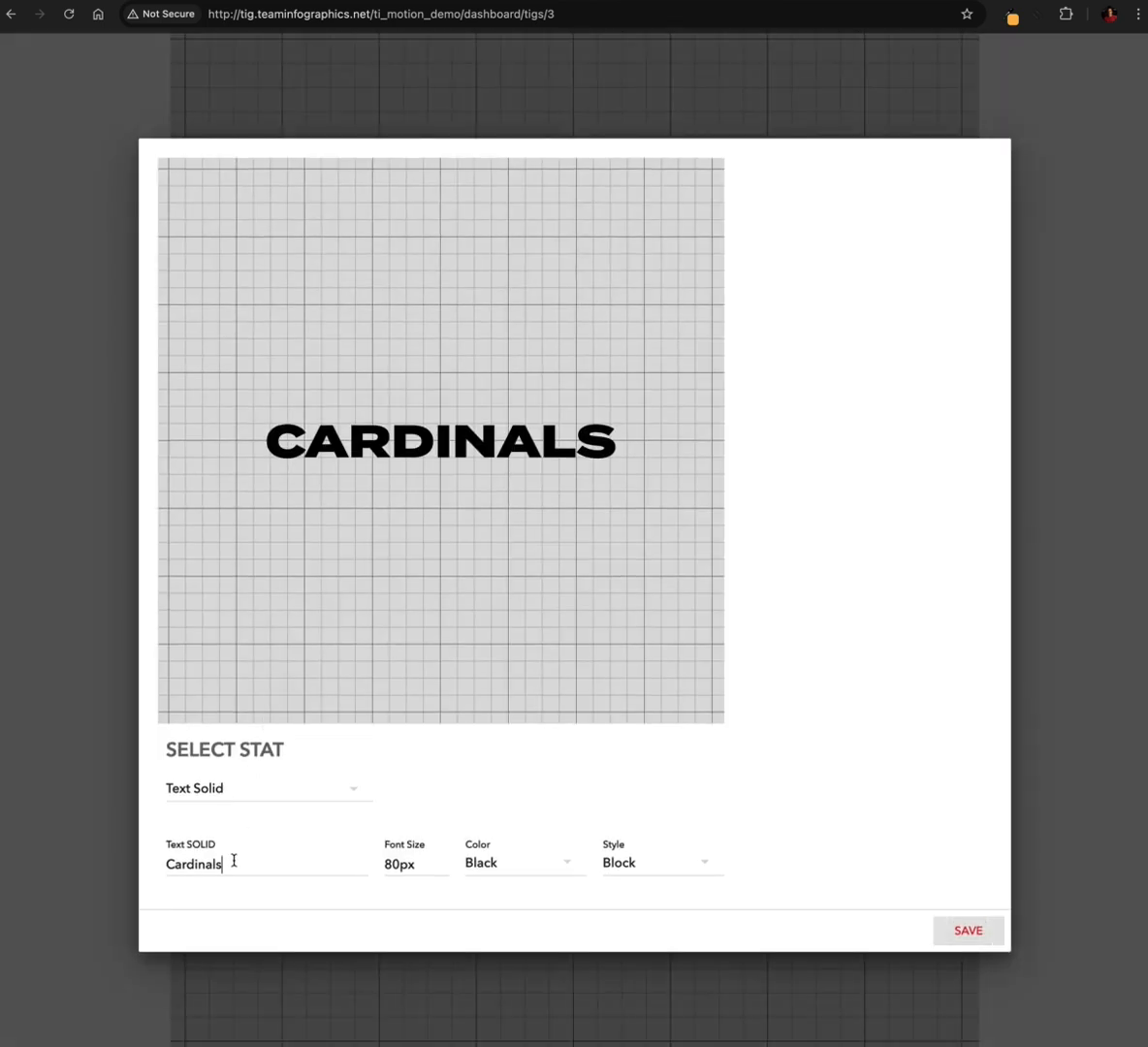
{"action": "left_click_drag", "start_coordinate": [231, 862], "coordinate": [166, 864]}
{"action": "type", "text": "WIN"}
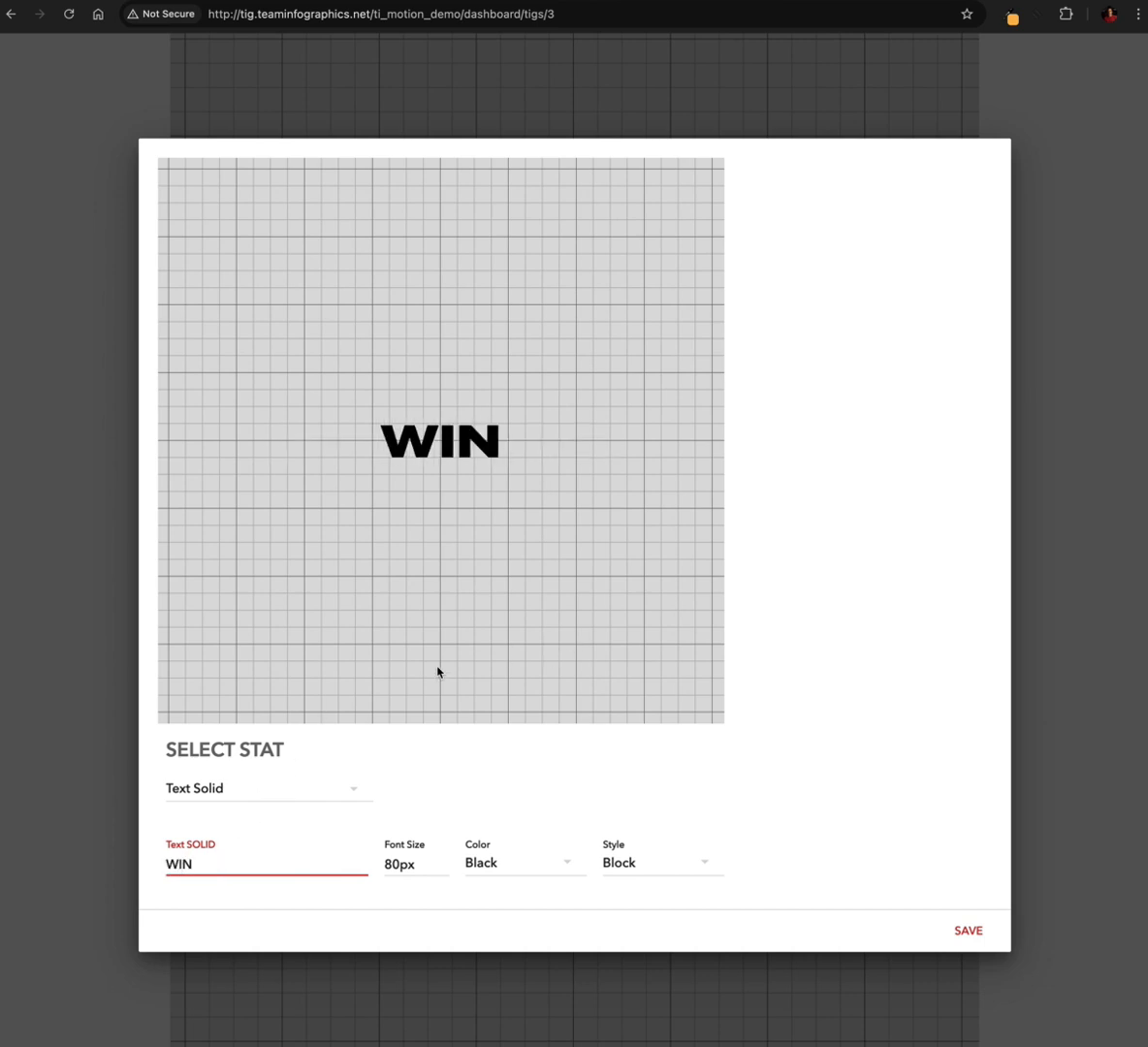
{"action": "left_click", "coordinate": [971, 932]}
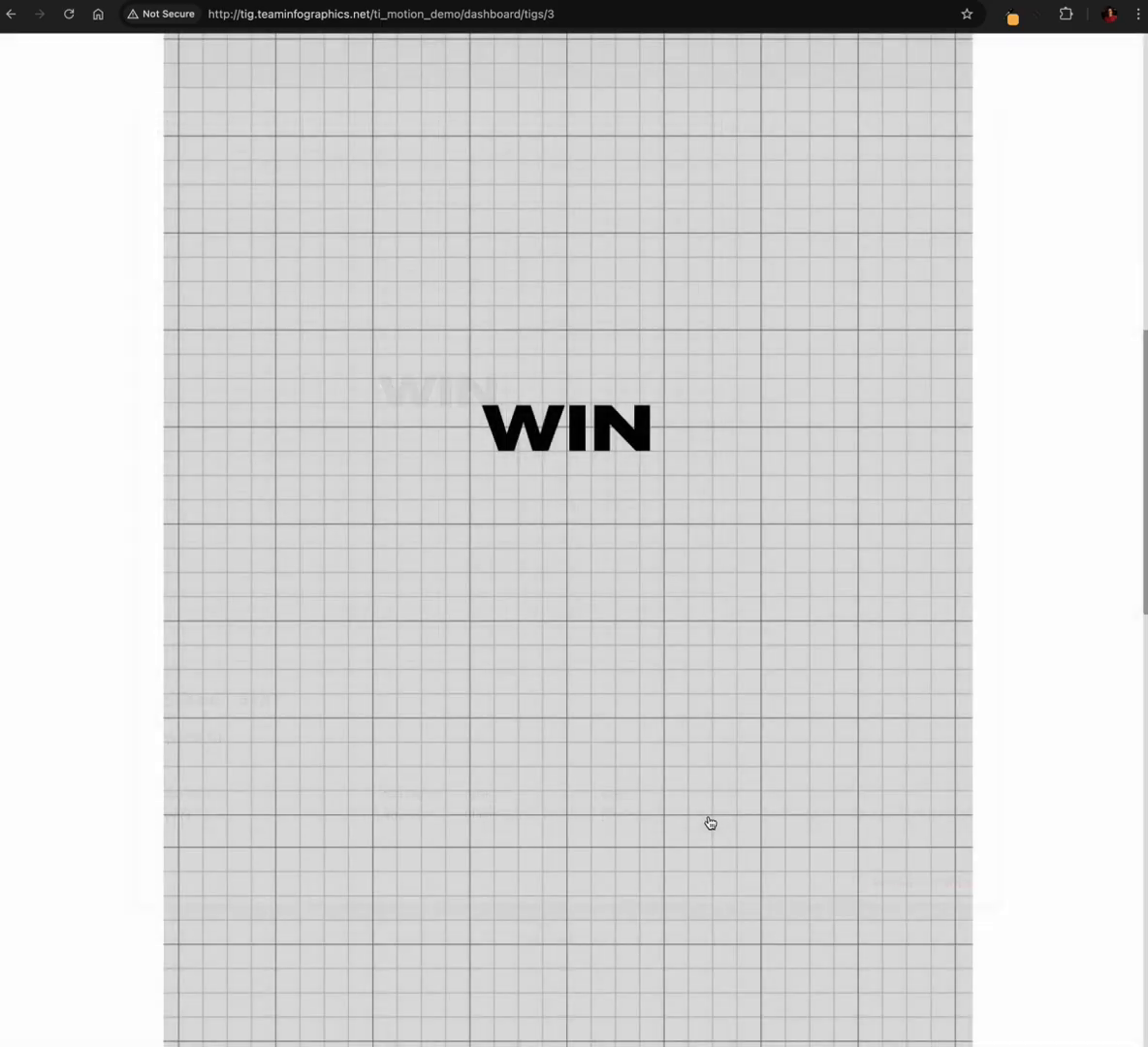
Reopen the solid-text WIN slide and change its text to CARDINALS
{"action": "mouse_move", "coordinate": [573, 225]}
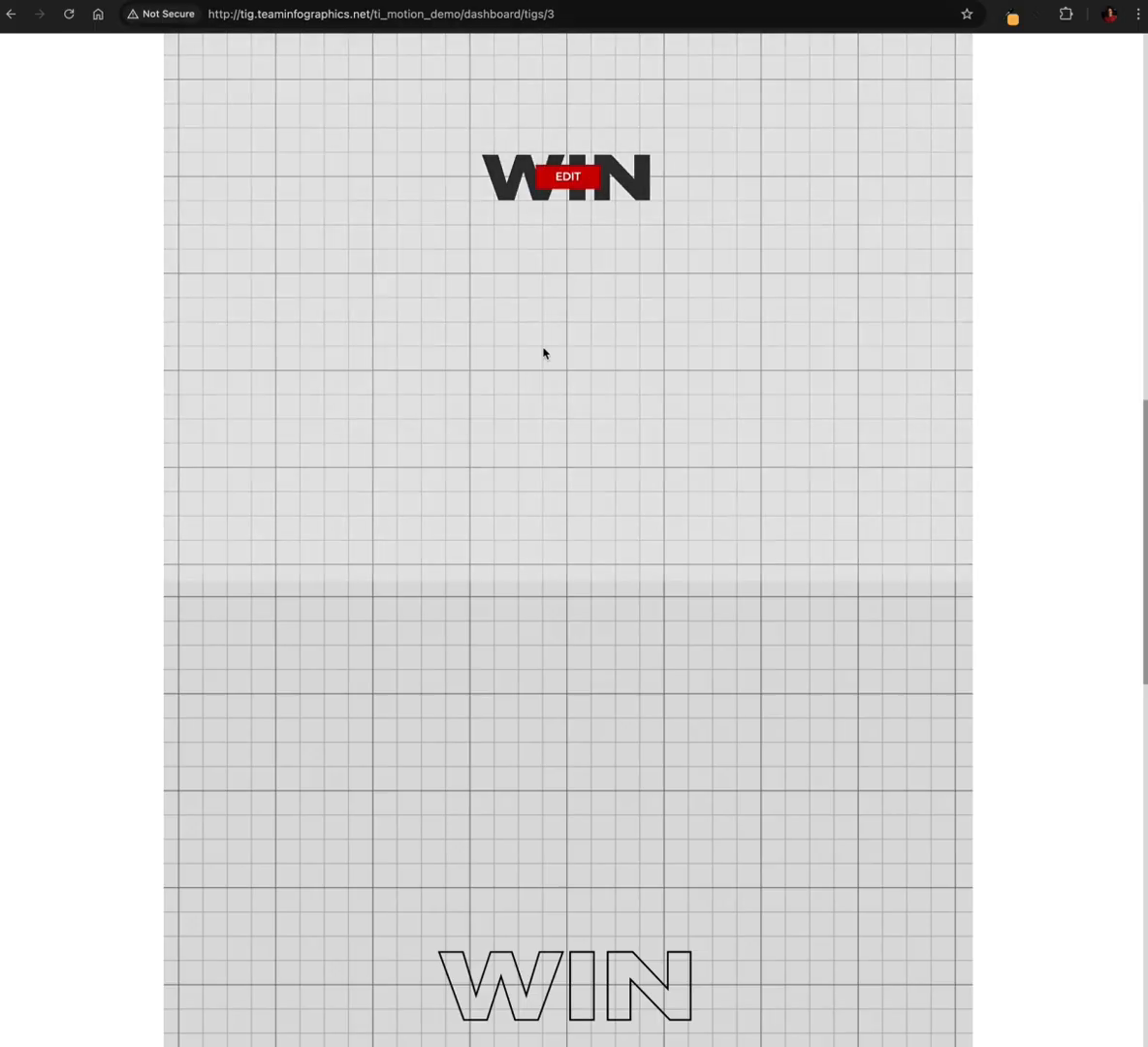
{"action": "scroll", "coordinate": [544, 353], "scroll_direction": "up", "scroll_amount": 2}
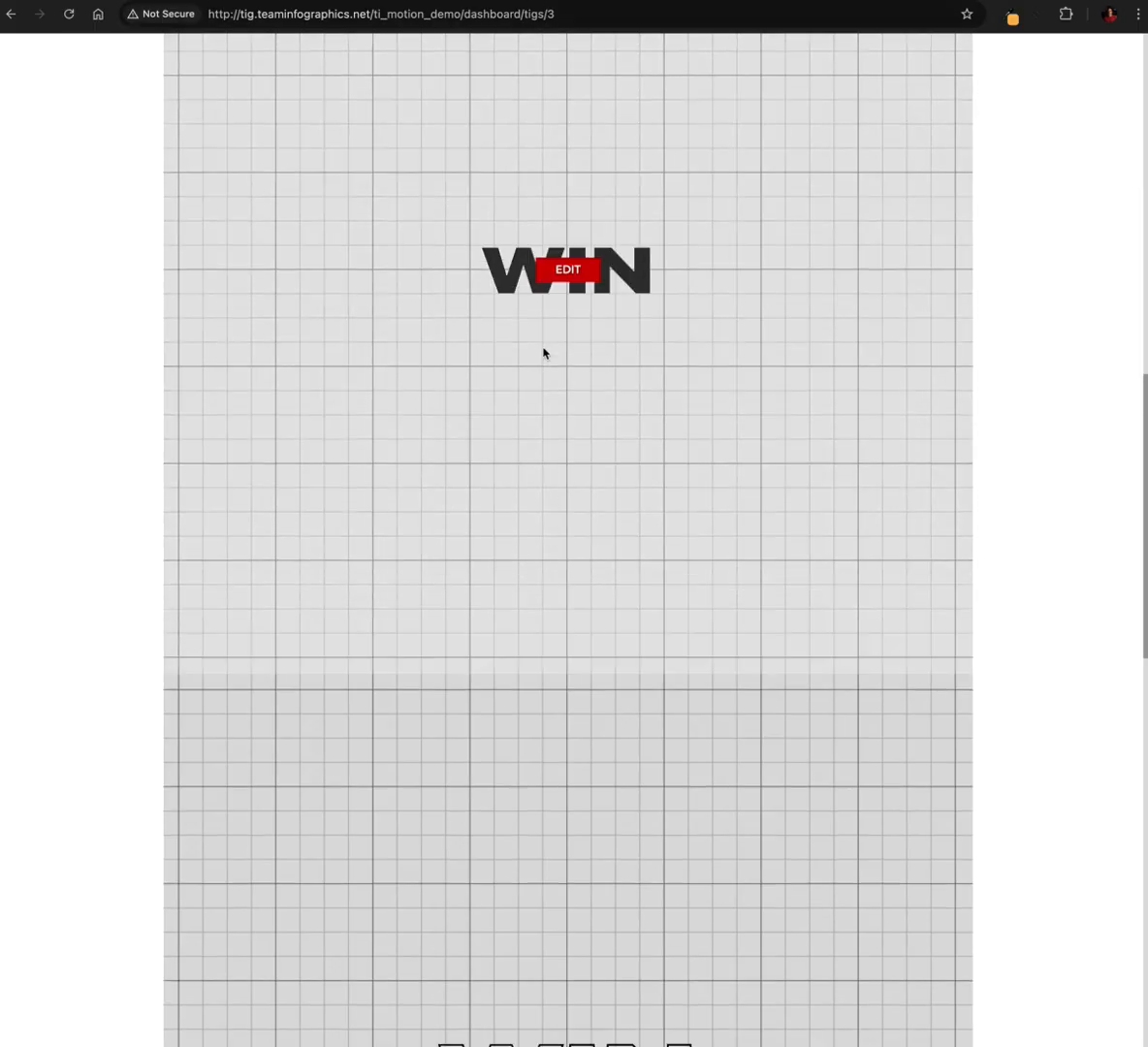
{"action": "scroll", "coordinate": [557, 407], "scroll_direction": "down", "scroll_amount": 5}
{"action": "scroll", "coordinate": [558, 418], "scroll_direction": "up", "scroll_amount": 7}
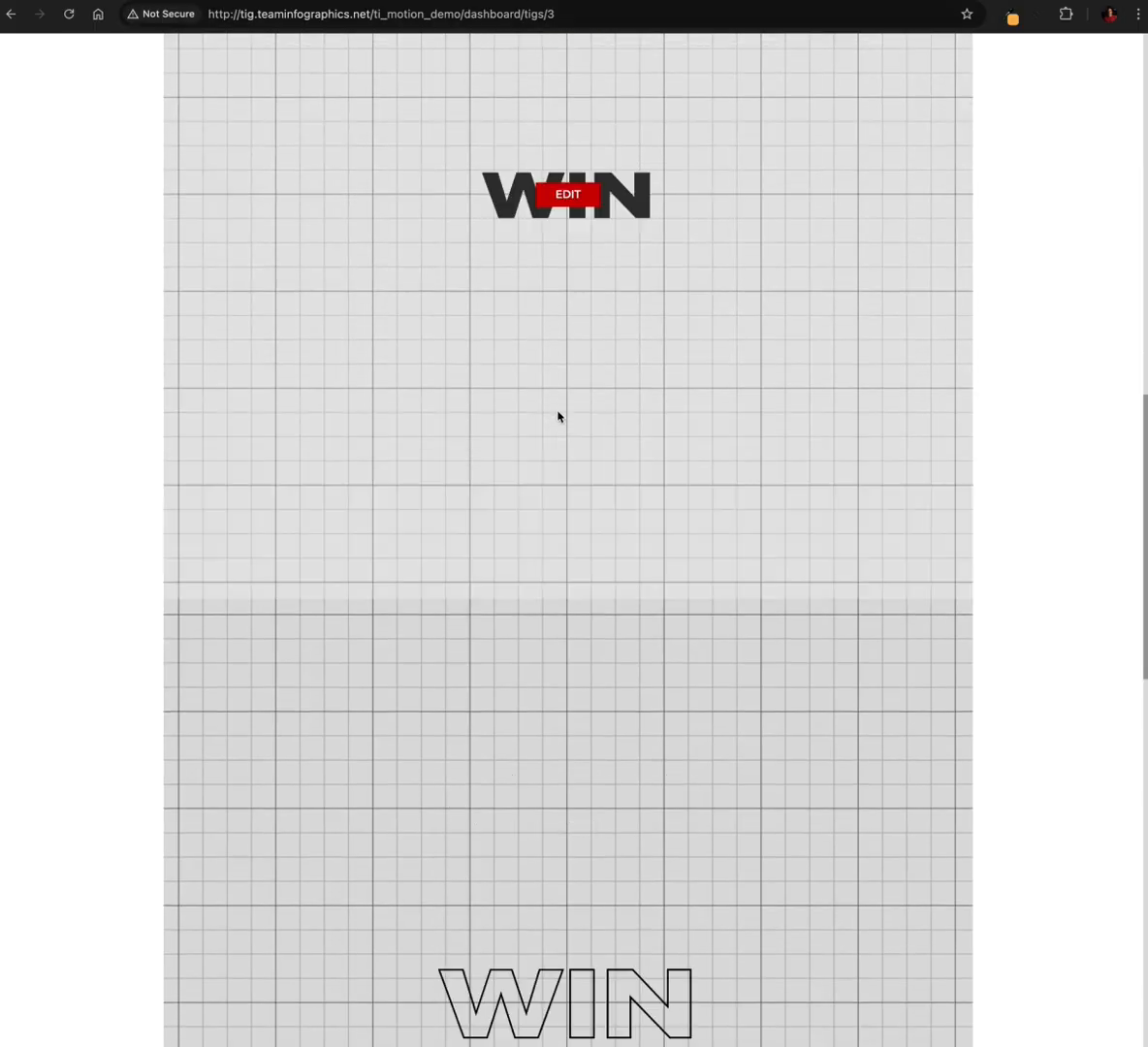
{"action": "left_click", "coordinate": [573, 386]}
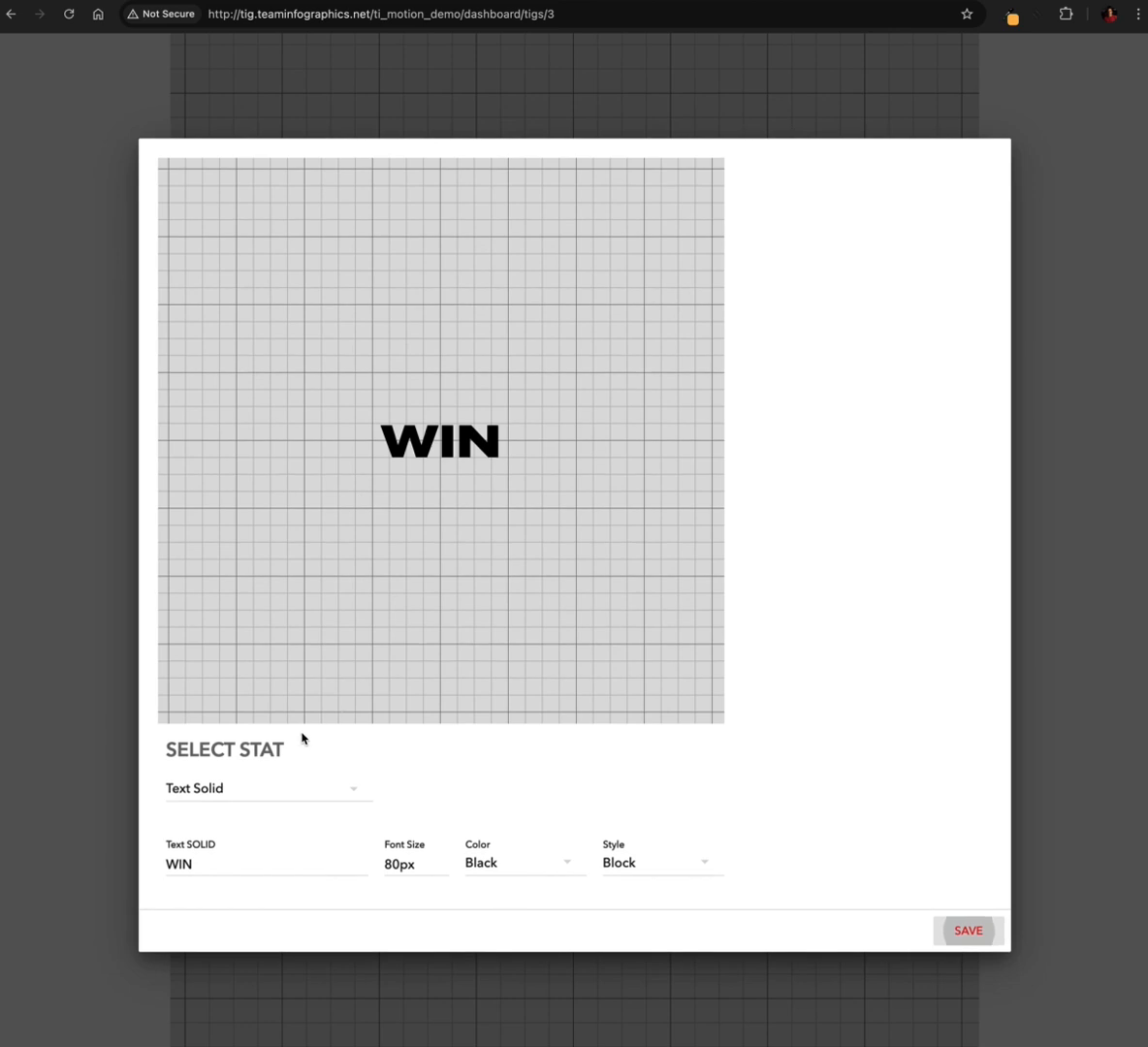
{"action": "left_click_drag", "start_coordinate": [194, 867], "coordinate": [162, 868]}
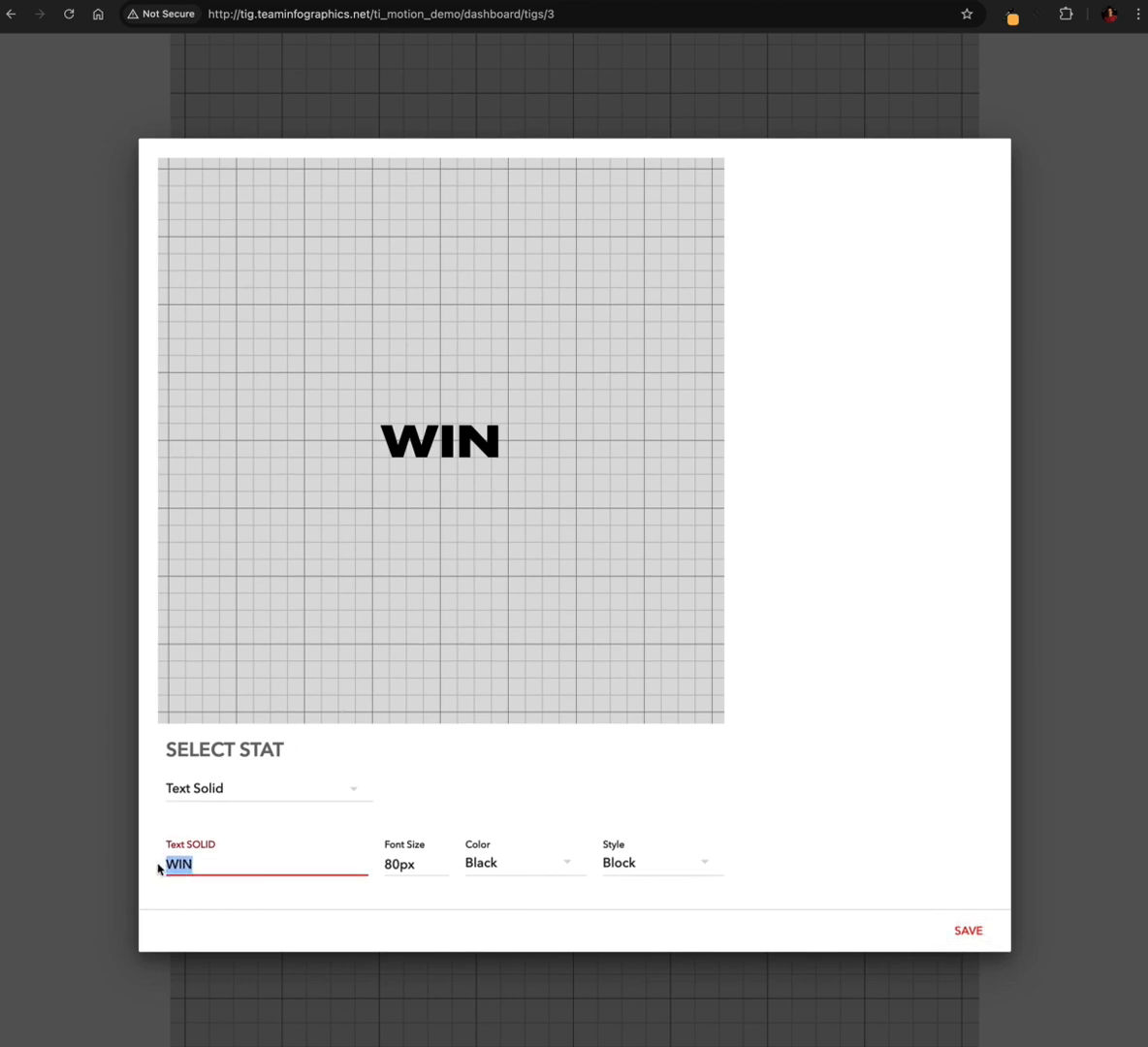
{"action": "type", "text": "CARDI"}
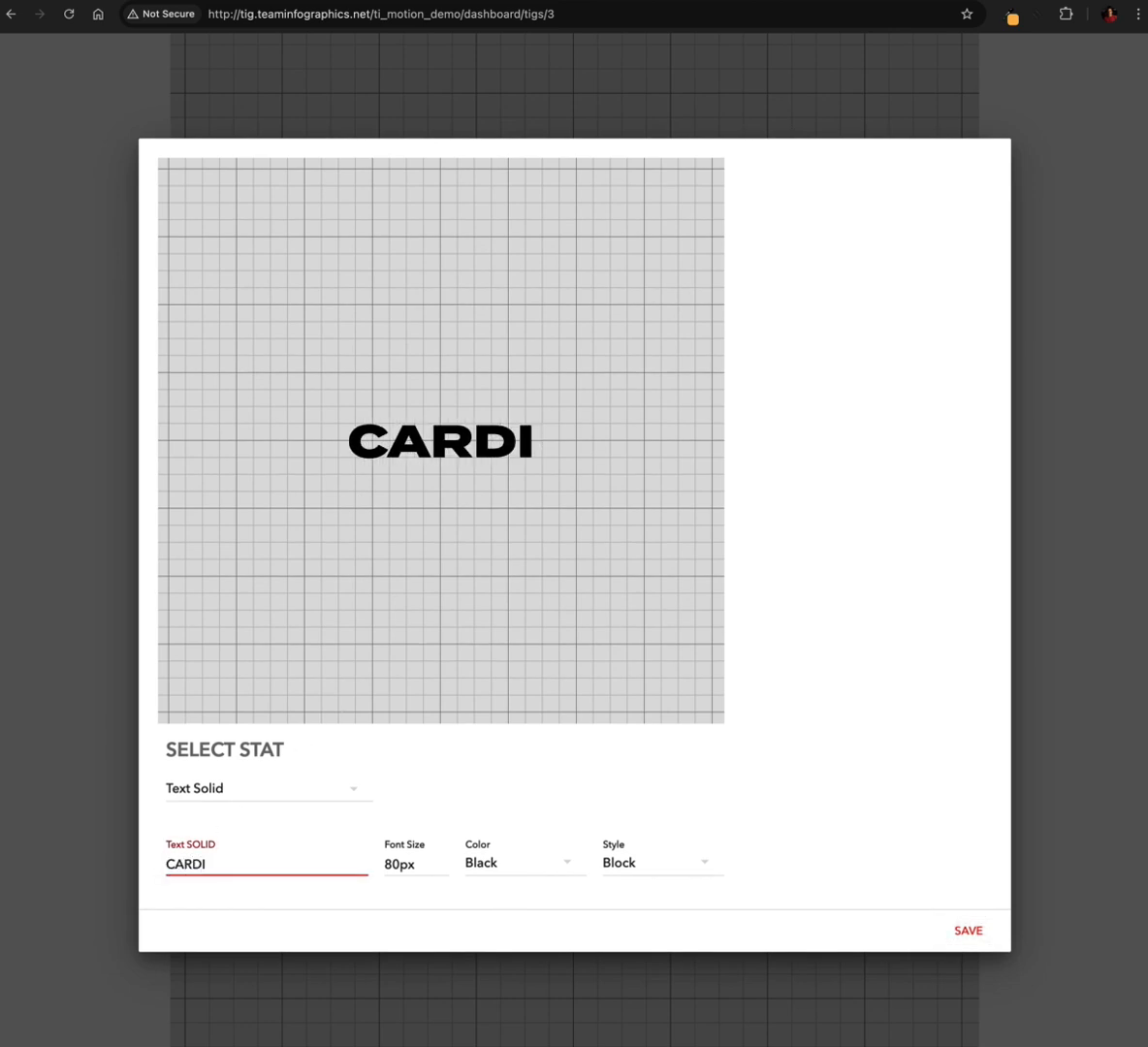
{"action": "type", "text": "NAL"}
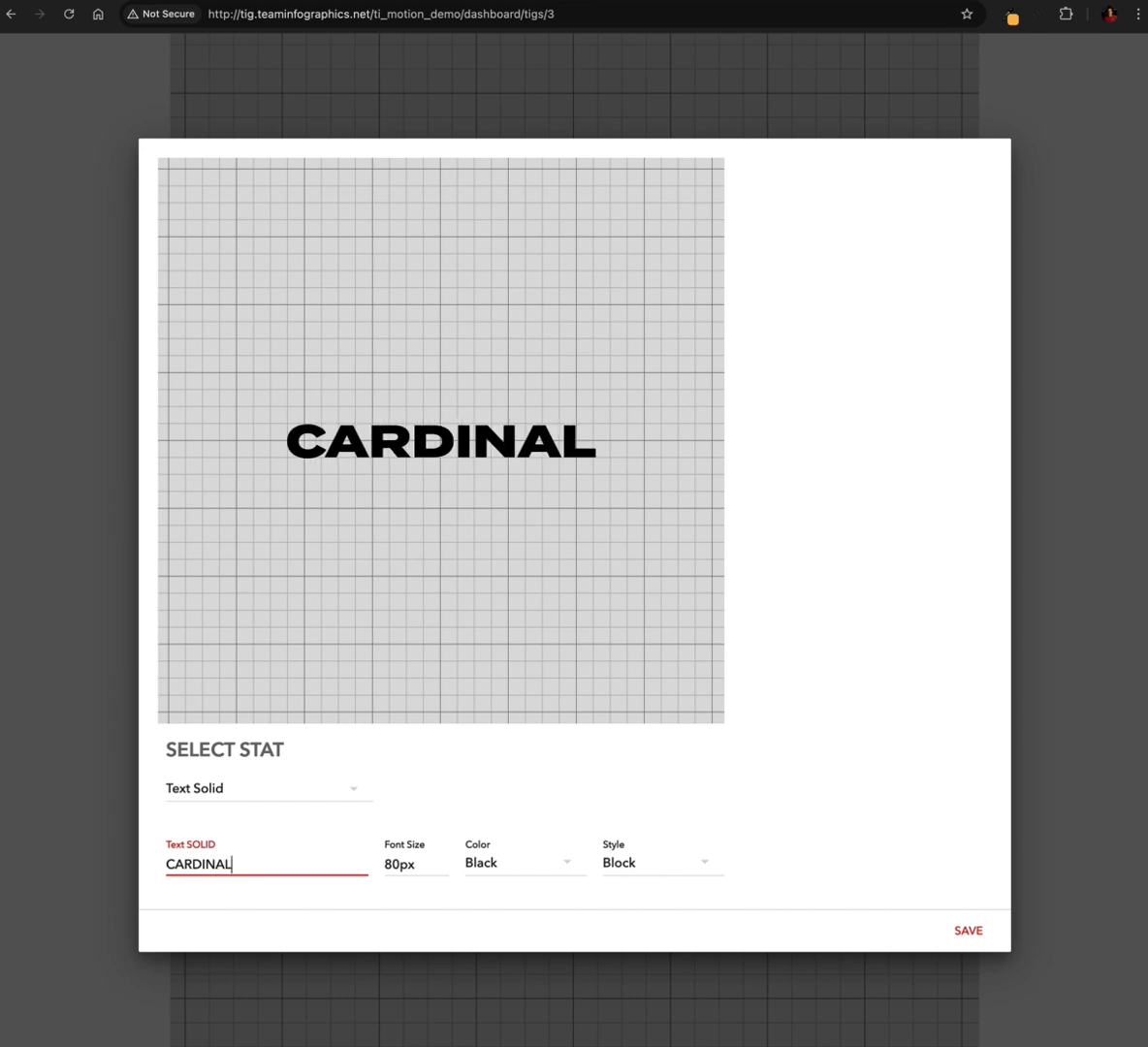
{"action": "type", "text": "S"}
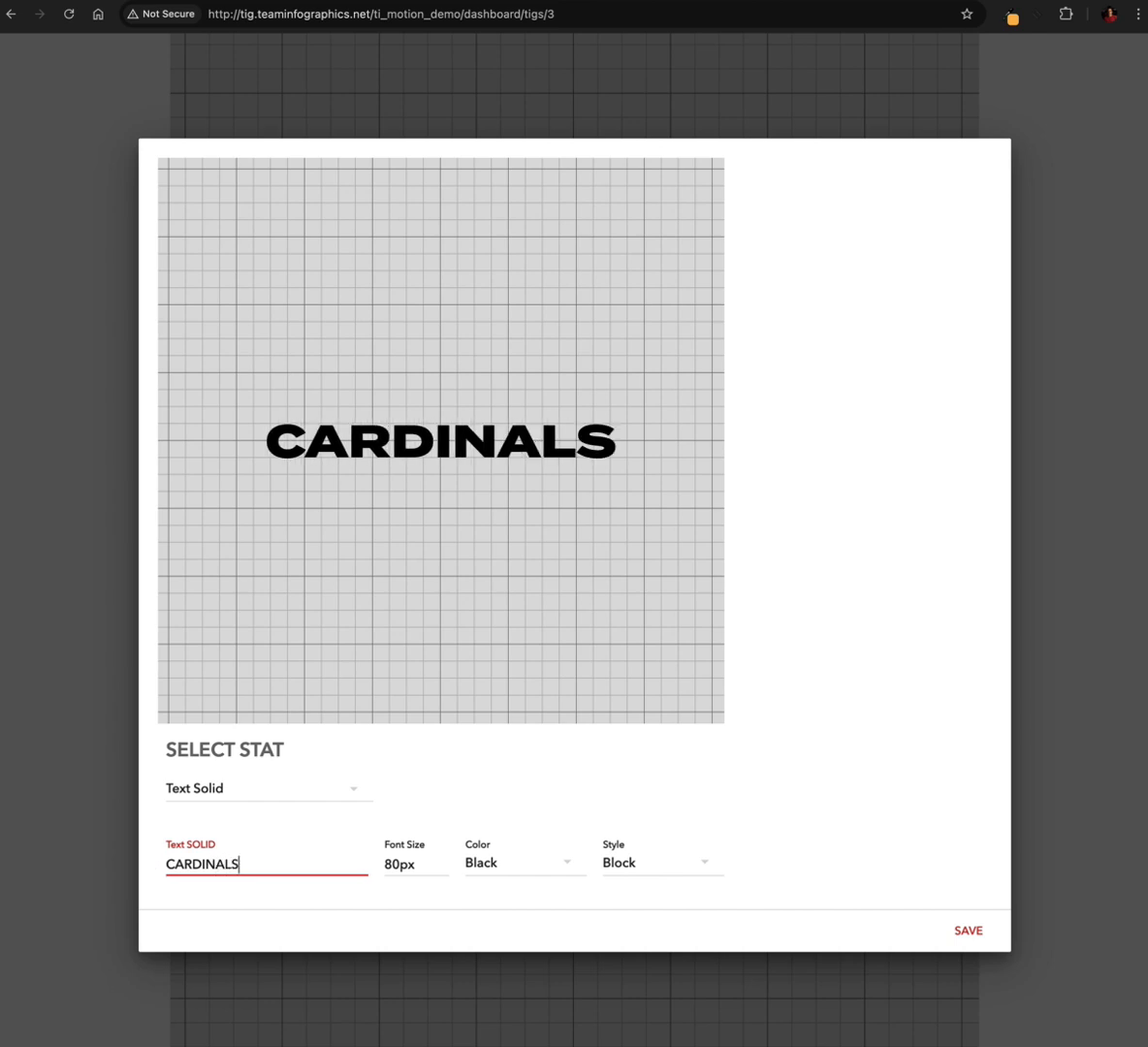
Set the solid CARDINALS text to a 90px font size in colour C1 and save the slide
{"action": "left_click", "coordinate": [387, 865]}
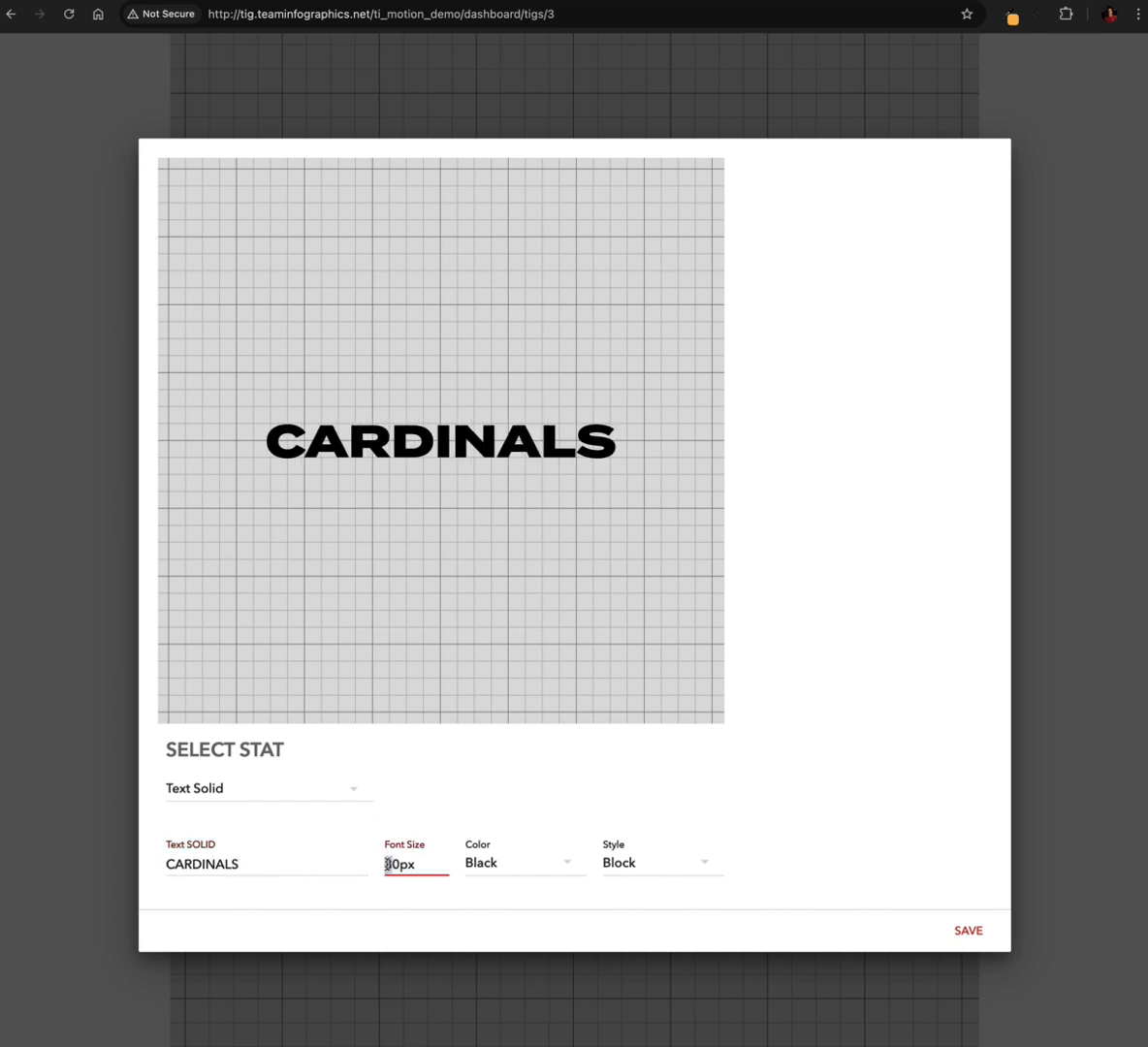
{"action": "type", "text": "9"}
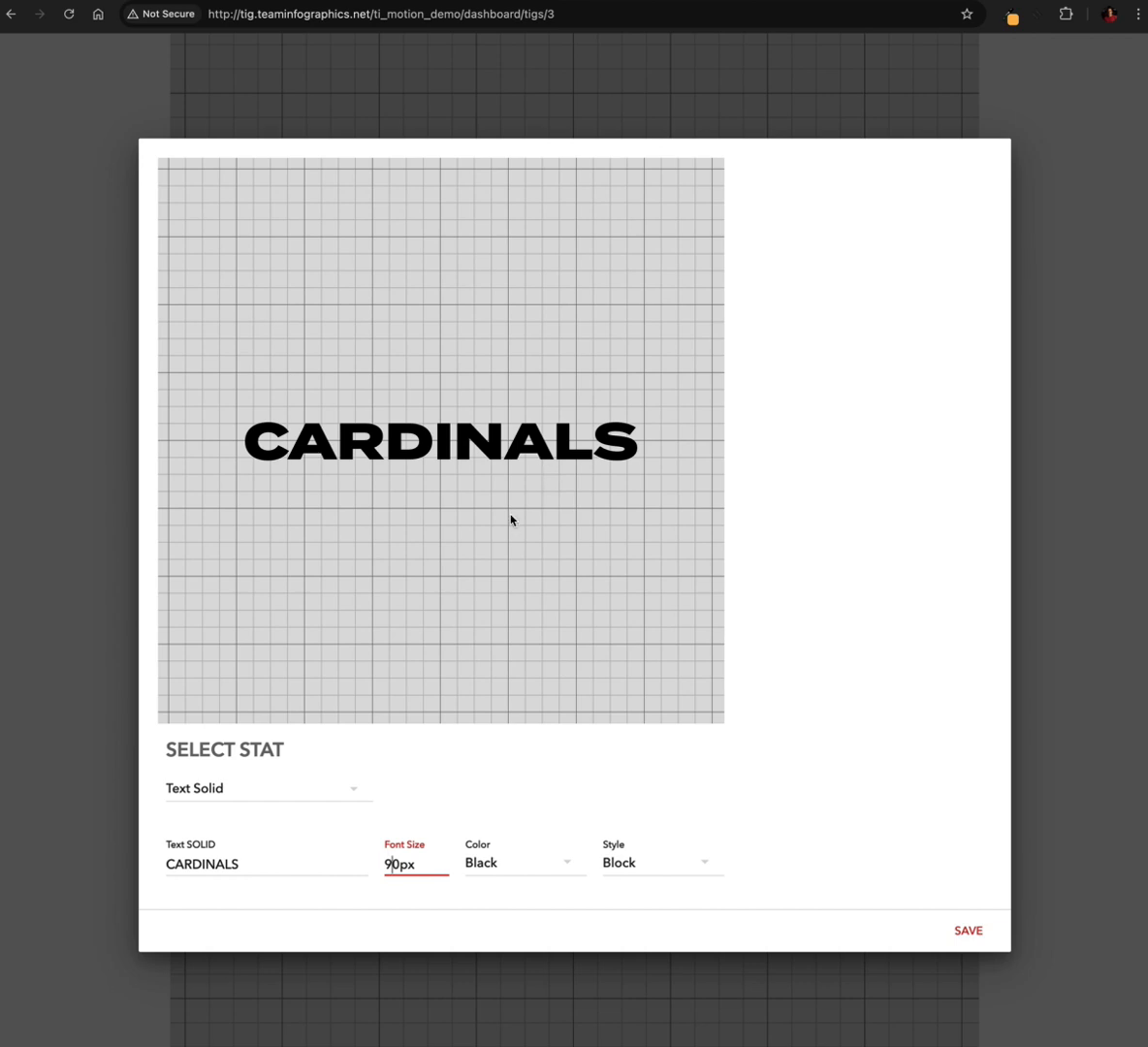
{"action": "left_click", "coordinate": [541, 866]}
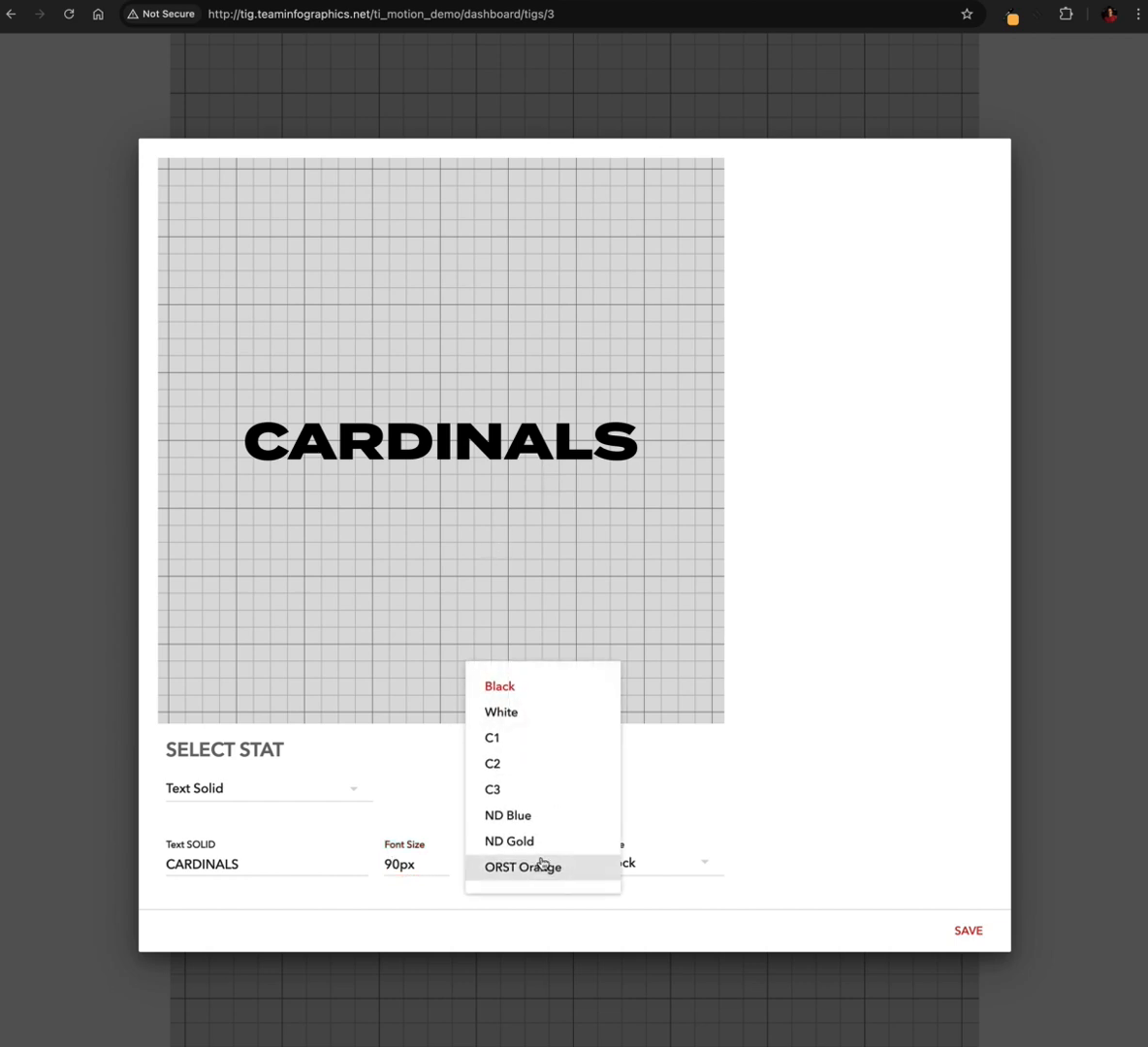
{"action": "left_click", "coordinate": [519, 739]}
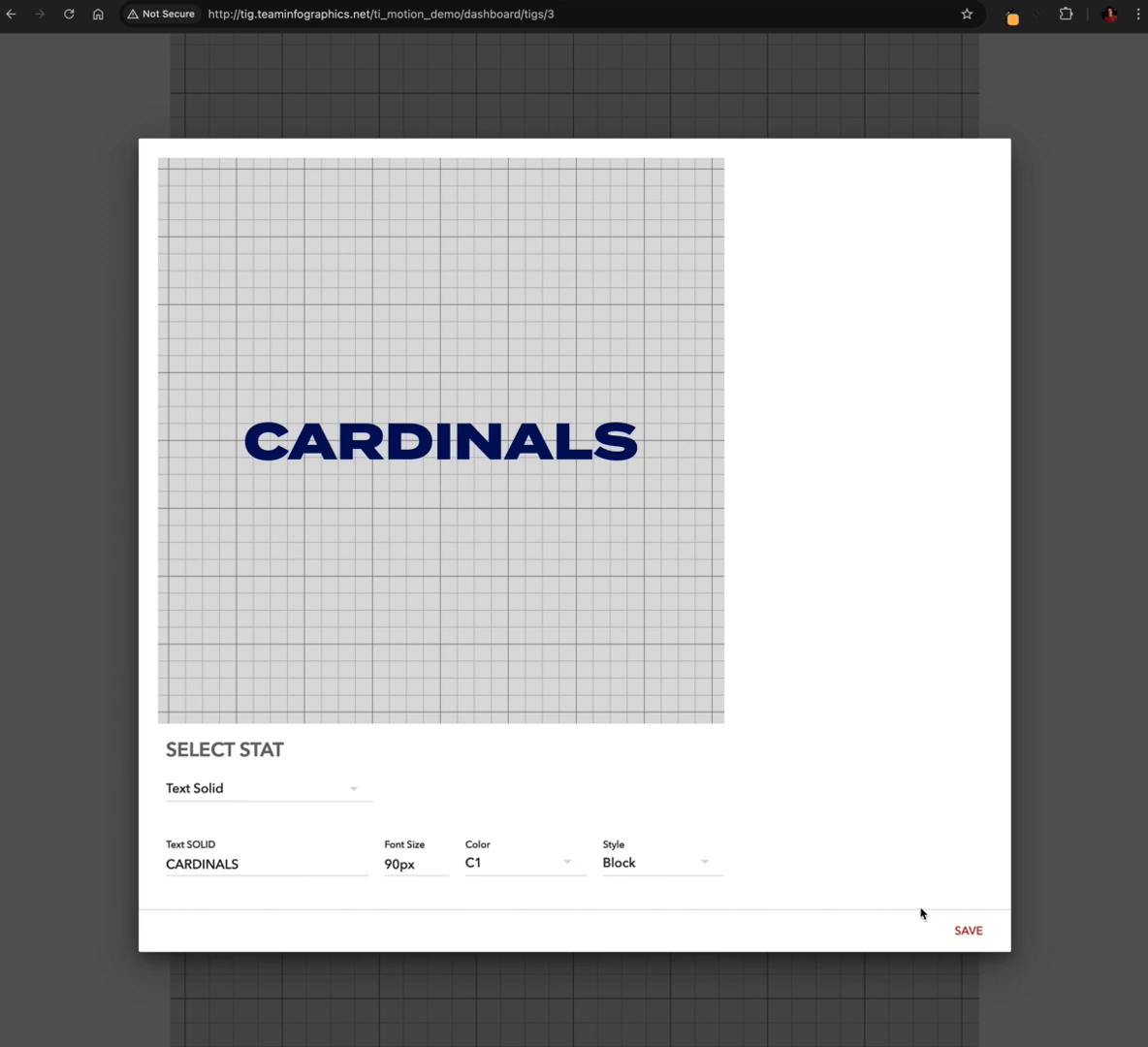
{"action": "left_click", "coordinate": [969, 930]}
Open the logo slide for editing, try the M, hornet, JC and tiger logos from the library, and reselect the cardinal
{"action": "scroll", "coordinate": [673, 640], "scroll_direction": "up", "scroll_amount": 9}
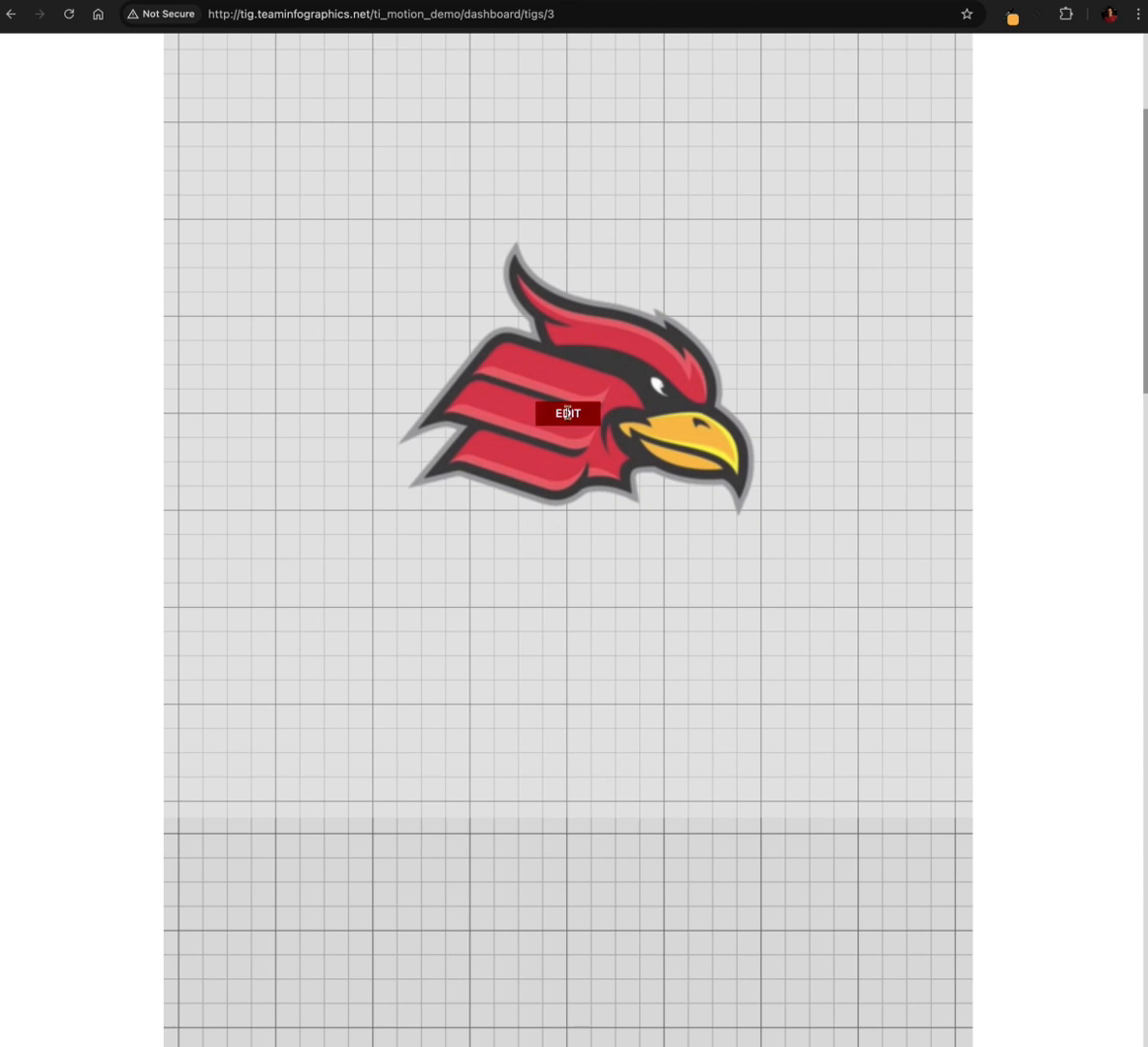
{"action": "left_click", "coordinate": [569, 413]}
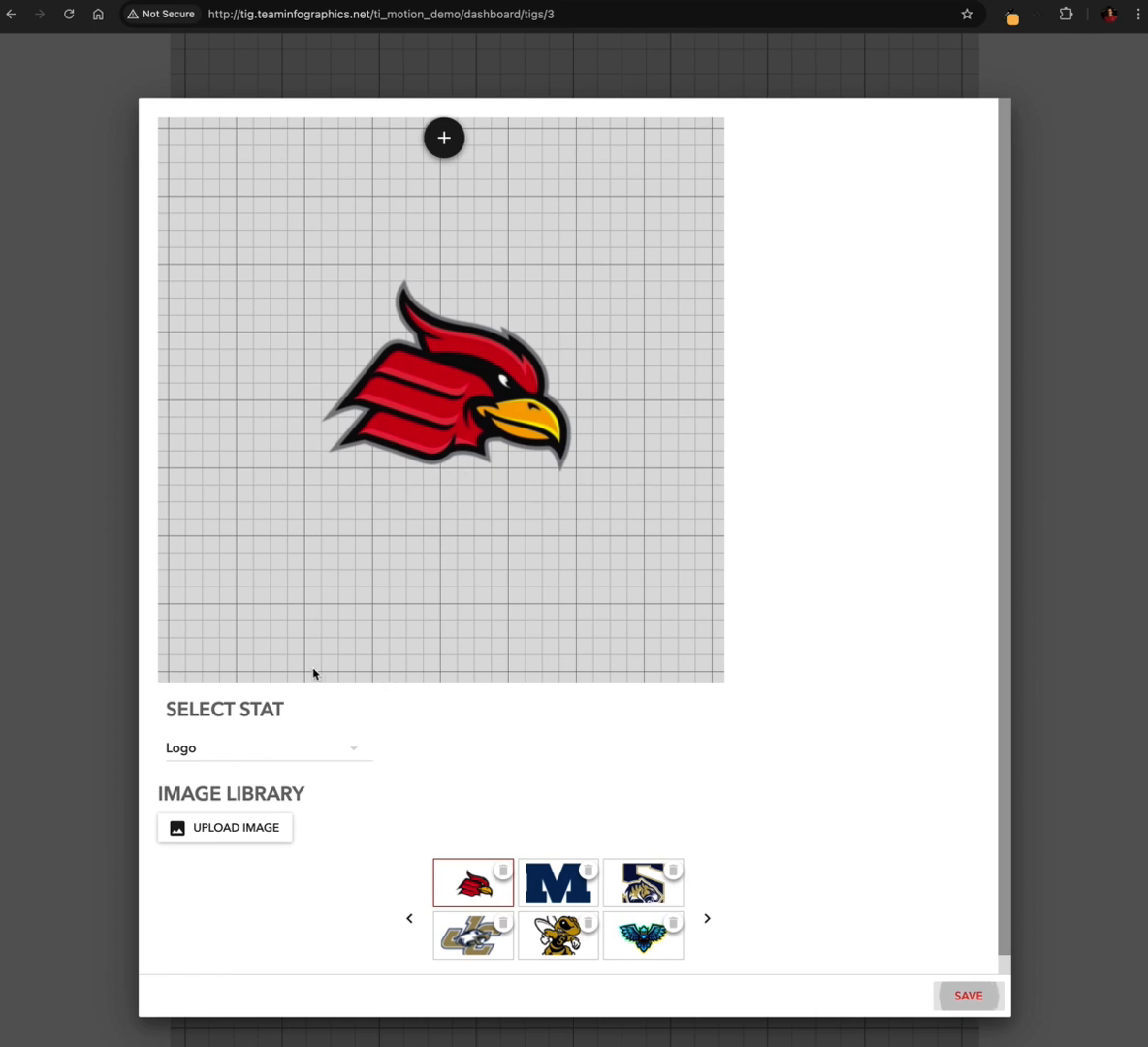
{"action": "left_click", "coordinate": [565, 890]}
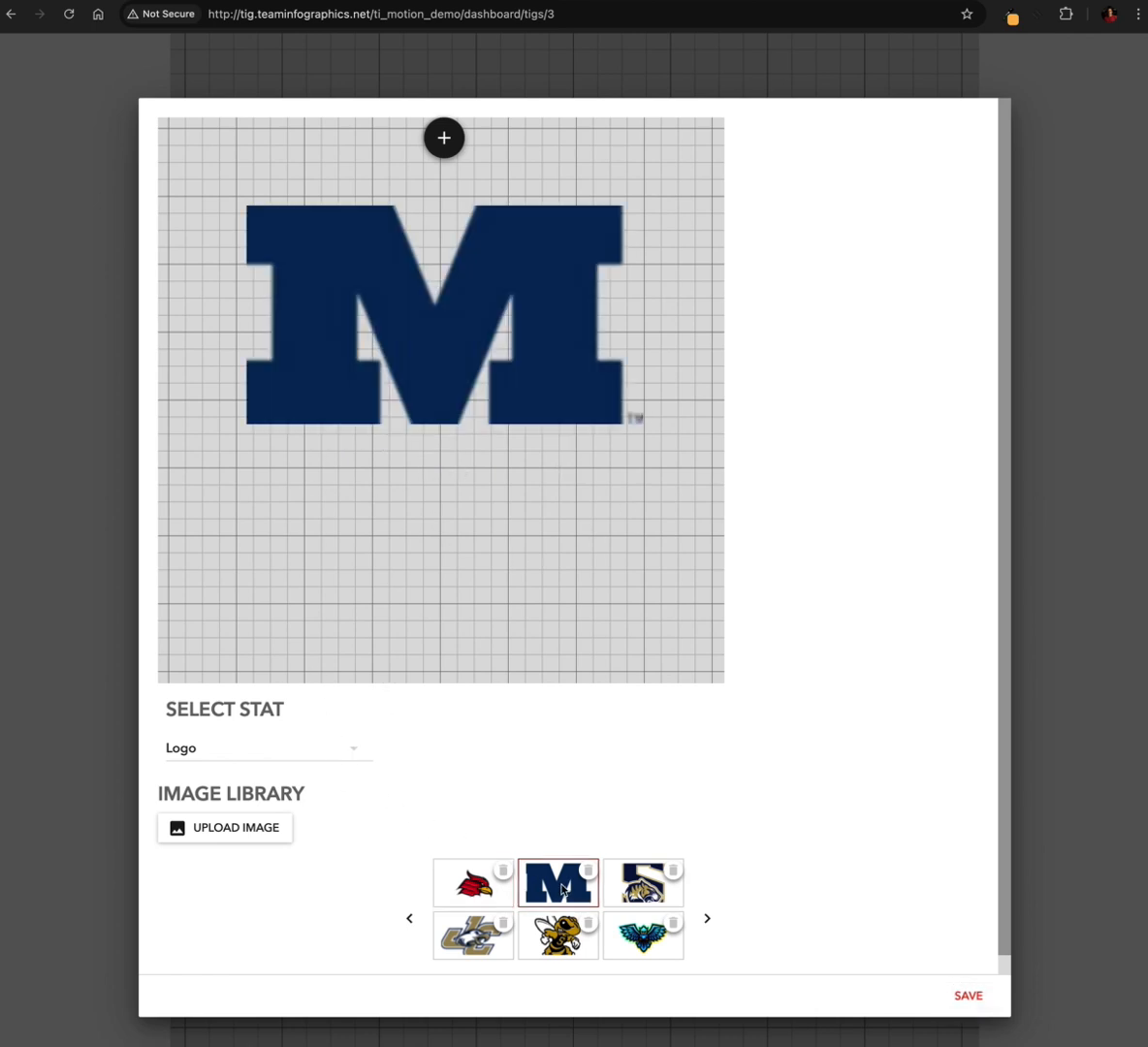
{"action": "left_click", "coordinate": [557, 935]}
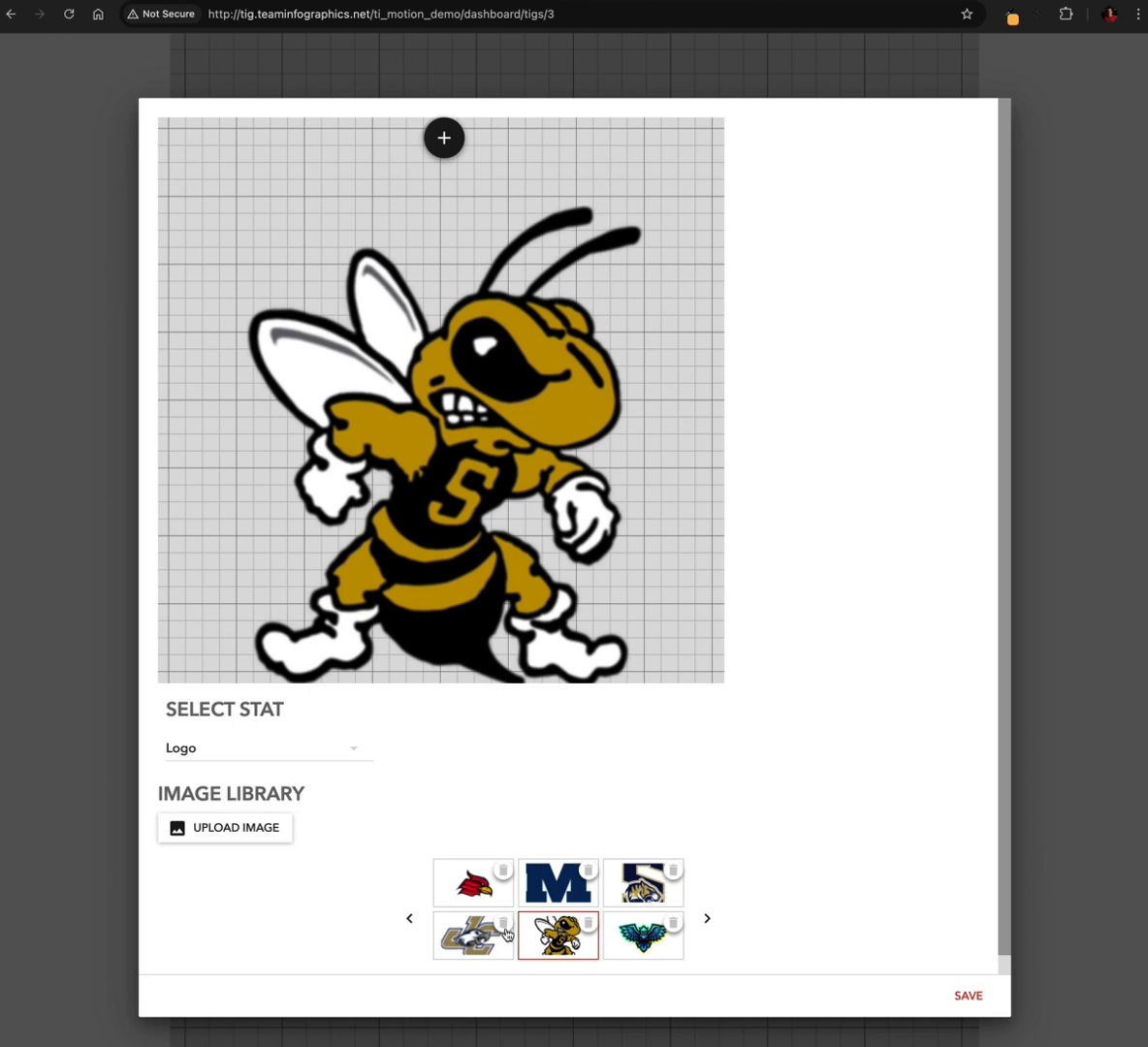
{"action": "left_click", "coordinate": [485, 933]}
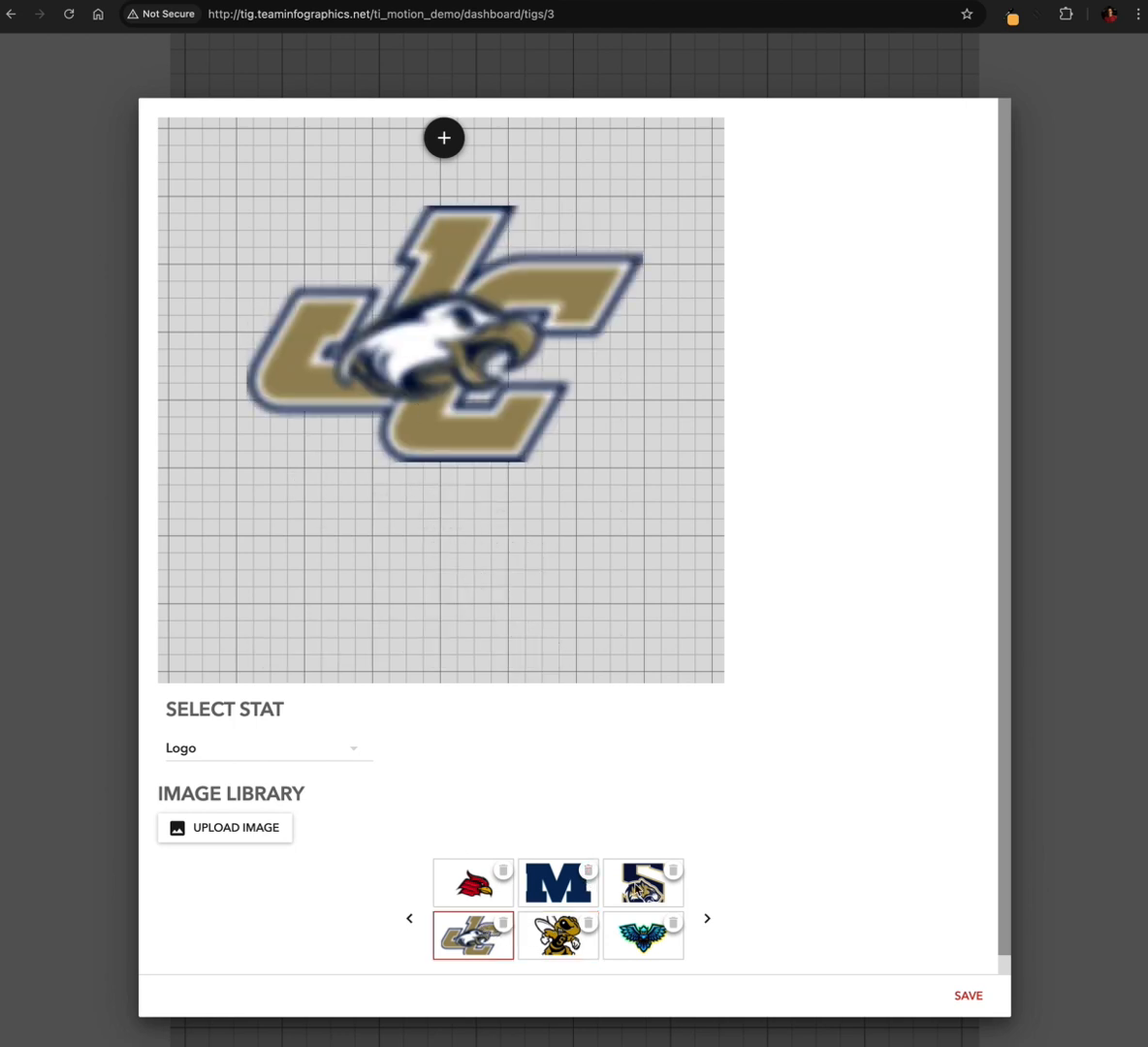
{"action": "left_click", "coordinate": [642, 883]}
{"action": "left_click", "coordinate": [473, 883]}
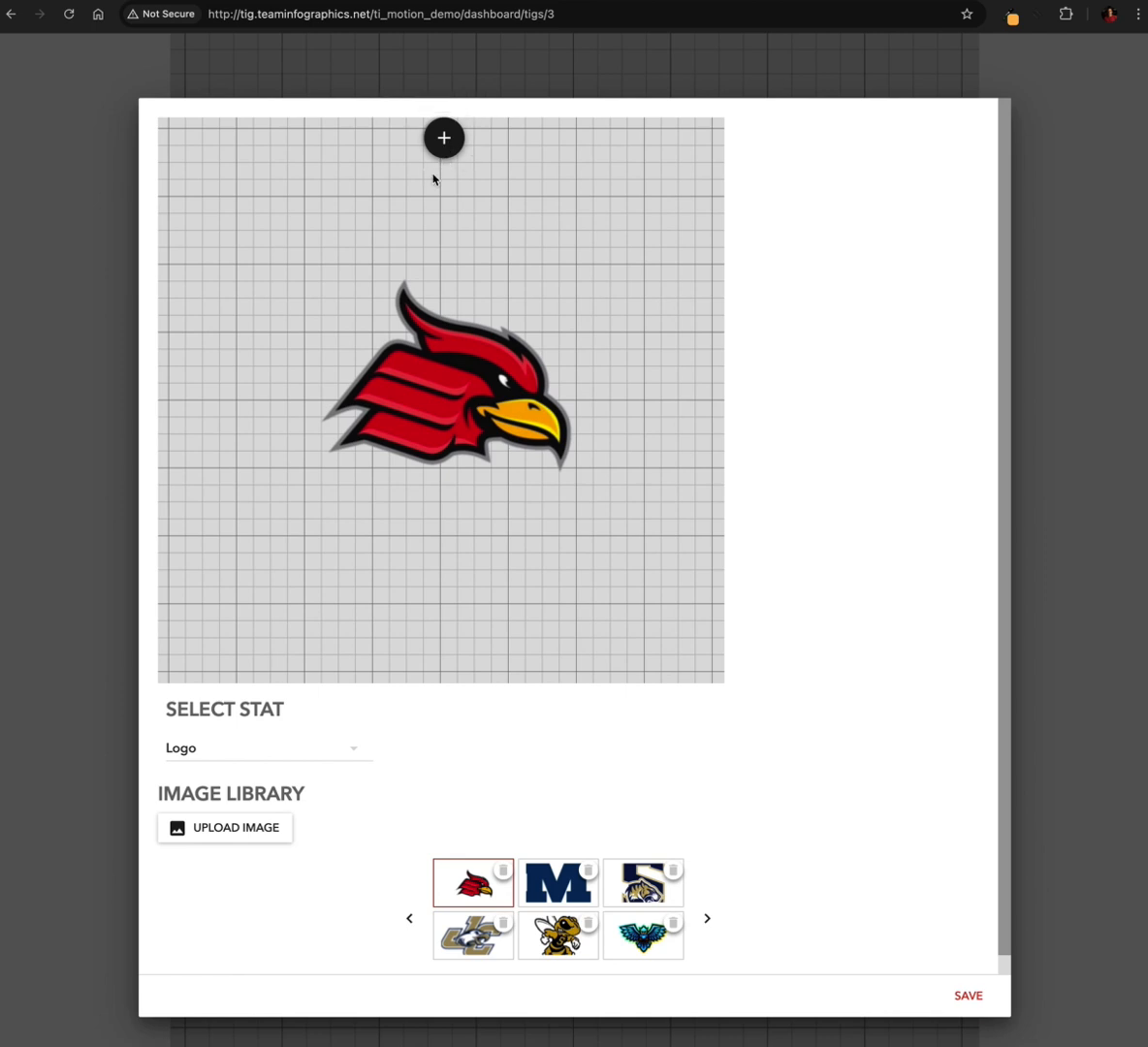
Enlarge the cardinal logo slightly, reposition it near the centre of the slide and save it
{"action": "left_click", "coordinate": [445, 141]}
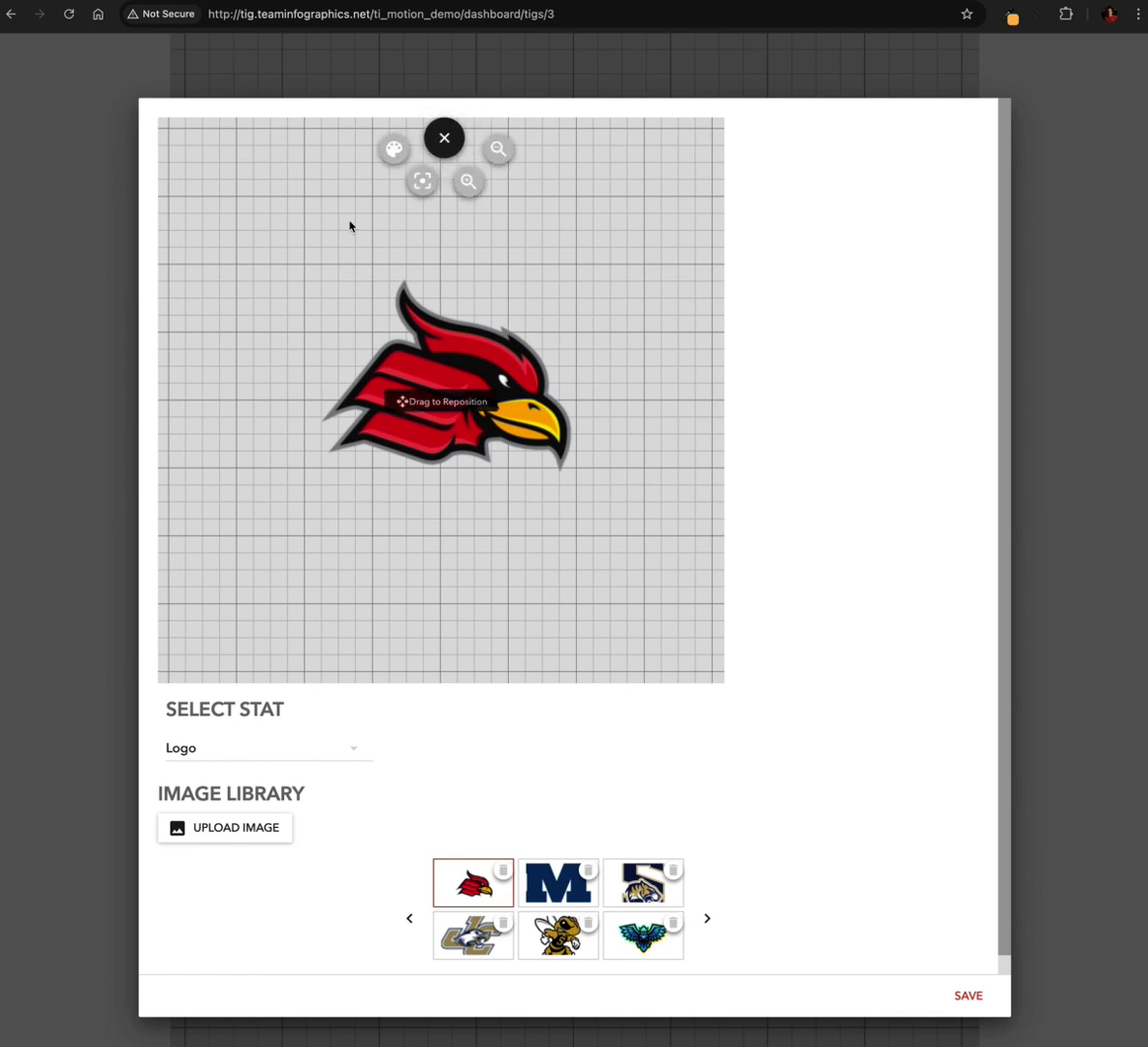
{"action": "mouse_move", "coordinate": [456, 309]}
{"action": "left_mouse_down"}
{"action": "mouse_move", "coordinate": [538, 346]}
{"action": "mouse_move", "coordinate": [474, 376]}
{"action": "mouse_move", "coordinate": [451, 323]}
{"action": "left_mouse_up"}
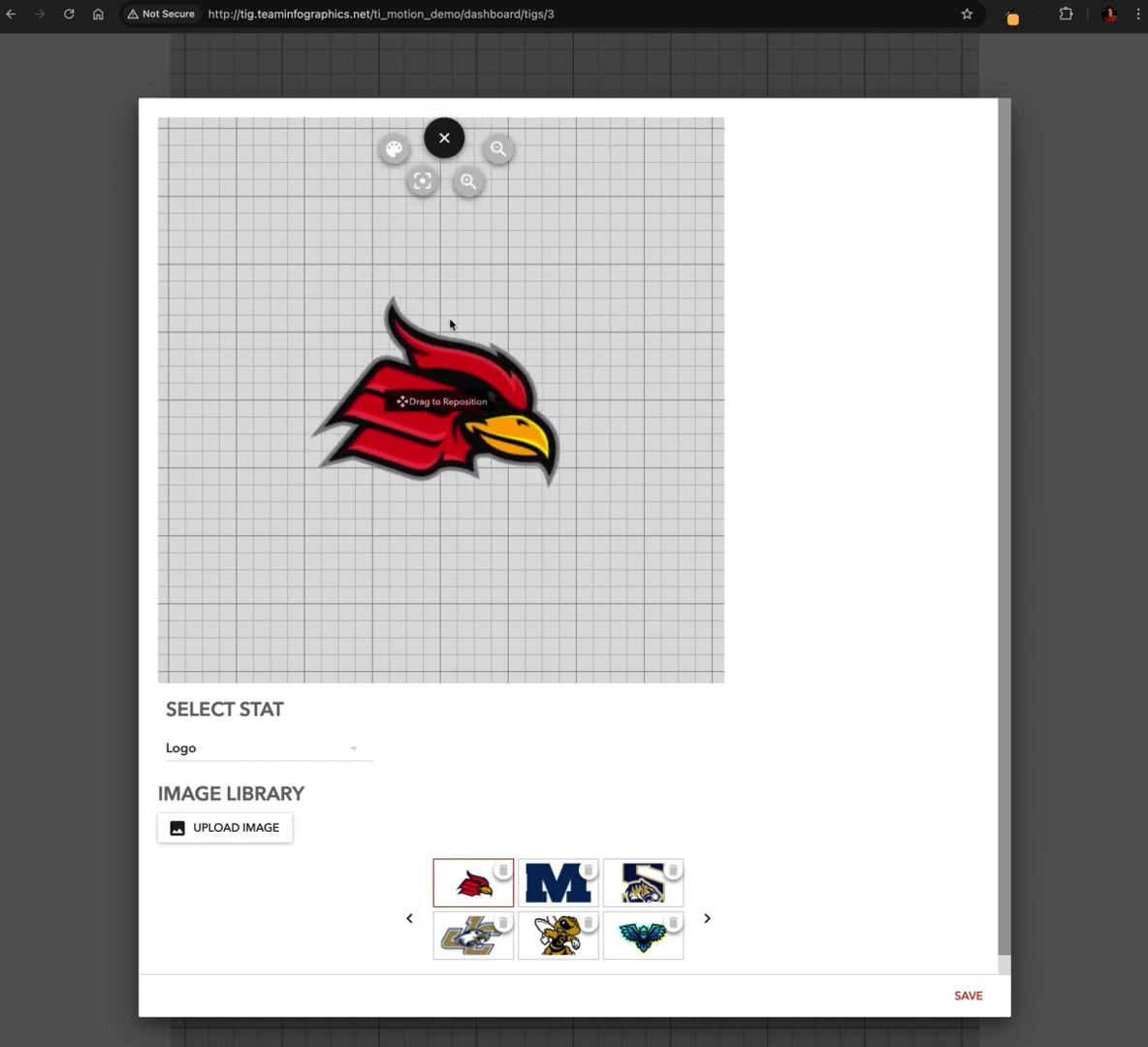
{"action": "left_click", "coordinate": [469, 184]}
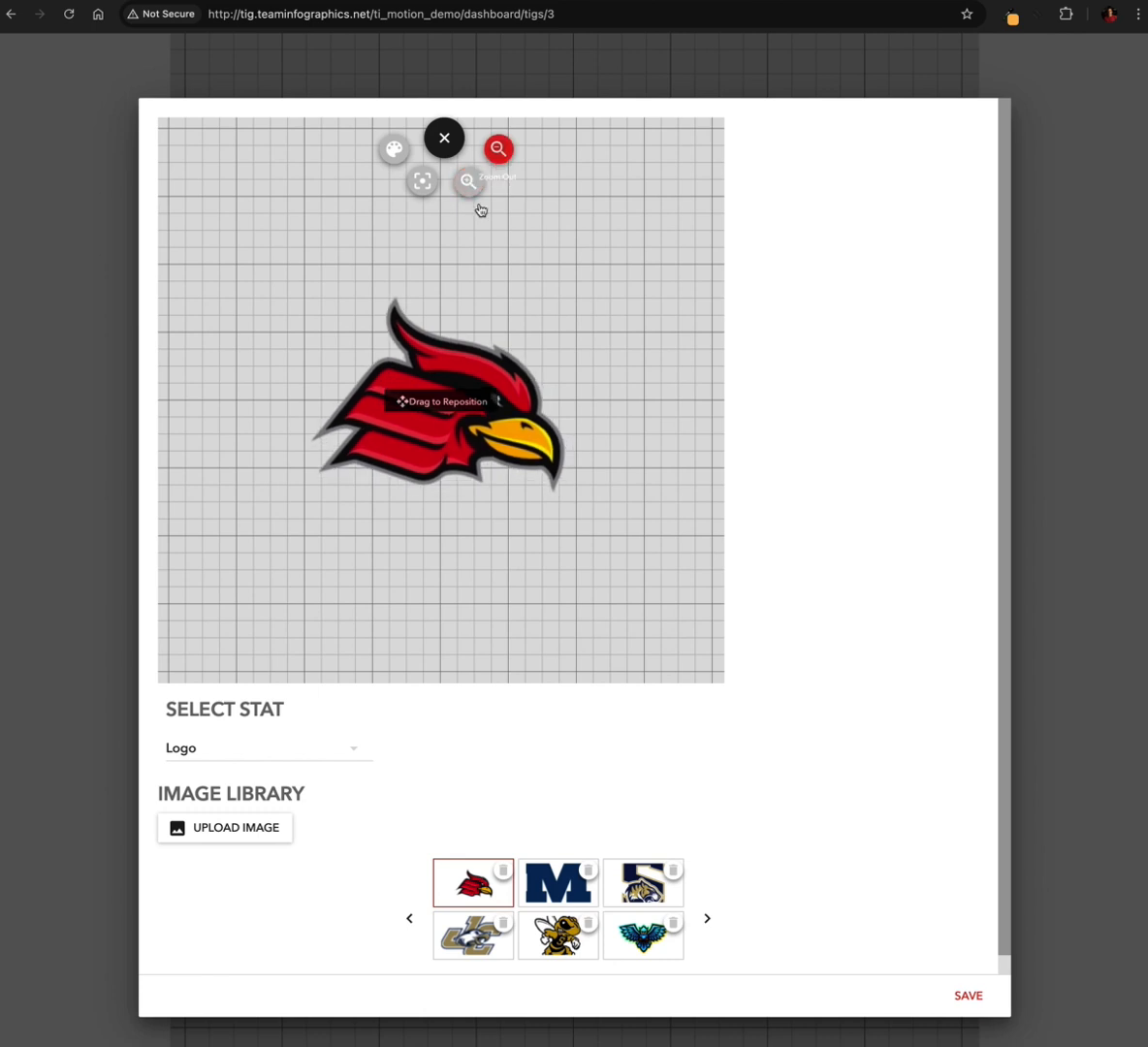
{"action": "left_click_drag", "start_coordinate": [482, 360], "coordinate": [465, 415]}
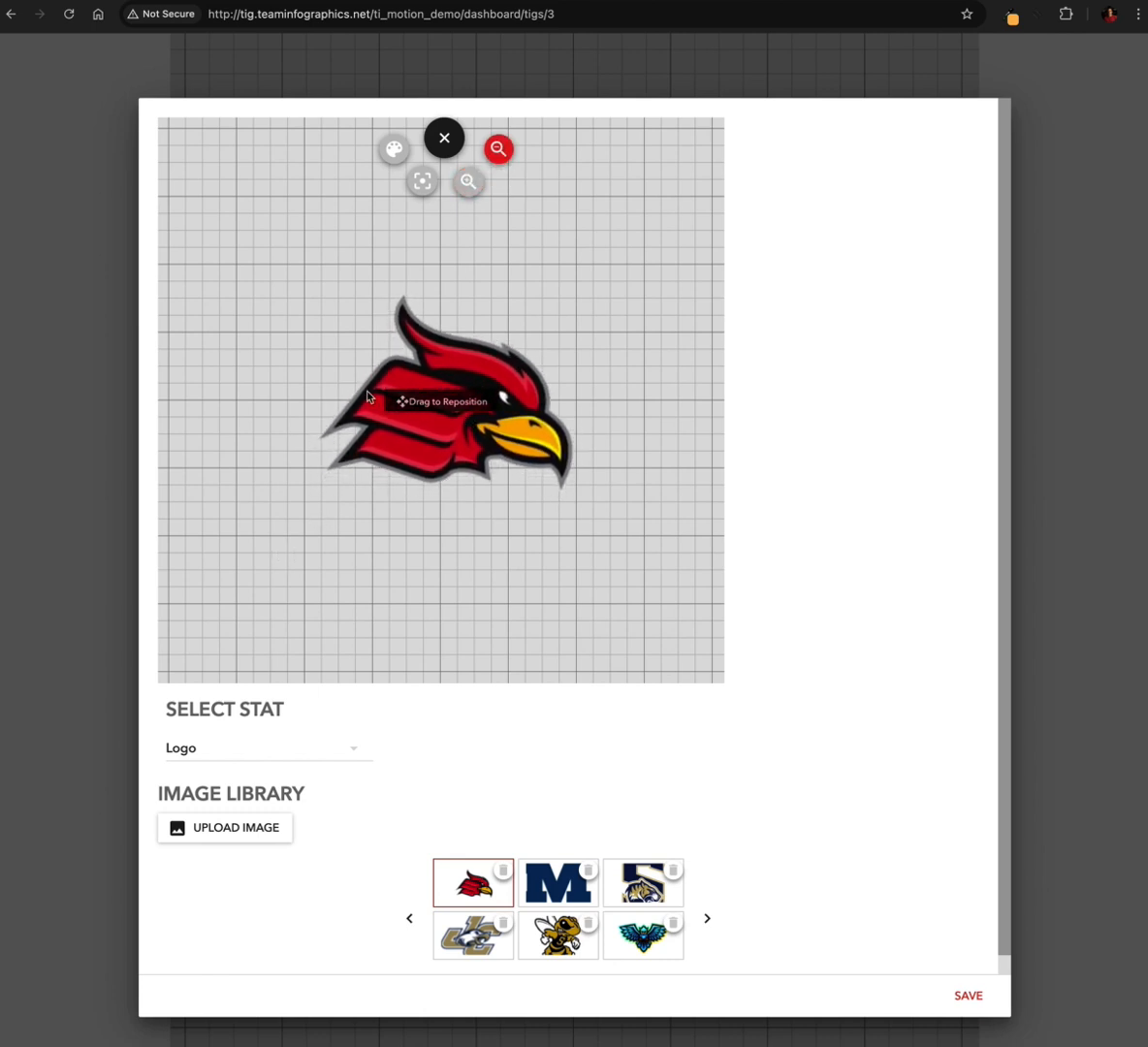
{"action": "left_click", "coordinate": [458, 148]}
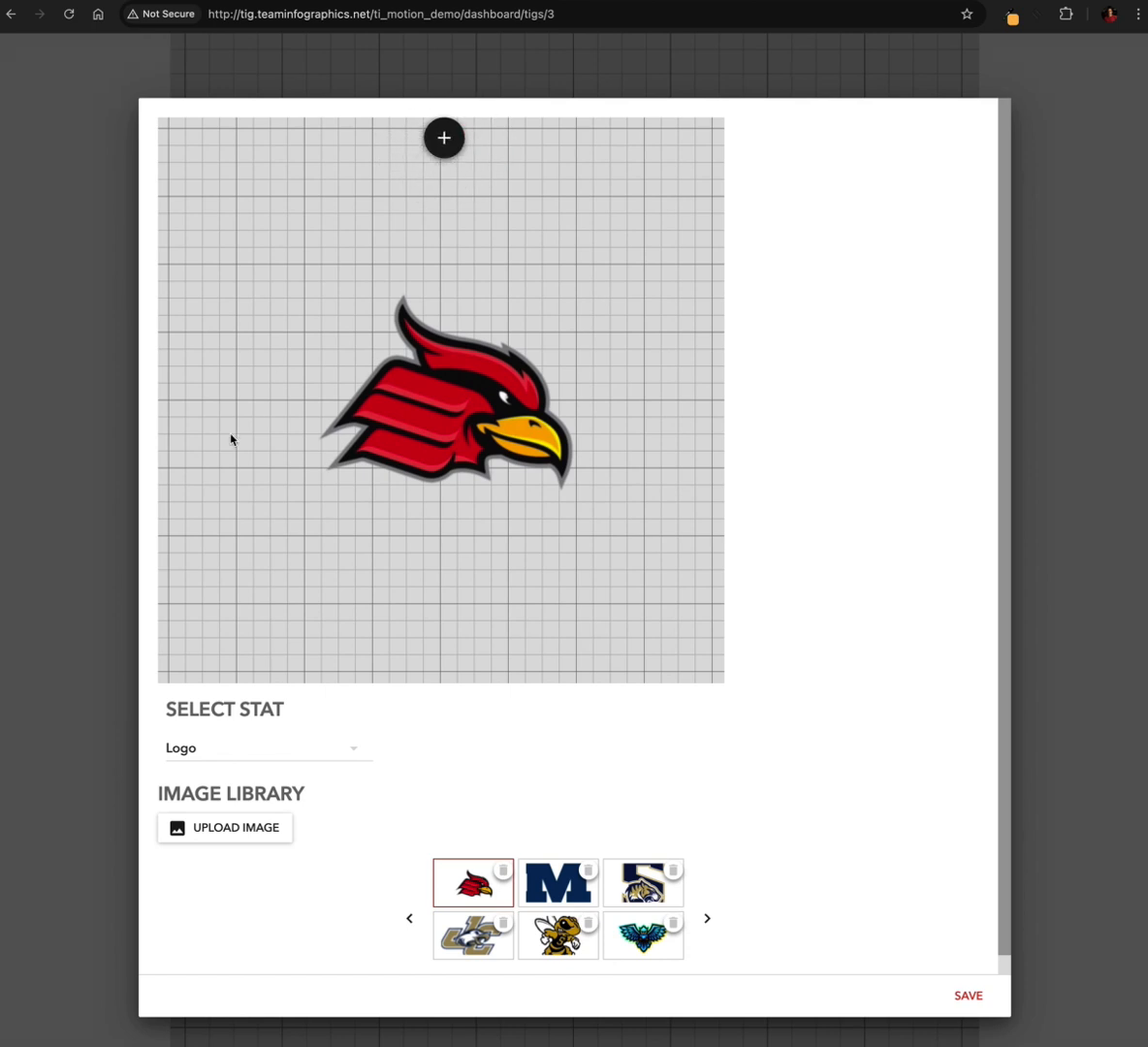
{"action": "left_click", "coordinate": [966, 996]}
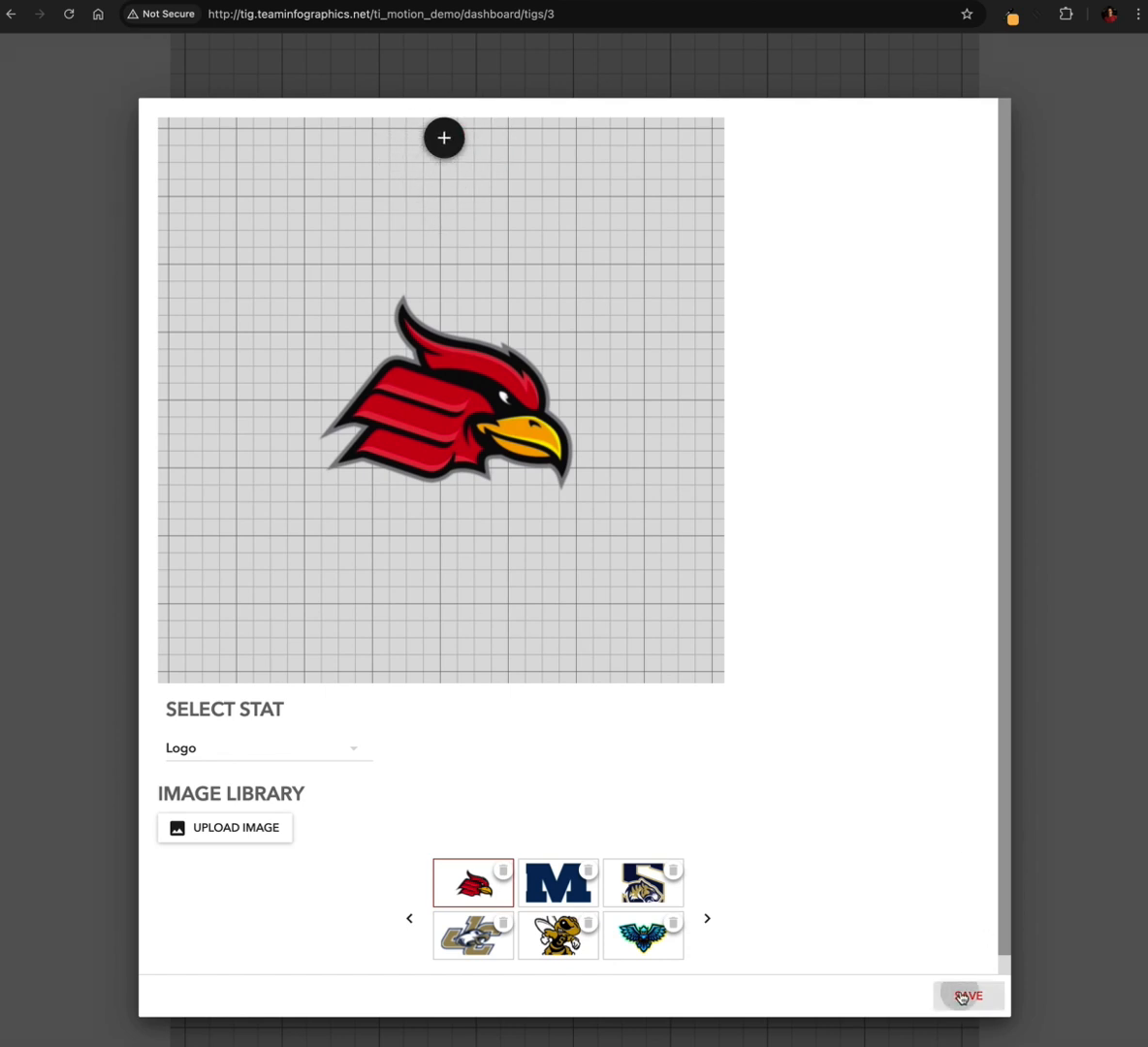
{"action": "scroll", "coordinate": [610, 555], "scroll_direction": "down", "scroll_amount": 5}
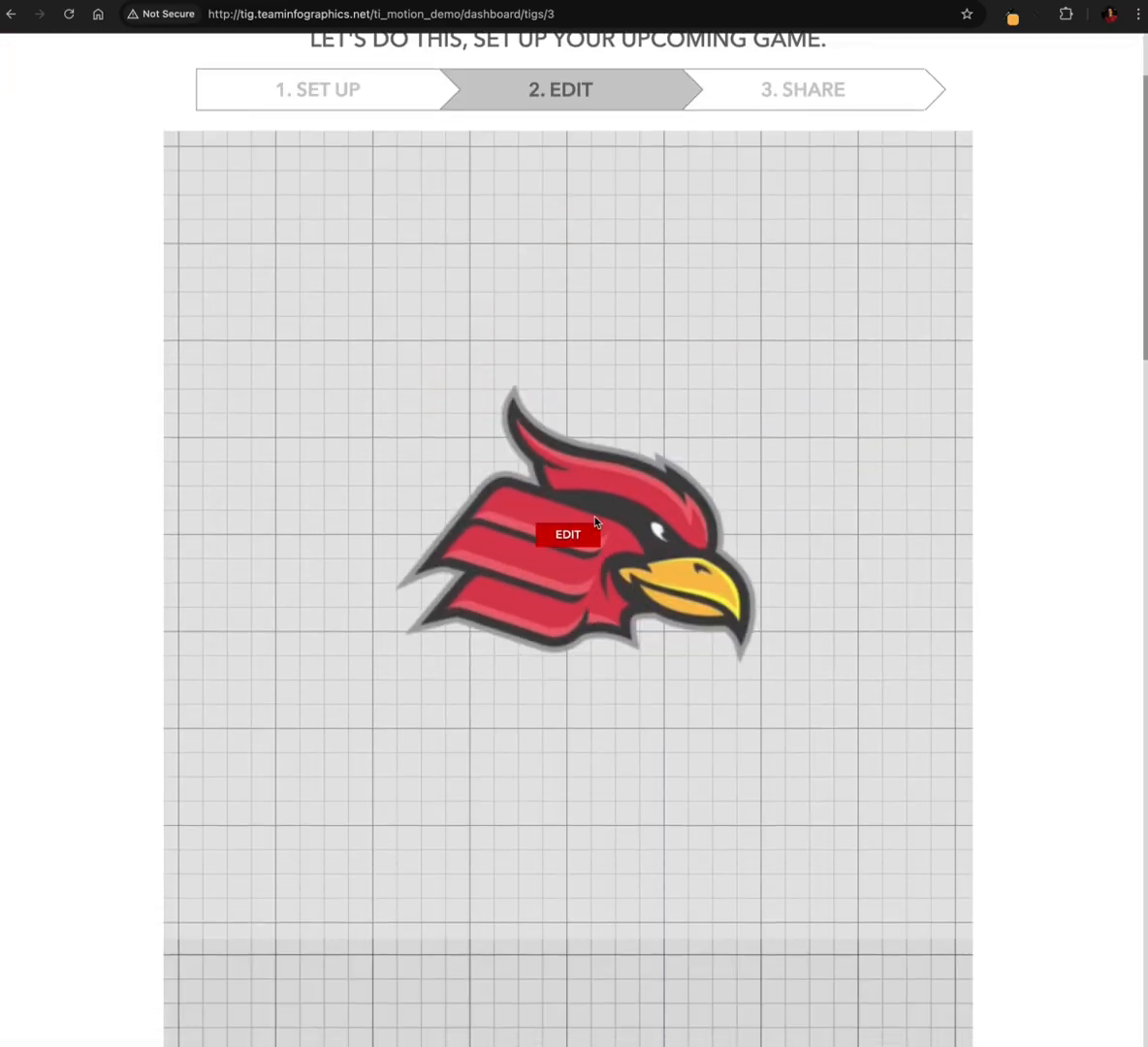
Review the logo, CARDINALS, outlined WIN and end slate slides, and finish editing to render the graphic
{"action": "scroll", "coordinate": [651, 549], "scroll_direction": "down", "scroll_amount": 5}
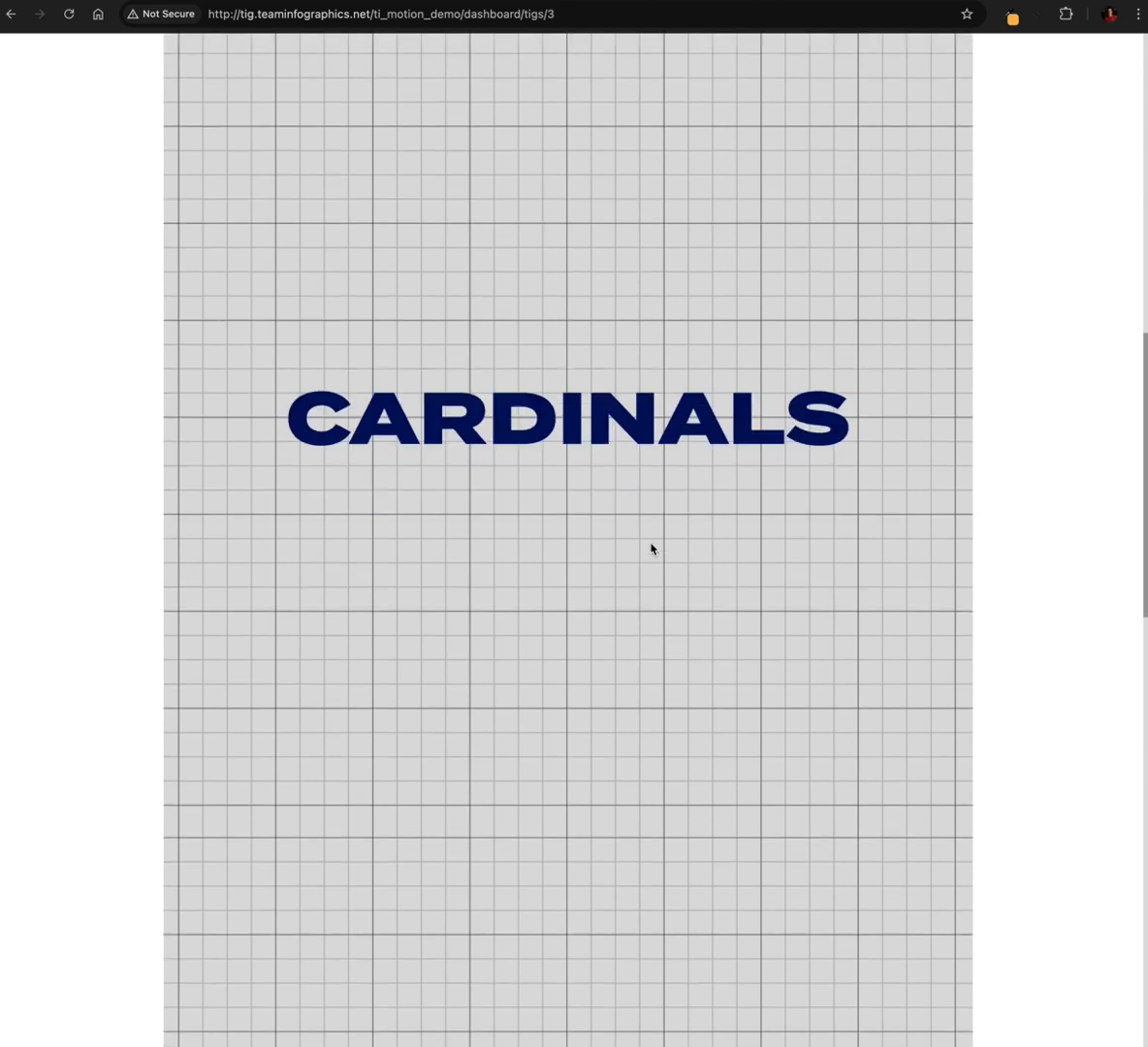
{"action": "scroll", "coordinate": [623, 551], "scroll_direction": "down", "scroll_amount": 10}
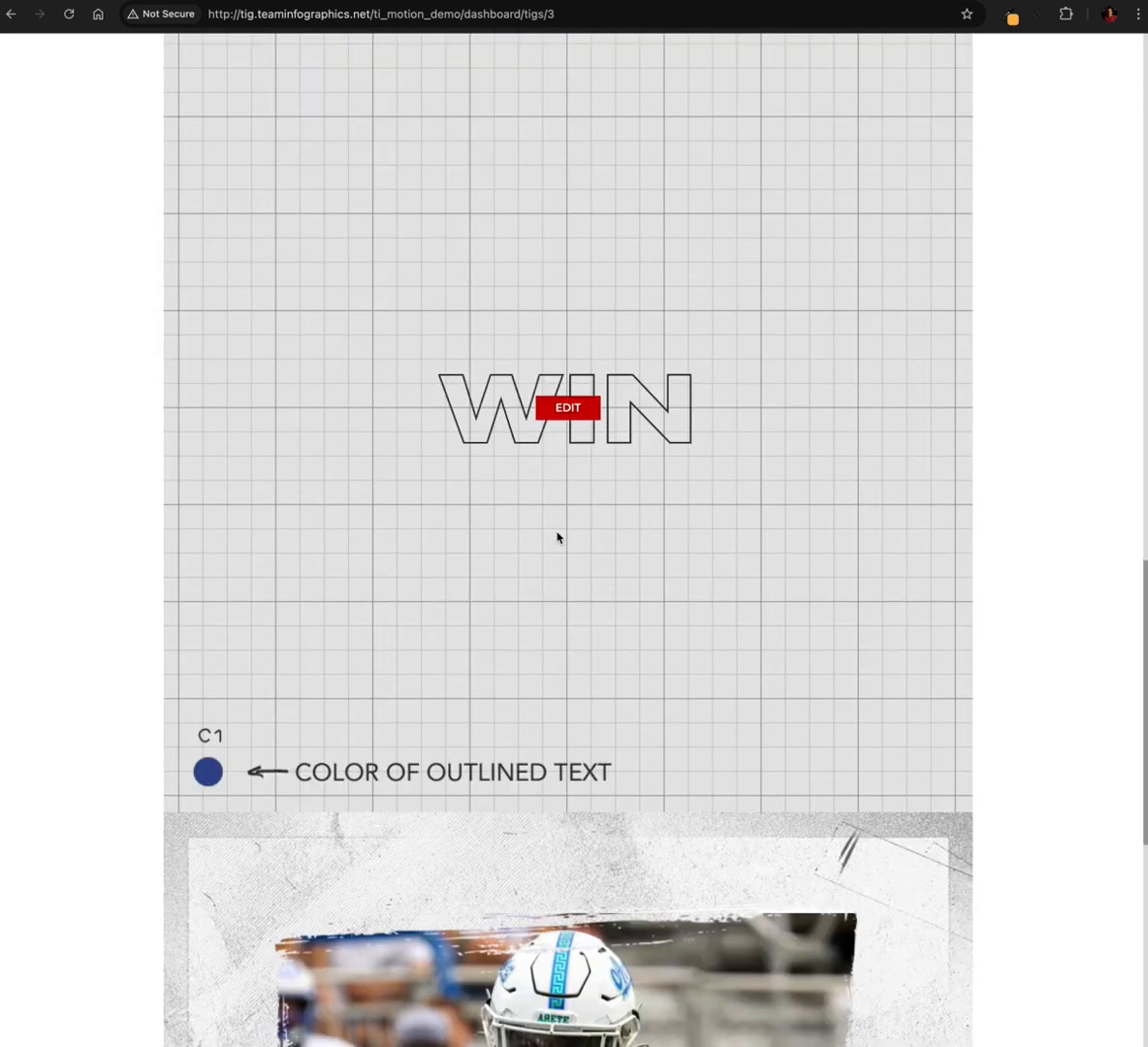
{"action": "scroll", "coordinate": [557, 537], "scroll_direction": "down", "scroll_amount": 6}
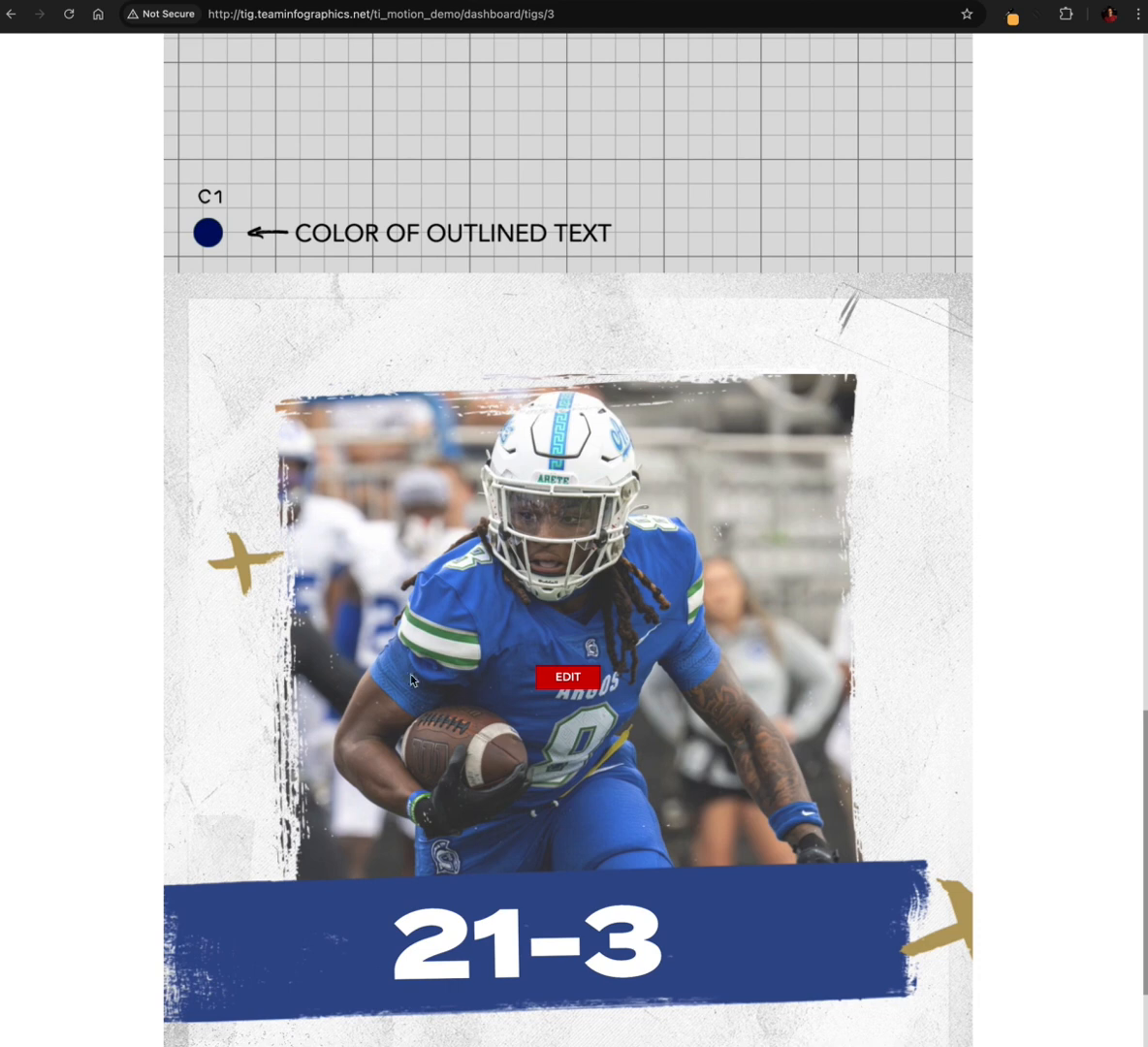
{"action": "scroll", "coordinate": [437, 688], "scroll_direction": "down", "scroll_amount": 1}
{"action": "scroll", "coordinate": [417, 694], "scroll_direction": "down", "scroll_amount": 1}
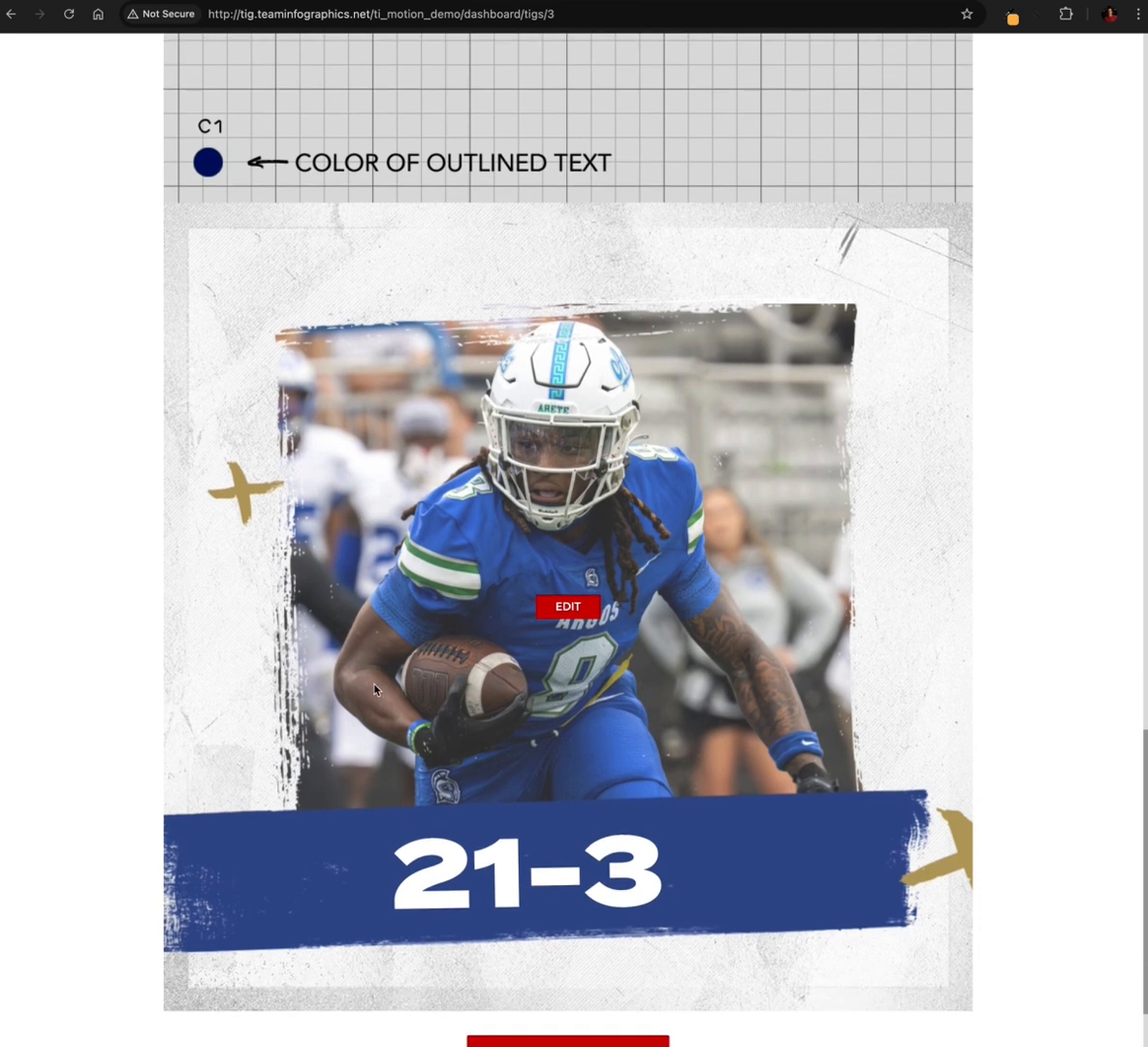
{"action": "scroll", "coordinate": [374, 690], "scroll_direction": "down", "scroll_amount": 2}
{"action": "left_click", "coordinate": [558, 965]}
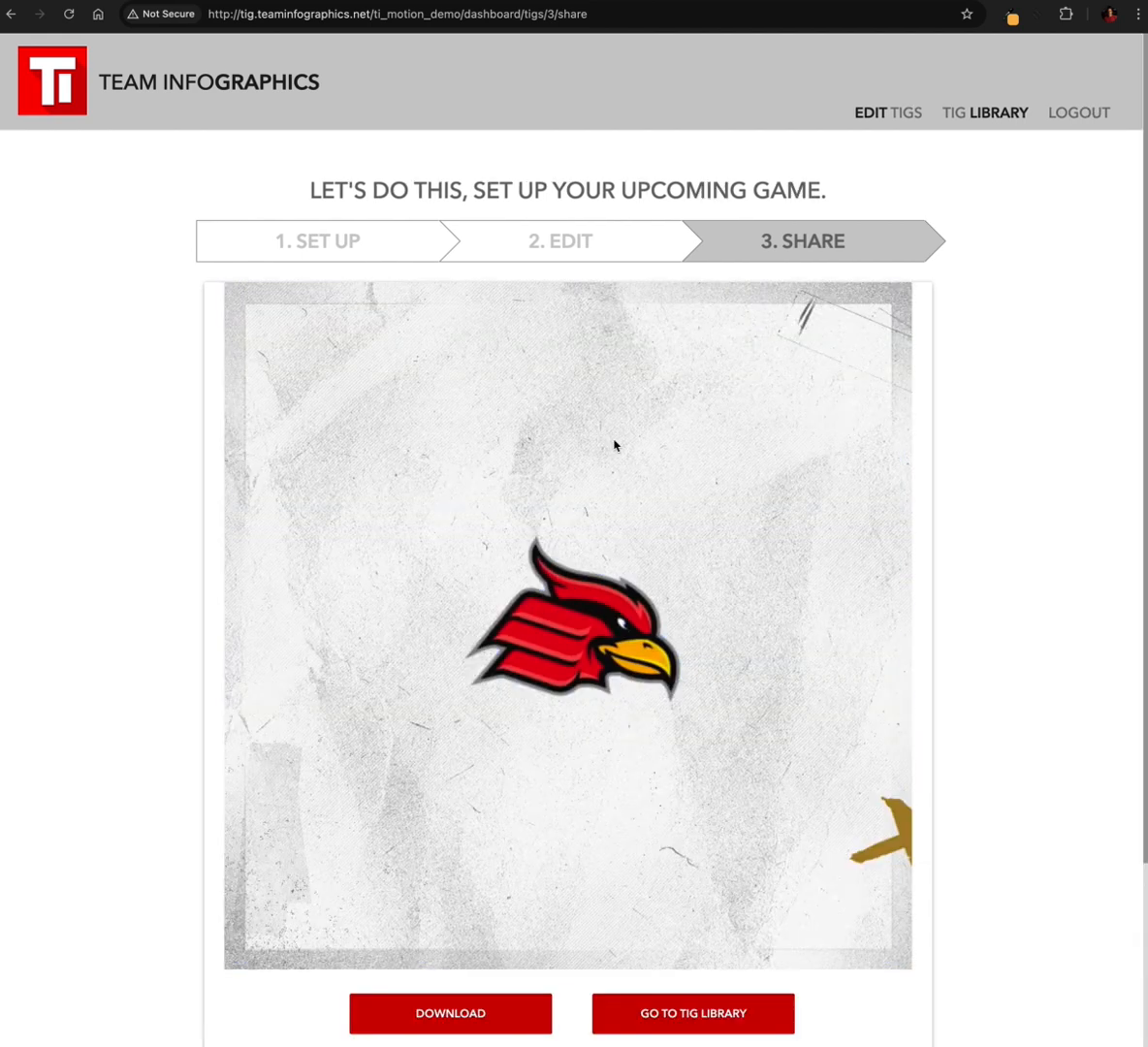
Preview the rendered motion graphic on the Share page and look through the saved graphics in the TIG library
{"action": "scroll", "coordinate": [877, 615], "scroll_direction": "down", "scroll_amount": 1}
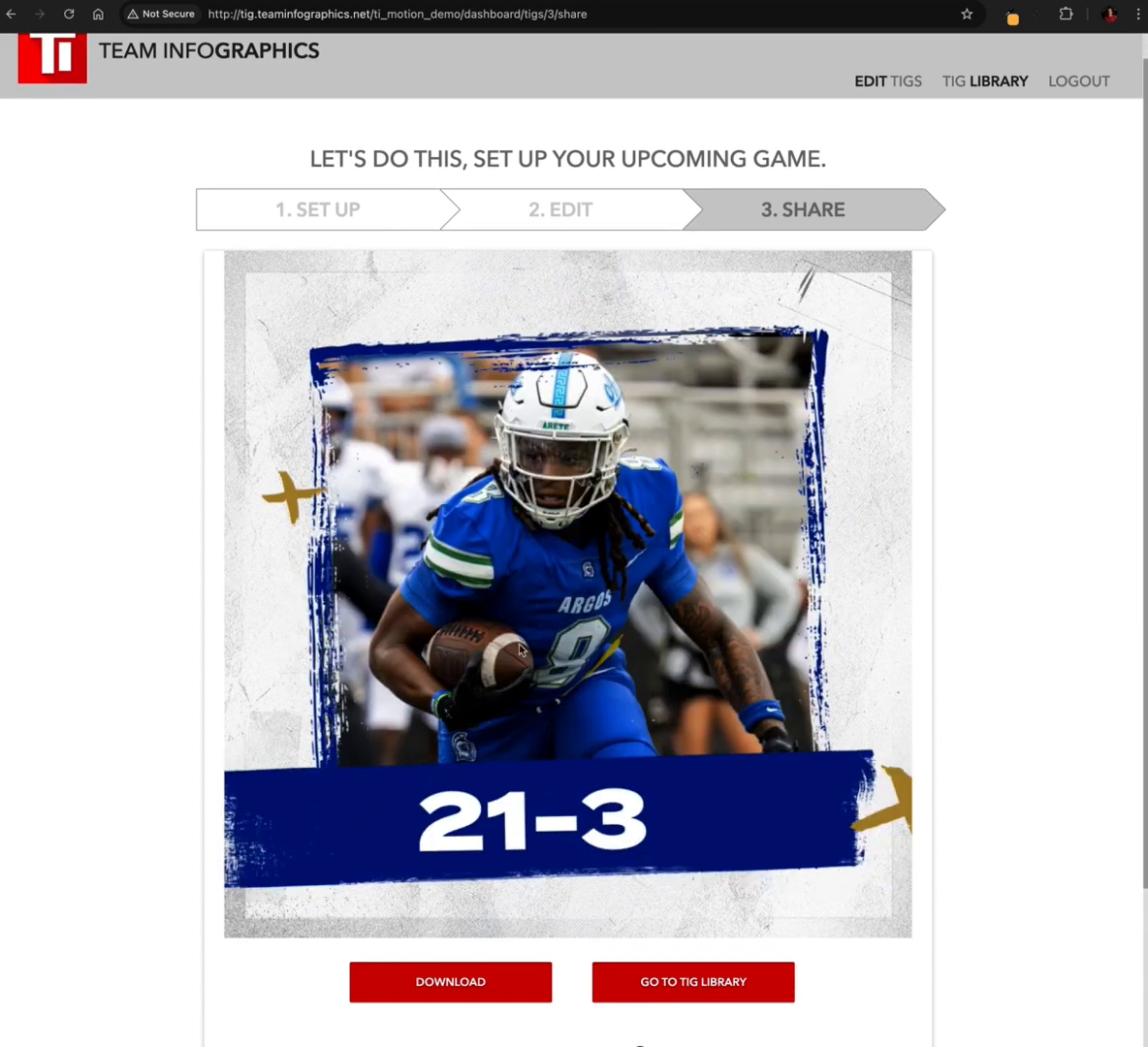
{"action": "scroll", "coordinate": [857, 657], "scroll_direction": "down", "scroll_amount": 1}
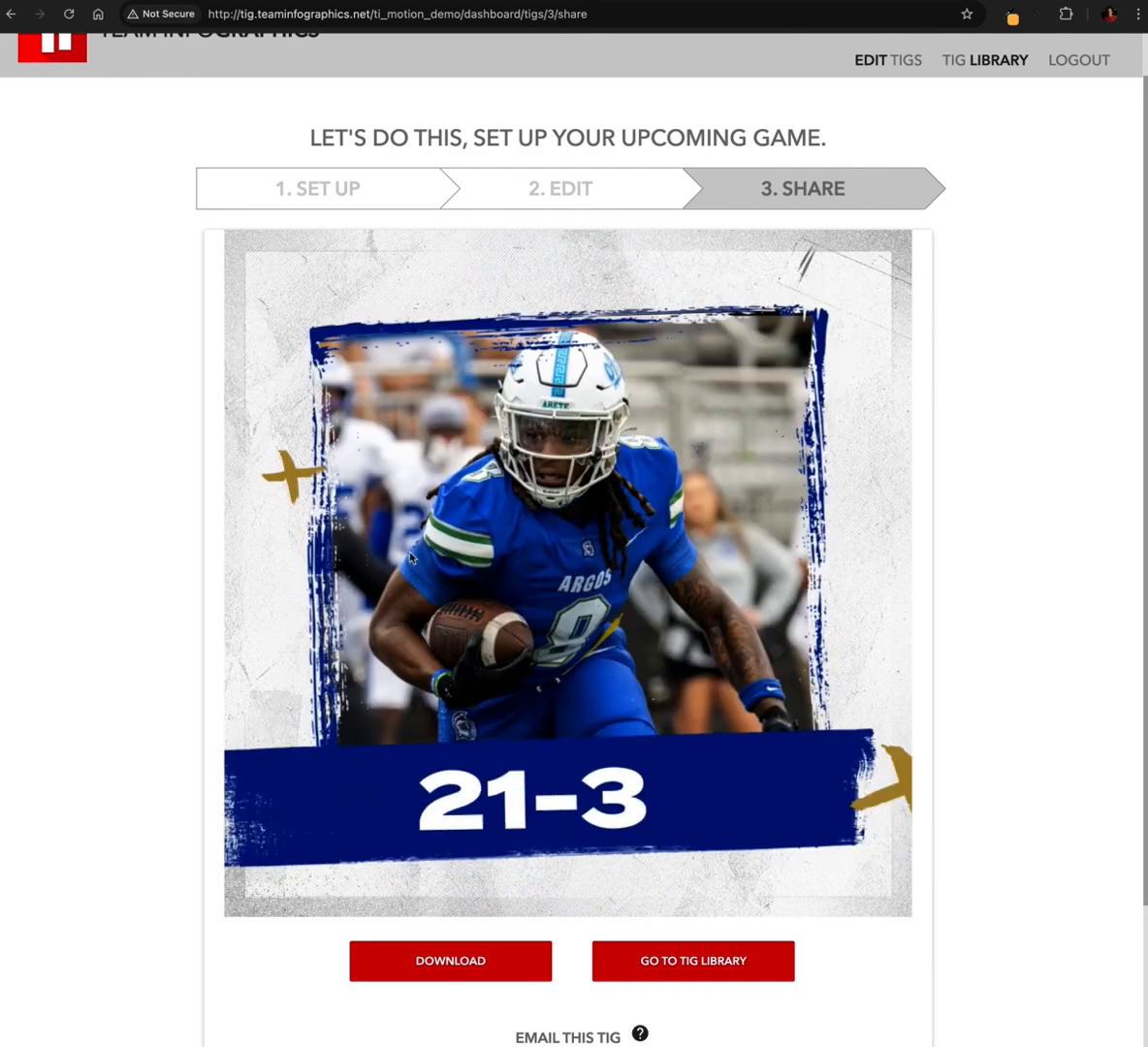
{"action": "scroll", "coordinate": [854, 529], "scroll_direction": "down", "scroll_amount": 1}
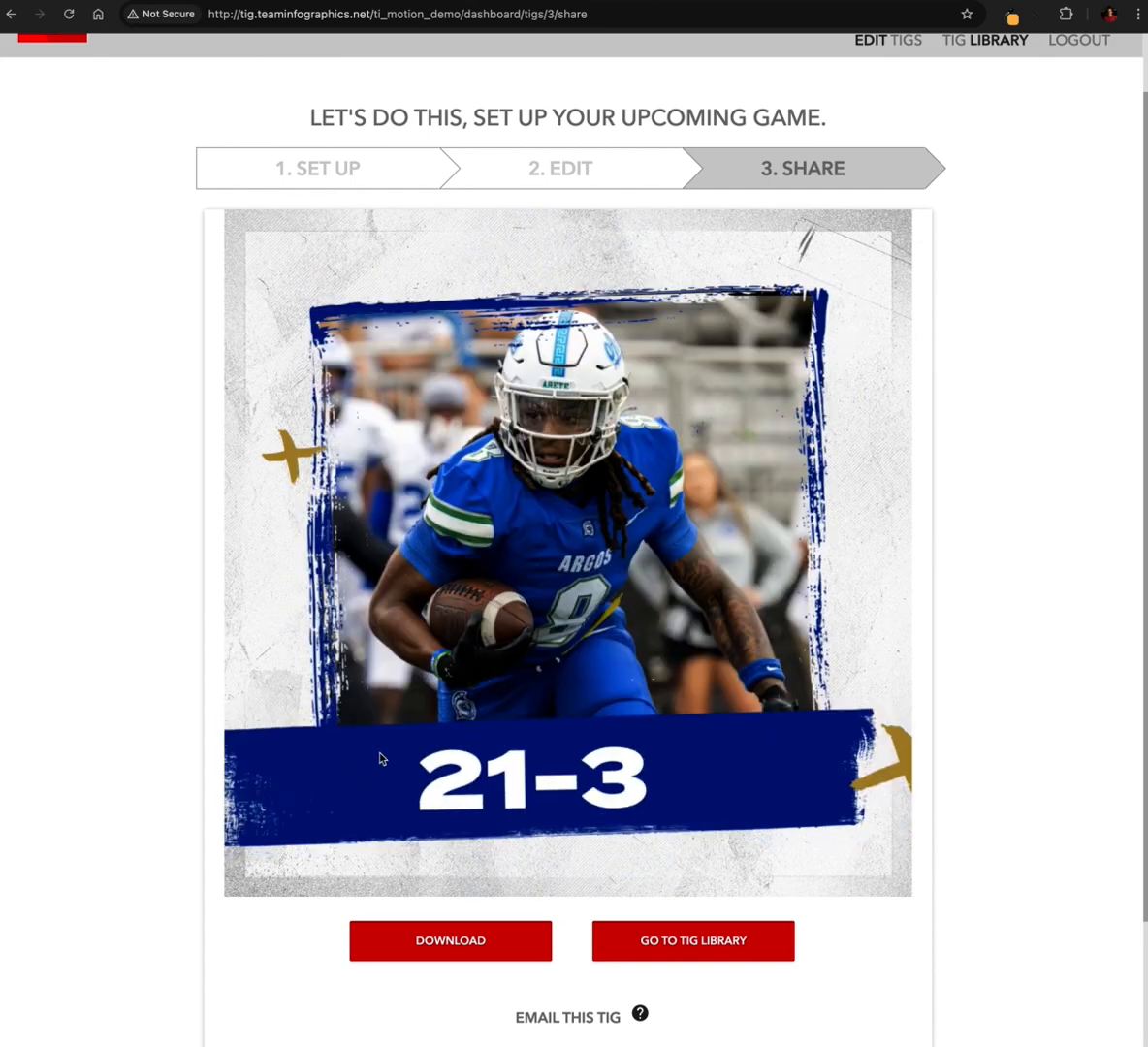
{"action": "scroll", "coordinate": [709, 502], "scroll_direction": "up", "scroll_amount": 2}
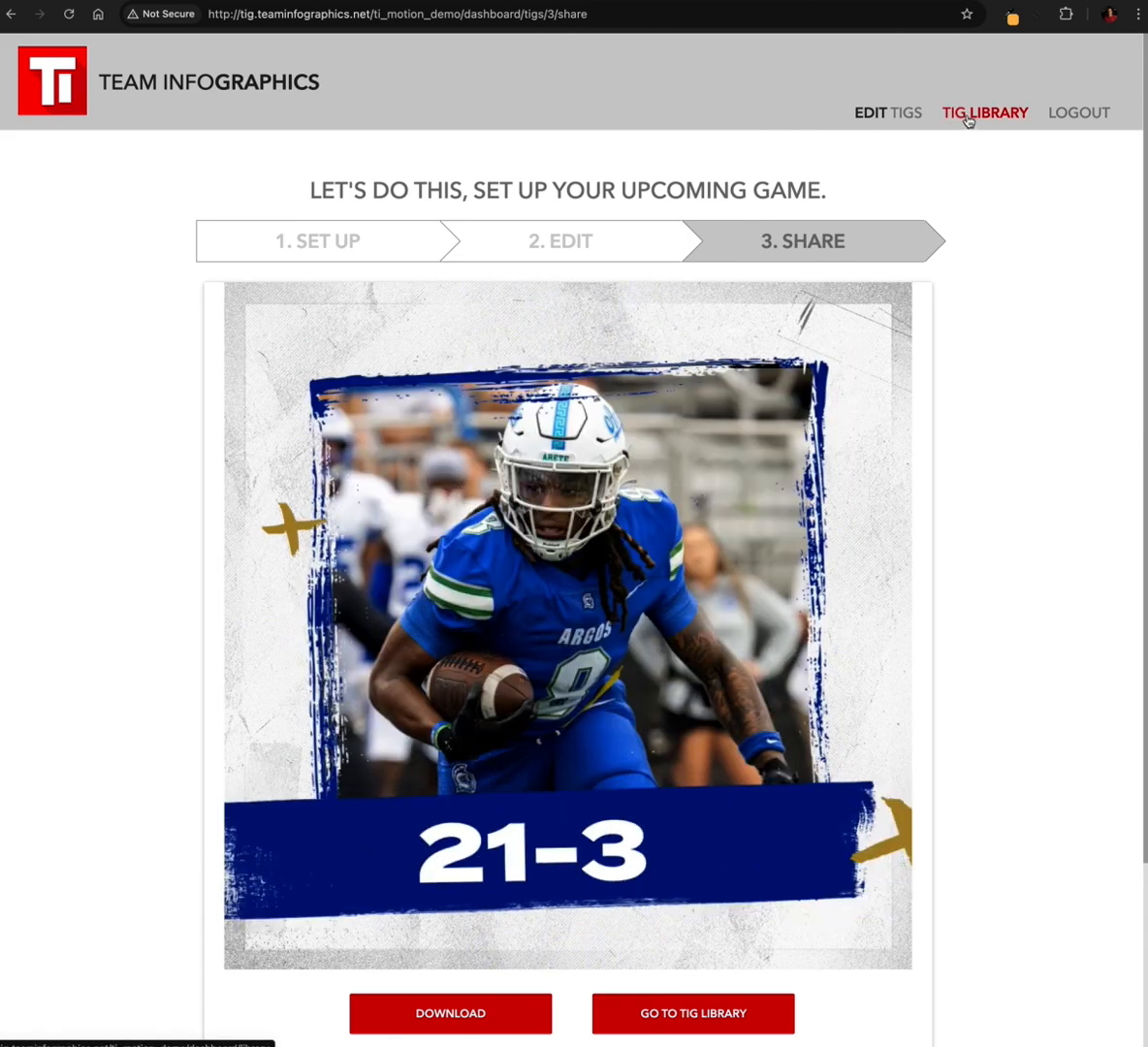
{"action": "left_click", "coordinate": [969, 115]}
{"action": "scroll", "coordinate": [609, 517], "scroll_direction": "down", "scroll_amount": 2}
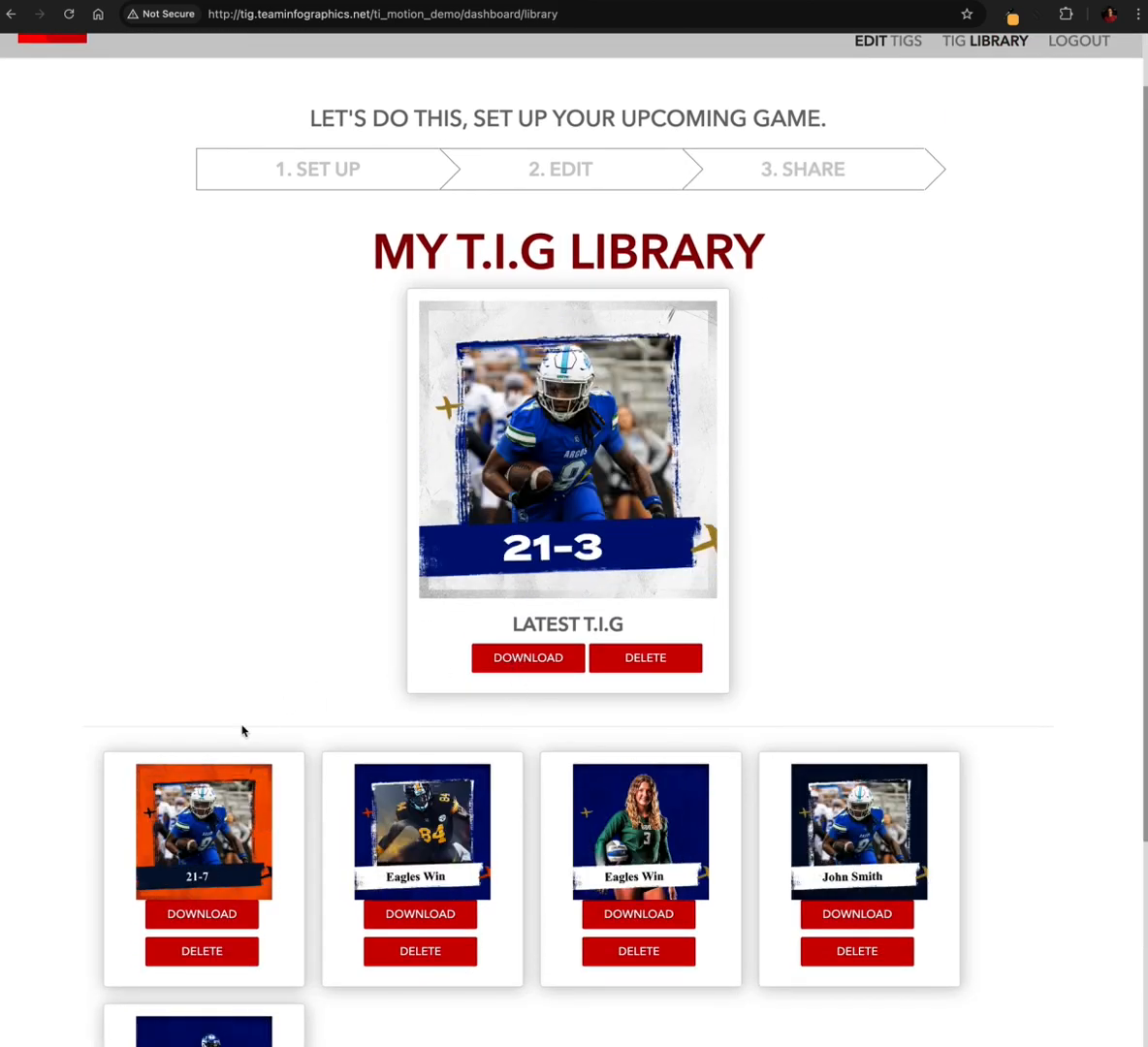
{"action": "scroll", "coordinate": [545, 815], "scroll_direction": "down", "scroll_amount": 3}
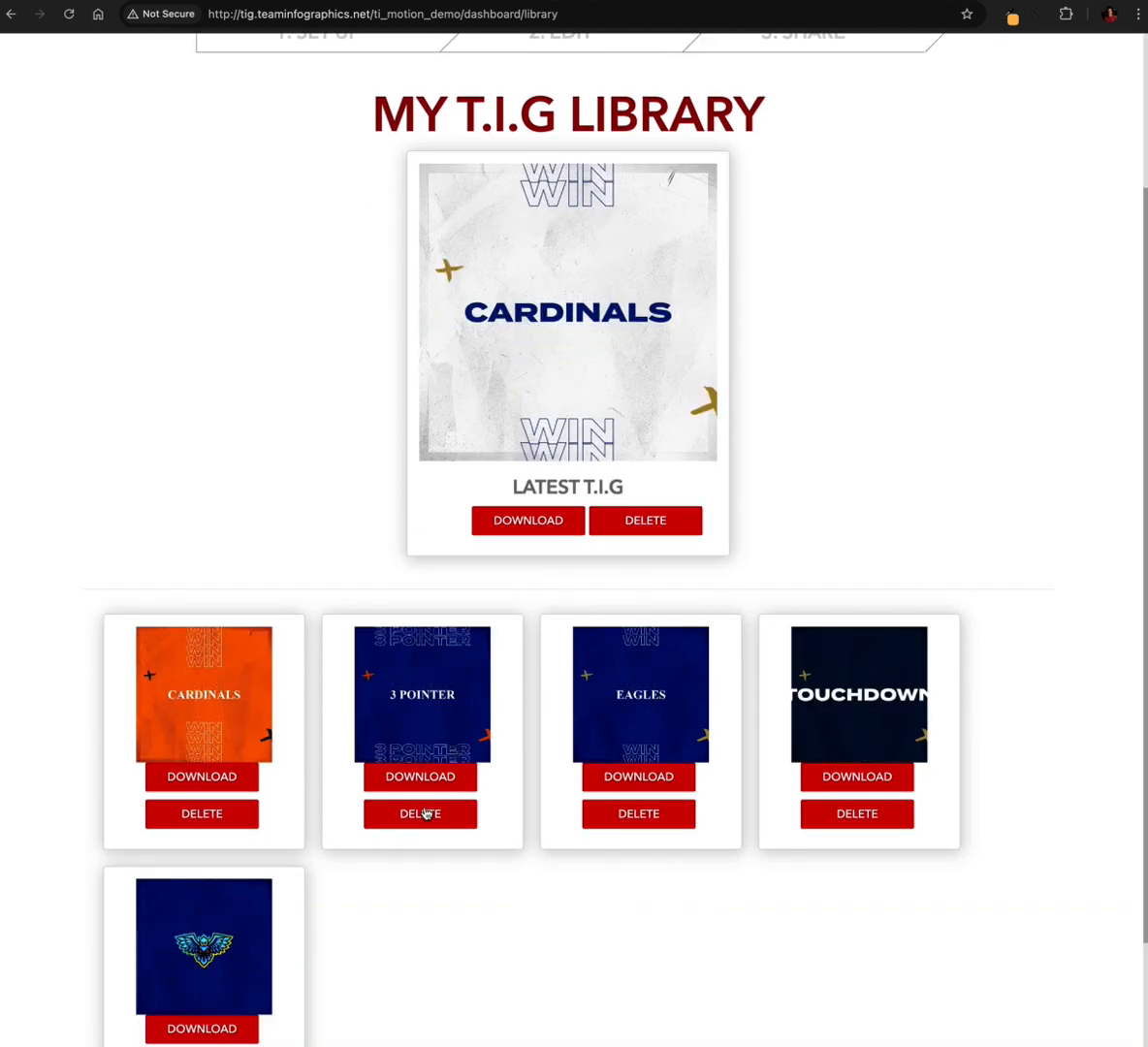
{"action": "scroll", "coordinate": [426, 814], "scroll_direction": "up", "scroll_amount": 1}
{"action": "scroll", "coordinate": [431, 574], "scroll_direction": "up", "scroll_amount": 3}
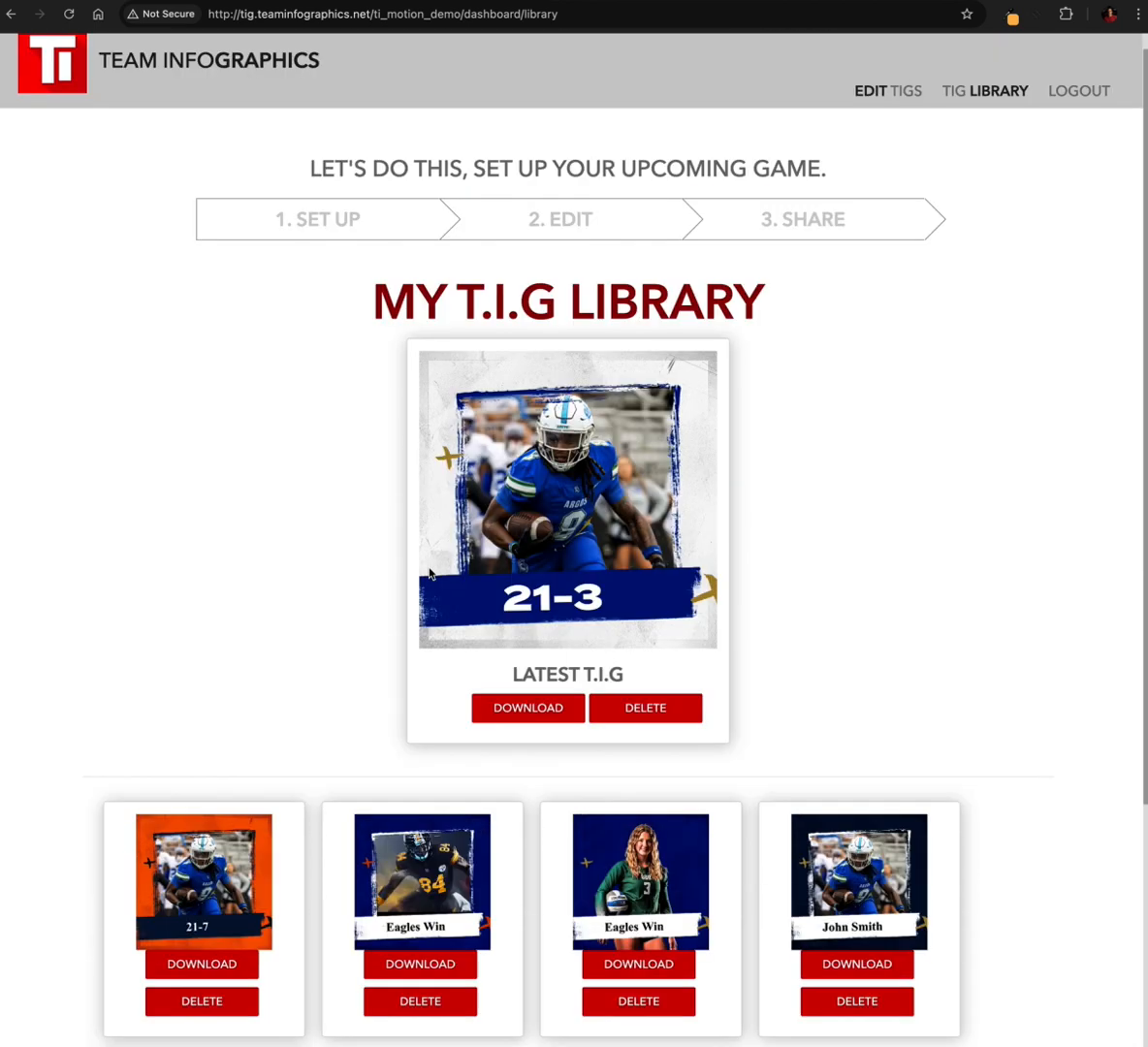
Reopen the BRUSH(2) 1:1 template for editing and go to its end slate
{"action": "left_click", "coordinate": [529, 219]}
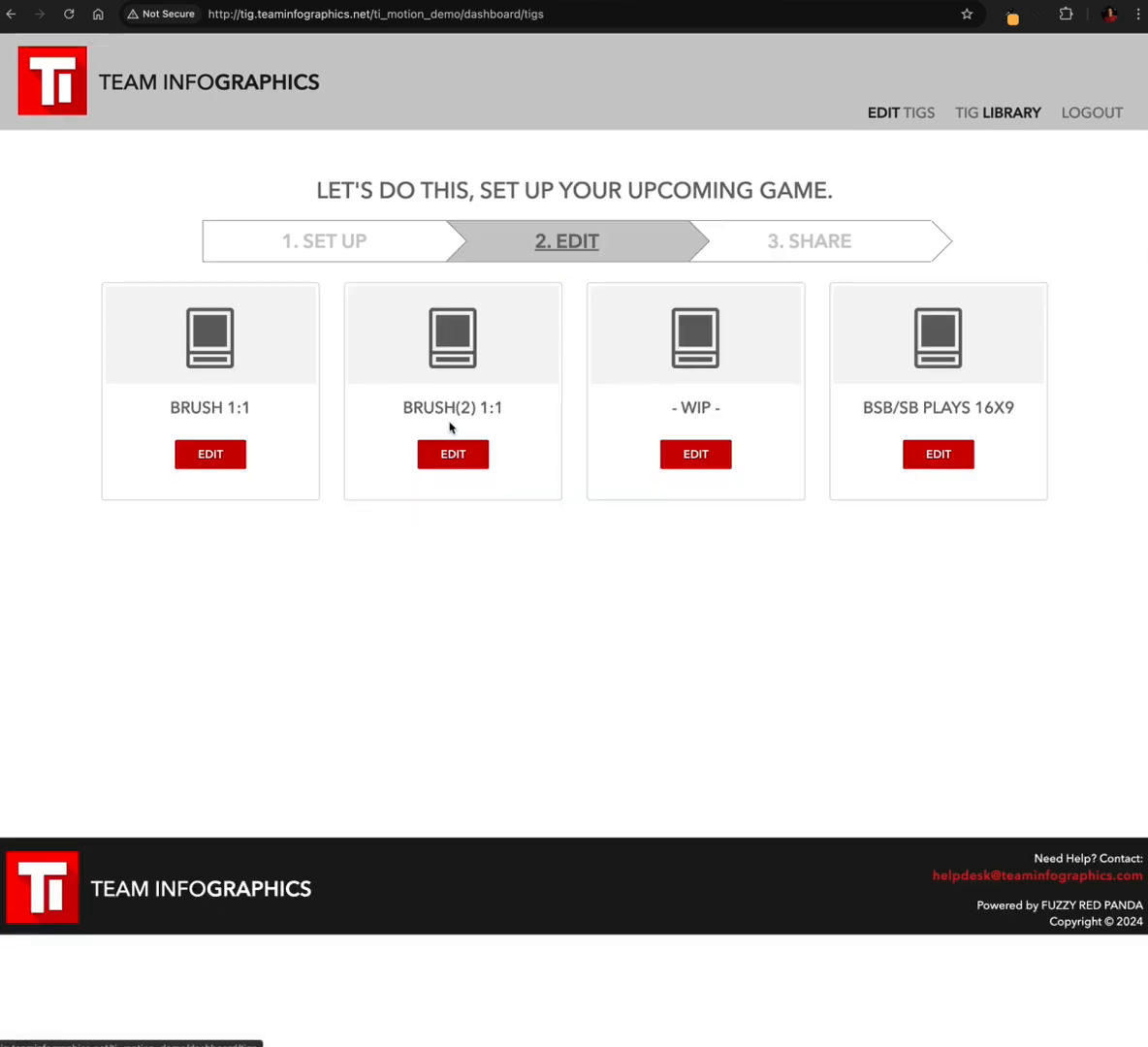
{"action": "left_click", "coordinate": [452, 453]}
{"action": "scroll", "coordinate": [489, 631], "scroll_direction": "down", "scroll_amount": 5}
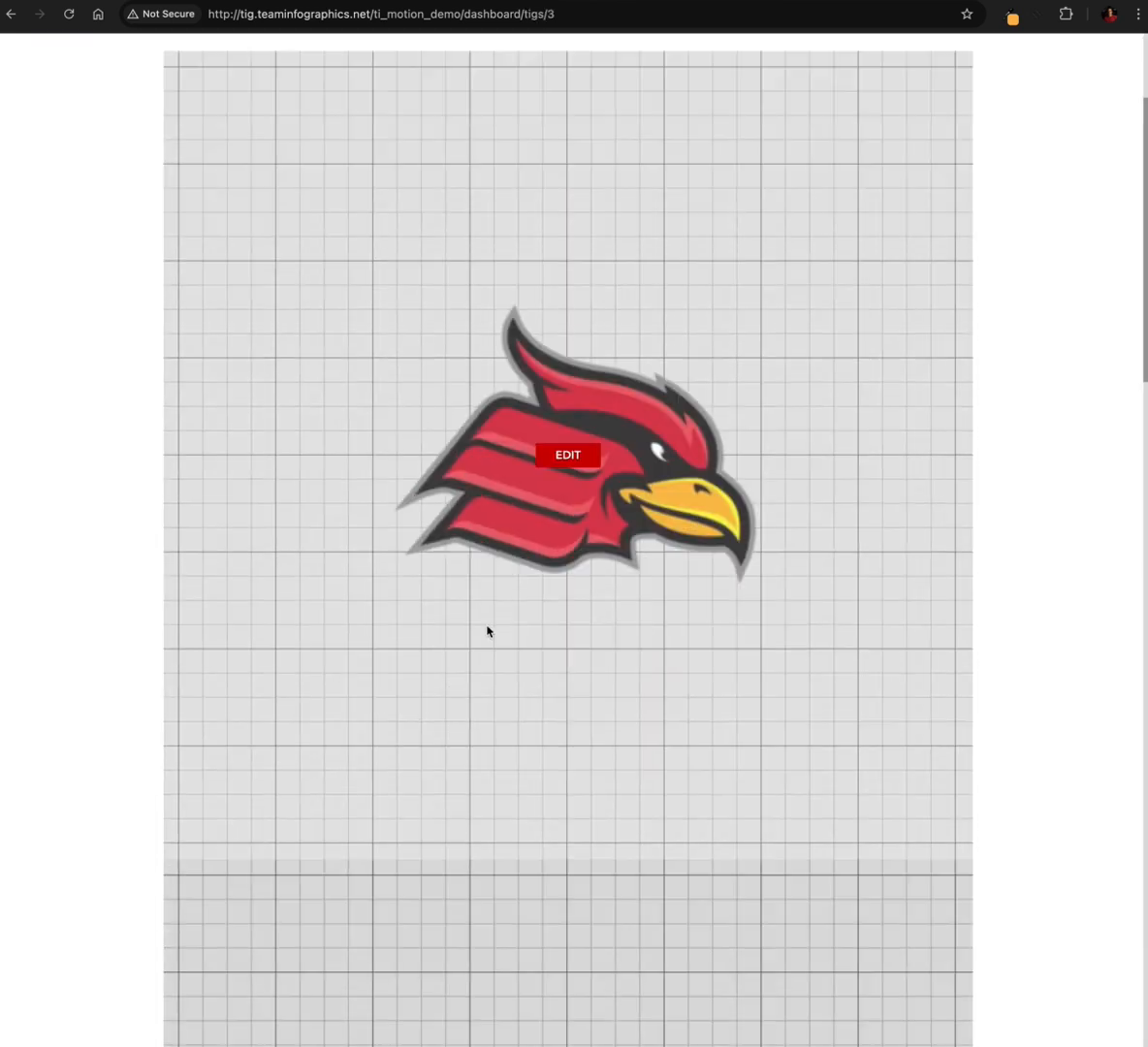
{"action": "scroll", "coordinate": [488, 633], "scroll_direction": "down", "scroll_amount": 15}
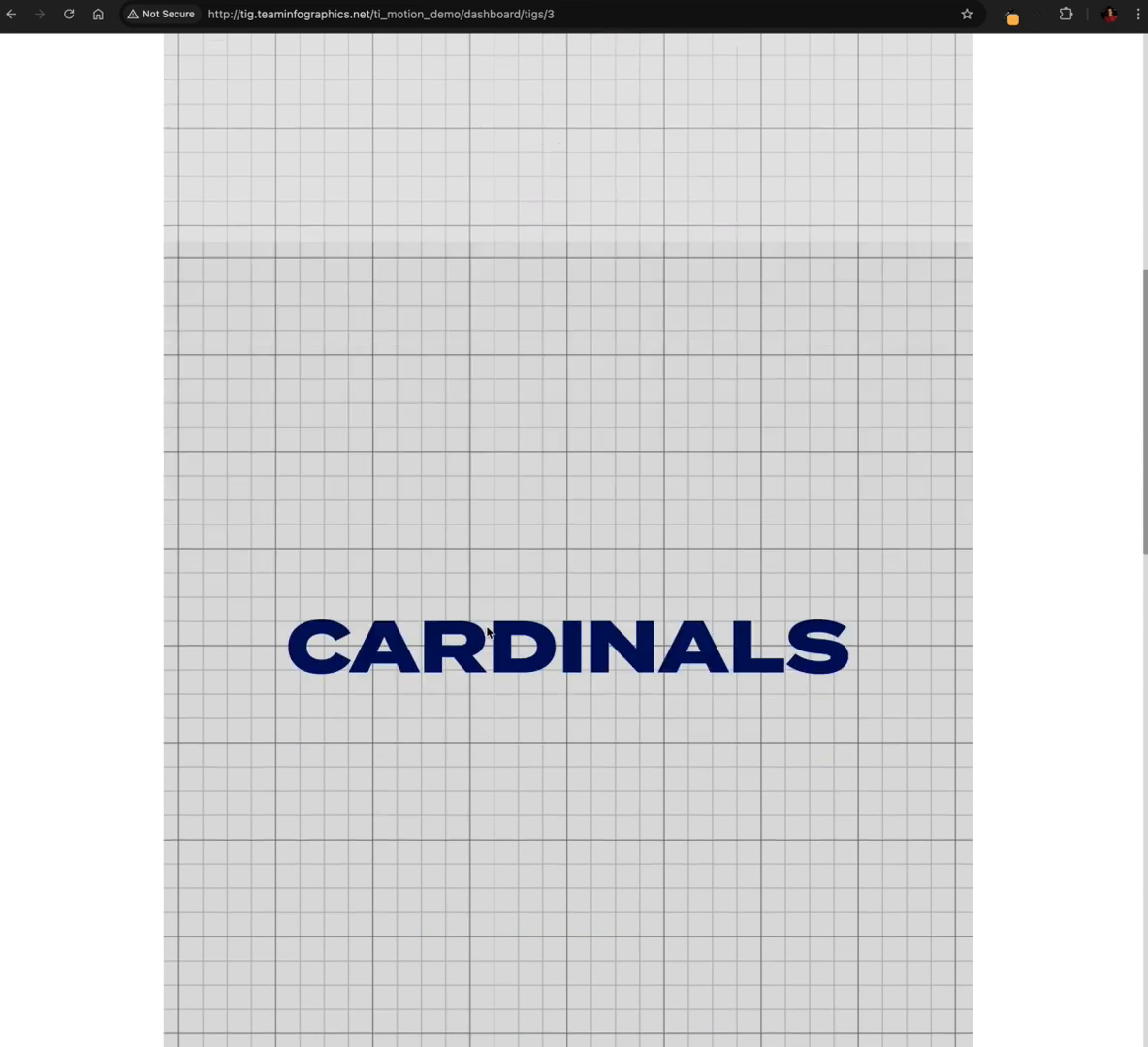
{"action": "scroll", "coordinate": [488, 632], "scroll_direction": "down", "scroll_amount": 14}
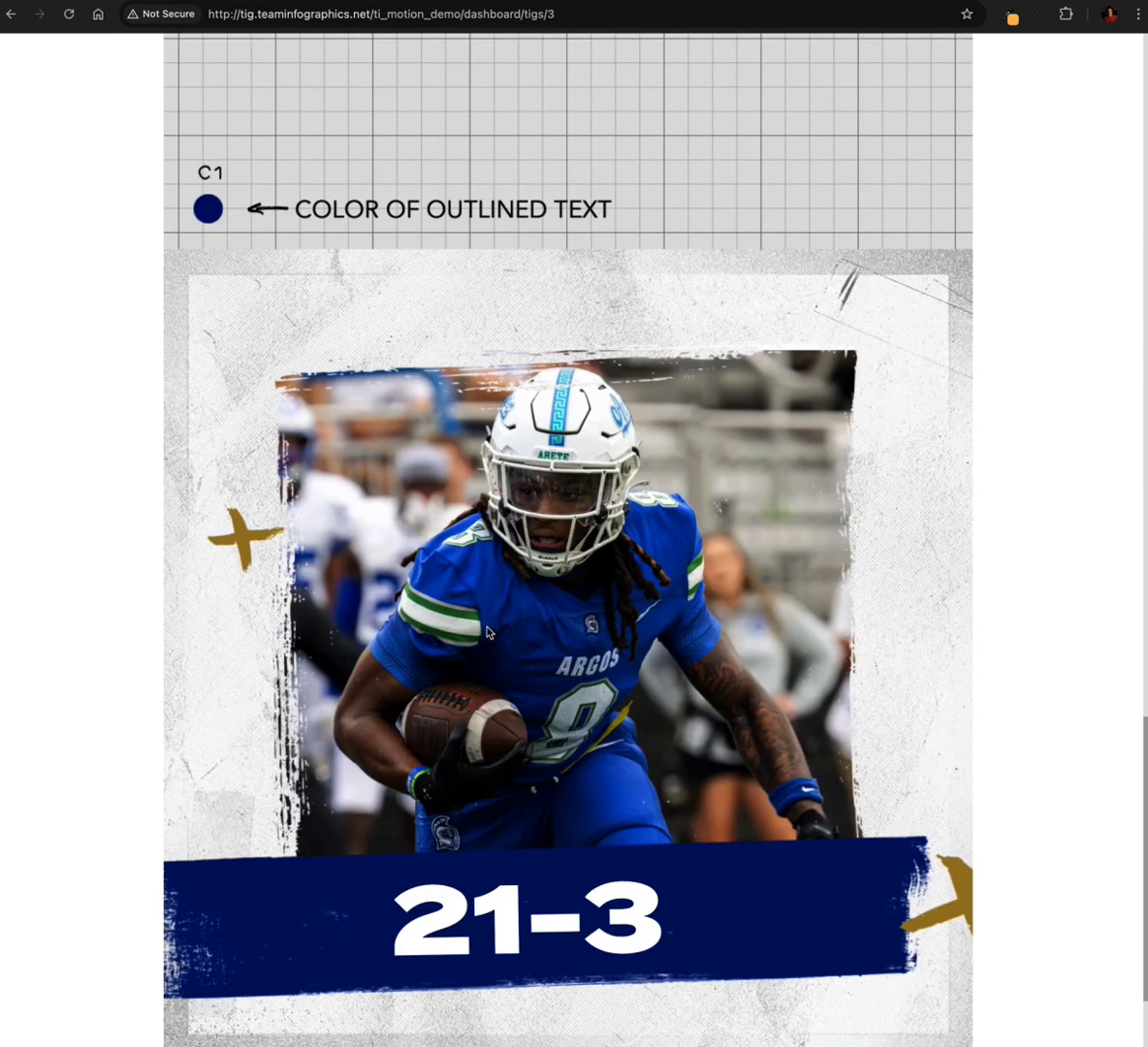
{"action": "scroll", "coordinate": [488, 632], "scroll_direction": "up", "scroll_amount": 1}
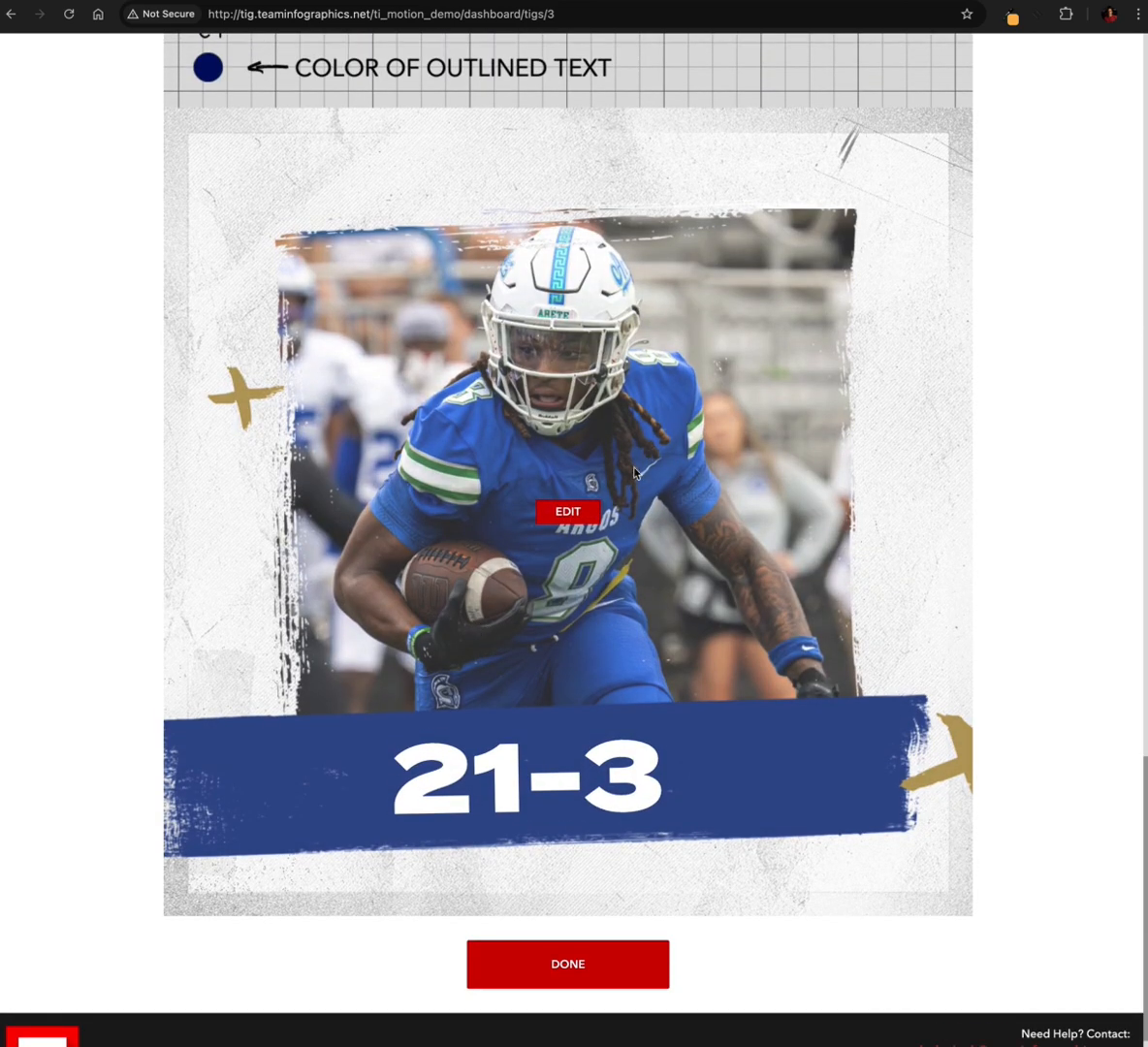
Open the 21-3 end slate for editing and switch its image type from photo upload to cutouts
{"action": "left_click", "coordinate": [568, 514]}
{"action": "scroll", "coordinate": [418, 634], "scroll_direction": "down", "scroll_amount": 1}
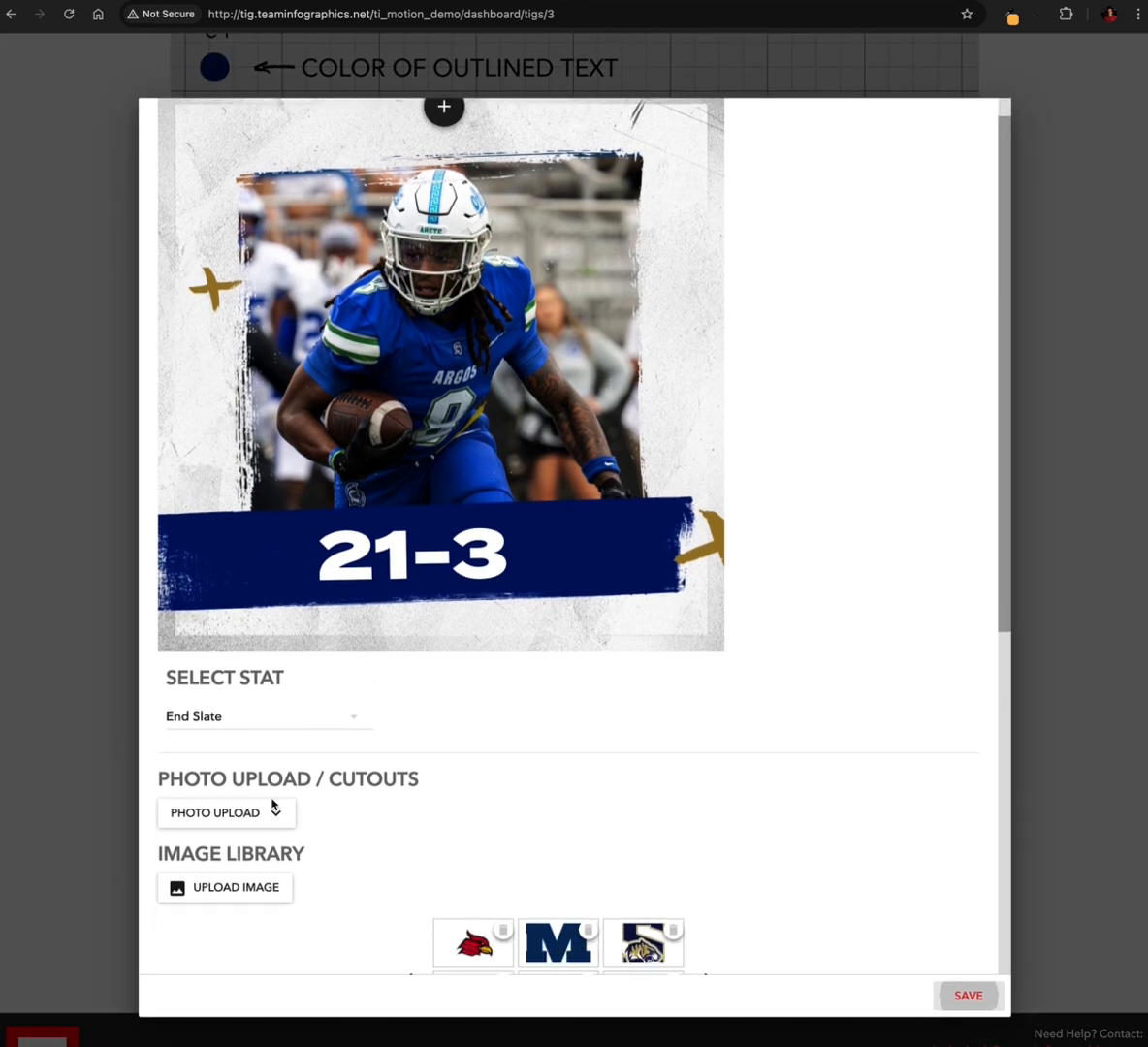
{"action": "left_click", "coordinate": [269, 813]}
{"action": "left_click", "coordinate": [227, 893]}
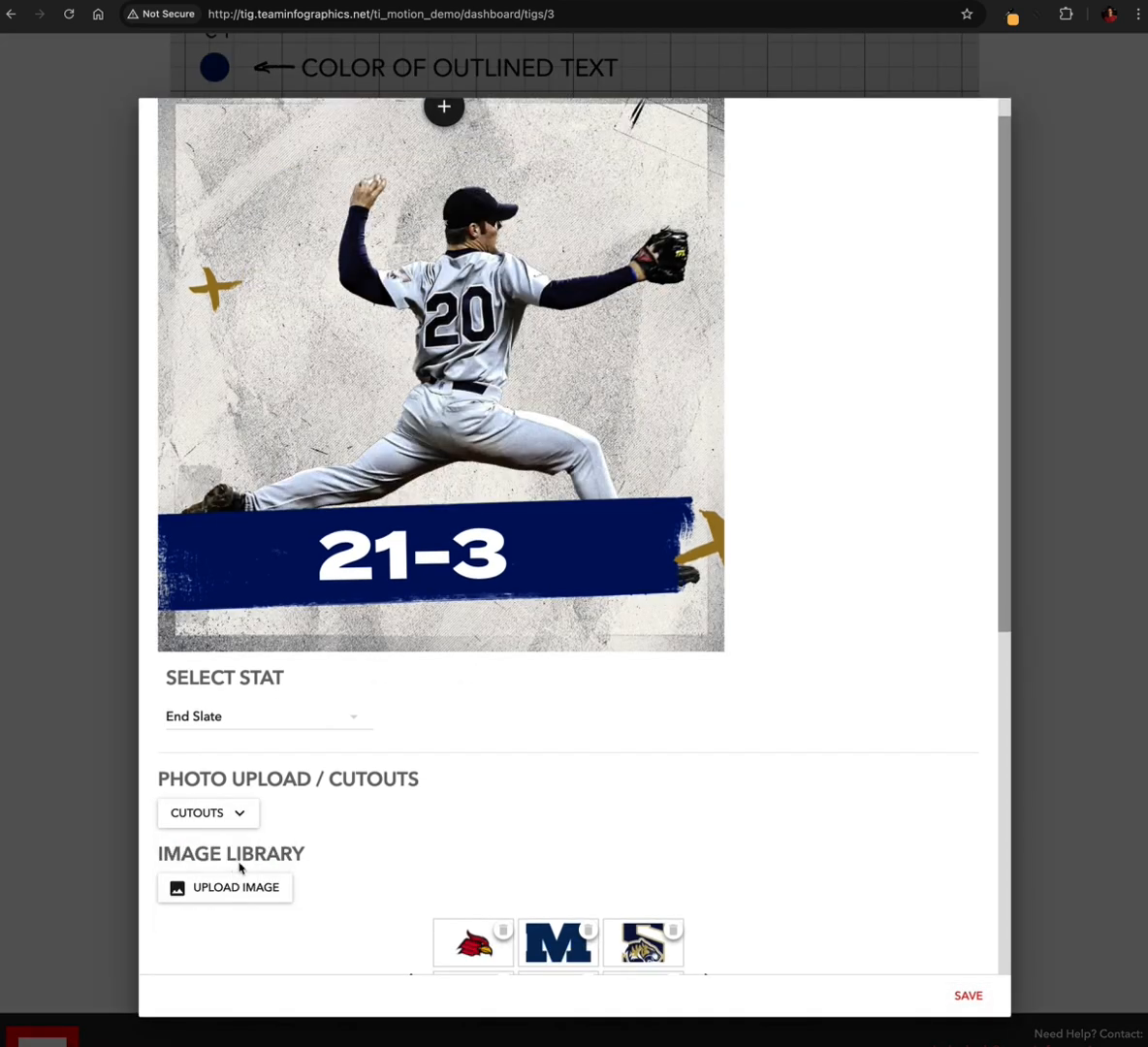
{"action": "scroll", "coordinate": [561, 394], "scroll_direction": "up", "scroll_amount": 1}
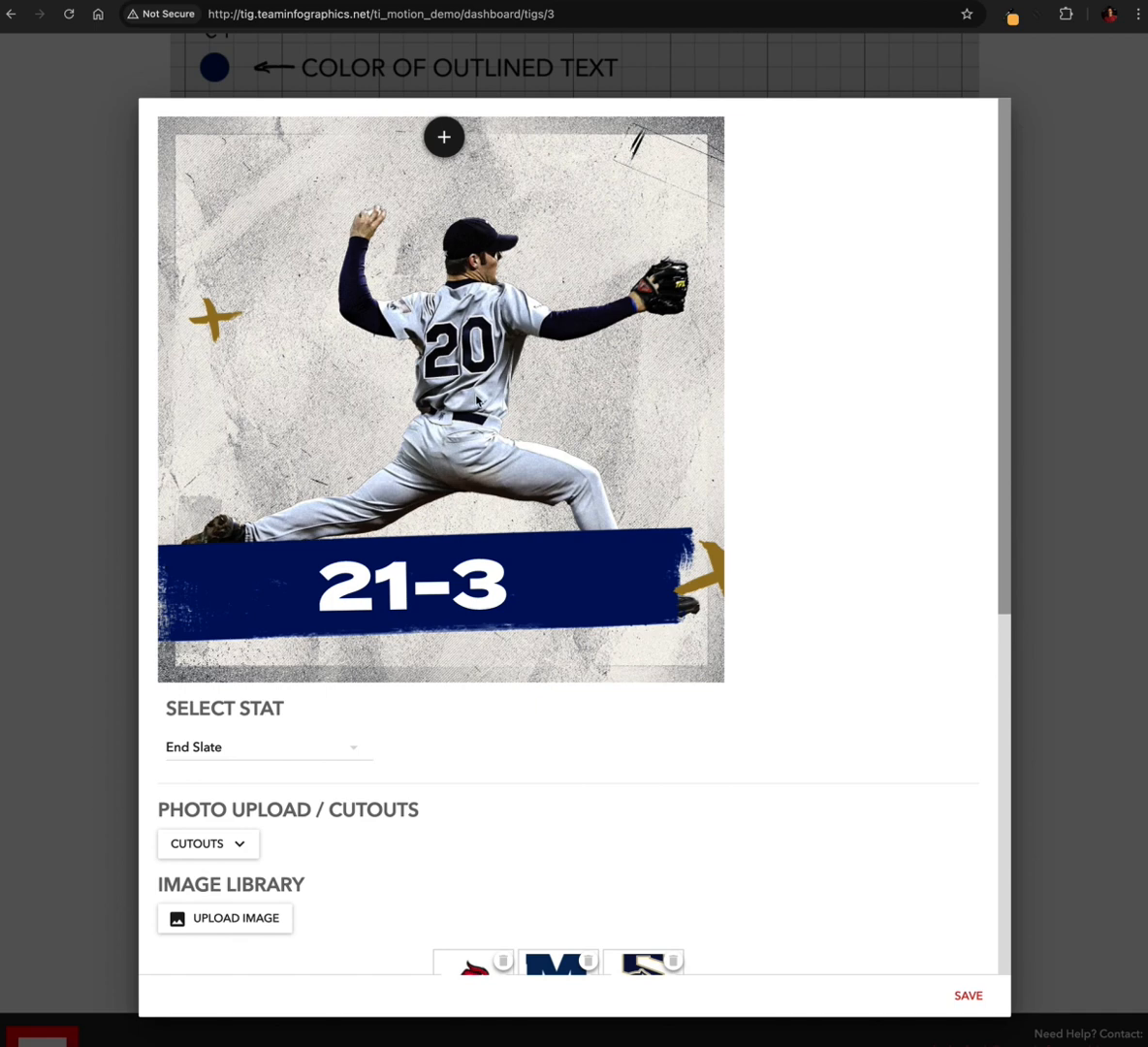
Upload utc_fb_cutout.png to the image library and select it as the end slate's cutout
{"action": "scroll", "coordinate": [365, 415], "scroll_direction": "down", "scroll_amount": 5}
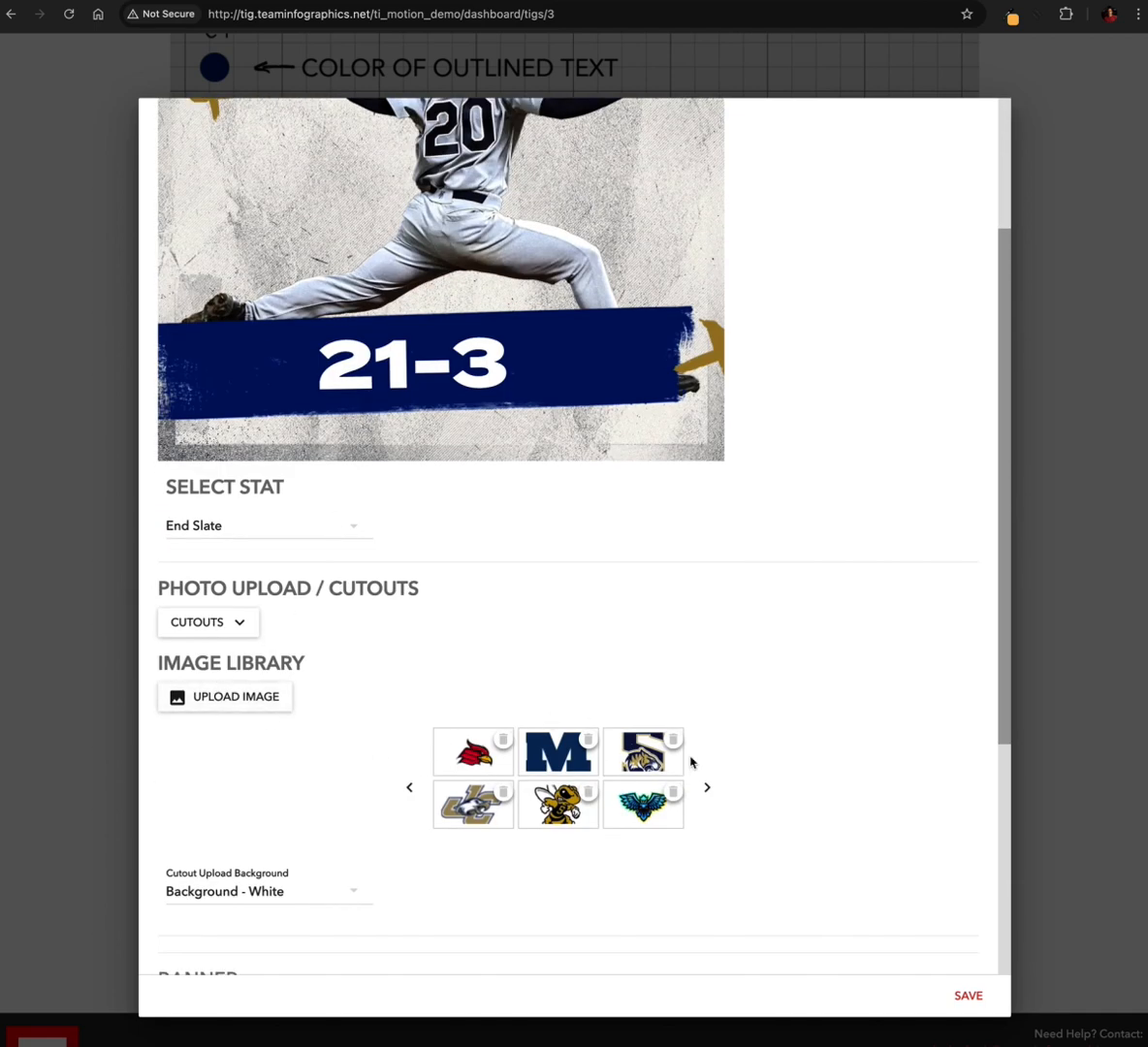
{"action": "left_click", "coordinate": [226, 698]}
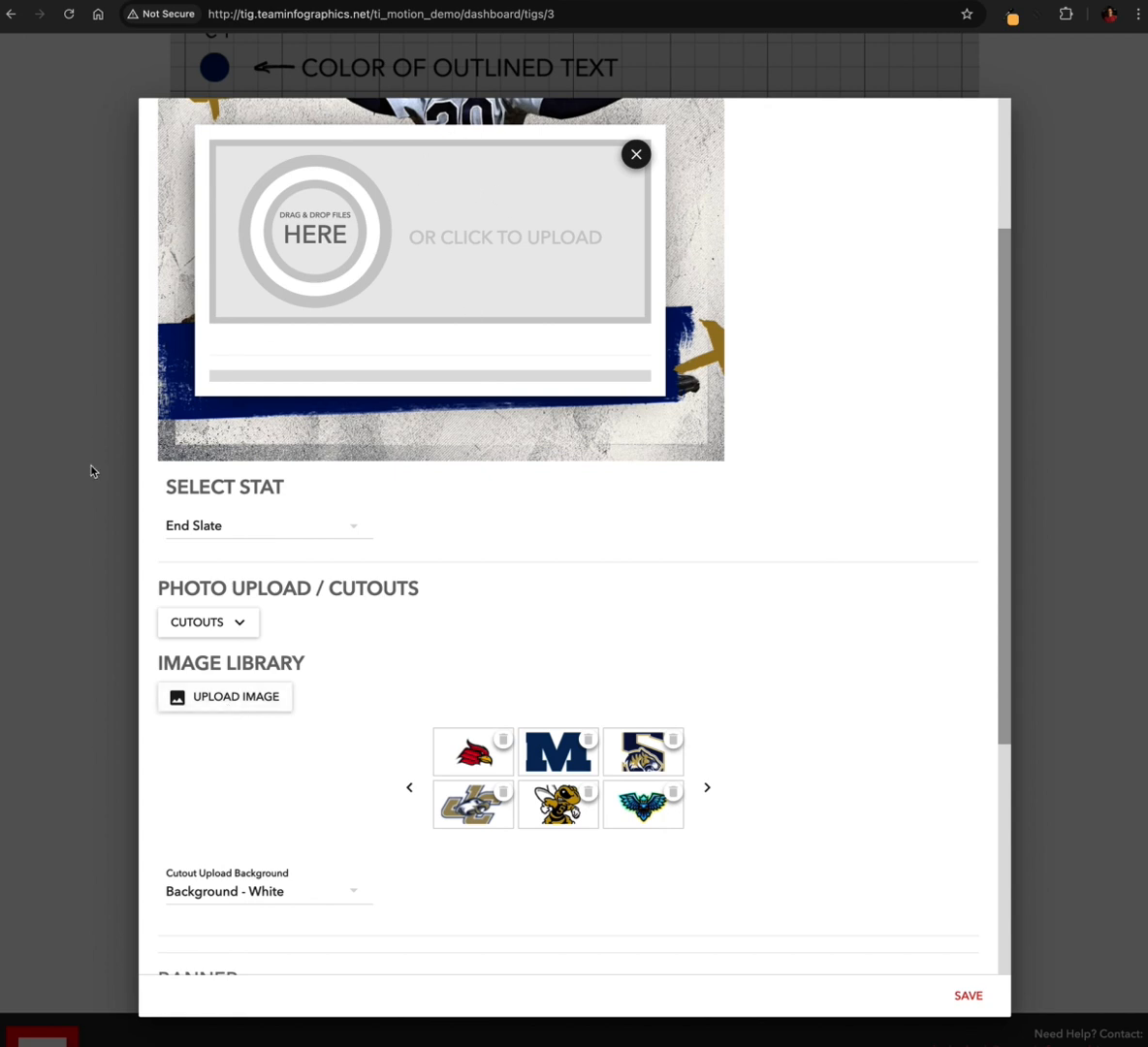
{"action": "key", "text": "super+Tab"}
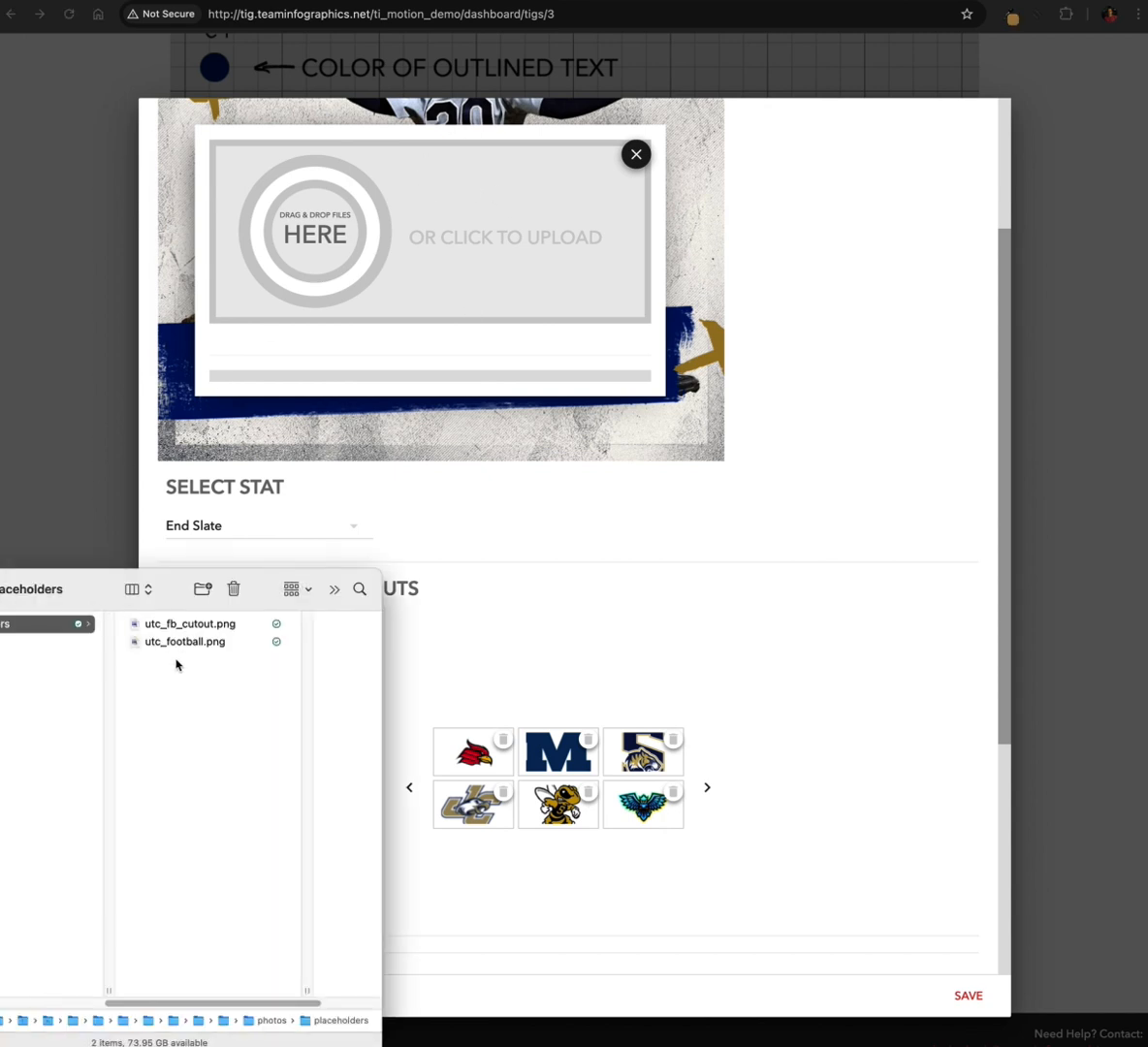
{"action": "left_click", "coordinate": [200, 626]}
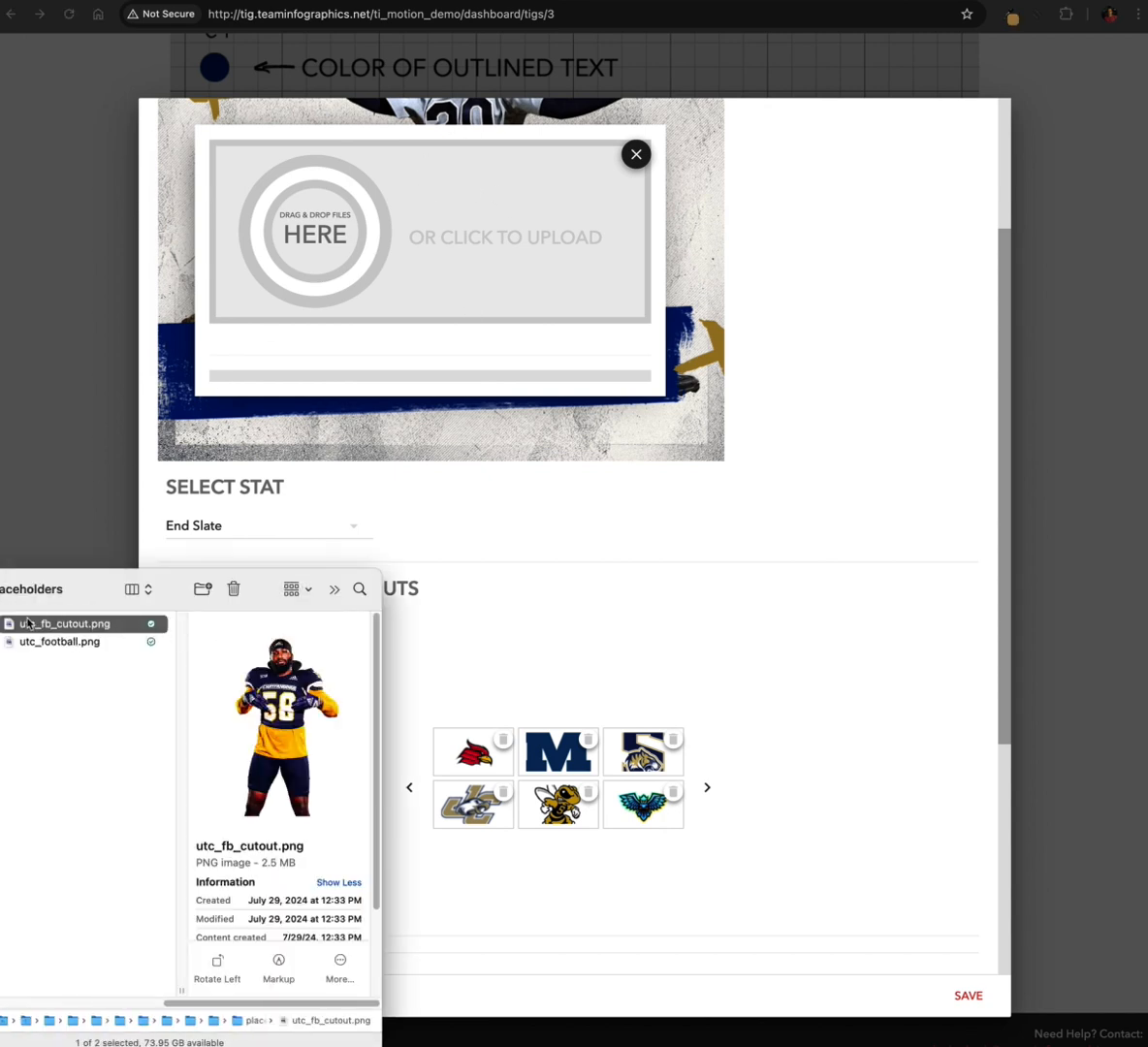
{"action": "left_click_drag", "start_coordinate": [12, 629], "coordinate": [408, 261]}
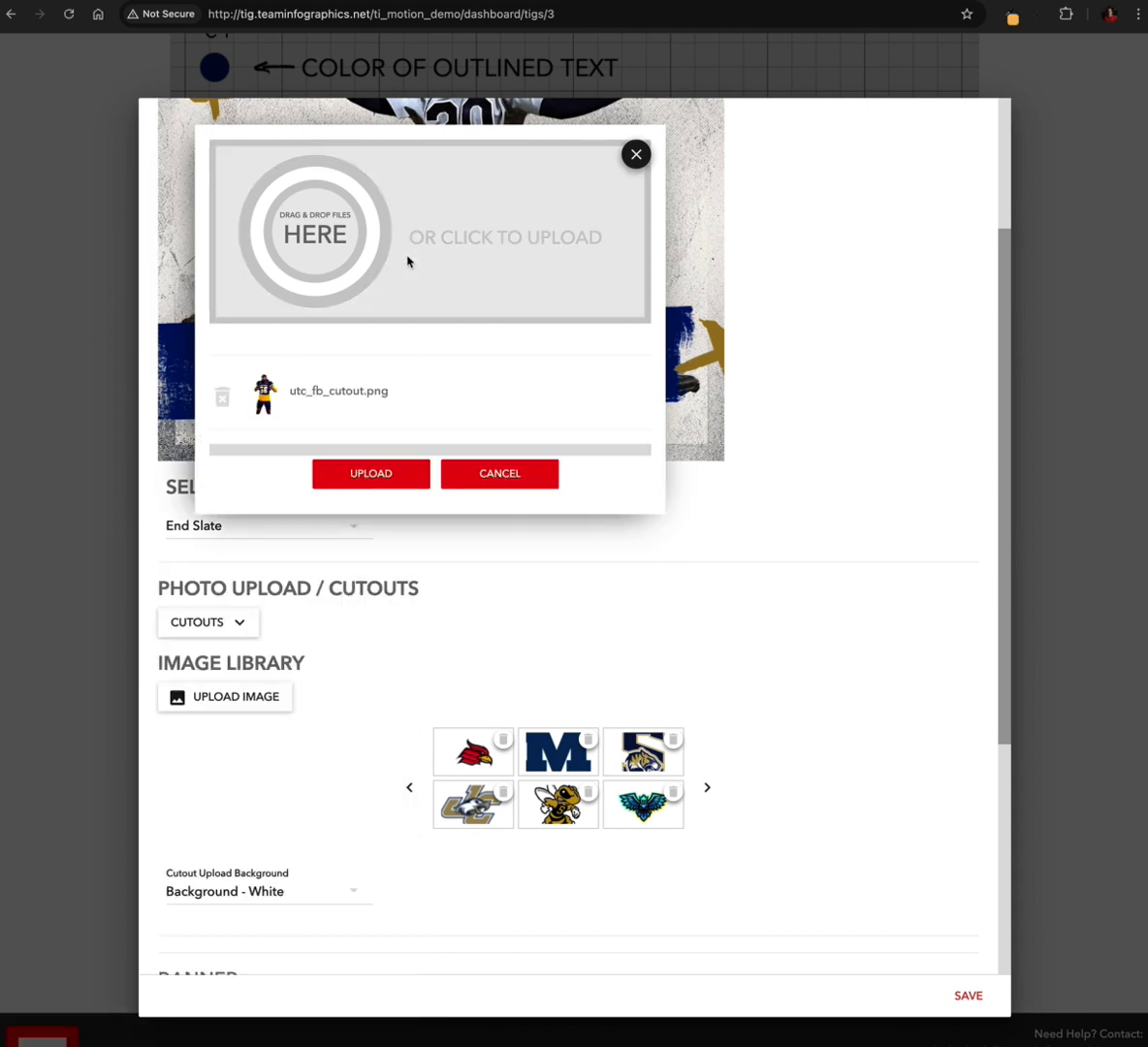
{"action": "left_click", "coordinate": [368, 475]}
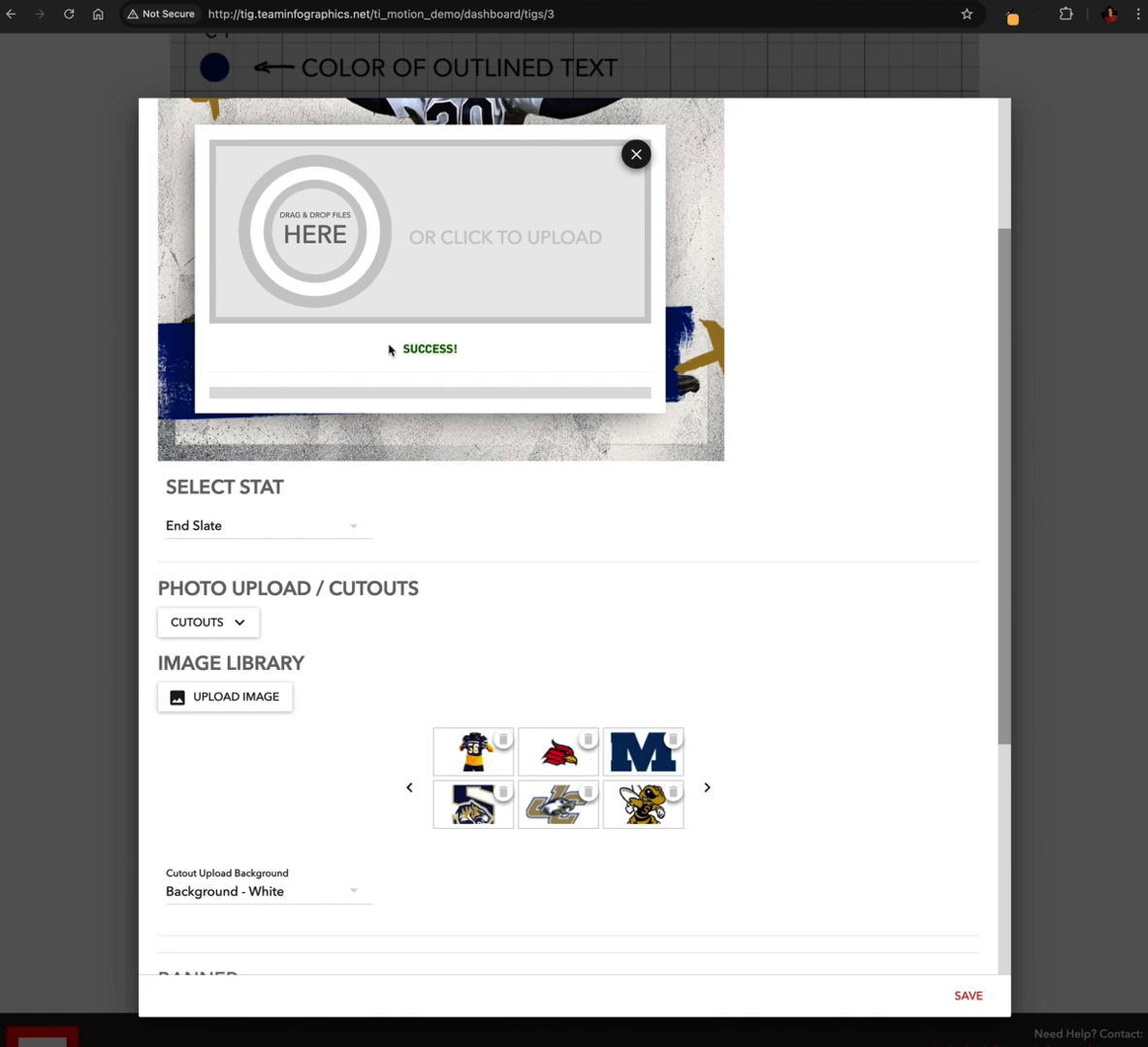
{"action": "left_click", "coordinate": [636, 154]}
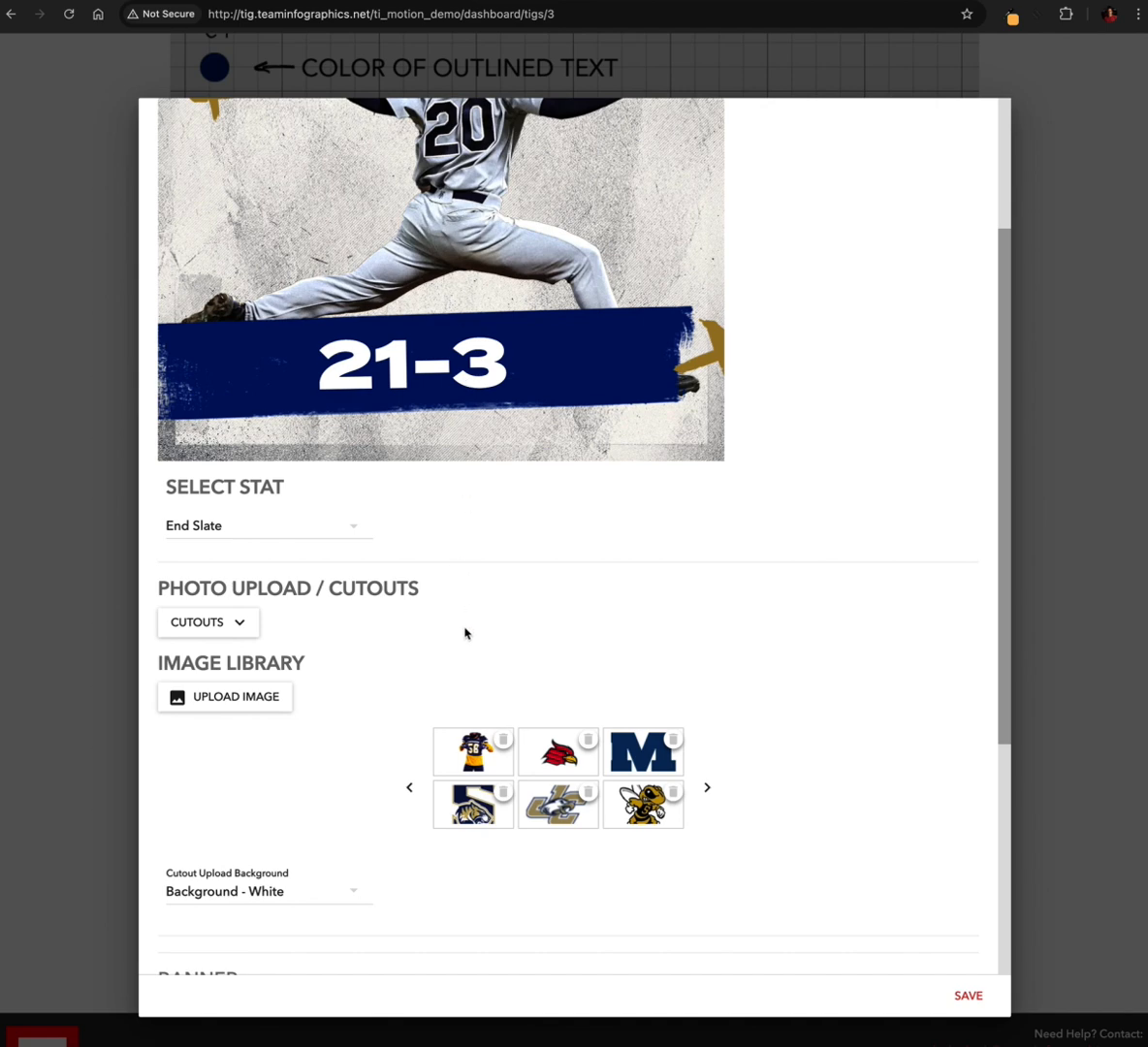
{"action": "left_click", "coordinate": [472, 749]}
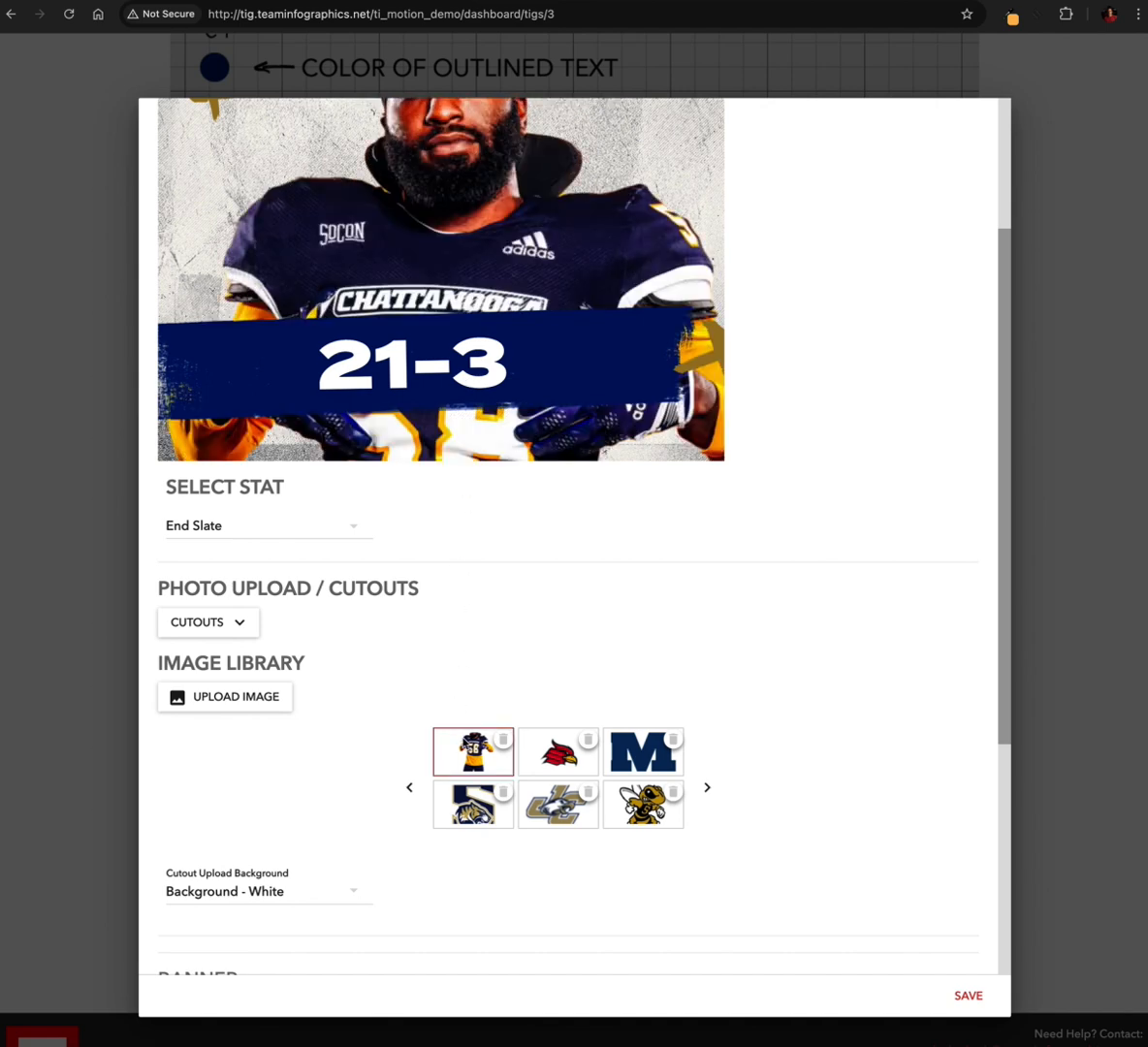
Scale down the player cutout on the end slate and reposition it higher above the 21-3 banner
{"action": "scroll", "coordinate": [514, 391], "scroll_direction": "up", "scroll_amount": 3}
{"action": "scroll", "coordinate": [515, 391], "scroll_direction": "up", "scroll_amount": 2}
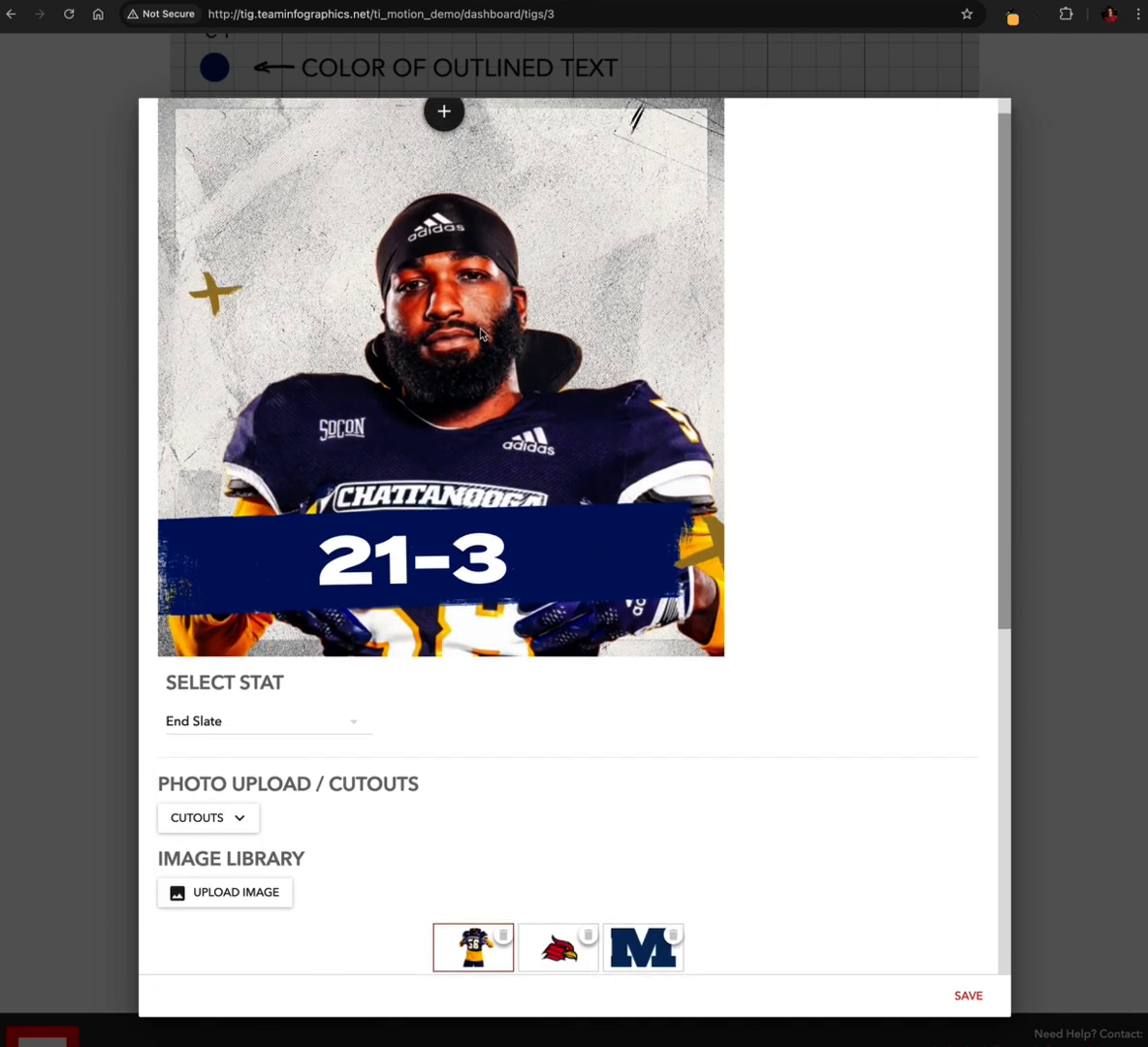
{"action": "scroll", "coordinate": [466, 369], "scroll_direction": "up", "scroll_amount": 1}
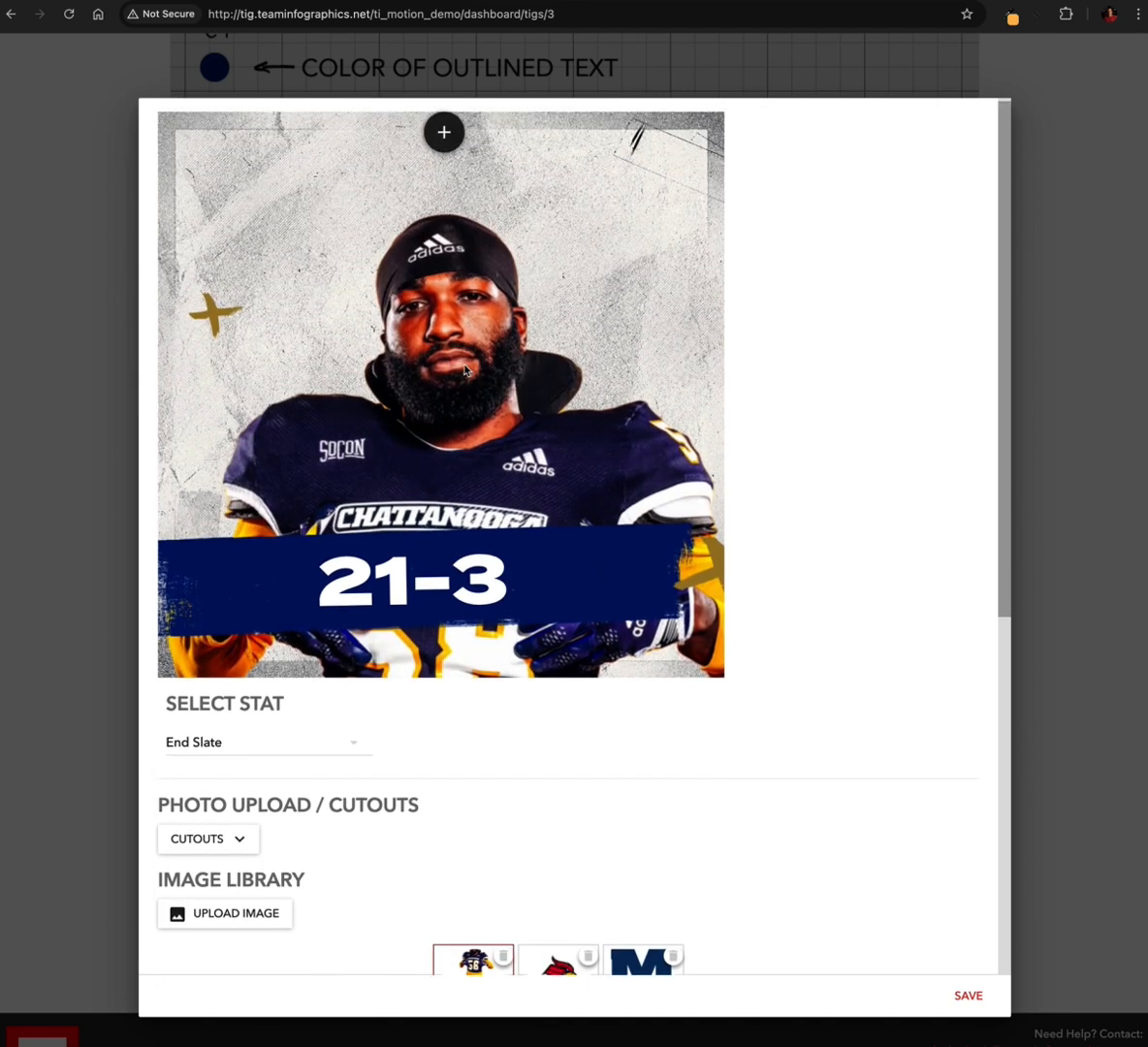
{"action": "left_click", "coordinate": [445, 139]}
{"action": "left_click", "coordinate": [501, 157]}
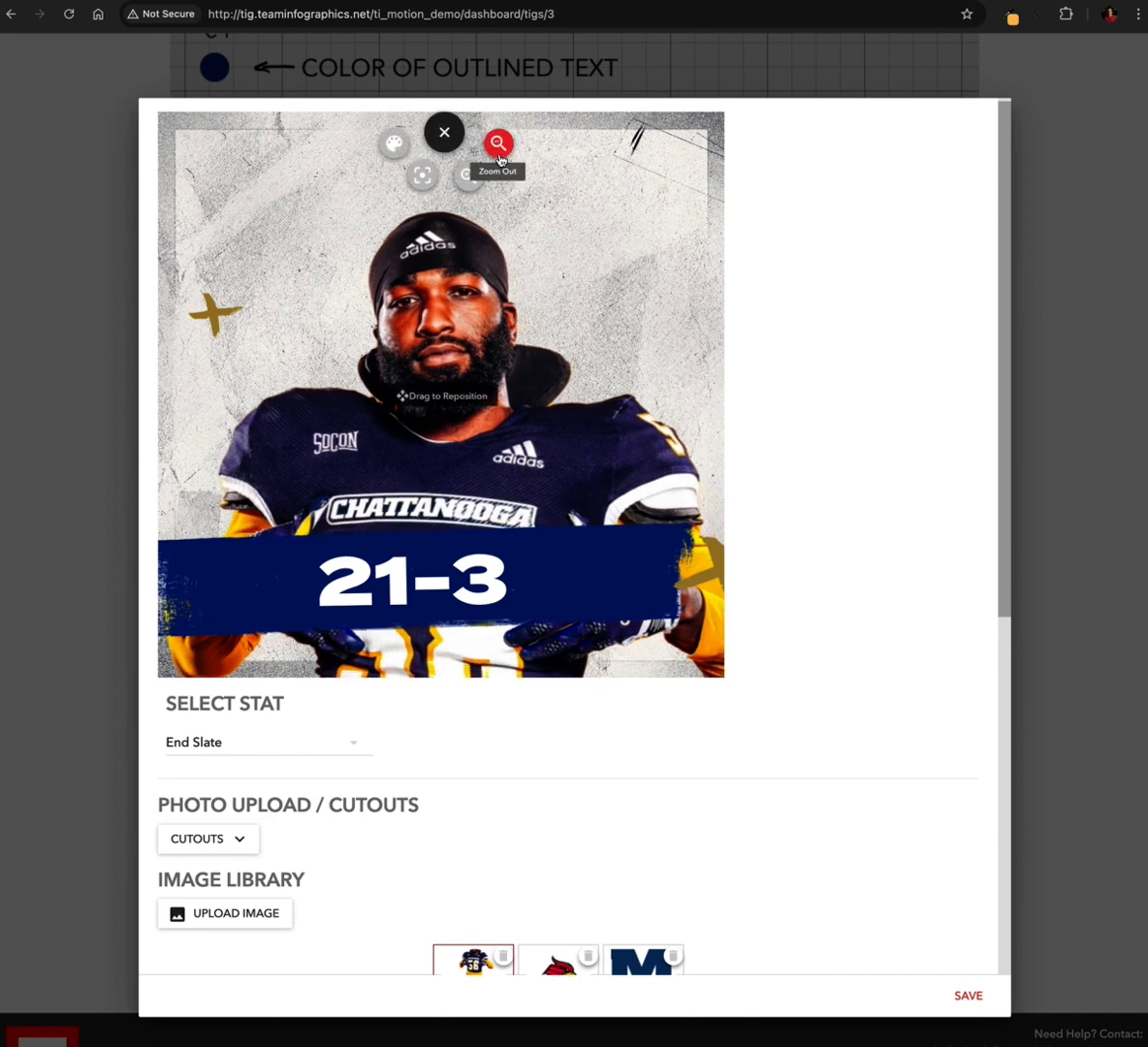
{"action": "left_click", "coordinate": [501, 157]}
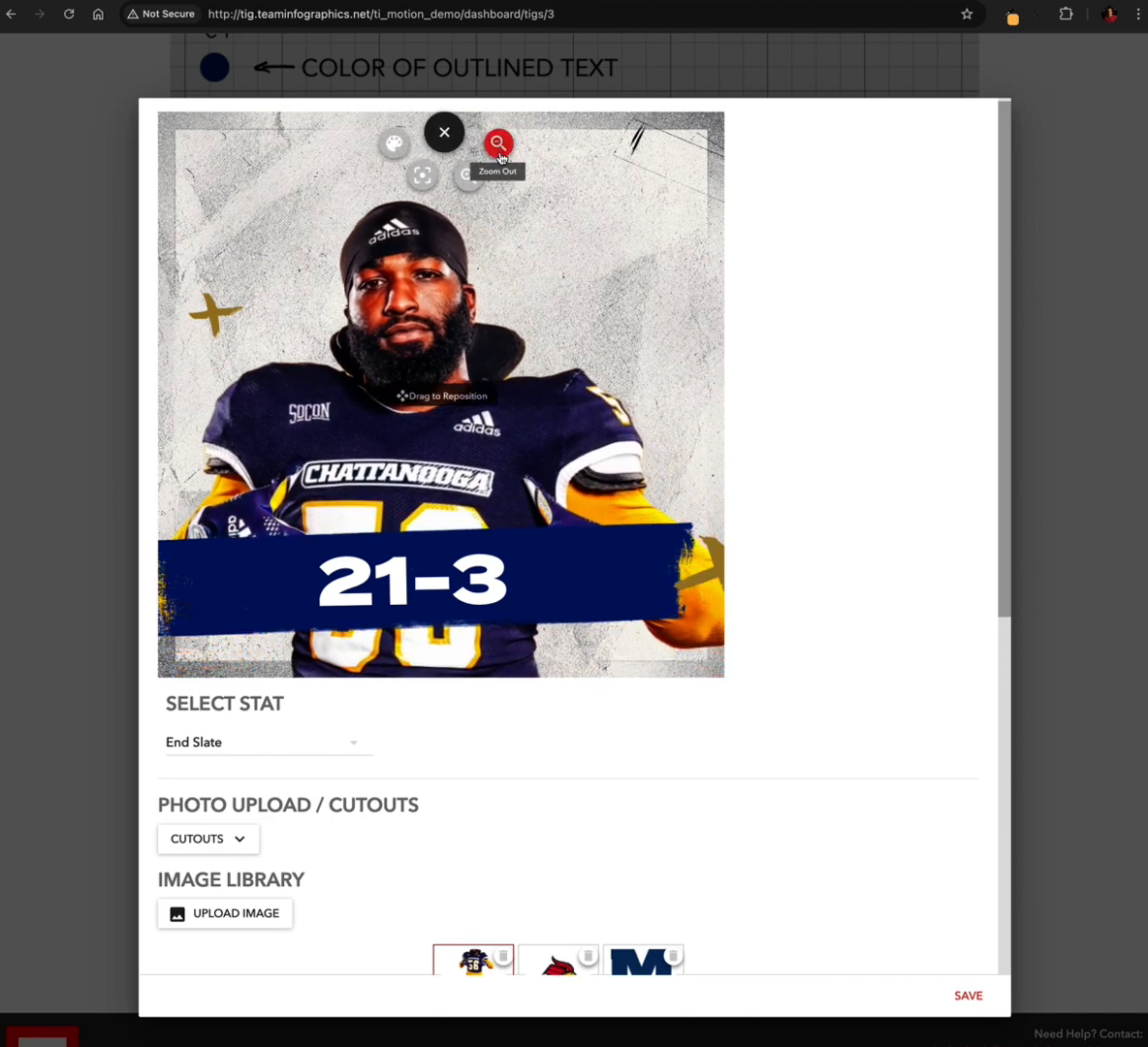
{"action": "left_click_drag", "start_coordinate": [454, 344], "coordinate": [478, 304]}
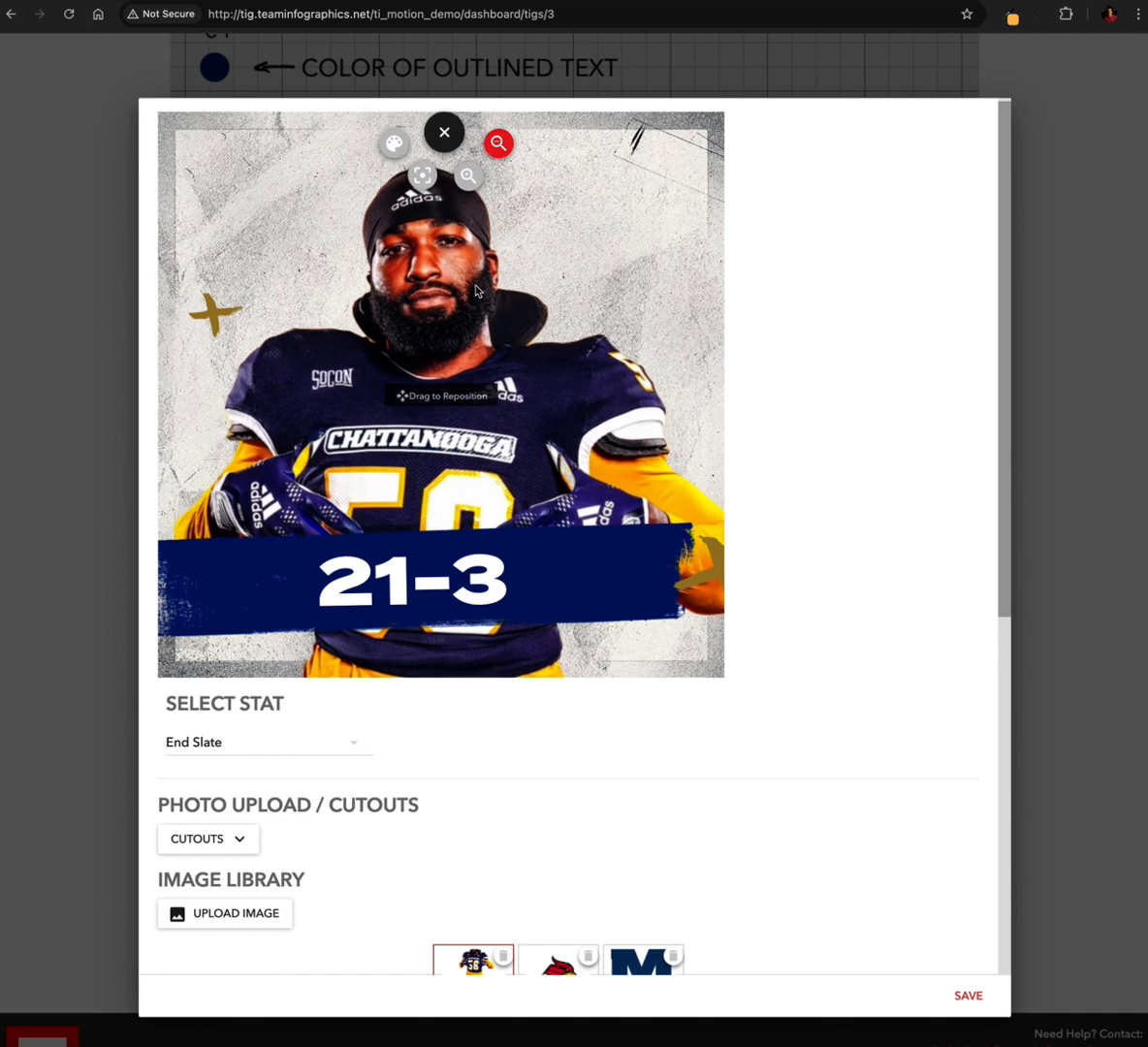
{"action": "left_click", "coordinate": [501, 156]}
{"action": "mouse_move", "coordinate": [393, 357]}
{"action": "left_mouse_down"}
{"action": "mouse_move", "coordinate": [427, 361]}
{"action": "mouse_move", "coordinate": [415, 350]}
{"action": "left_mouse_up"}
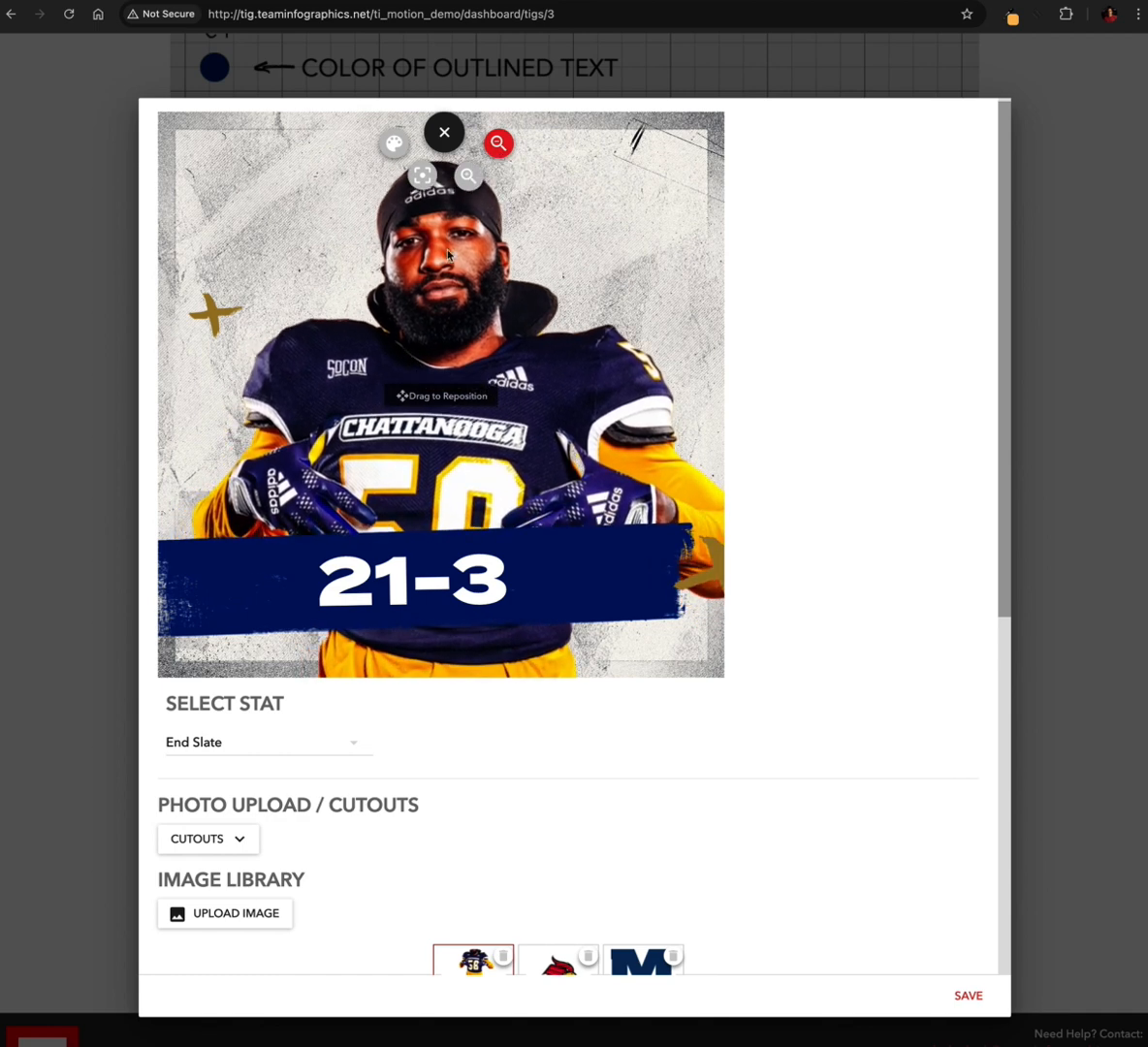
{"action": "left_click", "coordinate": [500, 162]}
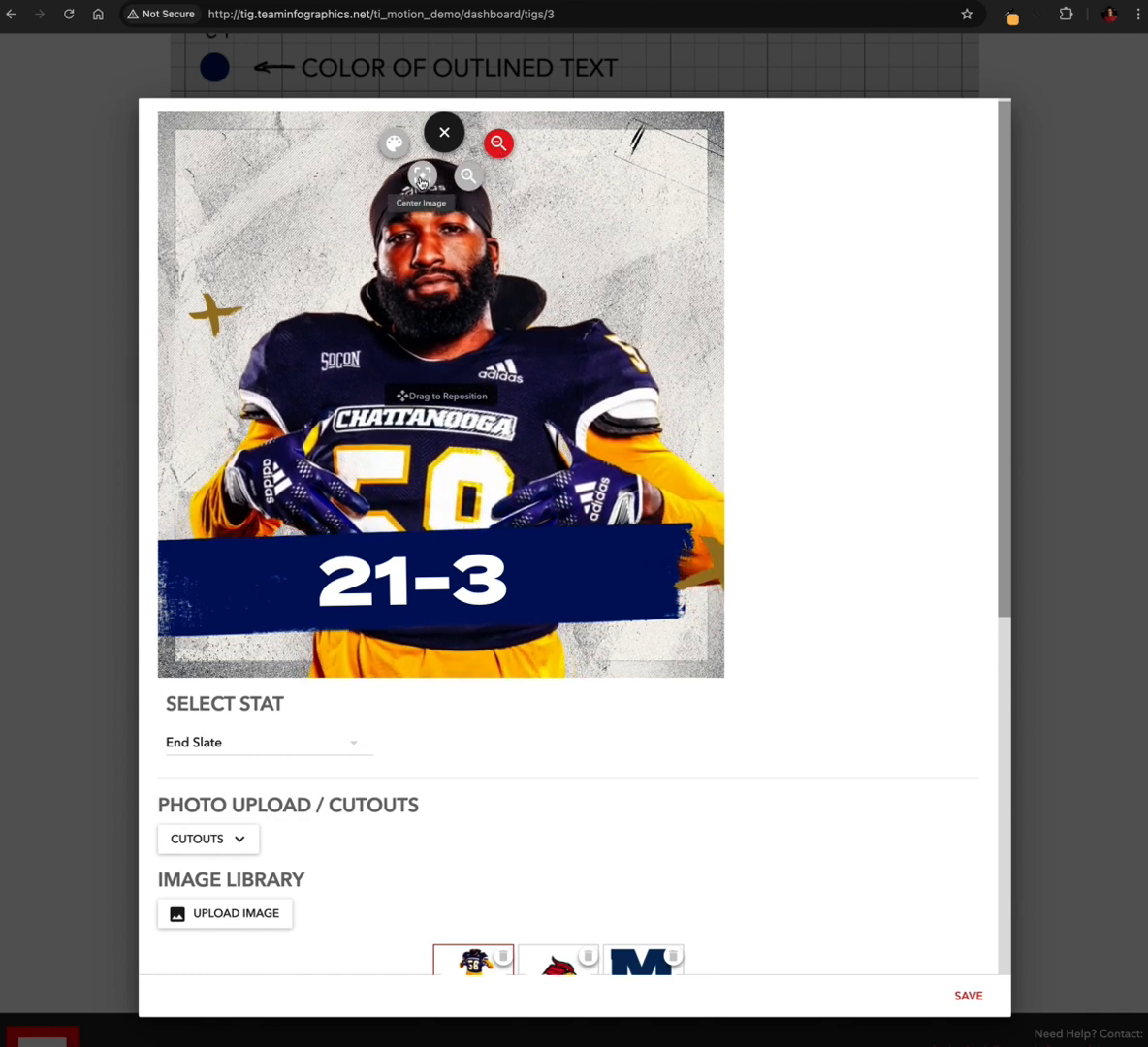
Center the player cutout, enlarge it, and shift it to the left so the player sits behind the 21-3 banner
{"action": "left_click", "coordinate": [421, 178]}
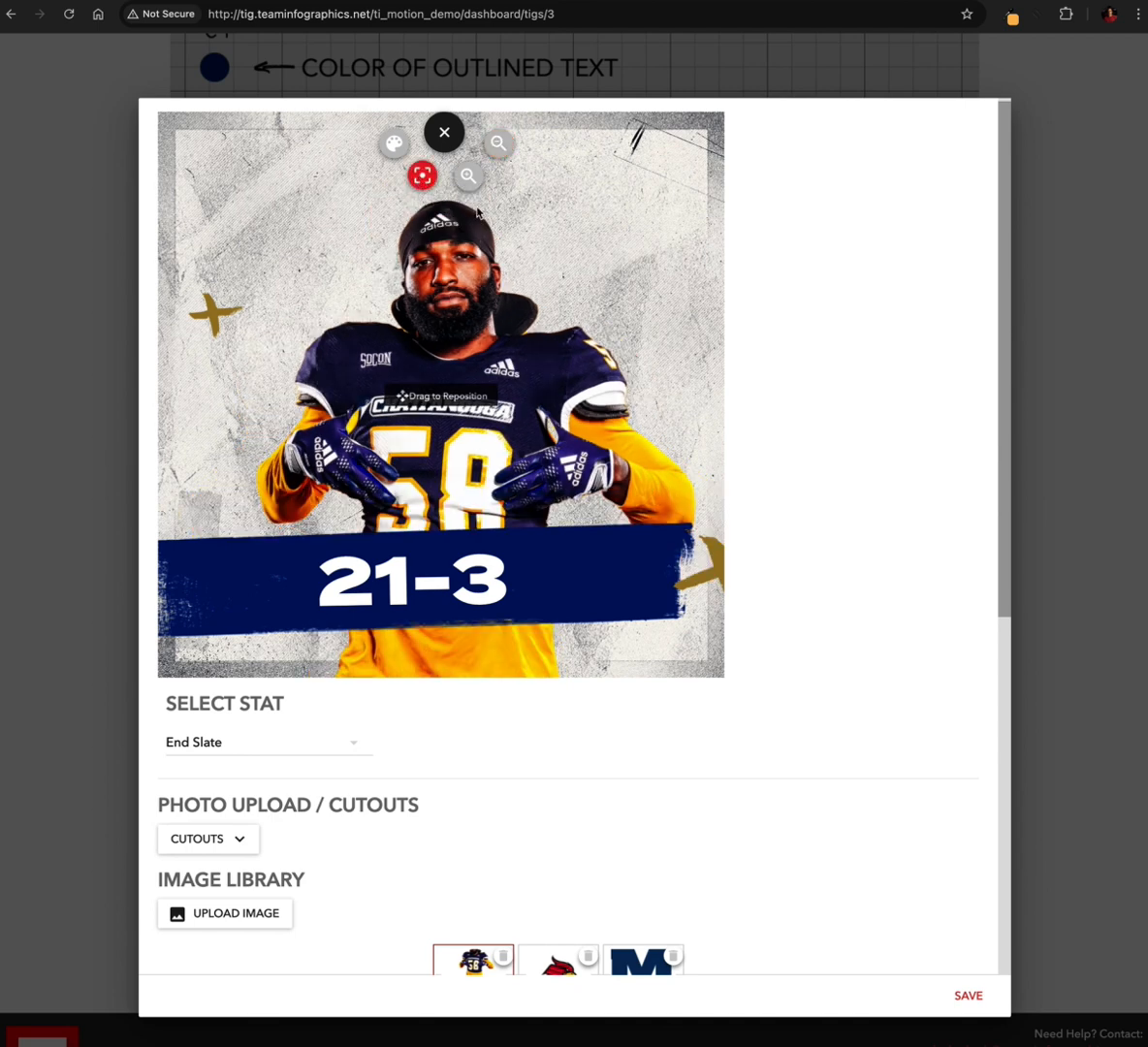
{"action": "left_click", "coordinate": [468, 177]}
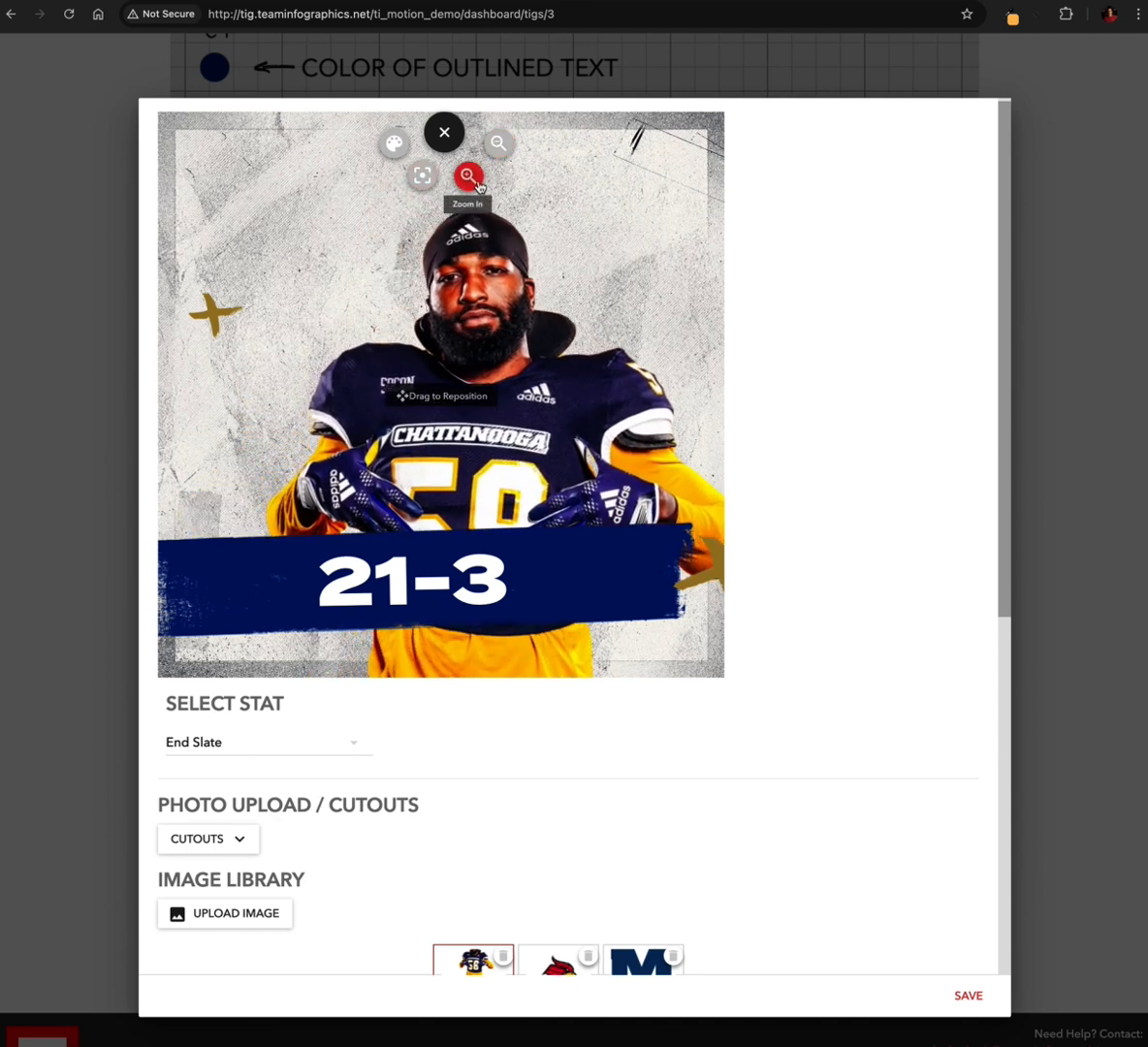
{"action": "left_click", "coordinate": [475, 181]}
{"action": "left_click", "coordinate": [474, 181]}
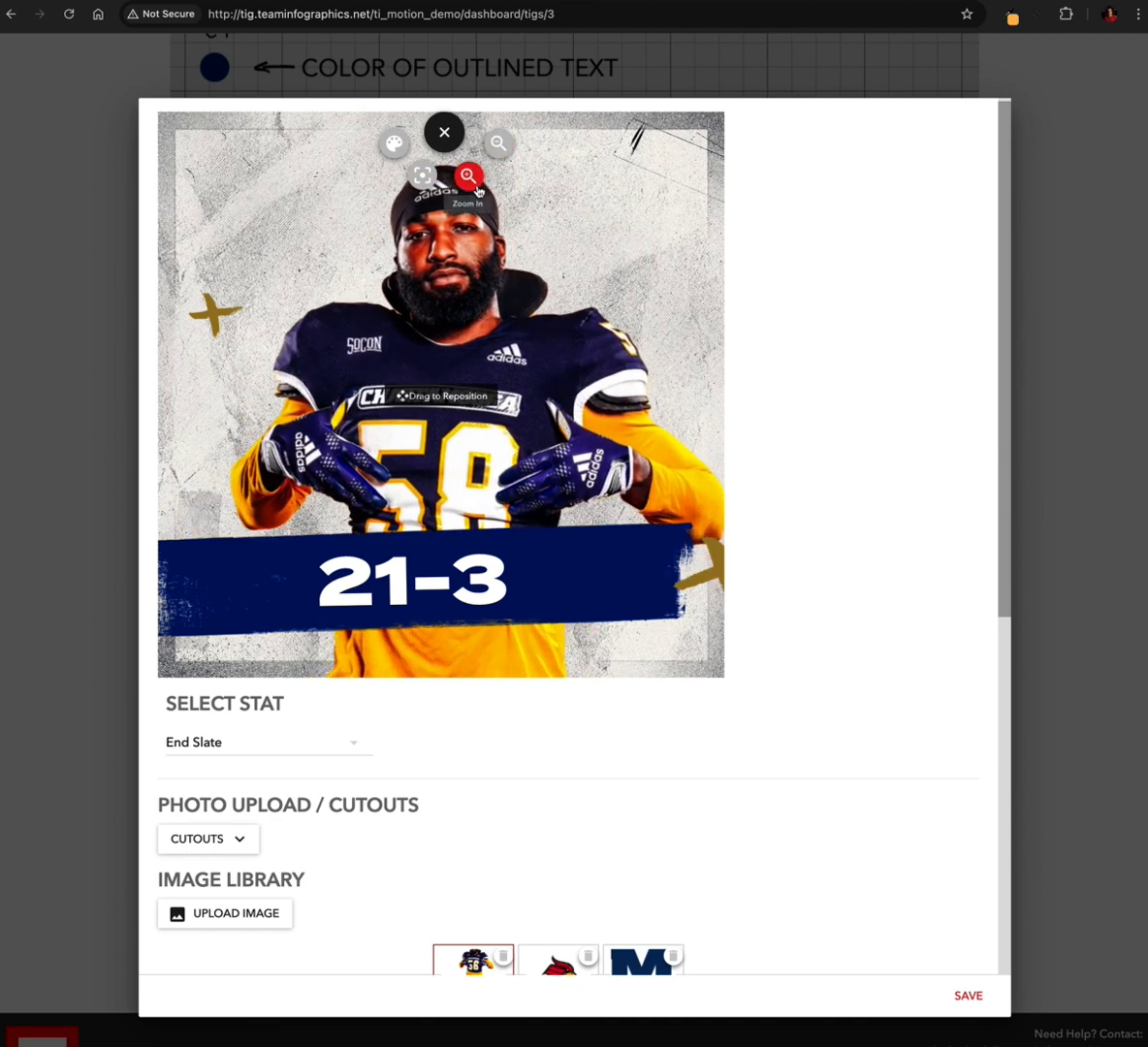
{"action": "left_click", "coordinate": [476, 184]}
{"action": "left_click", "coordinate": [475, 183]}
{"action": "left_click", "coordinate": [476, 183]}
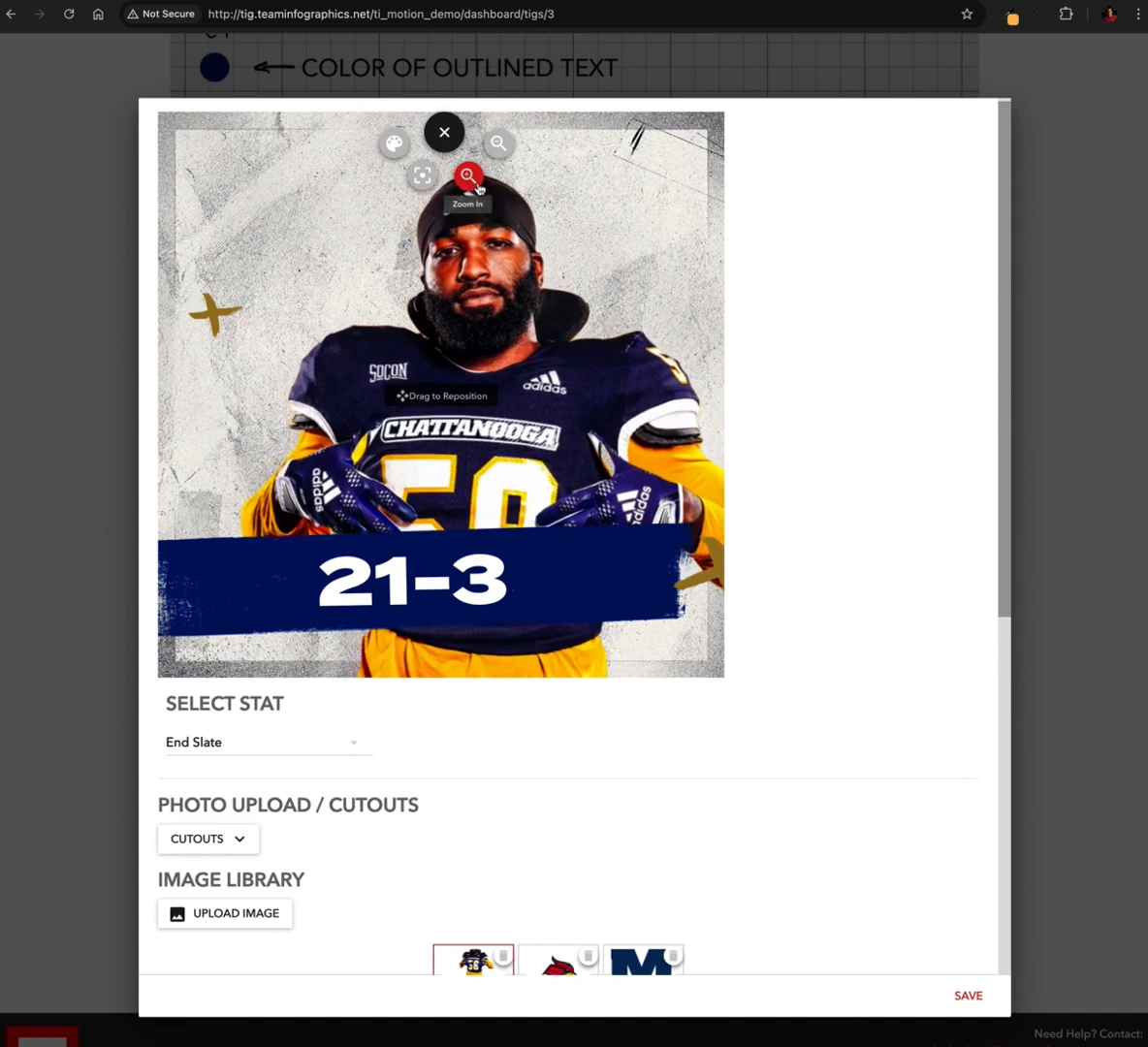
{"action": "left_click", "coordinate": [475, 184]}
{"action": "left_click_drag", "start_coordinate": [483, 296], "coordinate": [435, 294]}
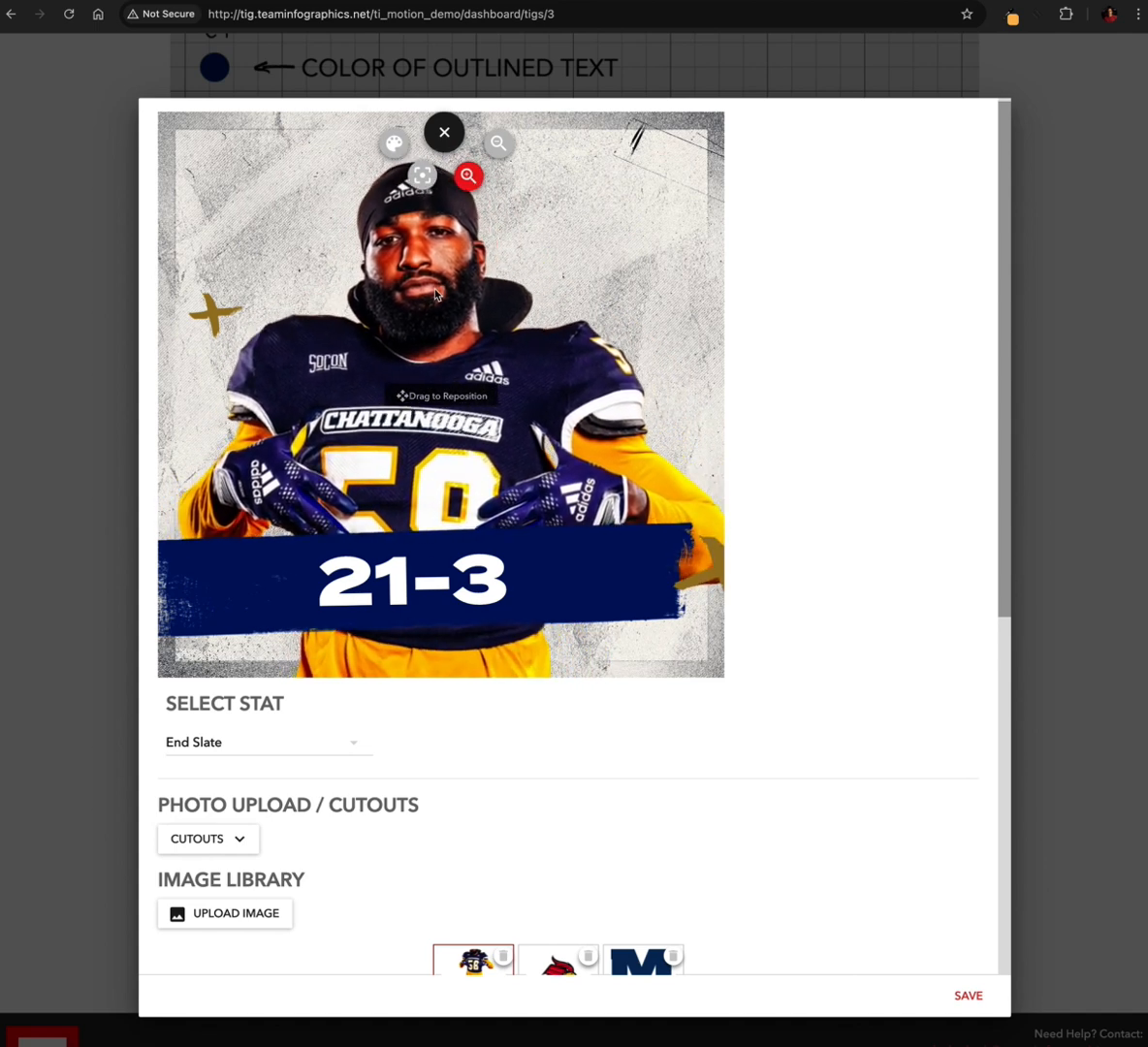
Try several photo filters on the player cutout, such as Grayscale and Contrast, and apply the cool-toned filter beneath Tinted
{"action": "left_click", "coordinate": [393, 144]}
{"action": "left_click", "coordinate": [660, 338]}
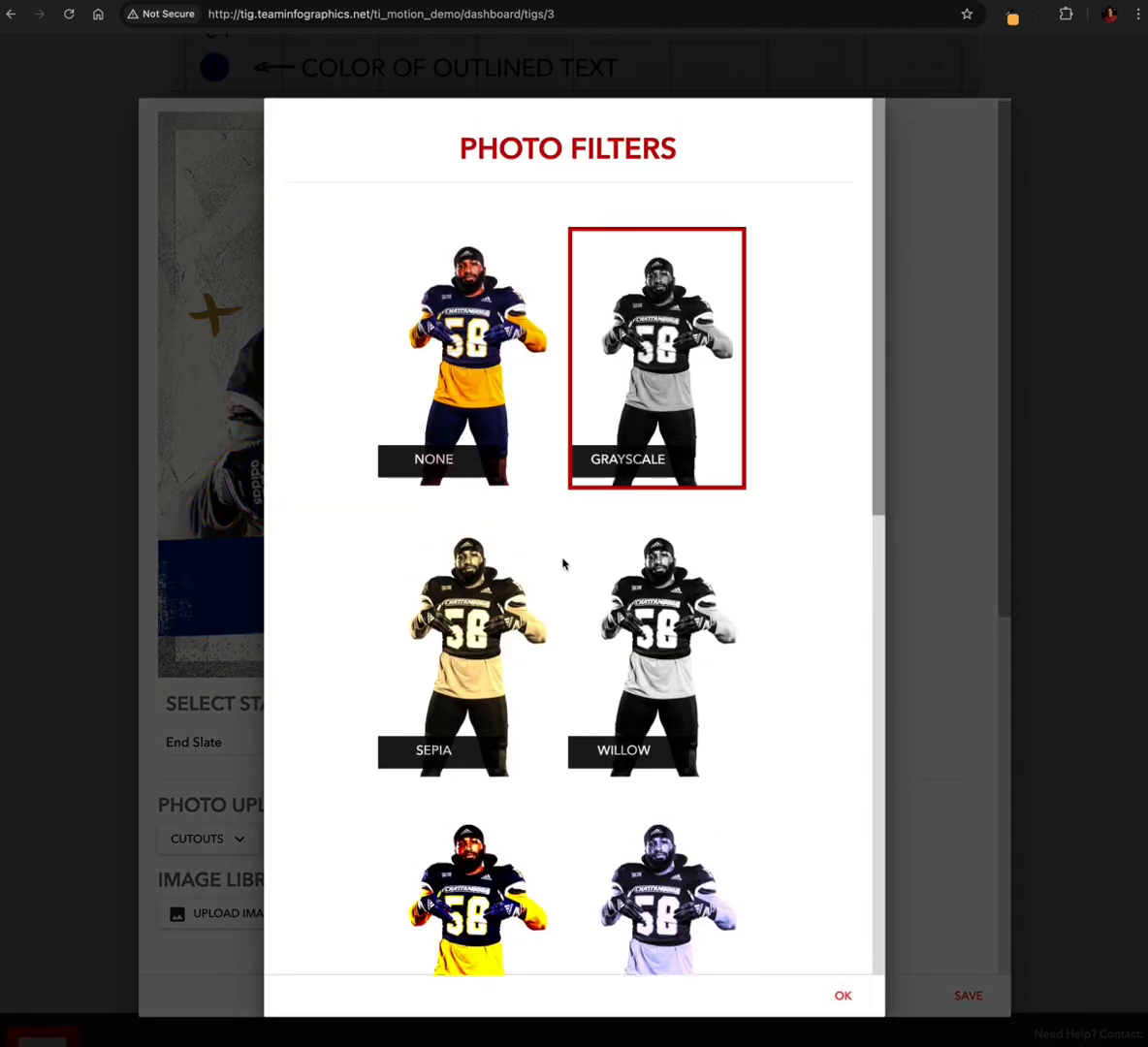
{"action": "left_click", "coordinate": [466, 554]}
{"action": "scroll", "coordinate": [456, 581], "scroll_direction": "down", "scroll_amount": 3}
{"action": "left_click", "coordinate": [493, 645]}
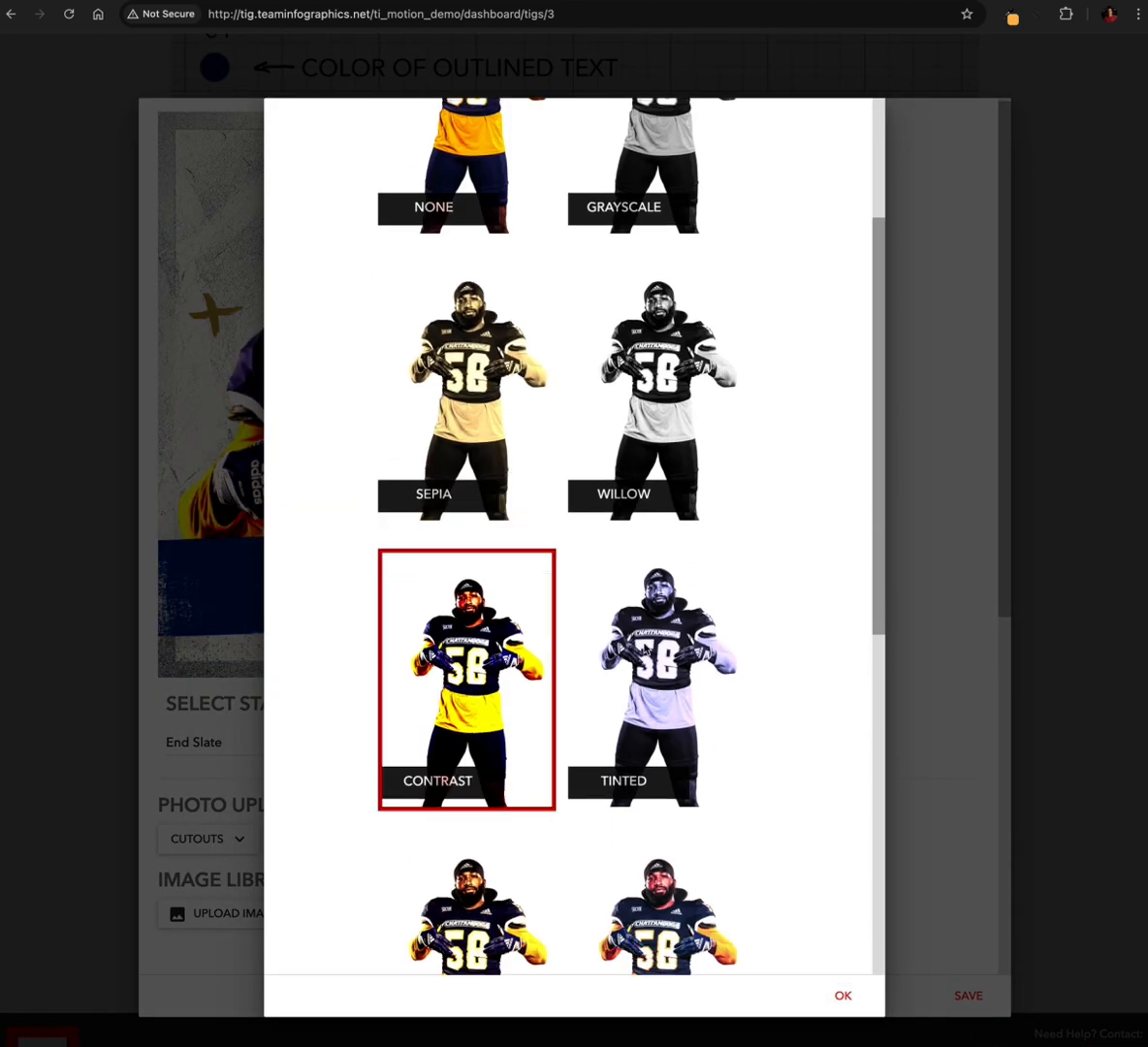
{"action": "left_click", "coordinate": [609, 600]}
{"action": "scroll", "coordinate": [602, 621], "scroll_direction": "down", "scroll_amount": 1}
{"action": "left_click", "coordinate": [492, 849]}
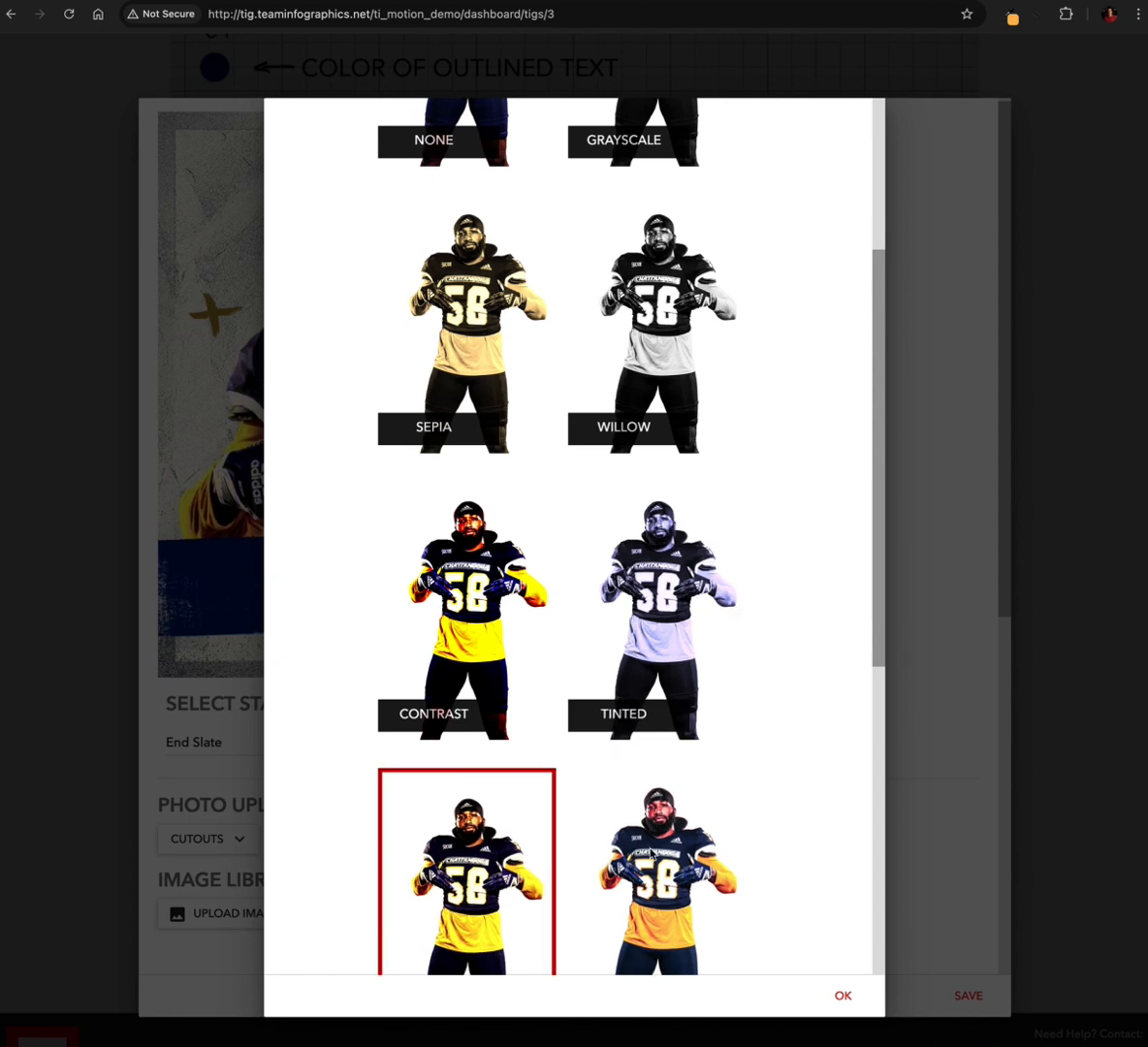
{"action": "left_click", "coordinate": [601, 790]}
{"action": "left_click", "coordinate": [847, 998]}
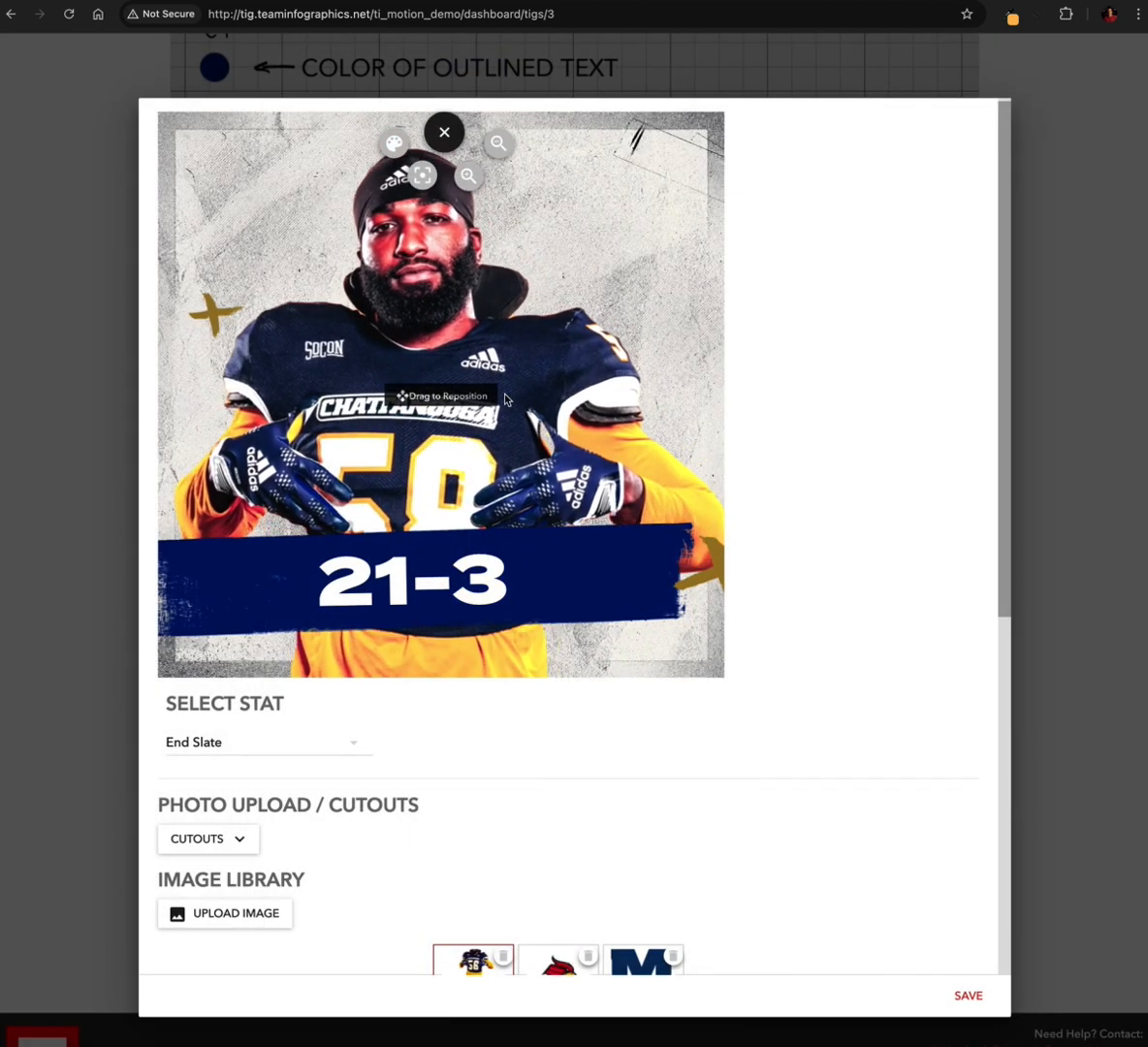
{"action": "left_click", "coordinate": [441, 133]}
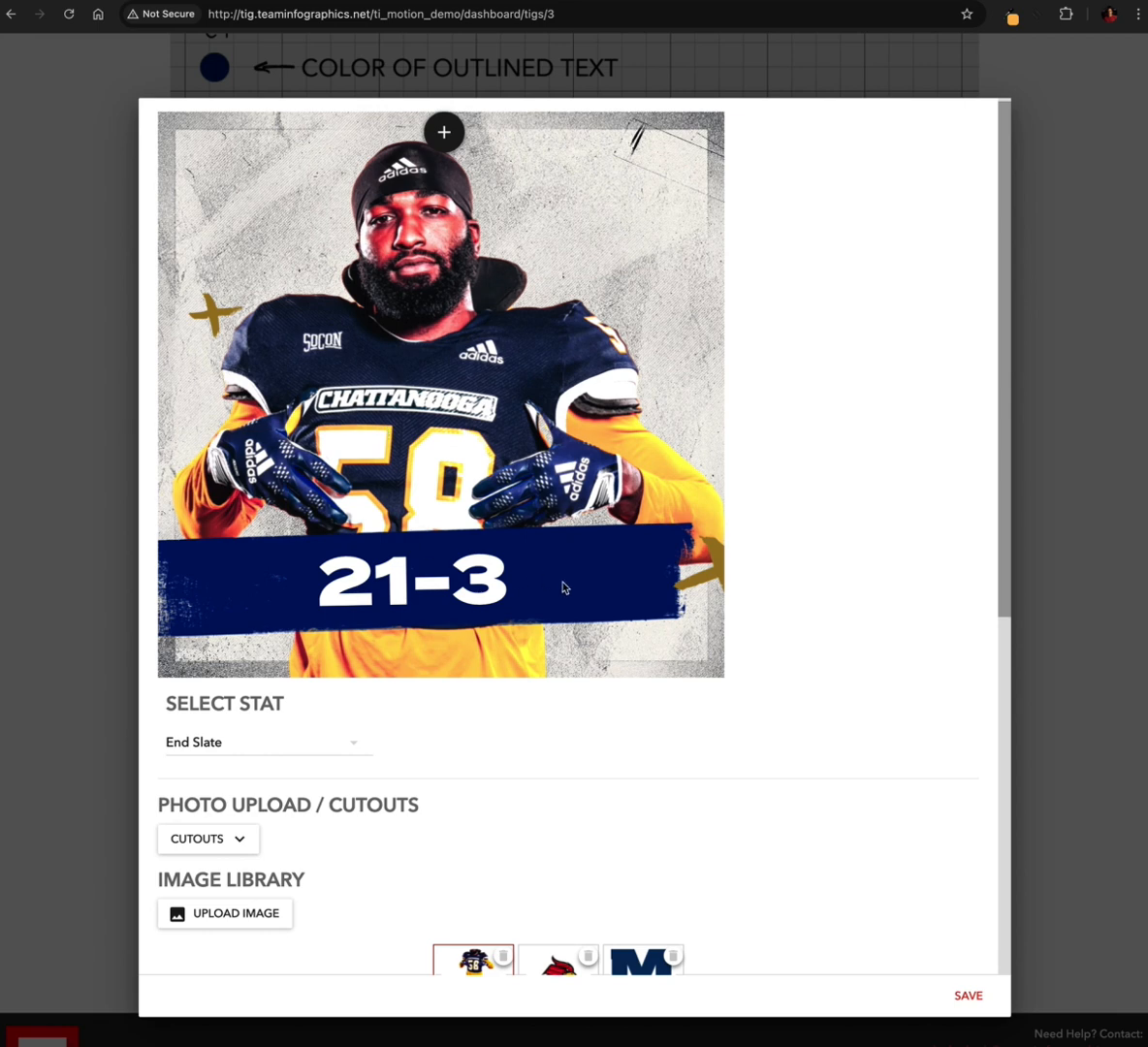
Set the player cutout's photo filter to None
{"action": "left_click", "coordinate": [445, 153]}
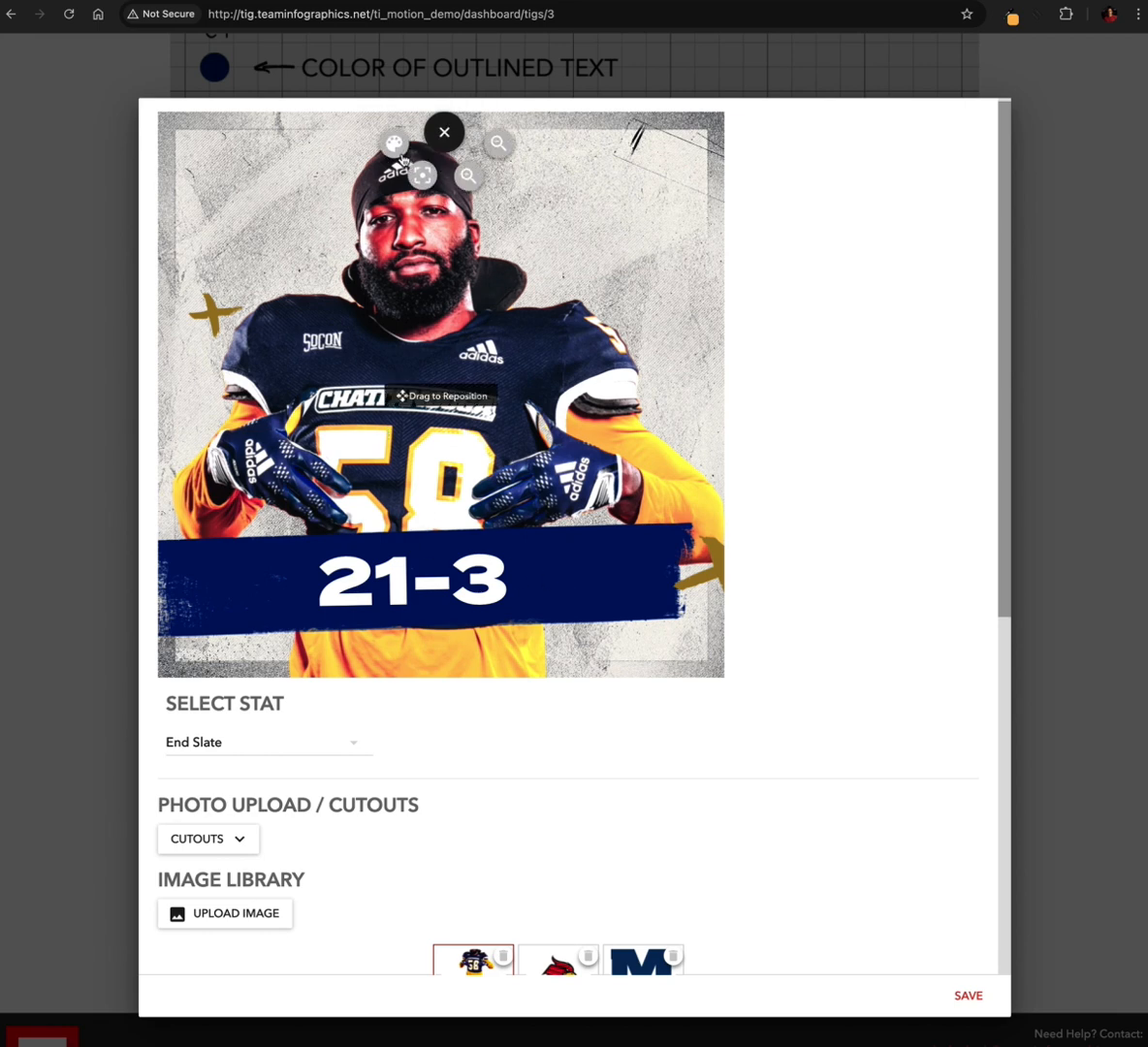
{"action": "left_click", "coordinate": [392, 146]}
{"action": "left_click", "coordinate": [447, 336]}
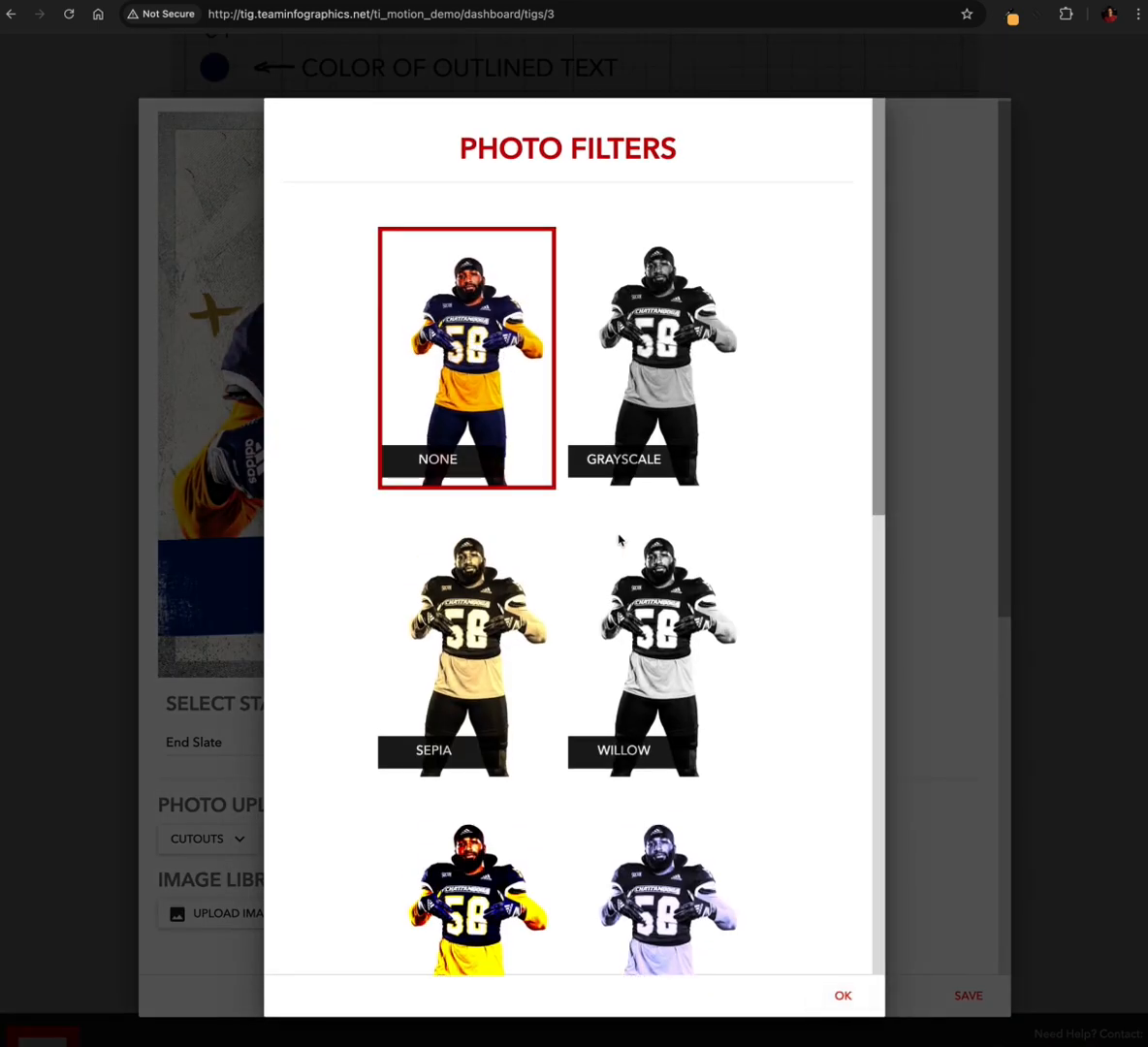
{"action": "left_click", "coordinate": [843, 995]}
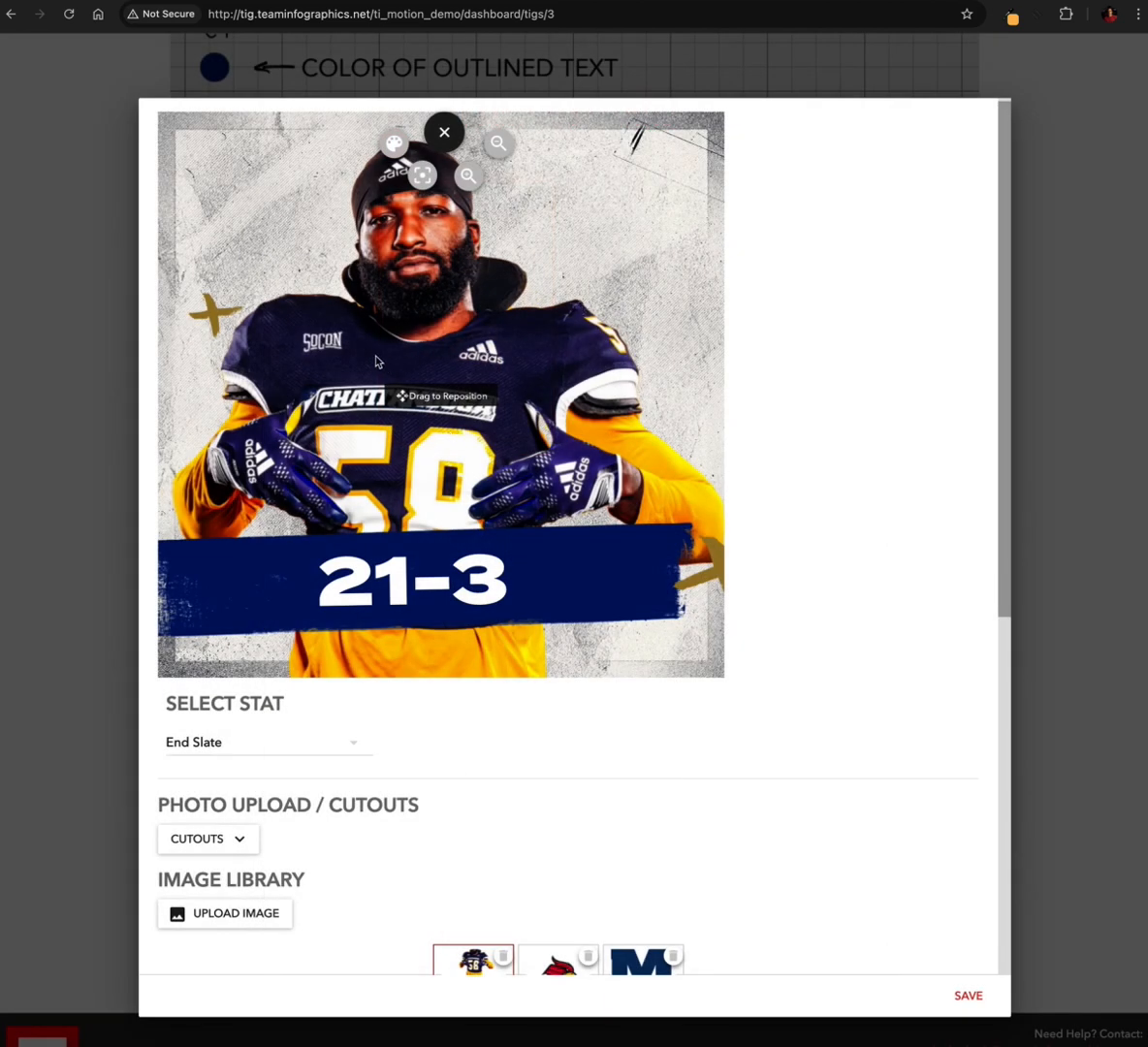
Set the end slate's cutout upload background to C1 and check it in the preview
{"action": "scroll", "coordinate": [447, 430], "scroll_direction": "down", "scroll_amount": 3}
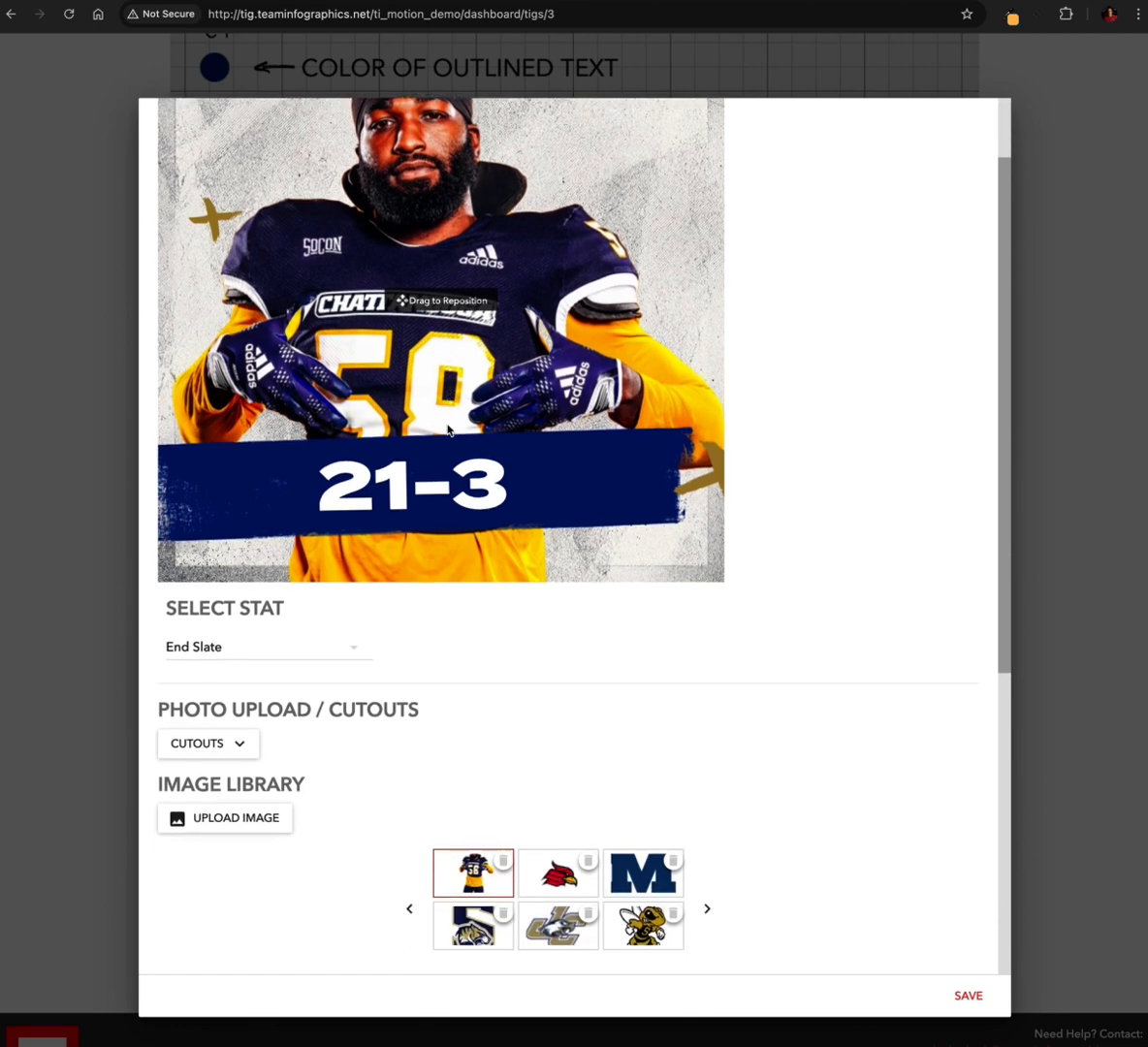
{"action": "scroll", "coordinate": [597, 323], "scroll_direction": "up", "scroll_amount": 2}
{"action": "scroll", "coordinate": [511, 376], "scroll_direction": "down", "scroll_amount": 5}
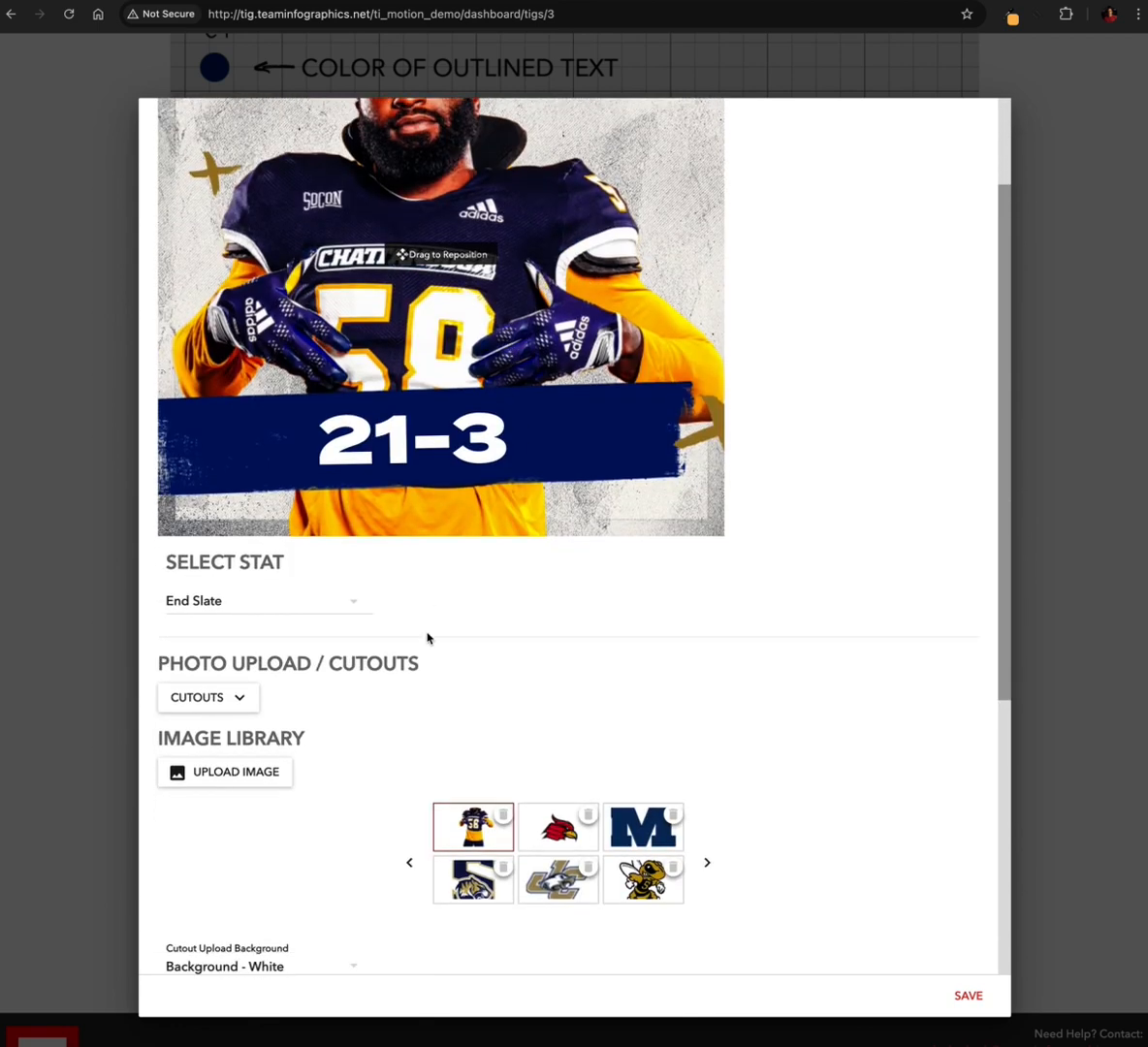
{"action": "left_click", "coordinate": [285, 756]}
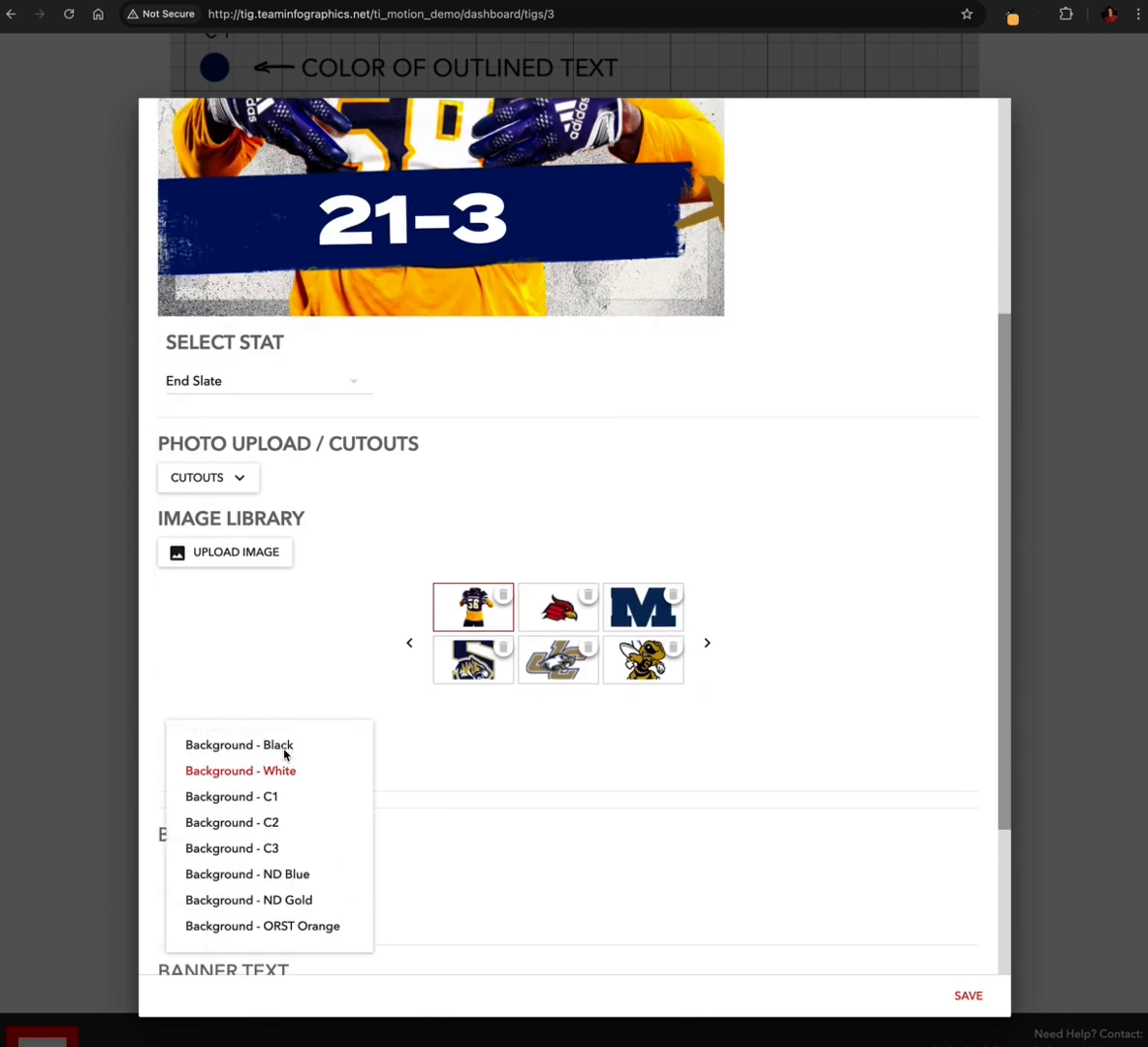
{"action": "left_click", "coordinate": [284, 796]}
{"action": "scroll", "coordinate": [451, 461], "scroll_direction": "up", "scroll_amount": 5}
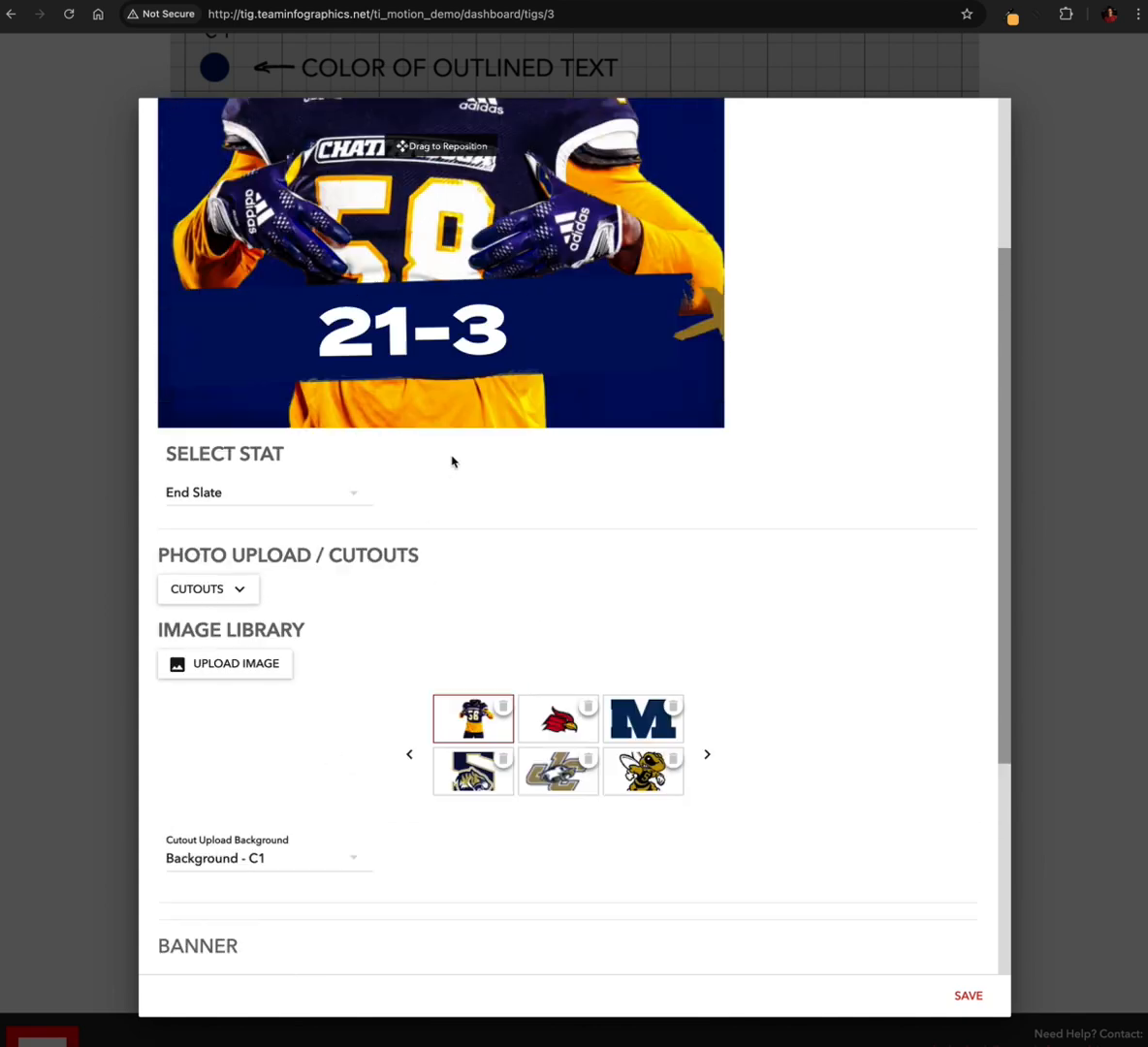
{"action": "scroll", "coordinate": [452, 460], "scroll_direction": "down", "scroll_amount": 10}
Set the end slate's banner color to C2 and check it in the preview
{"action": "left_click", "coordinate": [257, 661]}
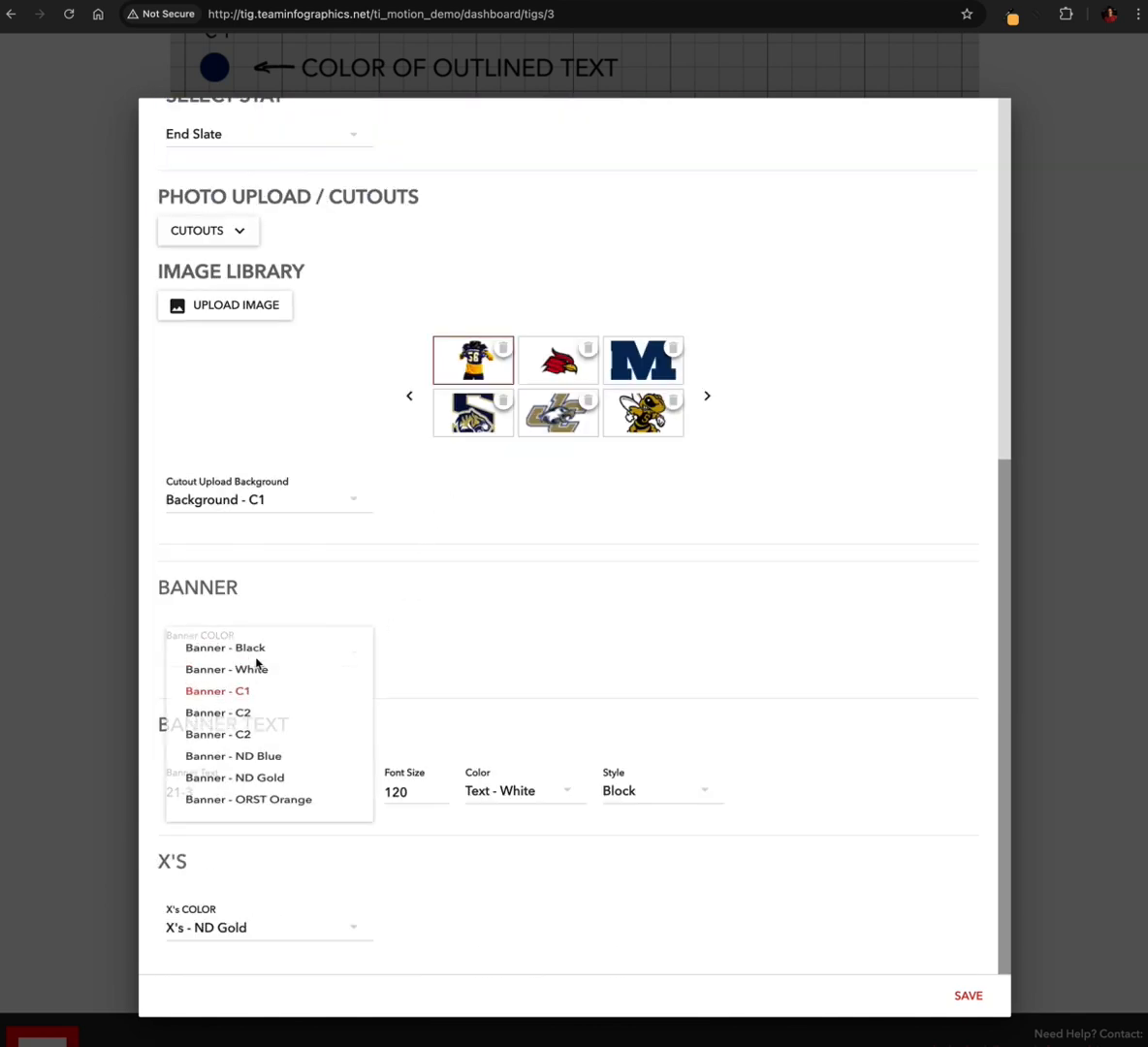
{"action": "left_click", "coordinate": [261, 731]}
{"action": "scroll", "coordinate": [499, 337], "scroll_direction": "up", "scroll_amount": 10}
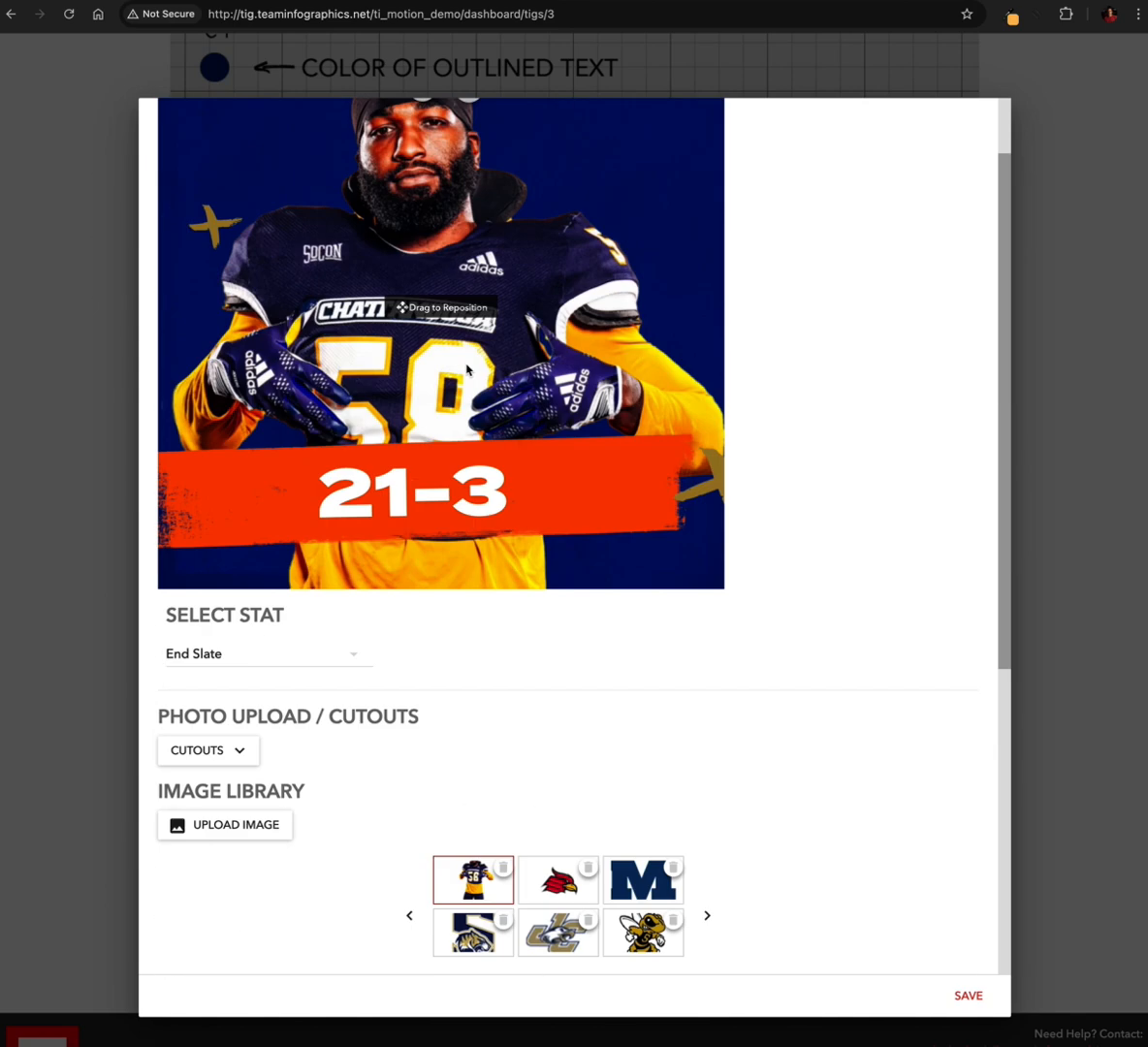
{"action": "scroll", "coordinate": [431, 451], "scroll_direction": "down", "scroll_amount": 4}
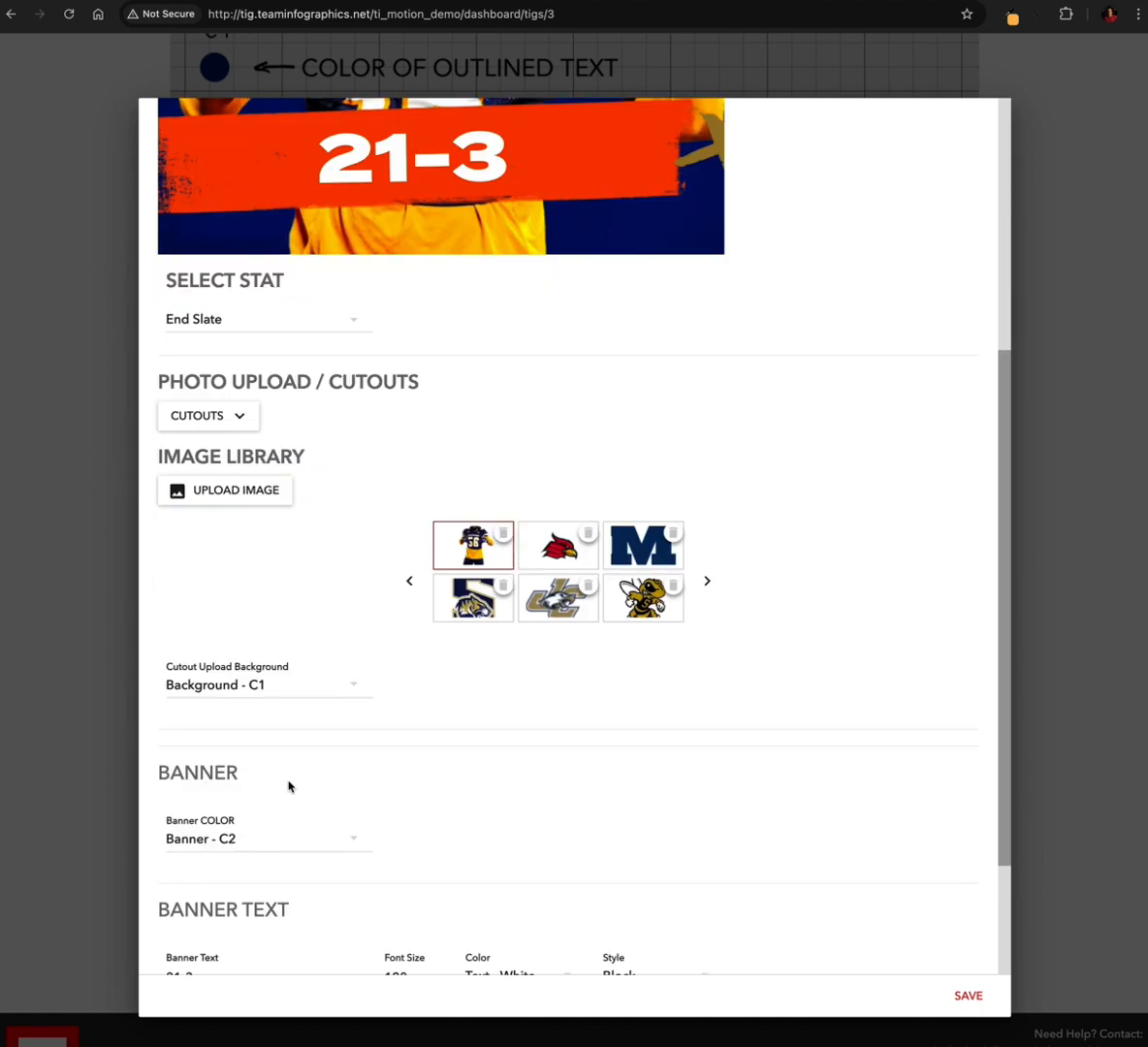
Try White and C2 as the end slate's cutout upload background, checking each in the preview
{"action": "left_click", "coordinate": [271, 687]}
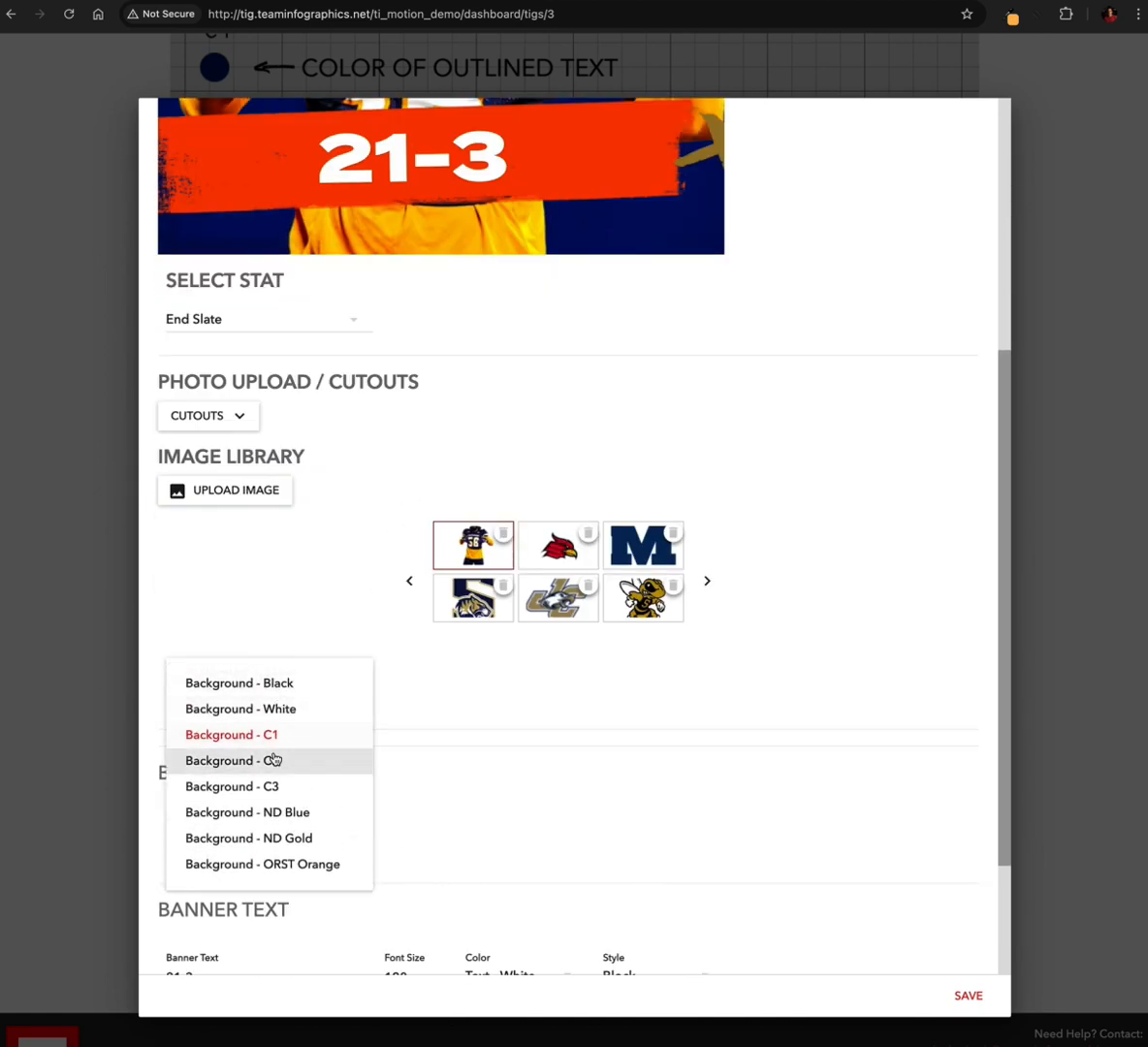
{"action": "left_click", "coordinate": [289, 714]}
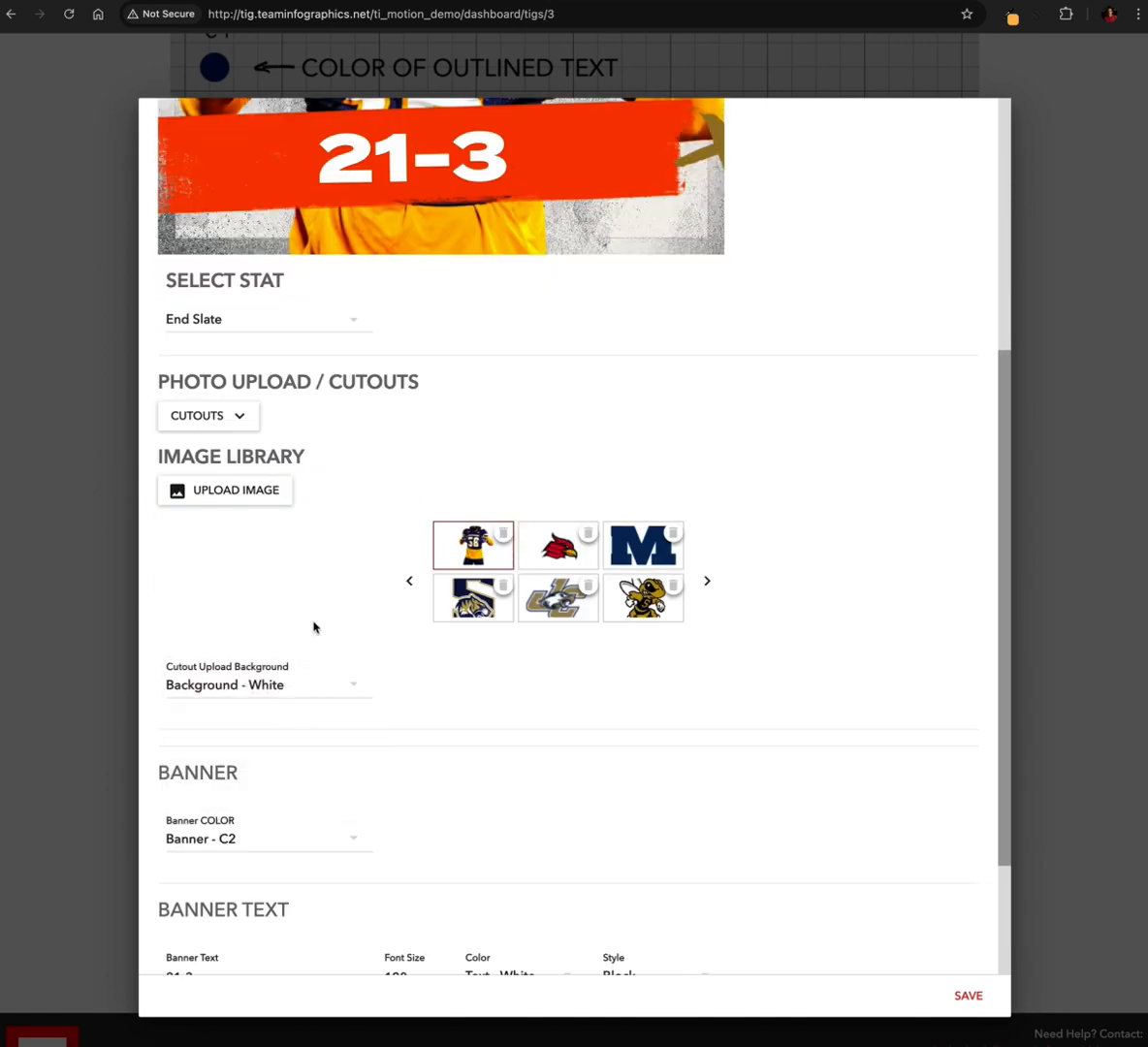
{"action": "scroll", "coordinate": [313, 628], "scroll_direction": "up", "scroll_amount": 4}
{"action": "scroll", "coordinate": [300, 679], "scroll_direction": "down", "scroll_amount": 6}
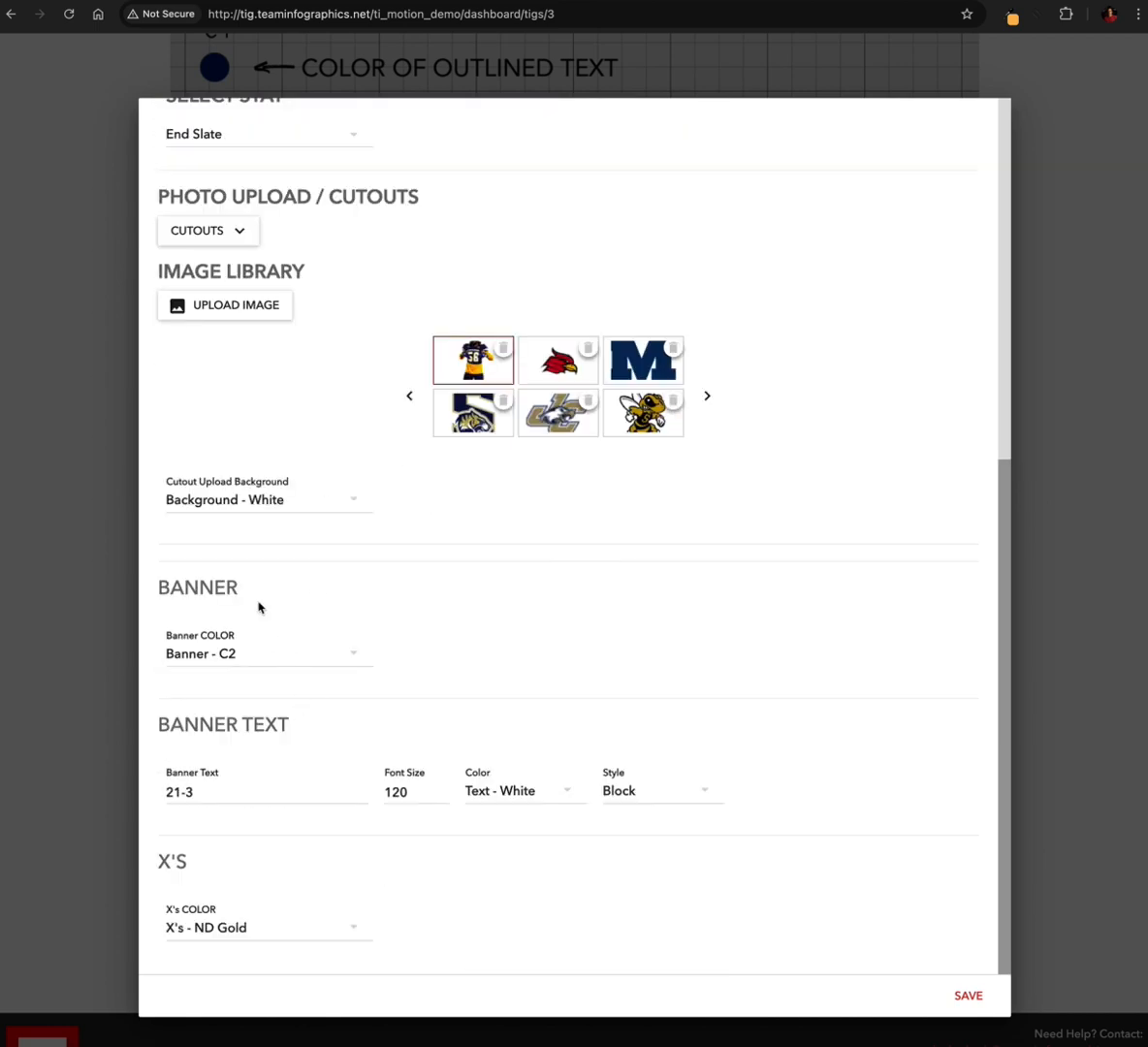
{"action": "left_click", "coordinate": [239, 499]}
{"action": "left_click", "coordinate": [295, 549]}
{"action": "left_click", "coordinate": [266, 502]}
{"action": "left_click", "coordinate": [279, 577]}
{"action": "scroll", "coordinate": [417, 368], "scroll_direction": "up", "scroll_amount": 6}
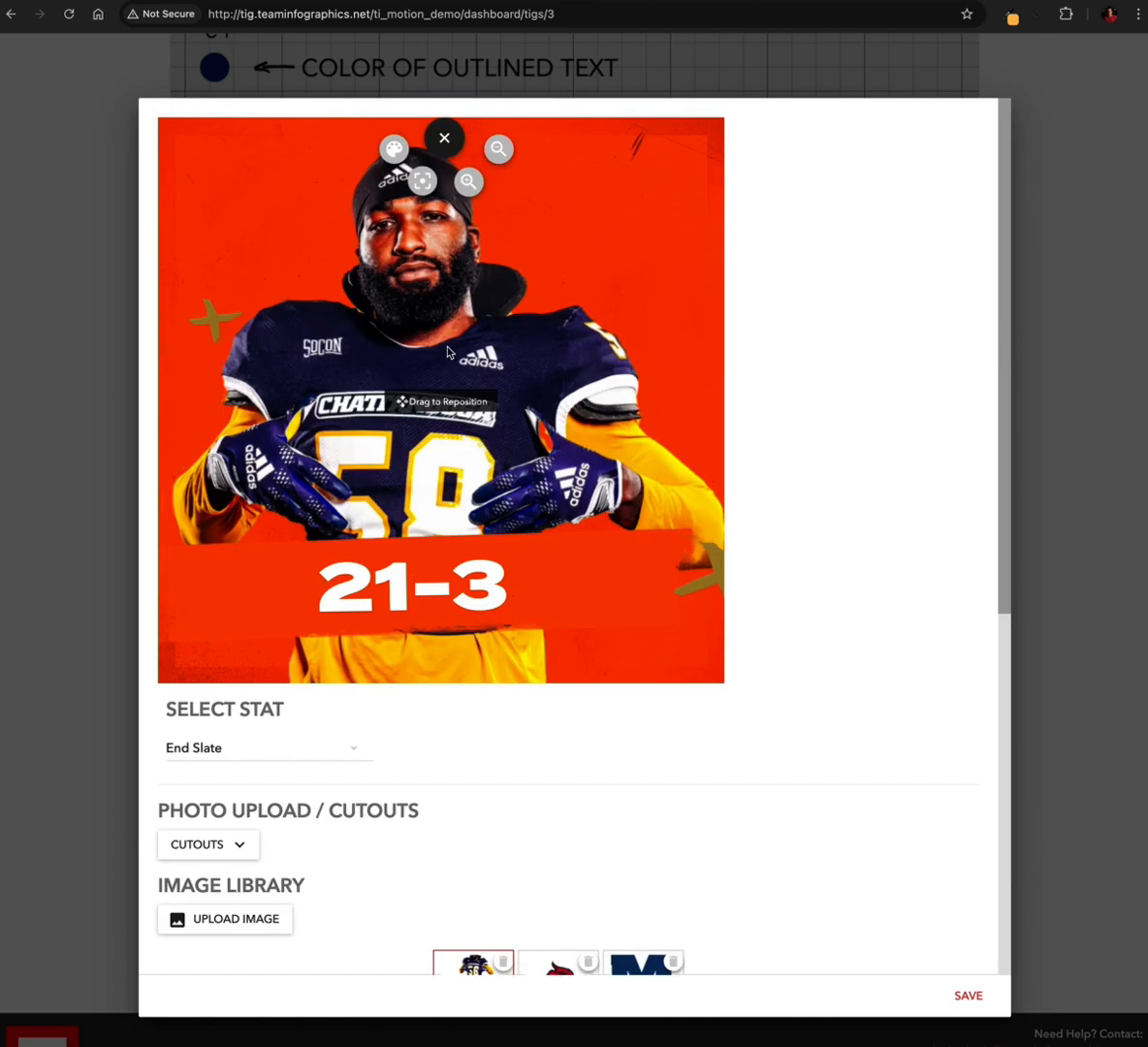
{"action": "scroll", "coordinate": [386, 582], "scroll_direction": "down", "scroll_amount": 3}
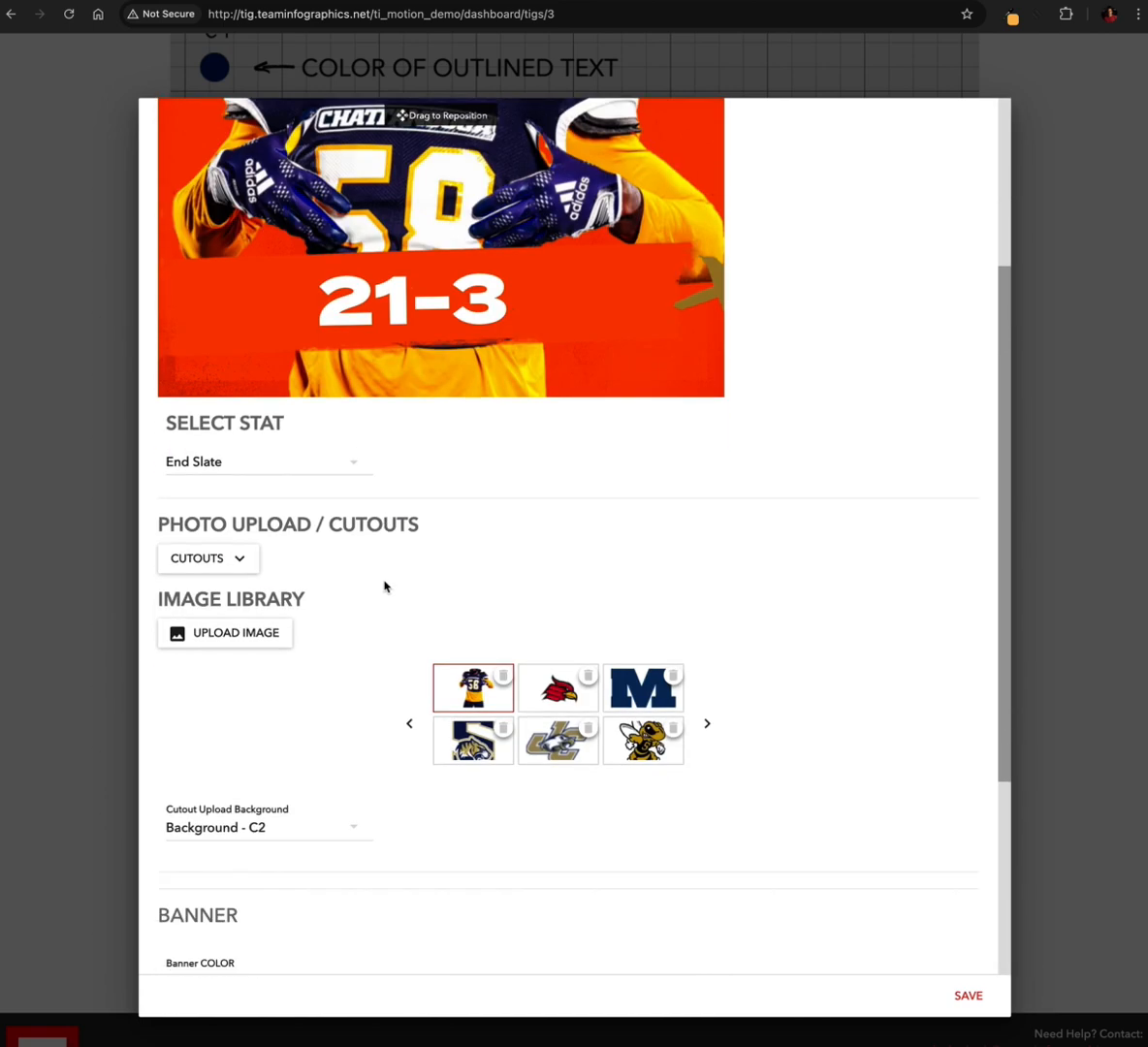
Set the end slate's cutout upload background to C3 and check it in the preview
{"action": "left_click", "coordinate": [276, 806]}
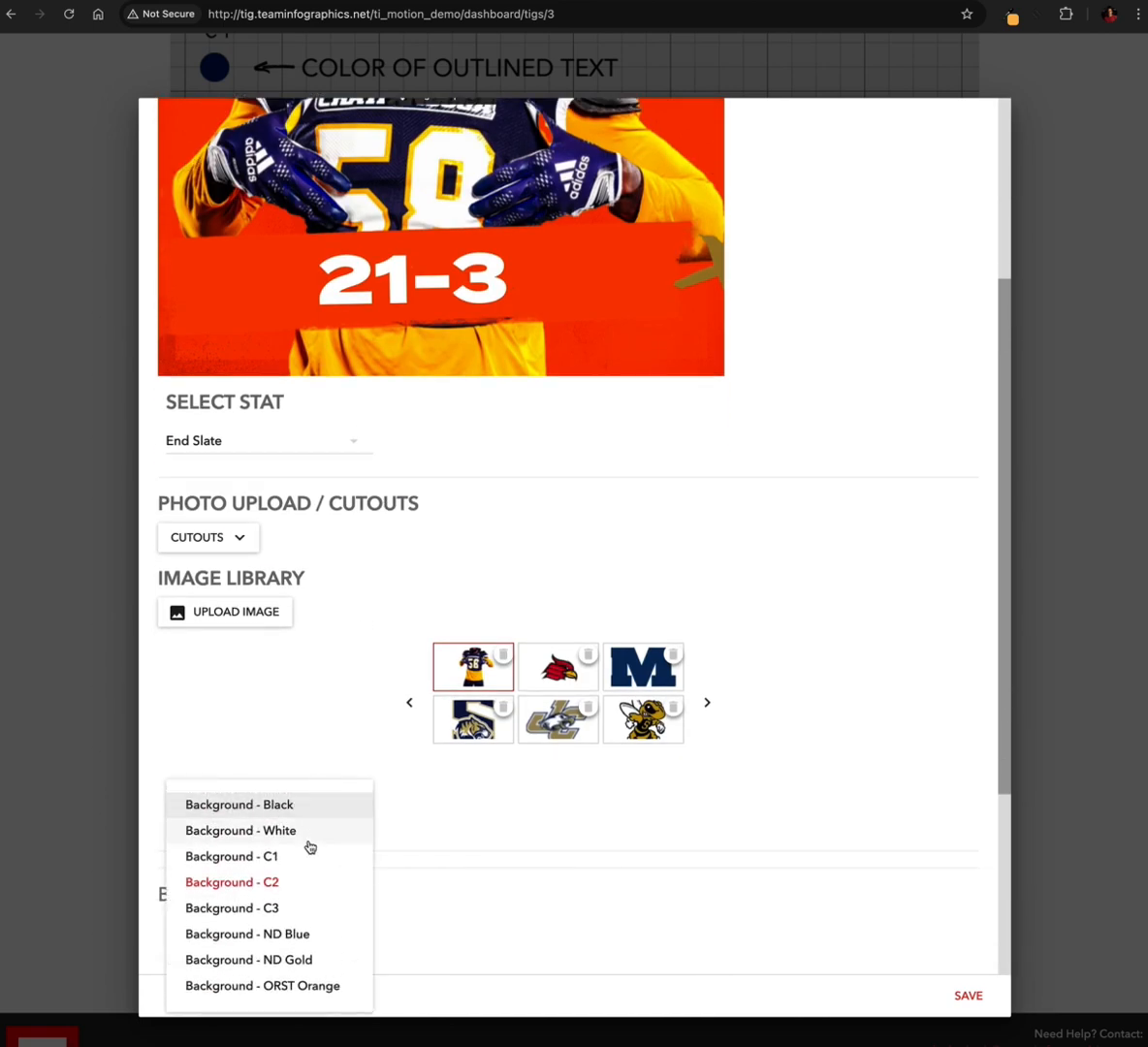
{"action": "left_click", "coordinate": [276, 909]}
{"action": "scroll", "coordinate": [398, 486], "scroll_direction": "up", "scroll_amount": 3}
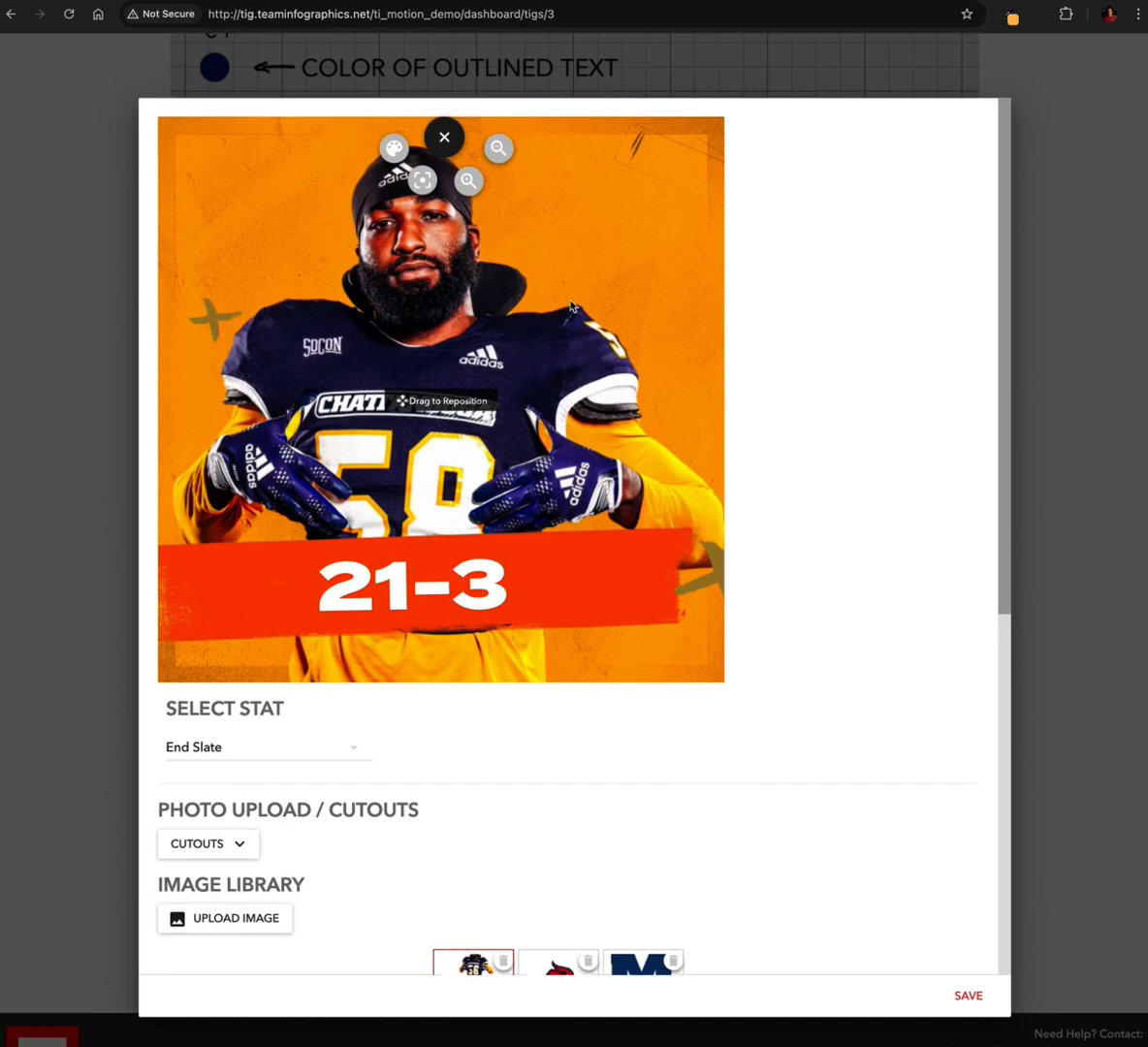
{"action": "scroll", "coordinate": [401, 607], "scroll_direction": "down", "scroll_amount": 3}
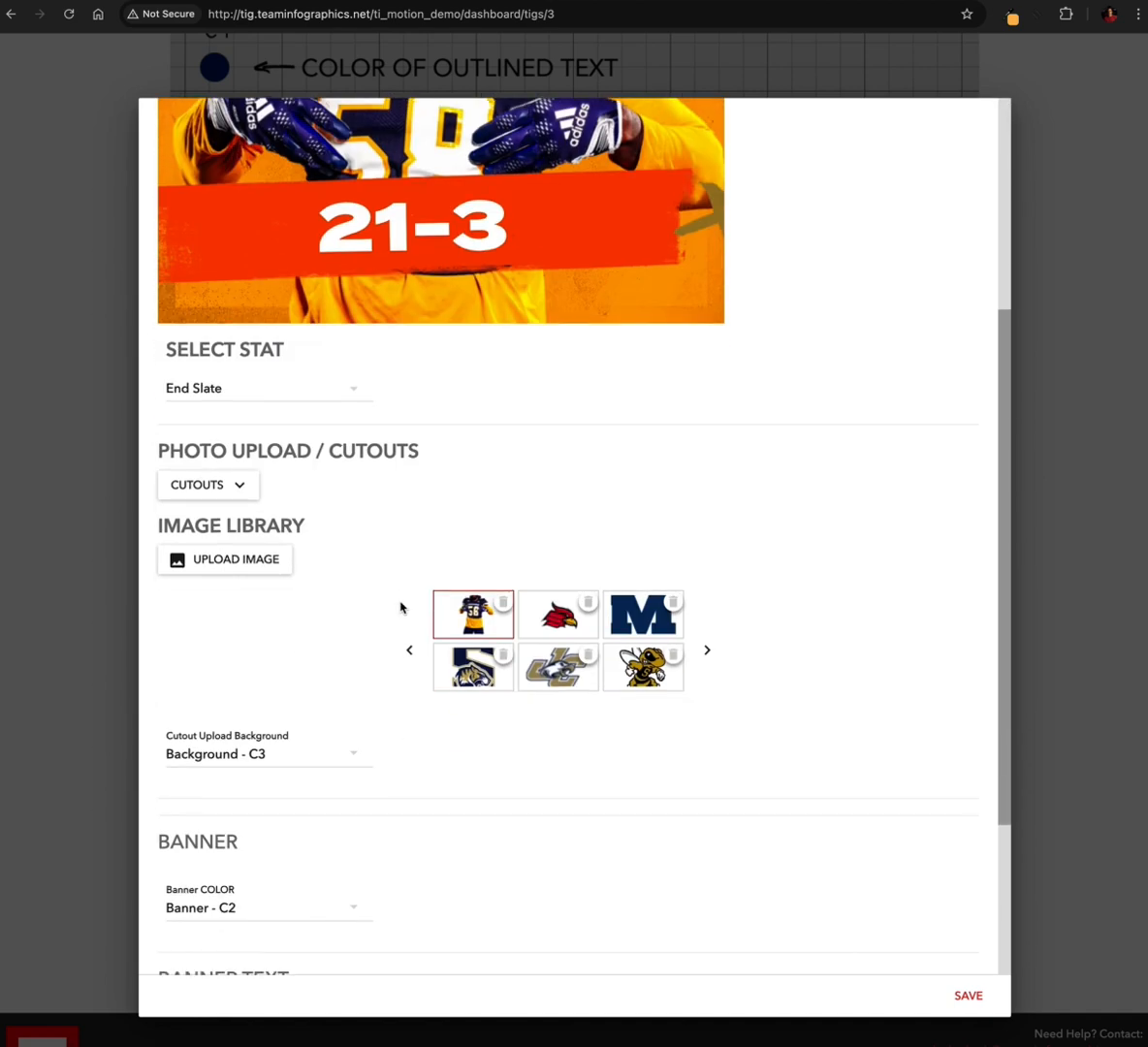
Set the end slate's banner color to C1 and check it in the preview
{"action": "scroll", "coordinate": [329, 677], "scroll_direction": "down", "scroll_amount": 1}
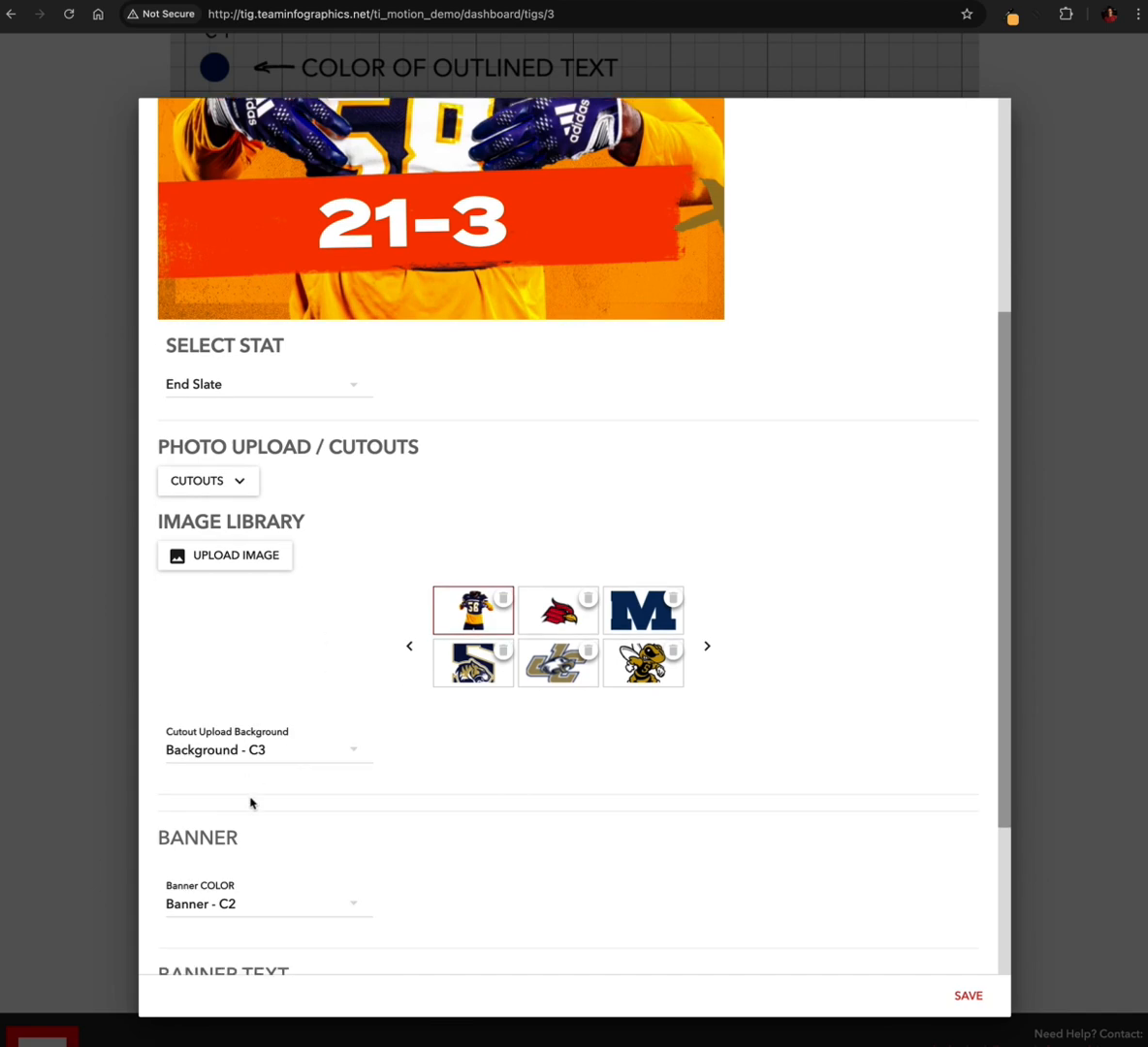
{"action": "scroll", "coordinate": [250, 803], "scroll_direction": "down", "scroll_amount": 2}
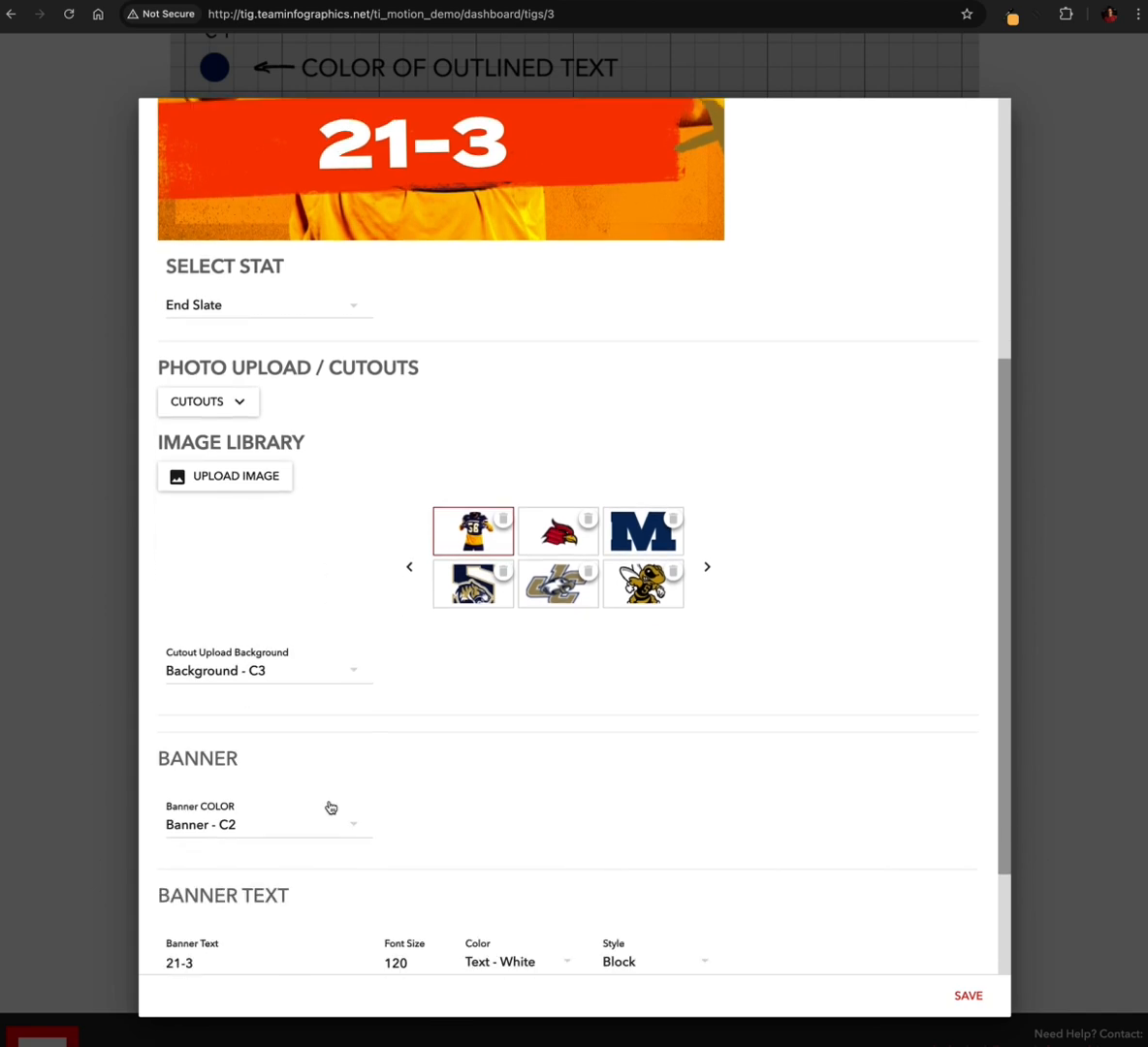
{"action": "left_click", "coordinate": [248, 829]}
{"action": "left_click", "coordinate": [267, 871]}
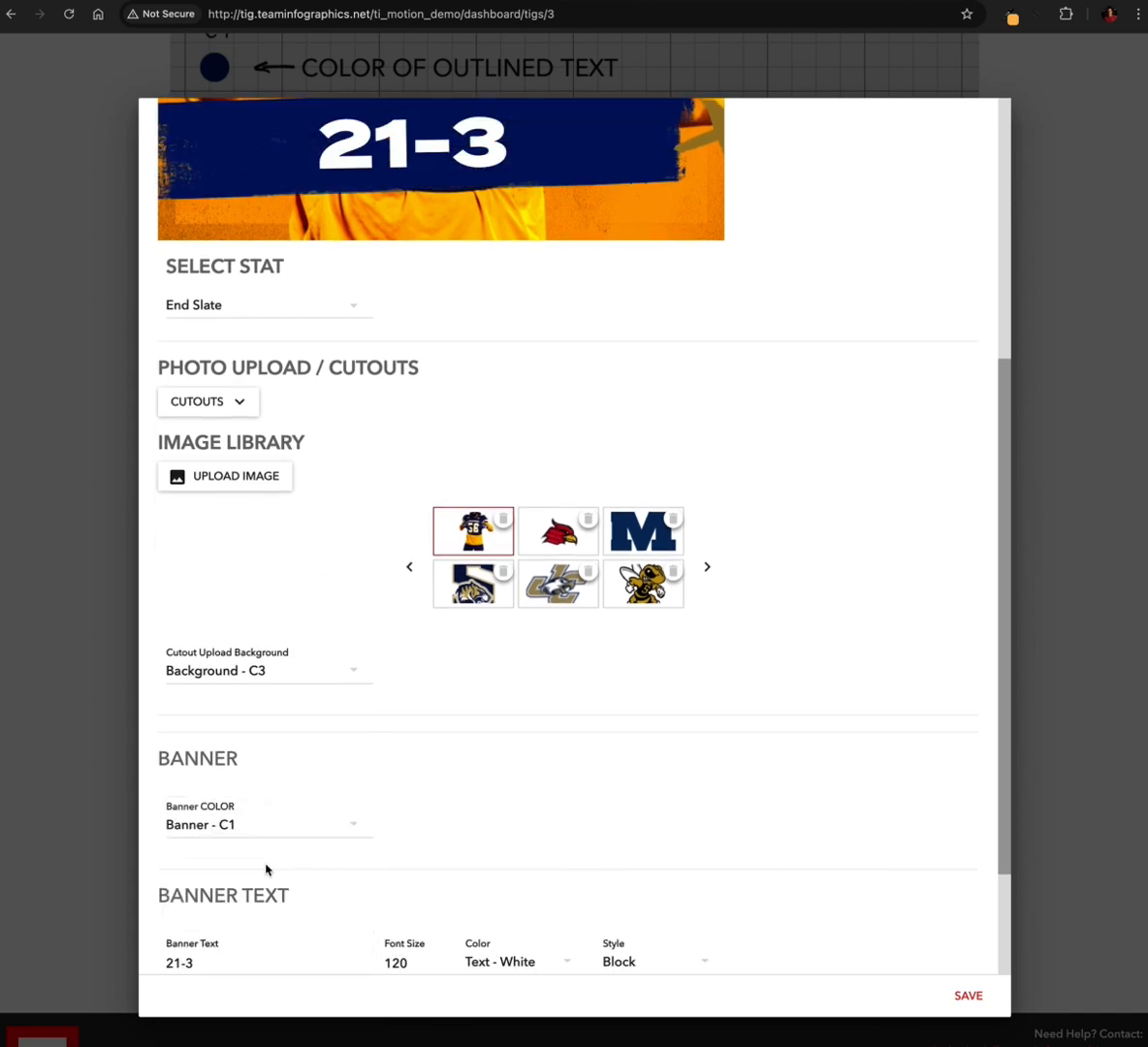
{"action": "scroll", "coordinate": [361, 733], "scroll_direction": "up", "scroll_amount": 5}
{"action": "scroll", "coordinate": [384, 716], "scroll_direction": "down", "scroll_amount": 5}
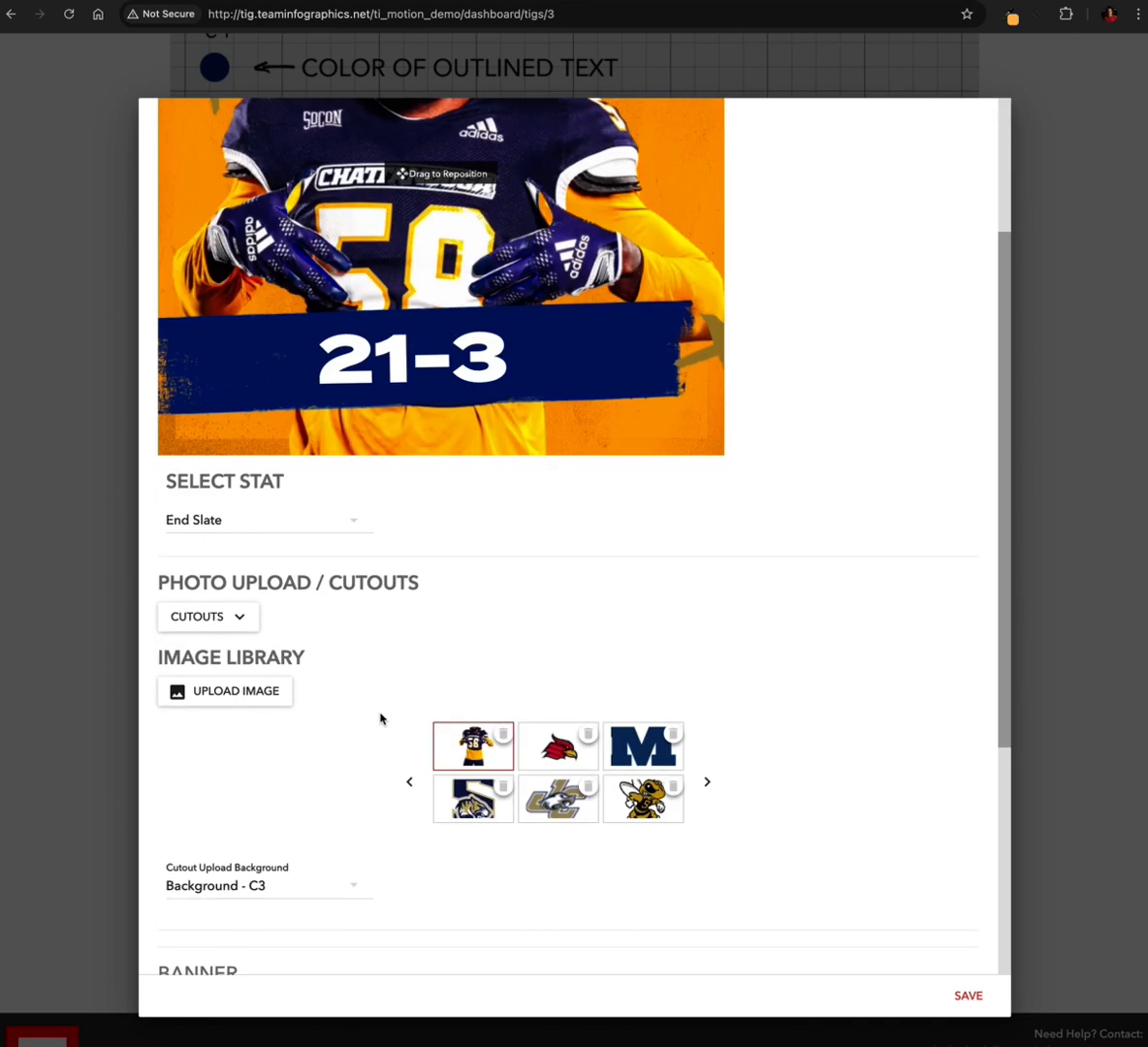
Try ND Blue as the end slate's banner color, check it in the preview, and return the banner to C1
{"action": "scroll", "coordinate": [291, 766], "scroll_direction": "down", "scroll_amount": 1}
{"action": "left_click", "coordinate": [267, 736]}
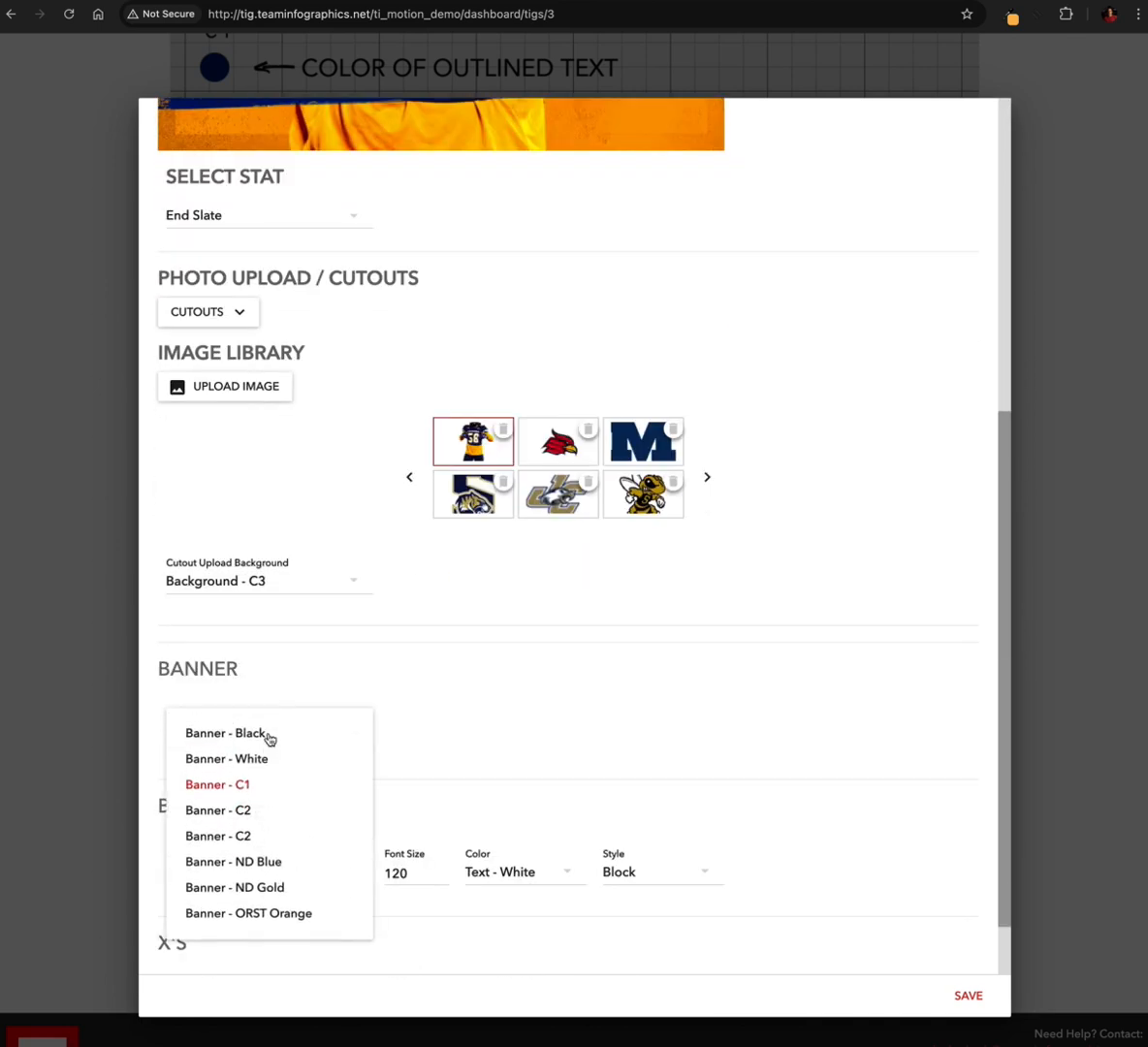
{"action": "left_click", "coordinate": [283, 860]}
{"action": "scroll", "coordinate": [379, 477], "scroll_direction": "up", "scroll_amount": 4}
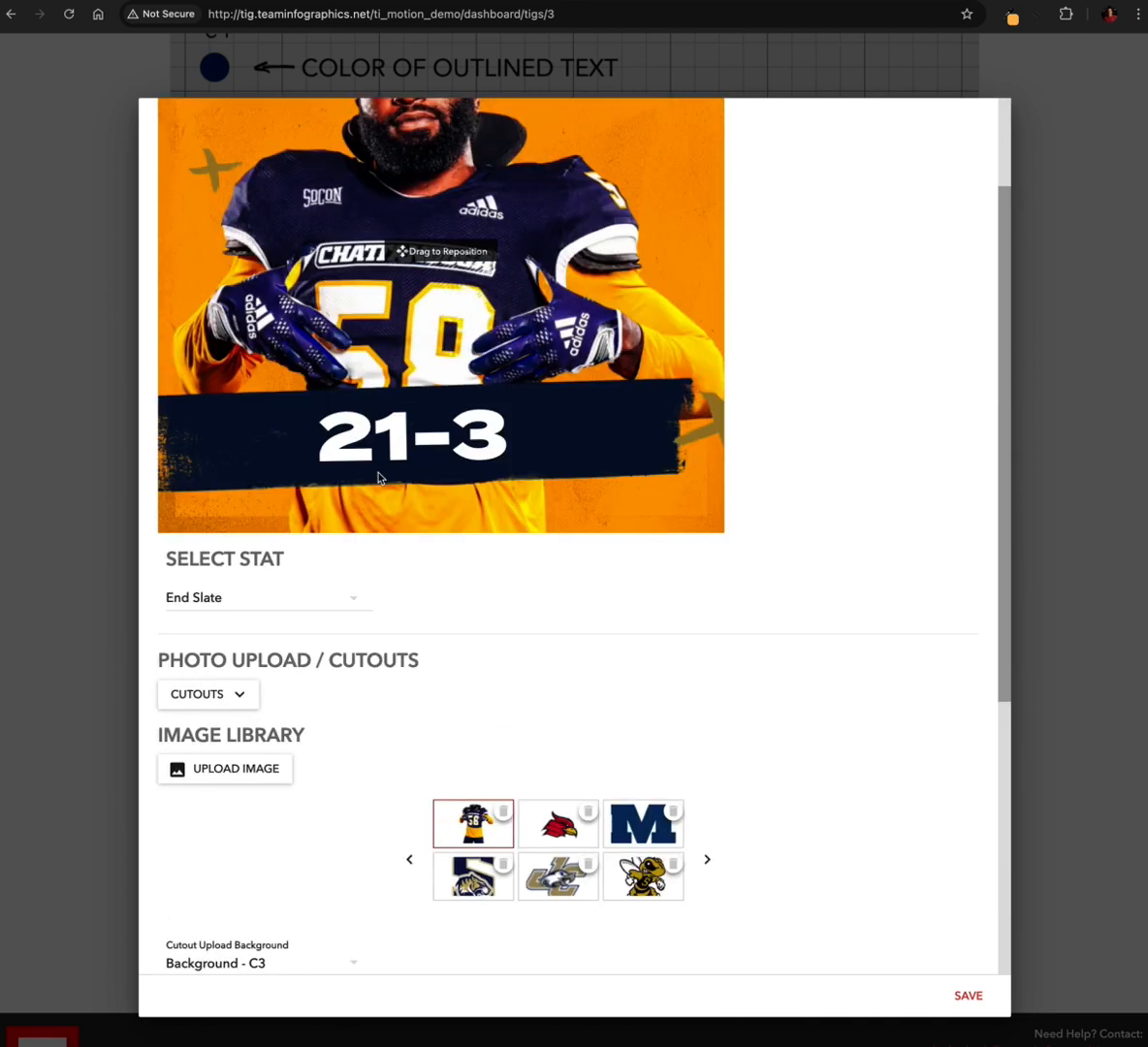
{"action": "scroll", "coordinate": [379, 477], "scroll_direction": "down", "scroll_amount": 4}
{"action": "left_click", "coordinate": [278, 728]}
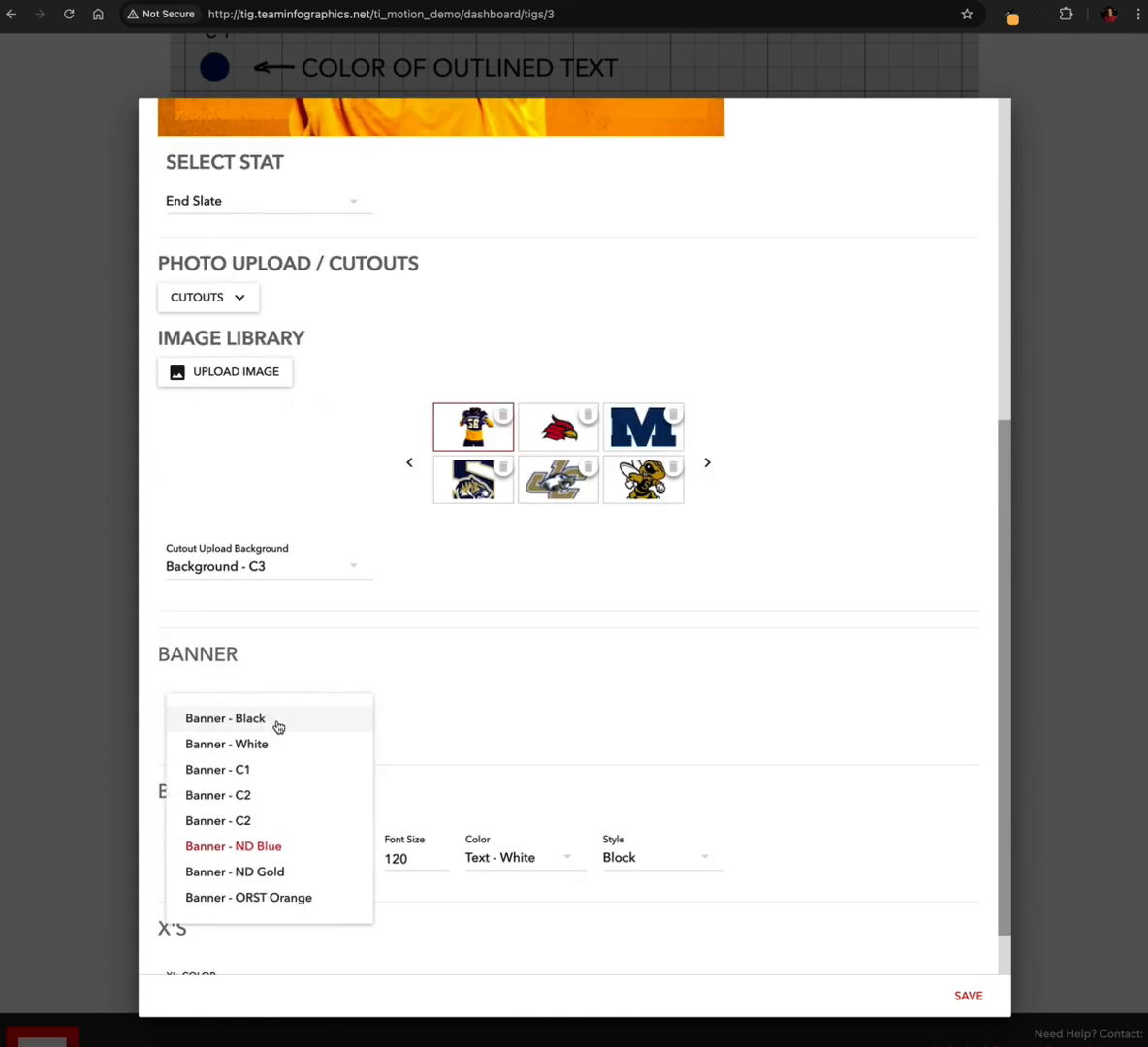
{"action": "left_click", "coordinate": [268, 769]}
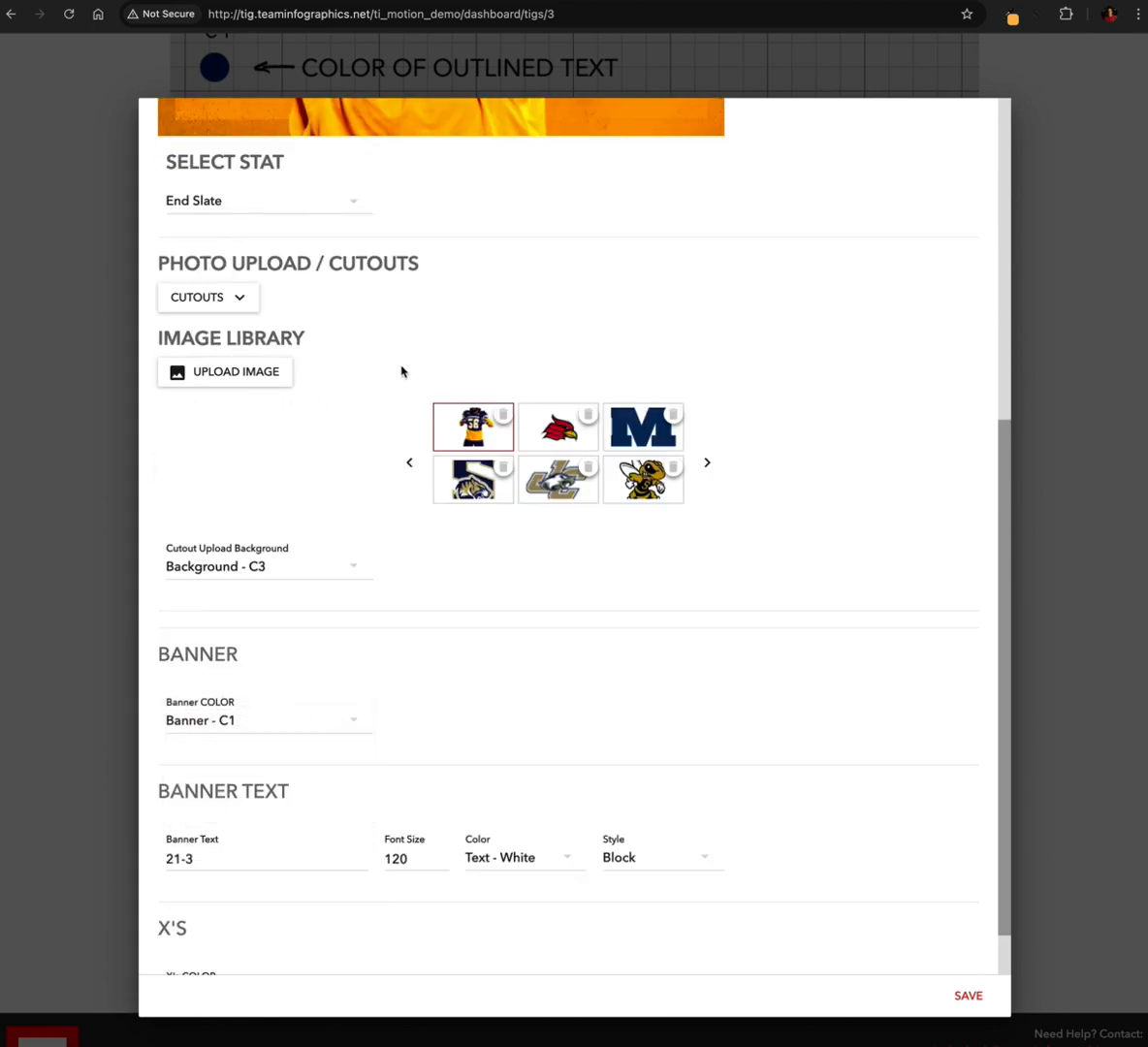
{"action": "scroll", "coordinate": [497, 345], "scroll_direction": "up", "scroll_amount": 4}
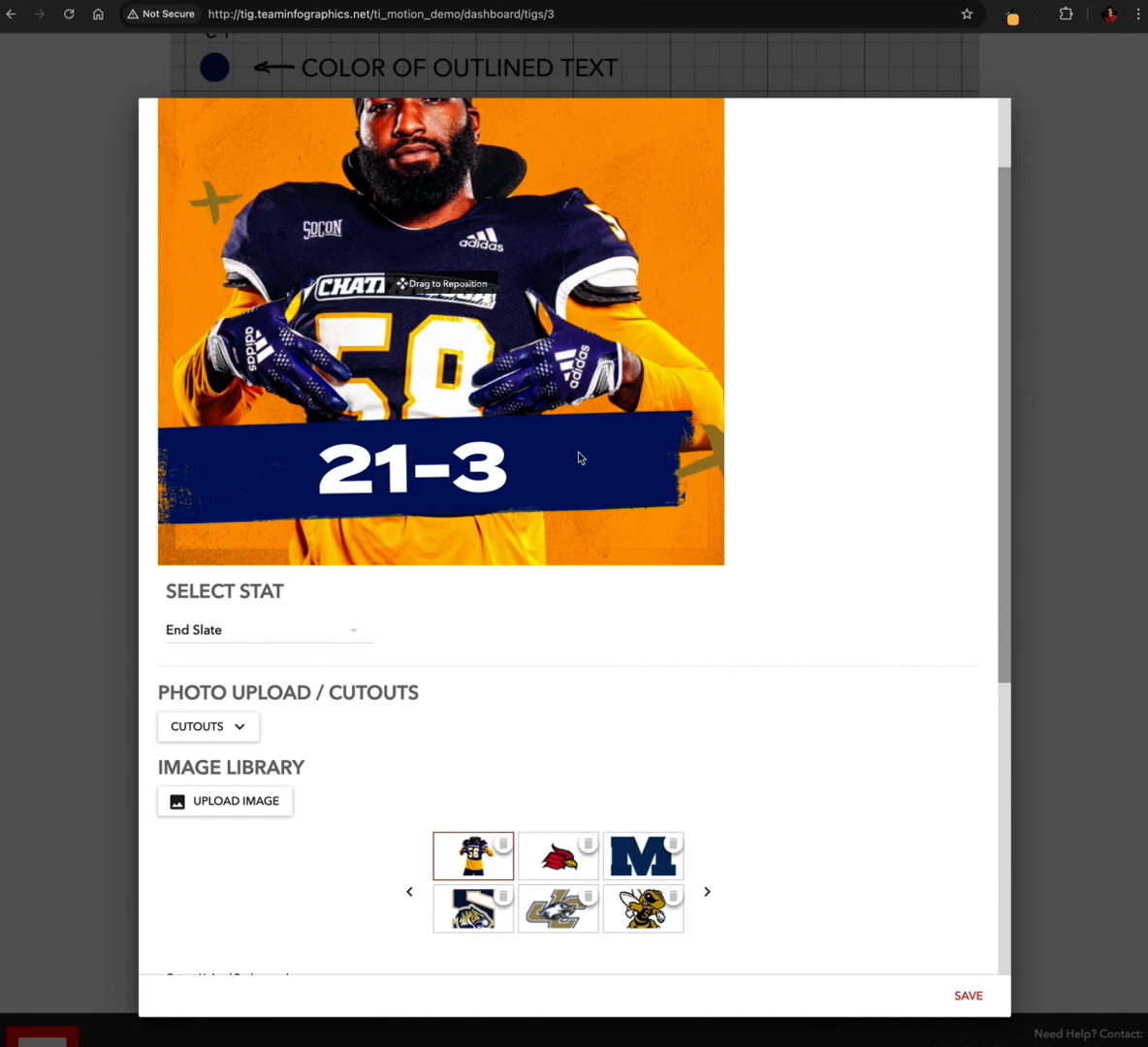
Set the end slate's X's color to White and check it in the preview
{"action": "scroll", "coordinate": [462, 555], "scroll_direction": "down", "scroll_amount": 5}
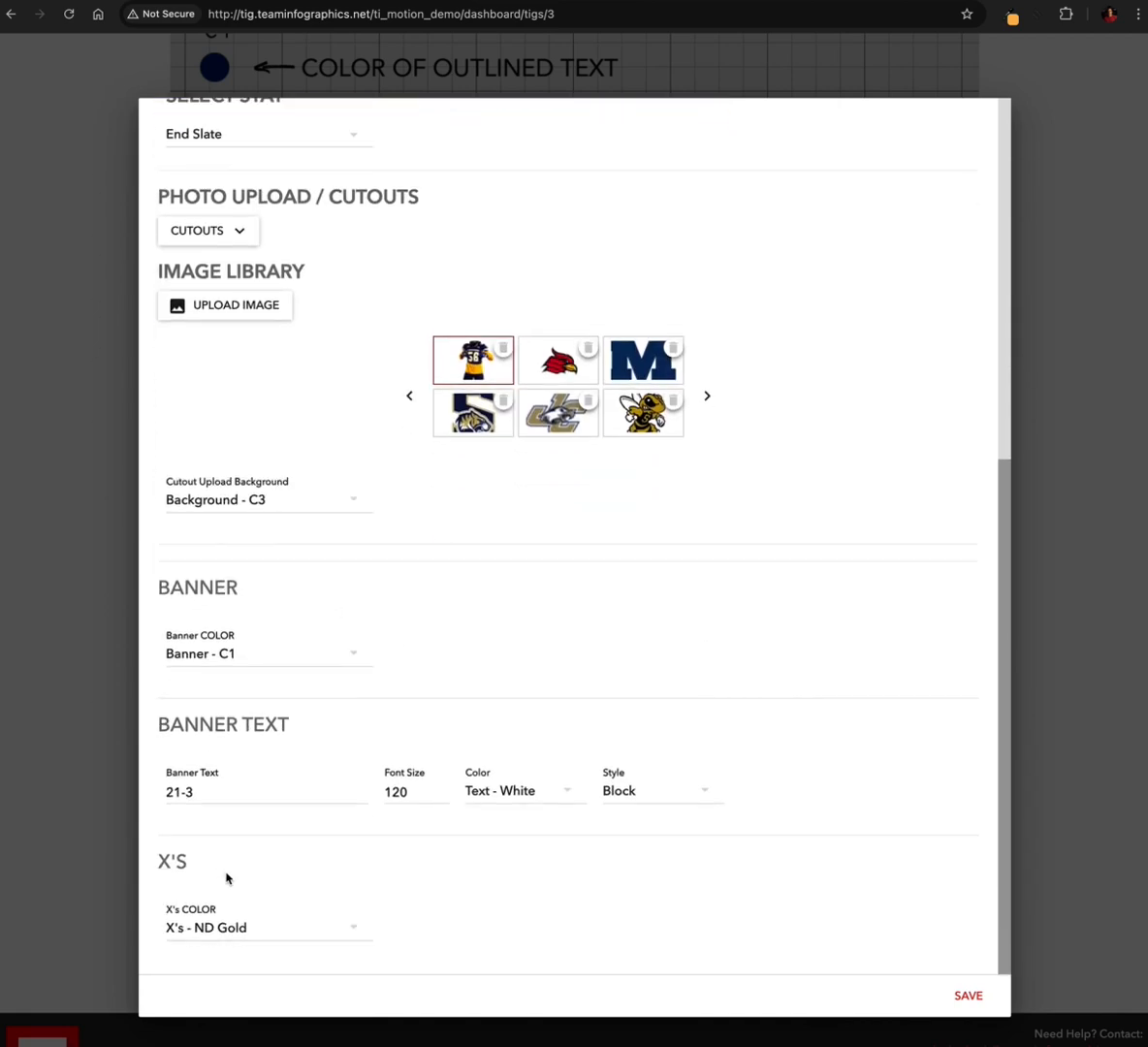
{"action": "left_click", "coordinate": [287, 929]}
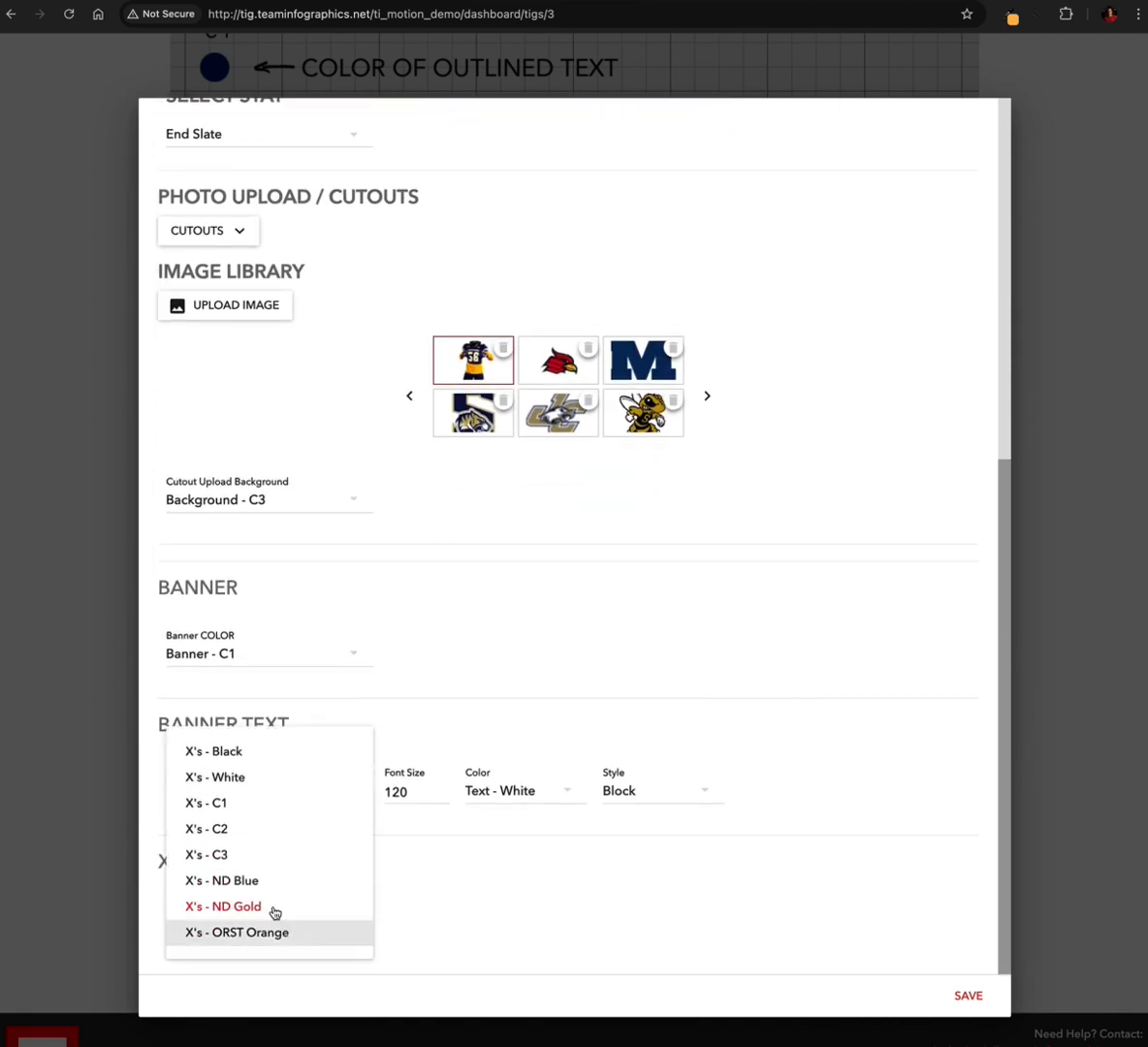
{"action": "left_click", "coordinate": [238, 779]}
{"action": "scroll", "coordinate": [326, 584], "scroll_direction": "up", "scroll_amount": 6}
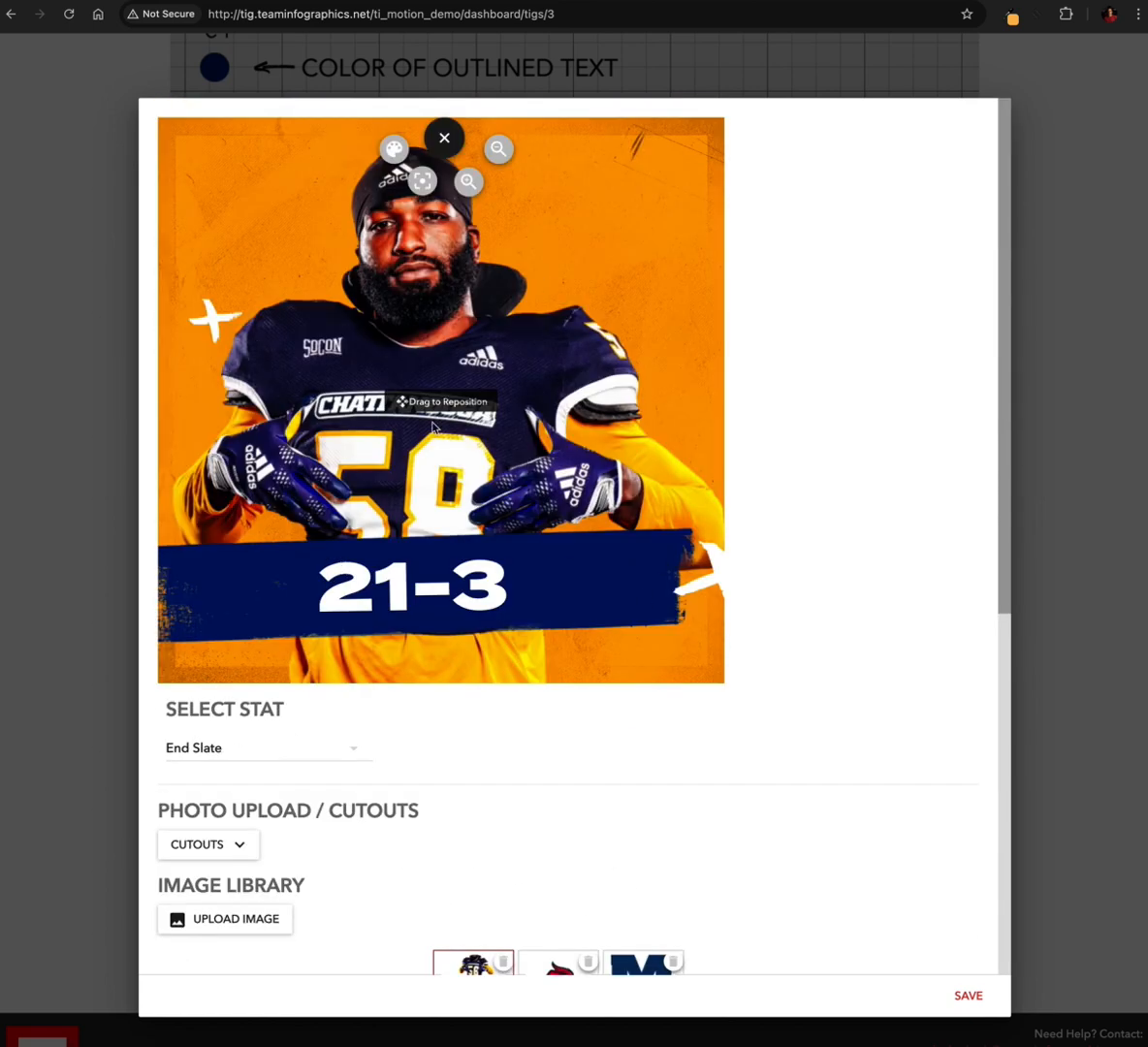
Replace the end slate's banner text with the player's full name and check it in the preview
{"action": "scroll", "coordinate": [456, 490], "scroll_direction": "down", "scroll_amount": 5}
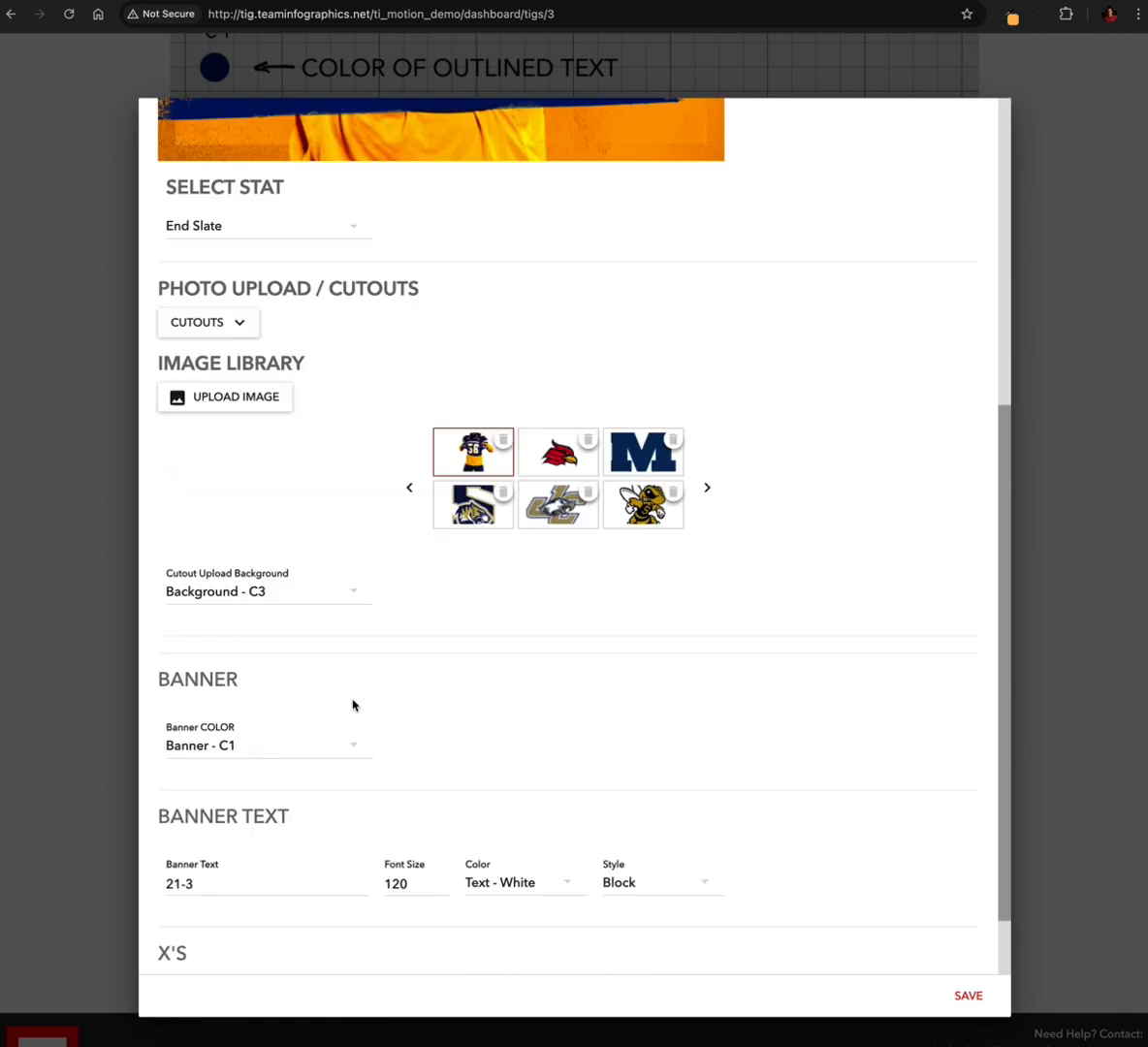
{"action": "triple_click", "coordinate": [166, 882]}
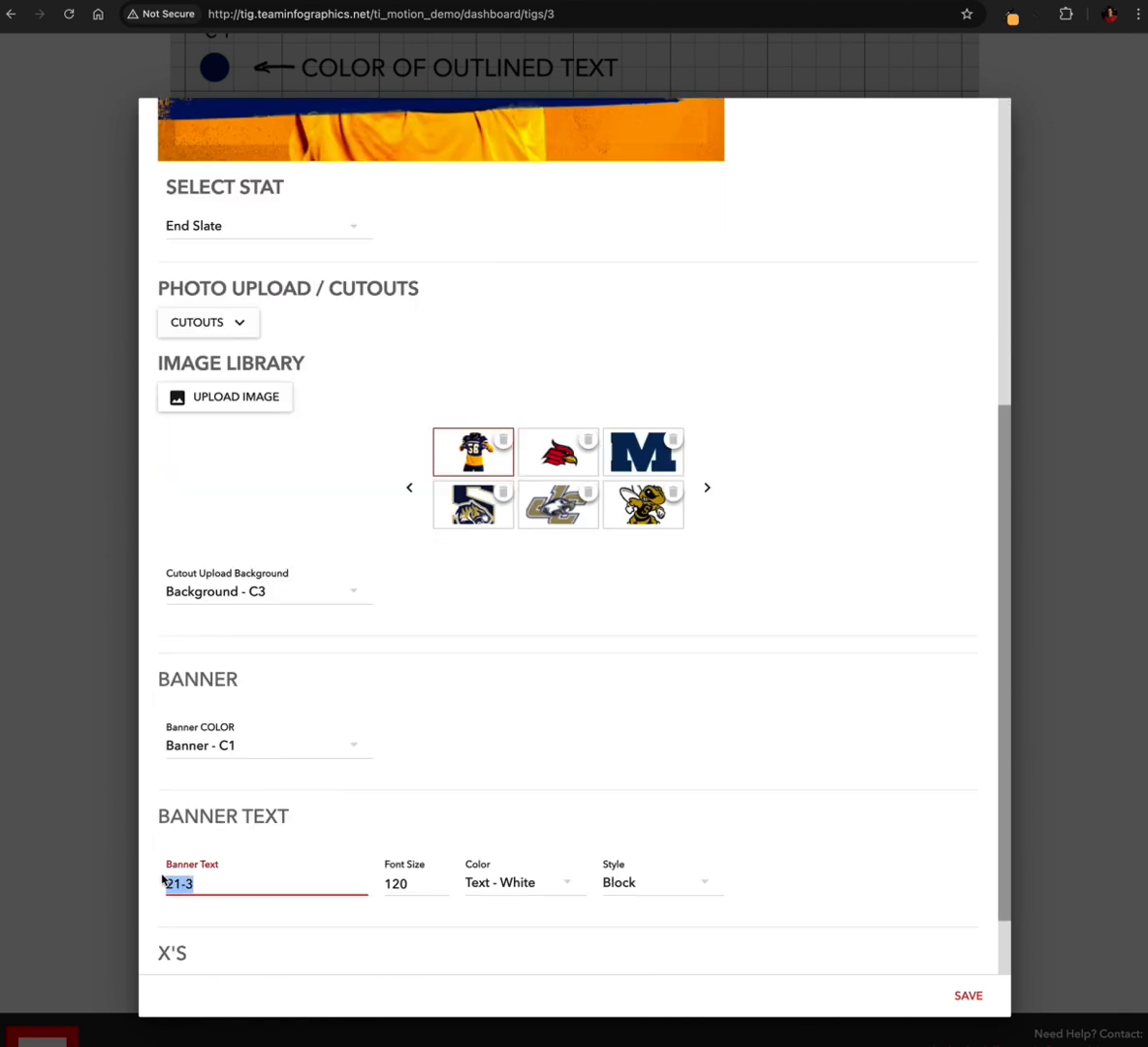
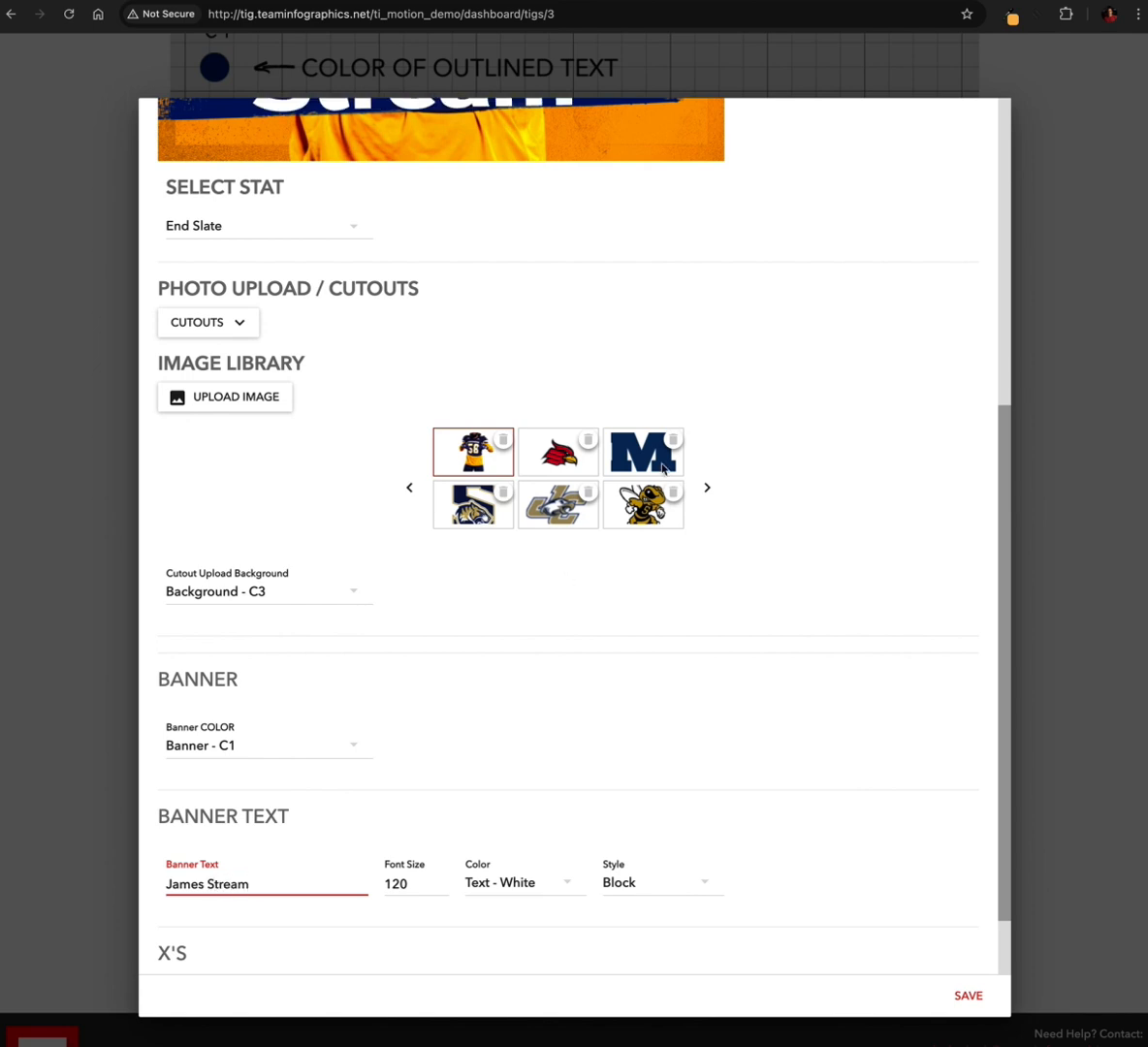
{"action": "scroll", "coordinate": [660, 480], "scroll_direction": "up", "scroll_amount": 3}
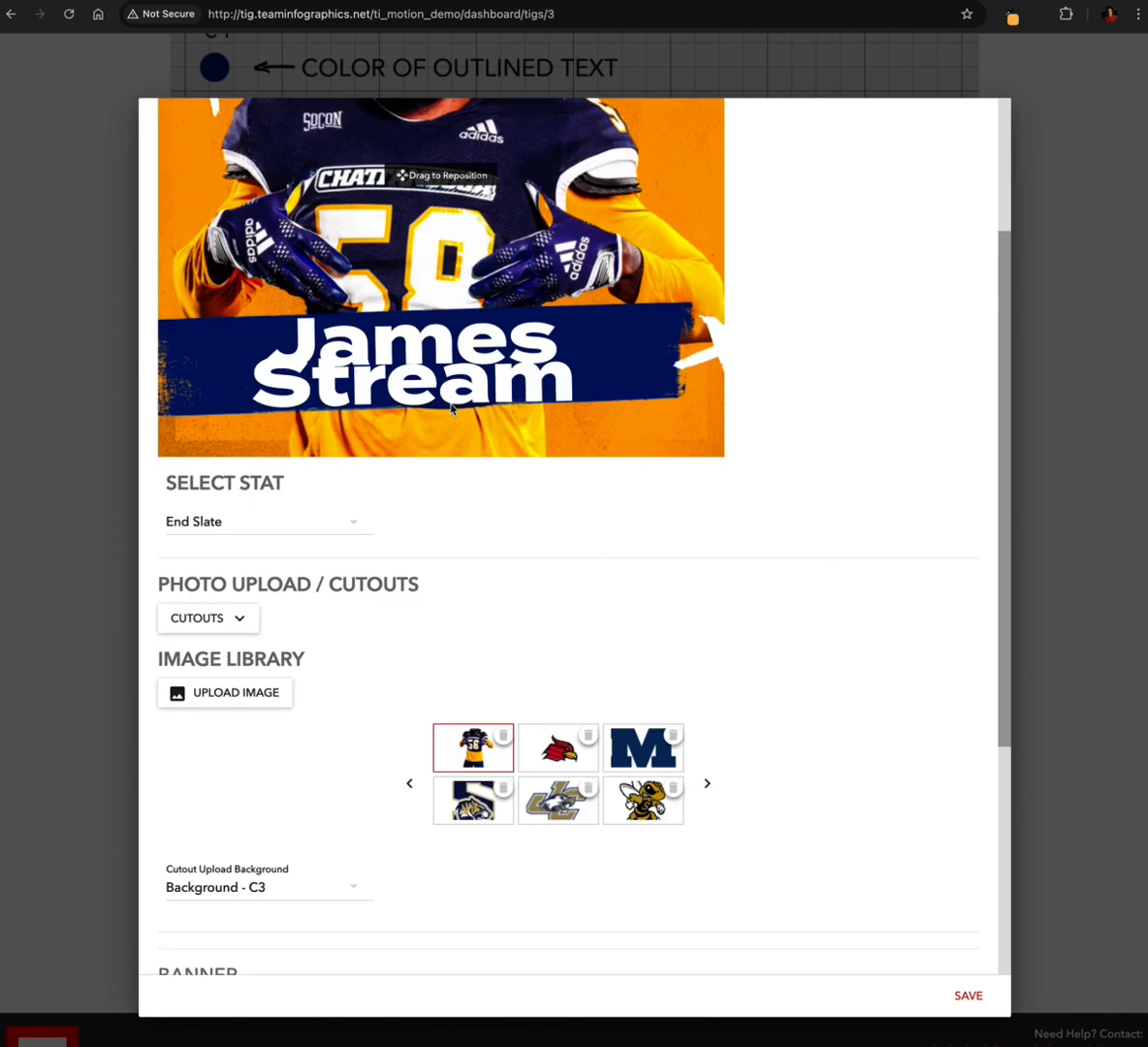
Try a font size of 100 for the end slate's banner text
{"action": "scroll", "coordinate": [355, 681], "scroll_direction": "down", "scroll_amount": 3}
{"action": "left_click", "coordinate": [393, 882]}
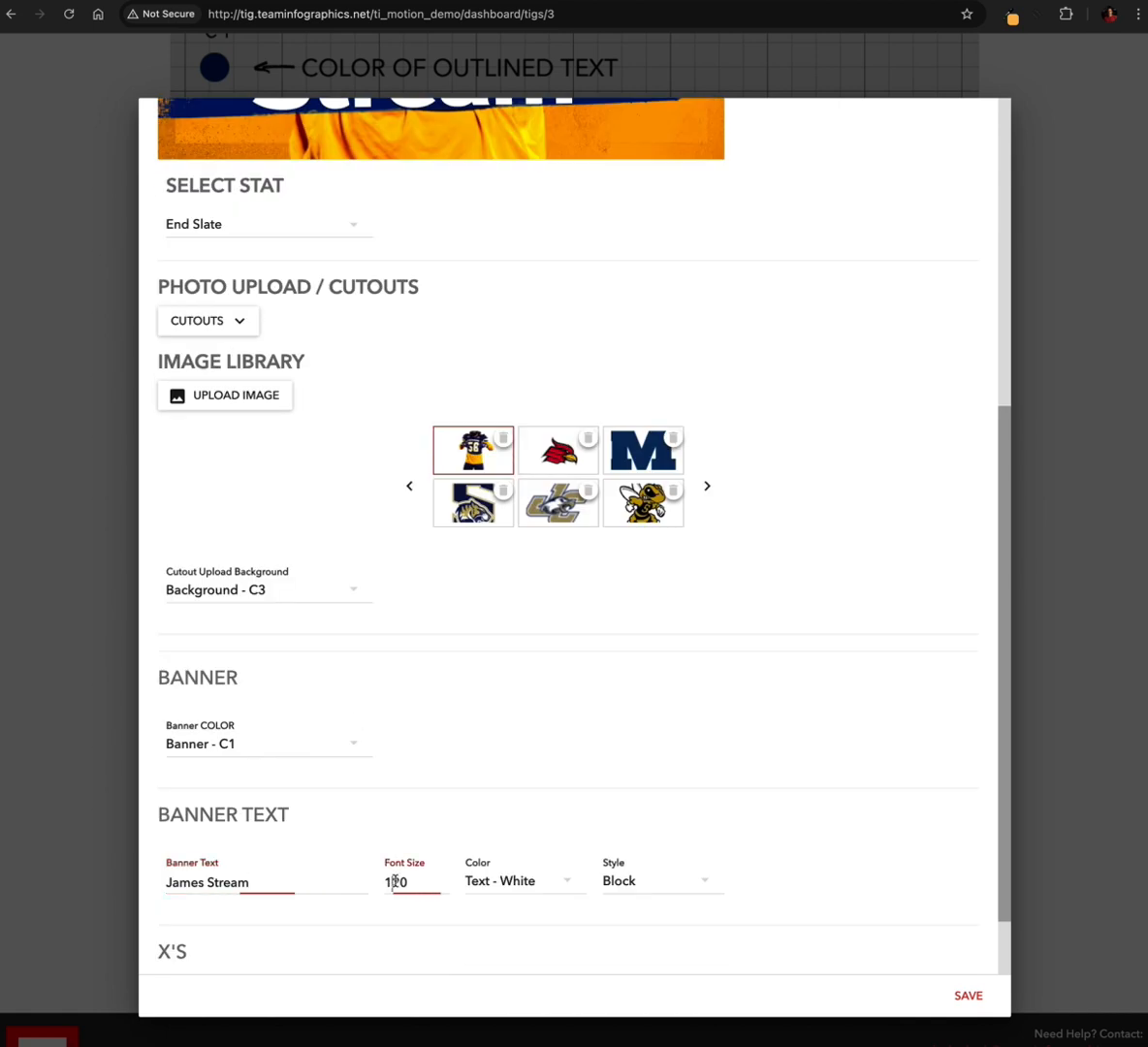
{"action": "left_click", "coordinate": [391, 883]}
{"action": "type", "text": "0"}
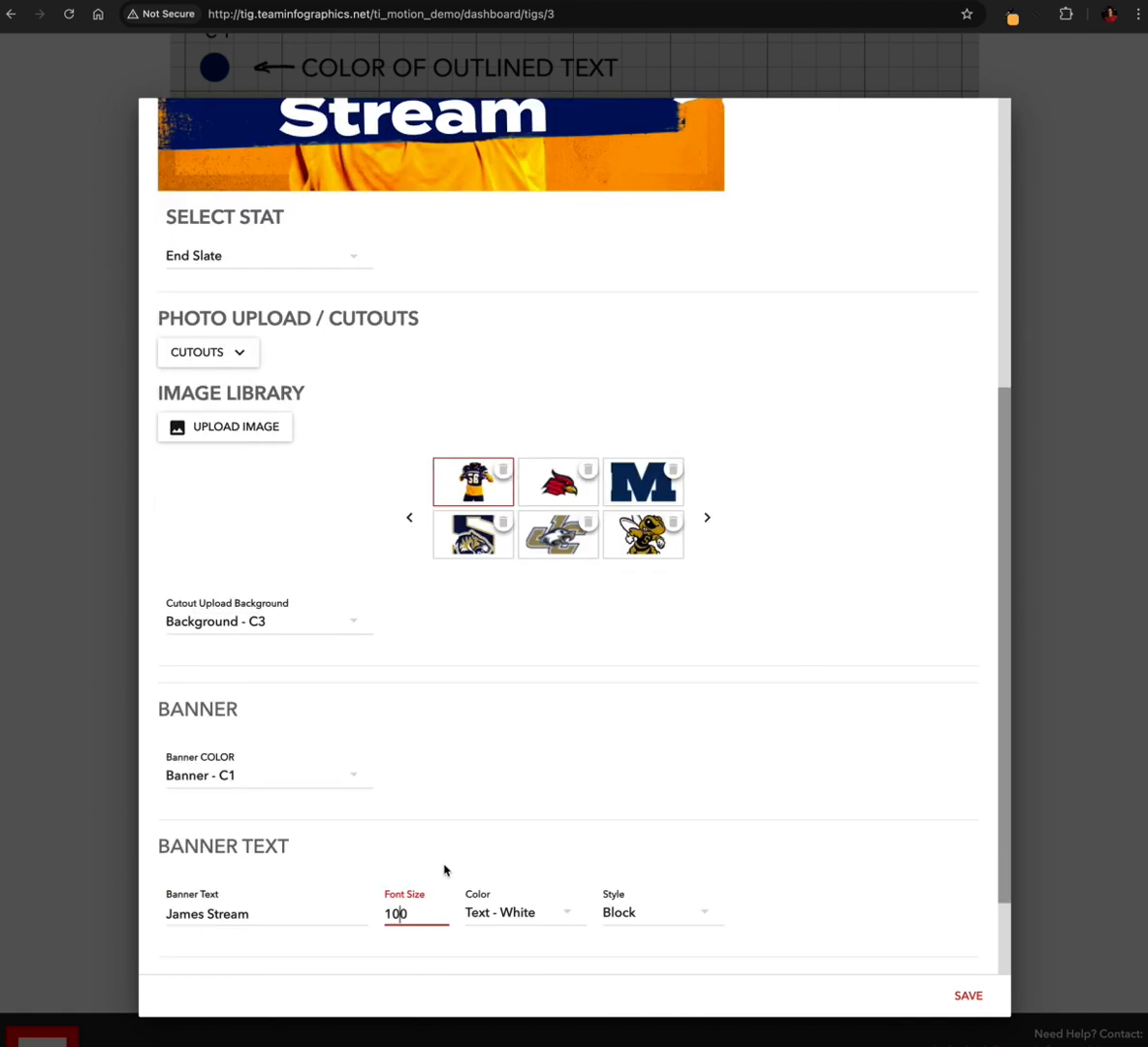
Set the banner text's font size to 80, check it in the preview, and save the end slate
{"action": "double_click", "coordinate": [399, 914]}
{"action": "type", "text": "80"}
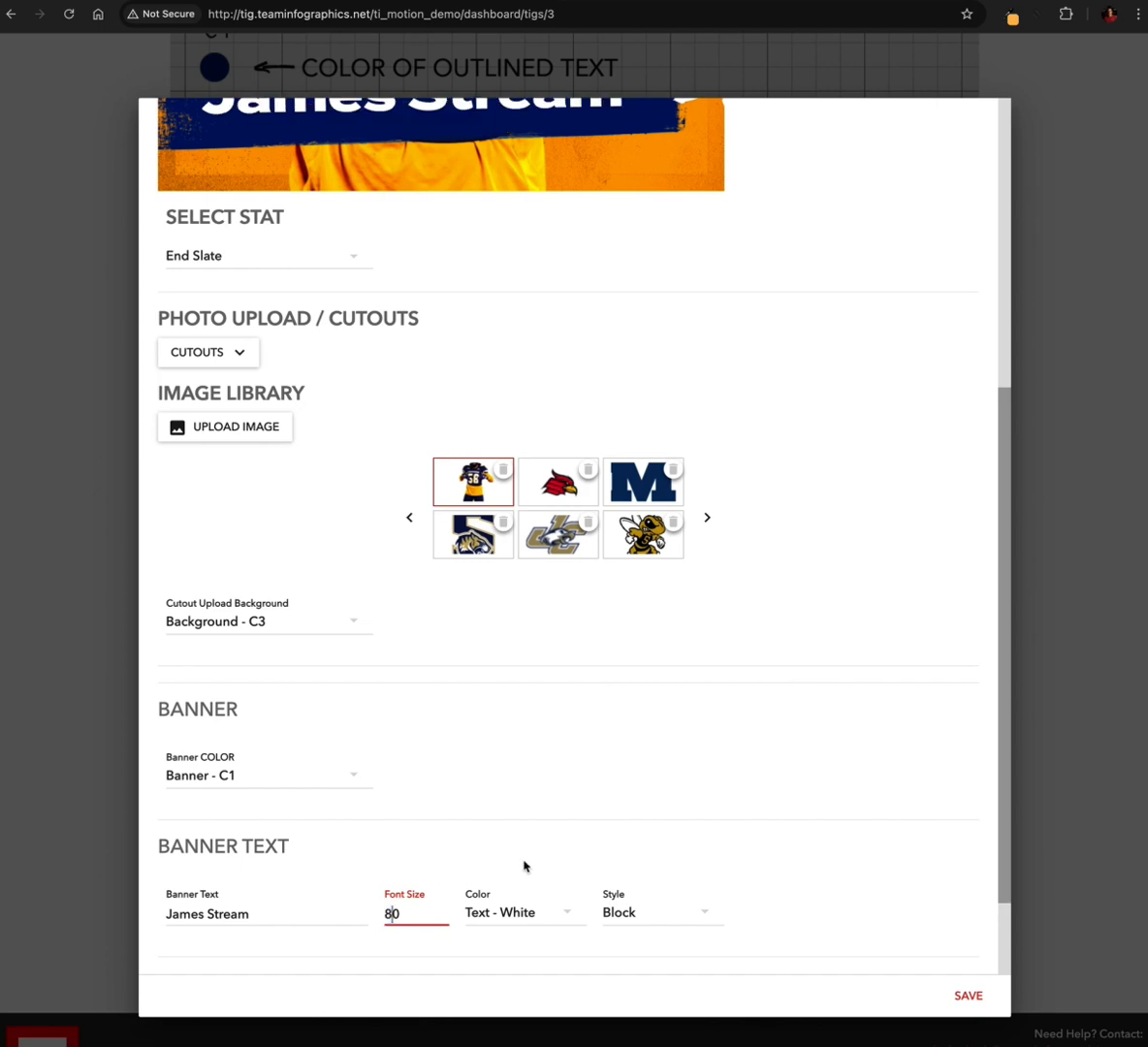
{"action": "scroll", "coordinate": [576, 700], "scroll_direction": "up", "scroll_amount": 2}
{"action": "scroll", "coordinate": [468, 484], "scroll_direction": "up", "scroll_amount": 5}
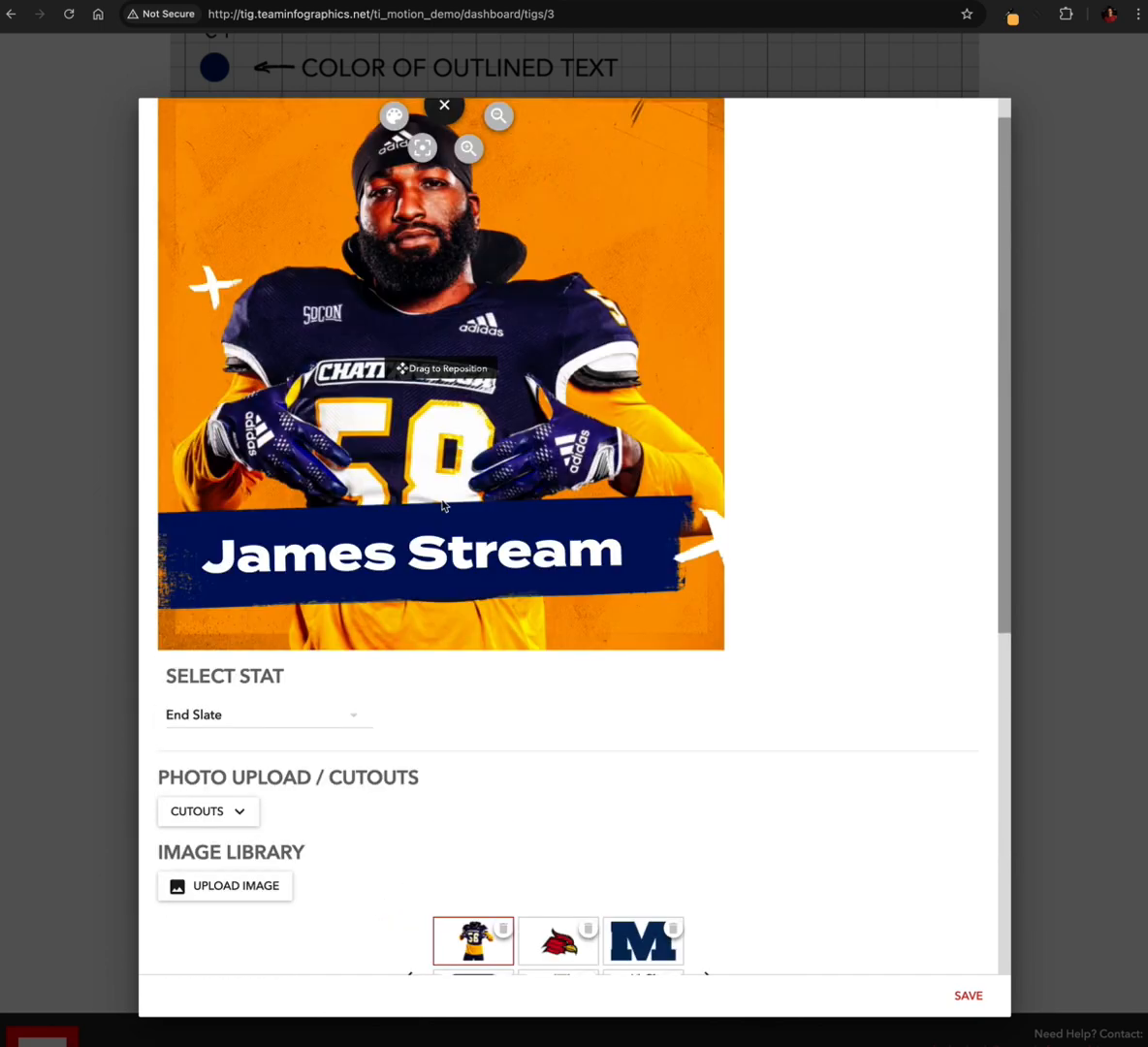
{"action": "scroll", "coordinate": [351, 756], "scroll_direction": "down", "scroll_amount": 8}
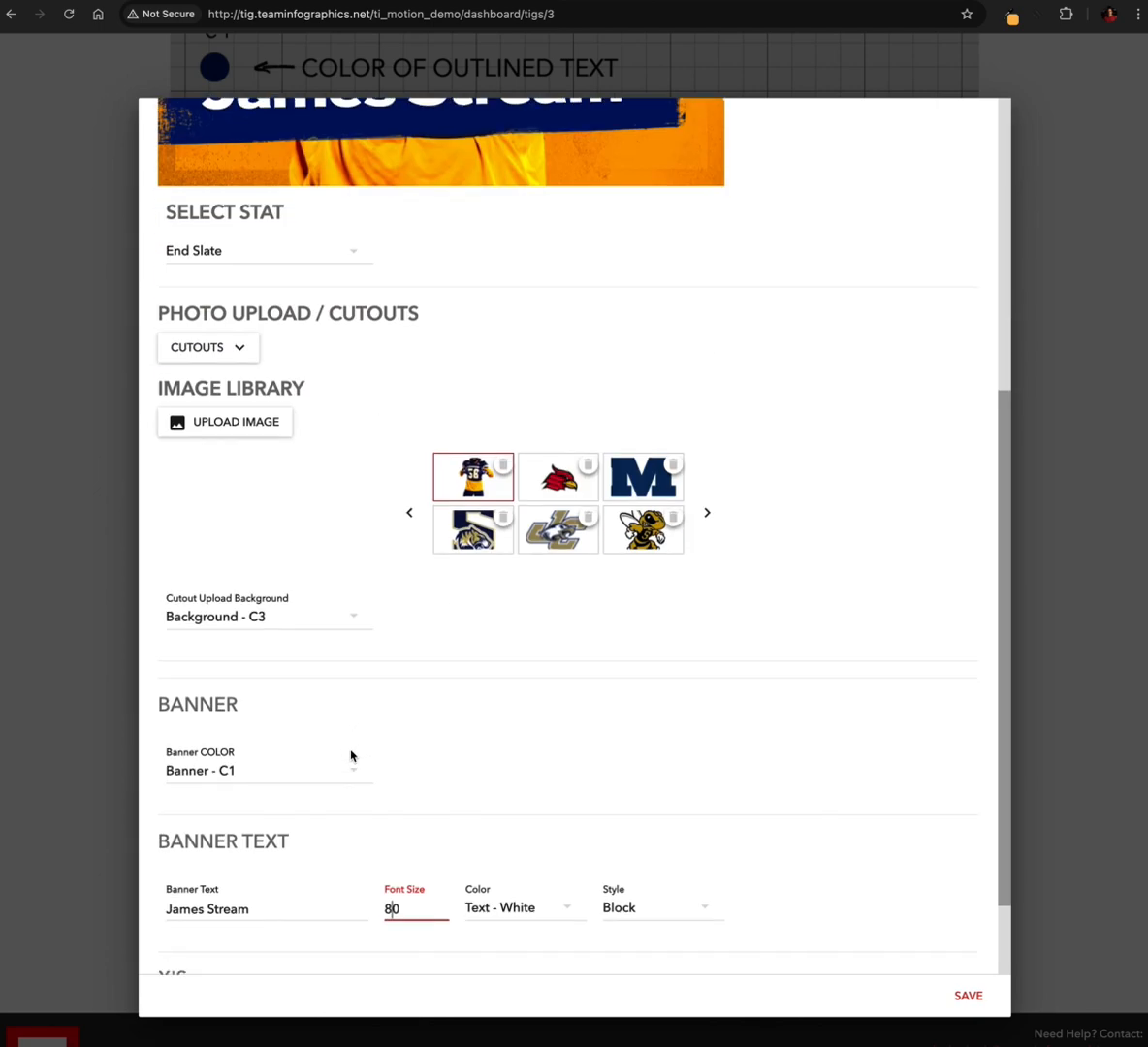
{"action": "scroll", "coordinate": [351, 756], "scroll_direction": "up", "scroll_amount": 7}
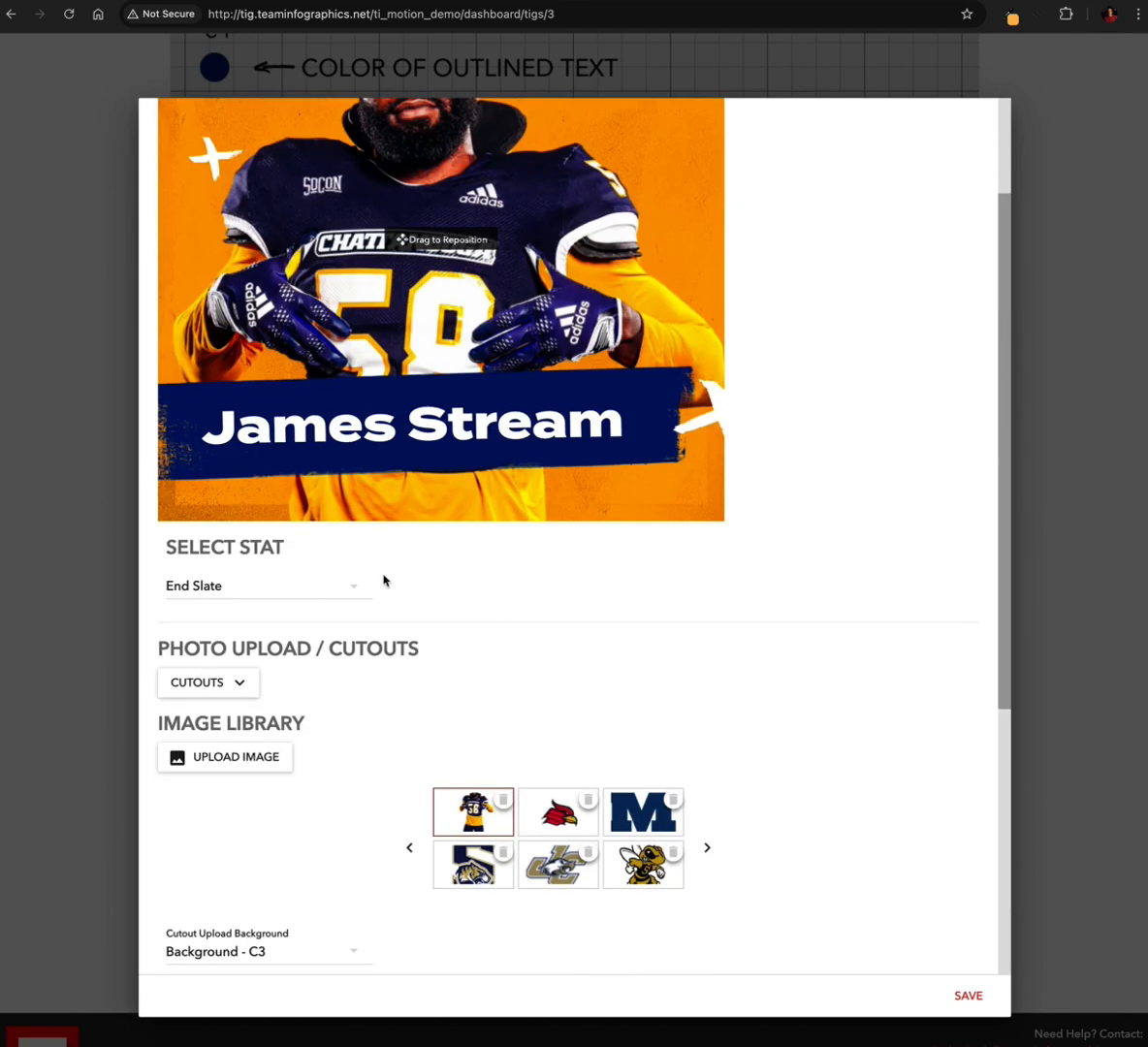
{"action": "scroll", "coordinate": [384, 582], "scroll_direction": "down", "scroll_amount": 2}
{"action": "left_click", "coordinate": [967, 989]}
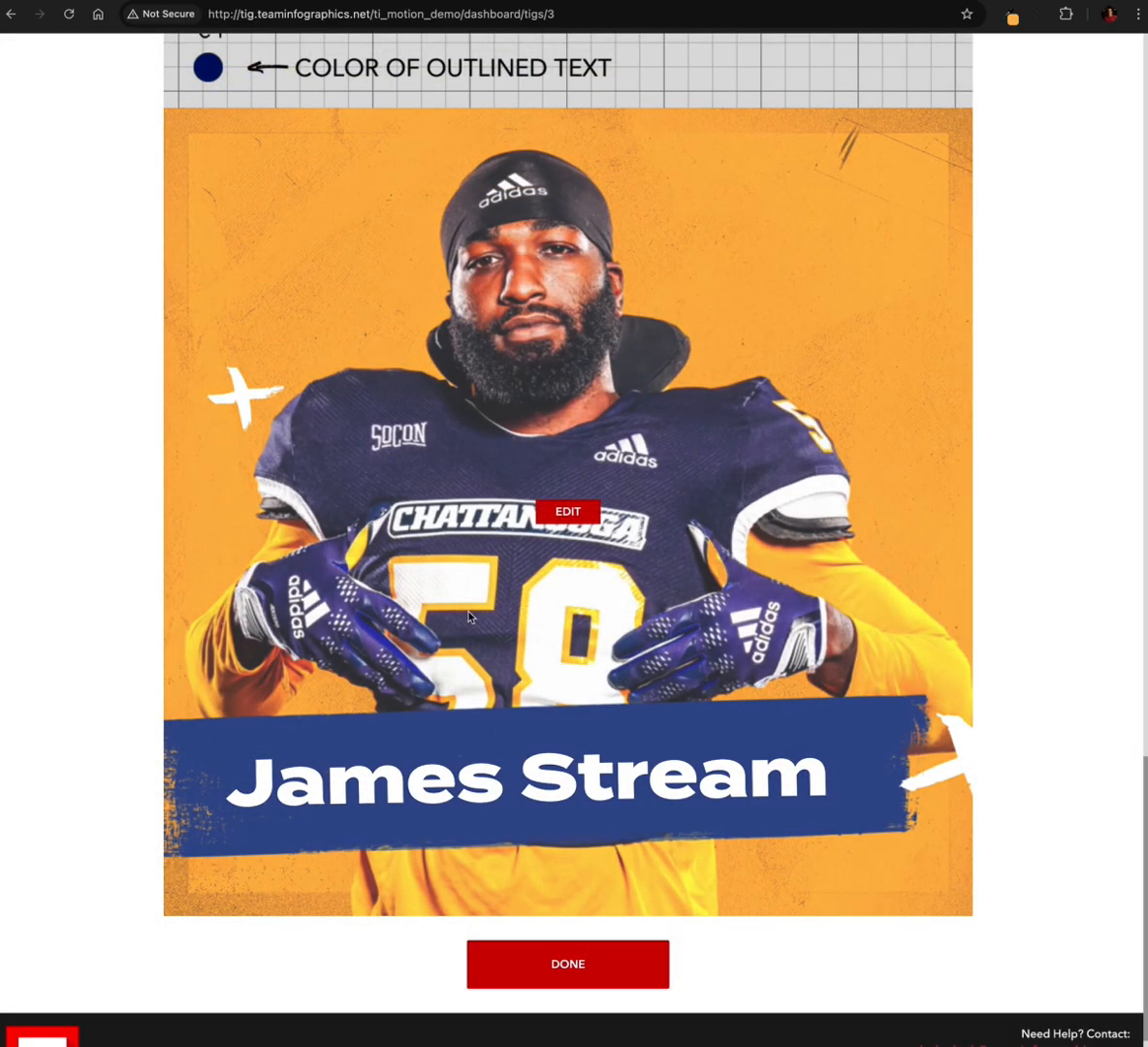
Set the outline color of the WIN text slide to White and save the slide
{"action": "scroll", "coordinate": [479, 504], "scroll_direction": "up", "scroll_amount": 4}
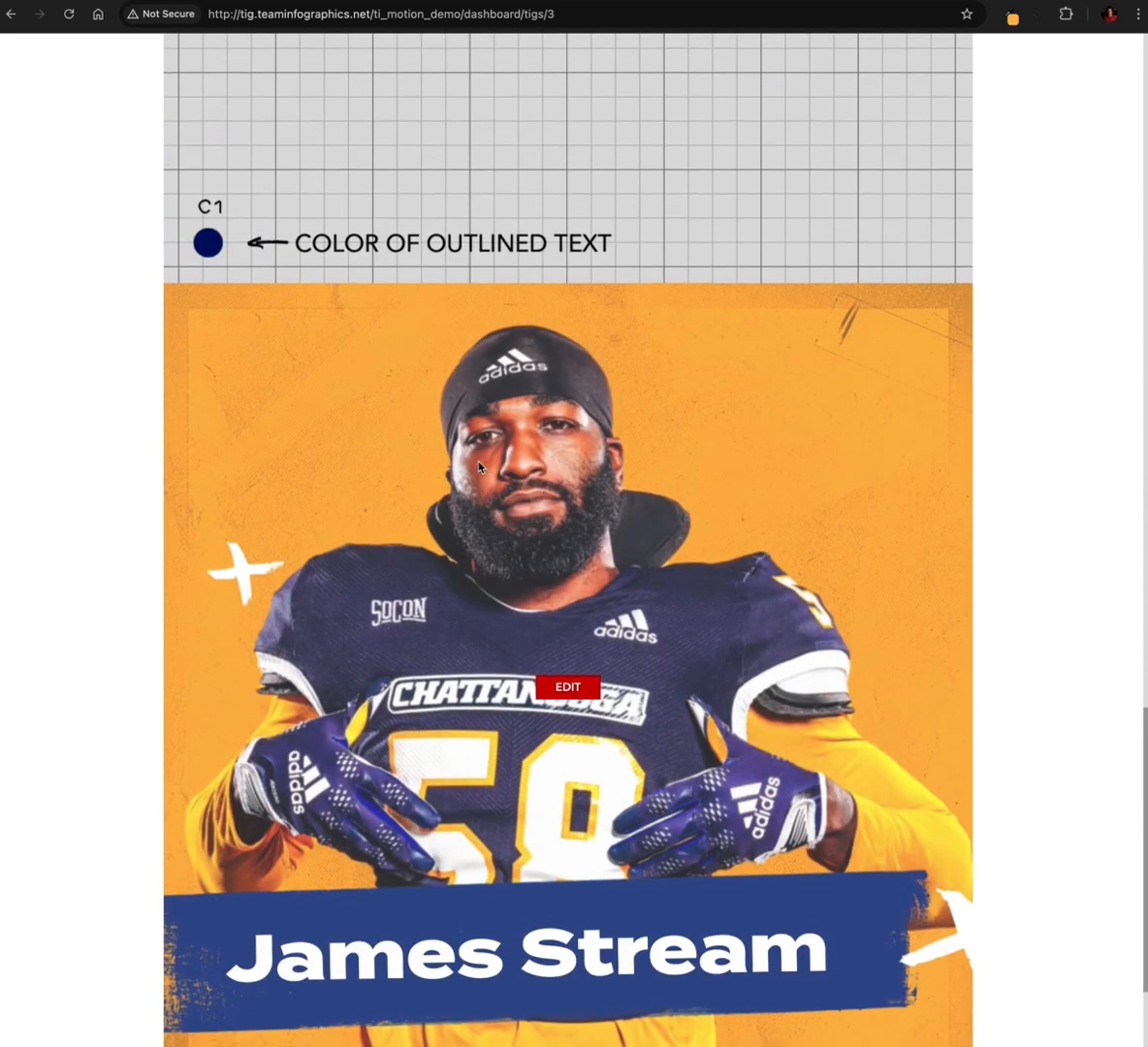
{"action": "scroll", "coordinate": [541, 334], "scroll_direction": "up", "scroll_amount": 2}
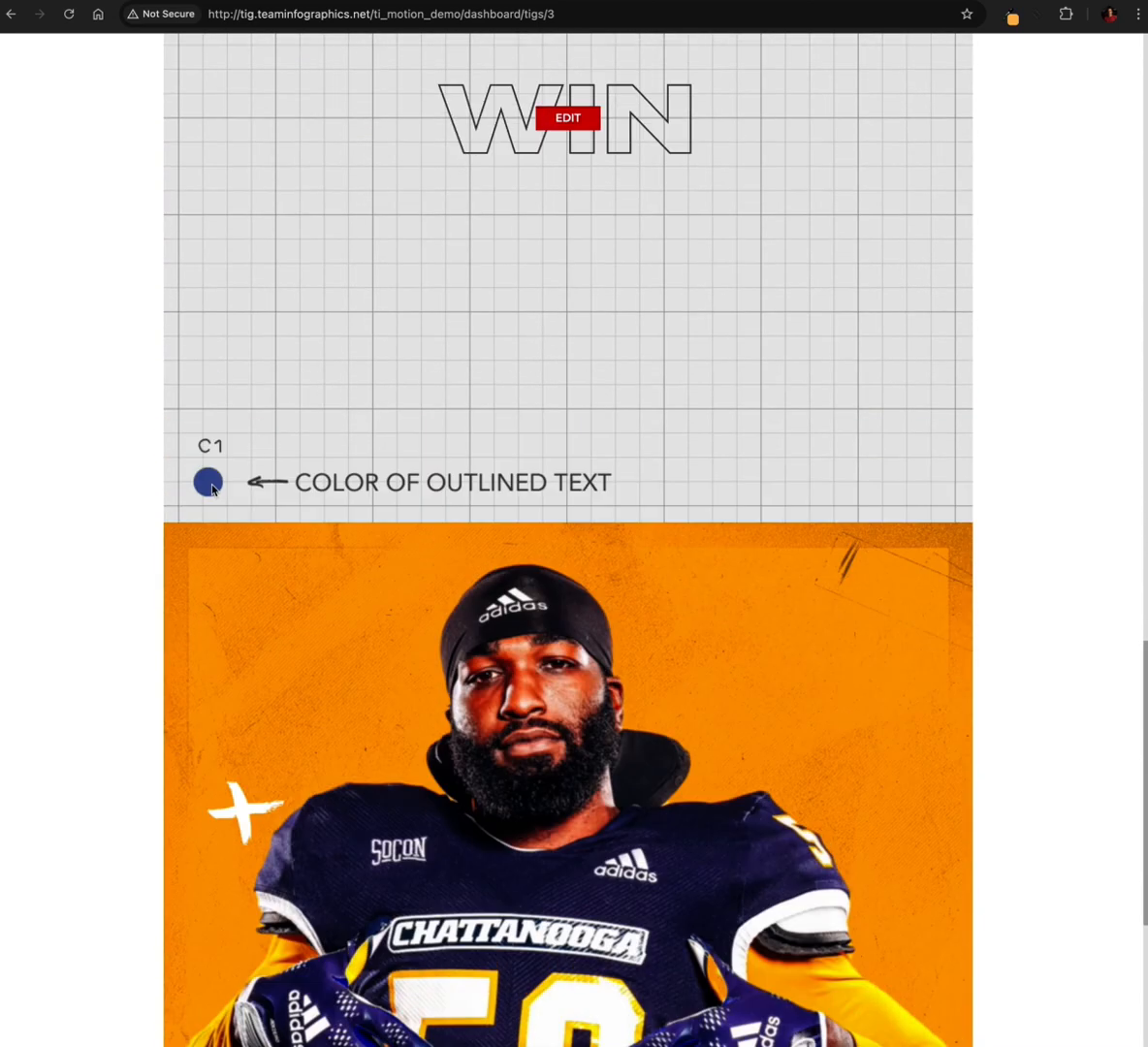
{"action": "scroll", "coordinate": [268, 483], "scroll_direction": "up", "scroll_amount": 2}
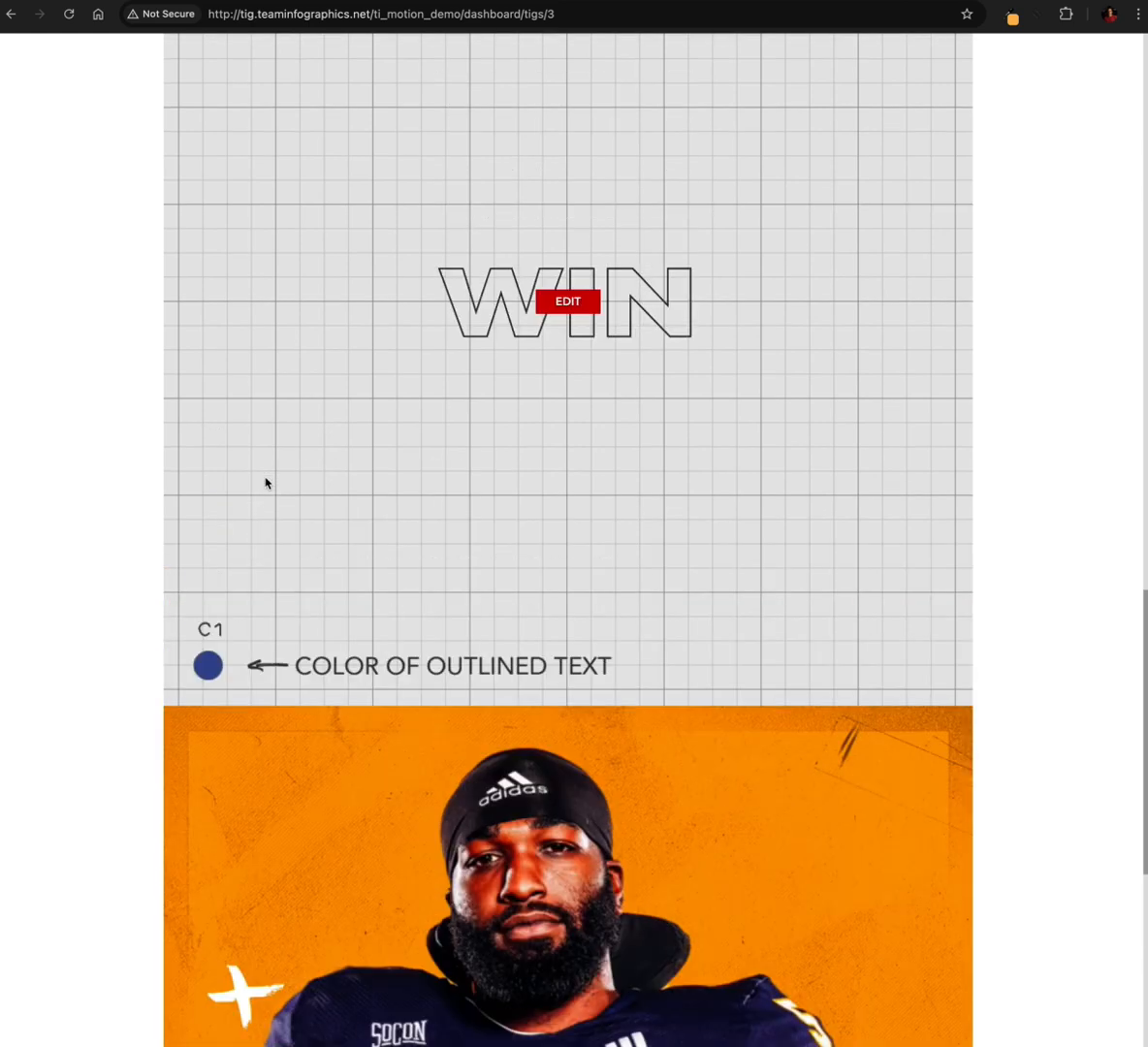
{"action": "left_click", "coordinate": [565, 307]}
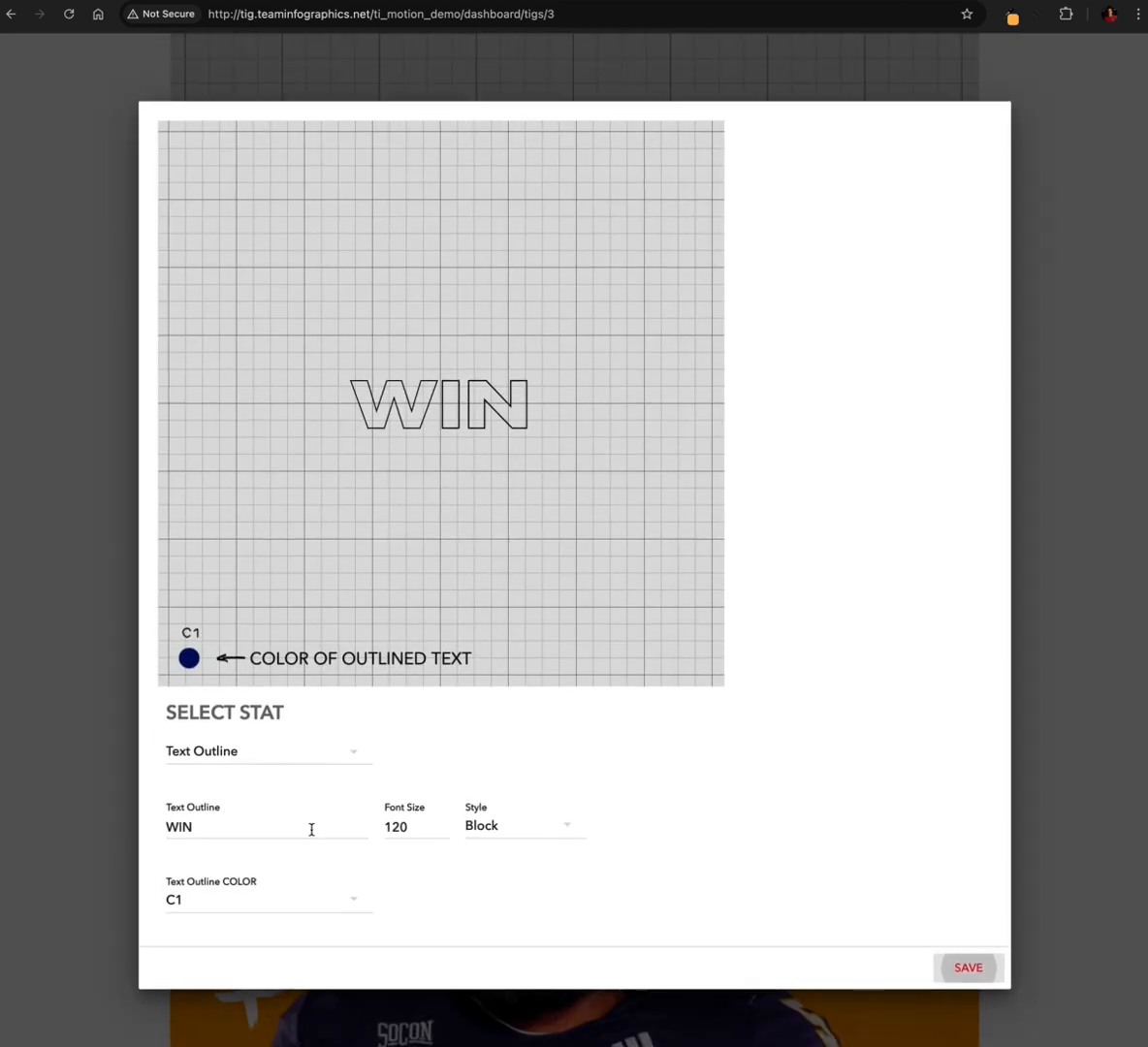
{"action": "left_click", "coordinate": [310, 902]}
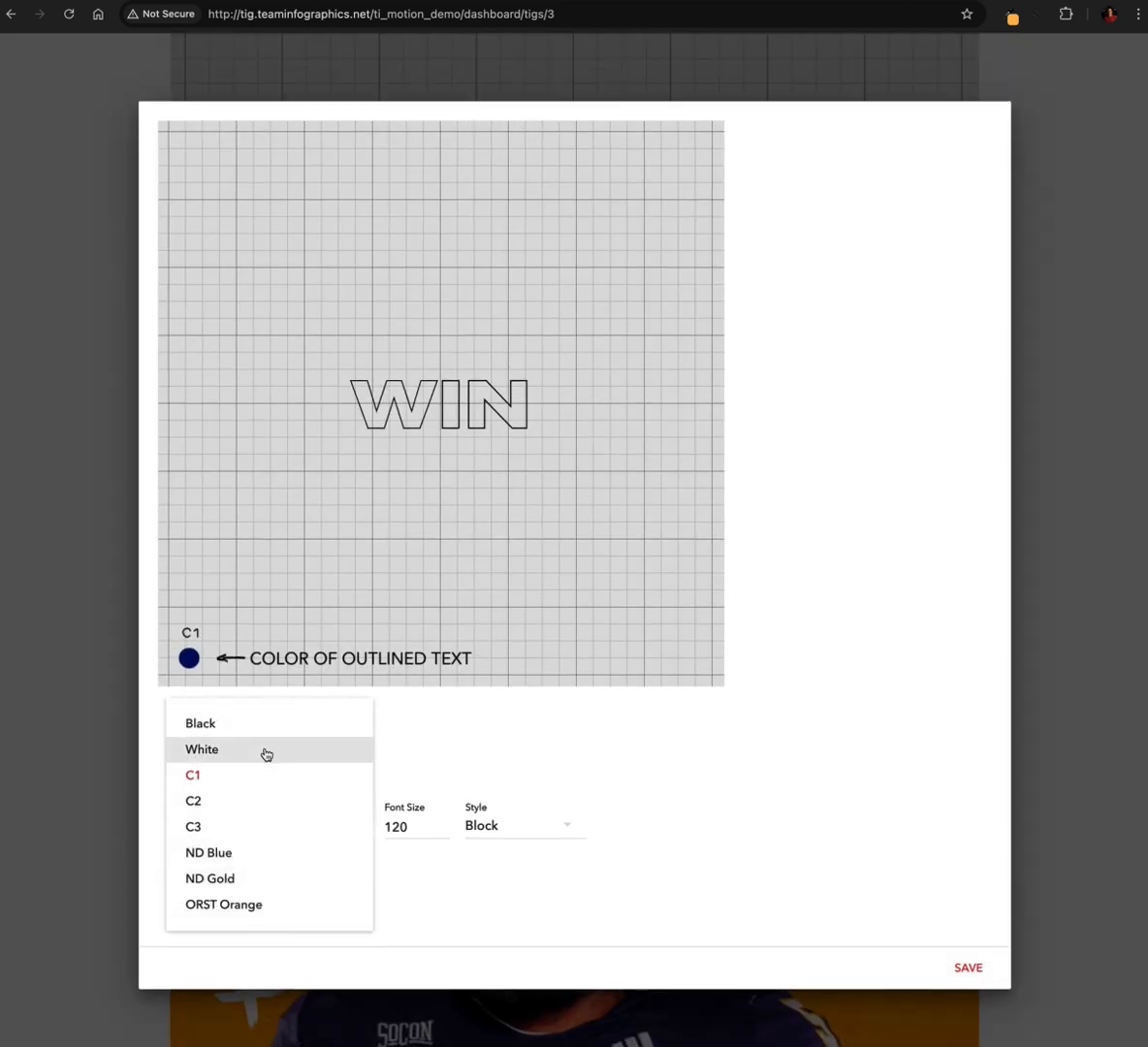
{"action": "left_click", "coordinate": [264, 752]}
{"action": "left_click", "coordinate": [968, 967]}
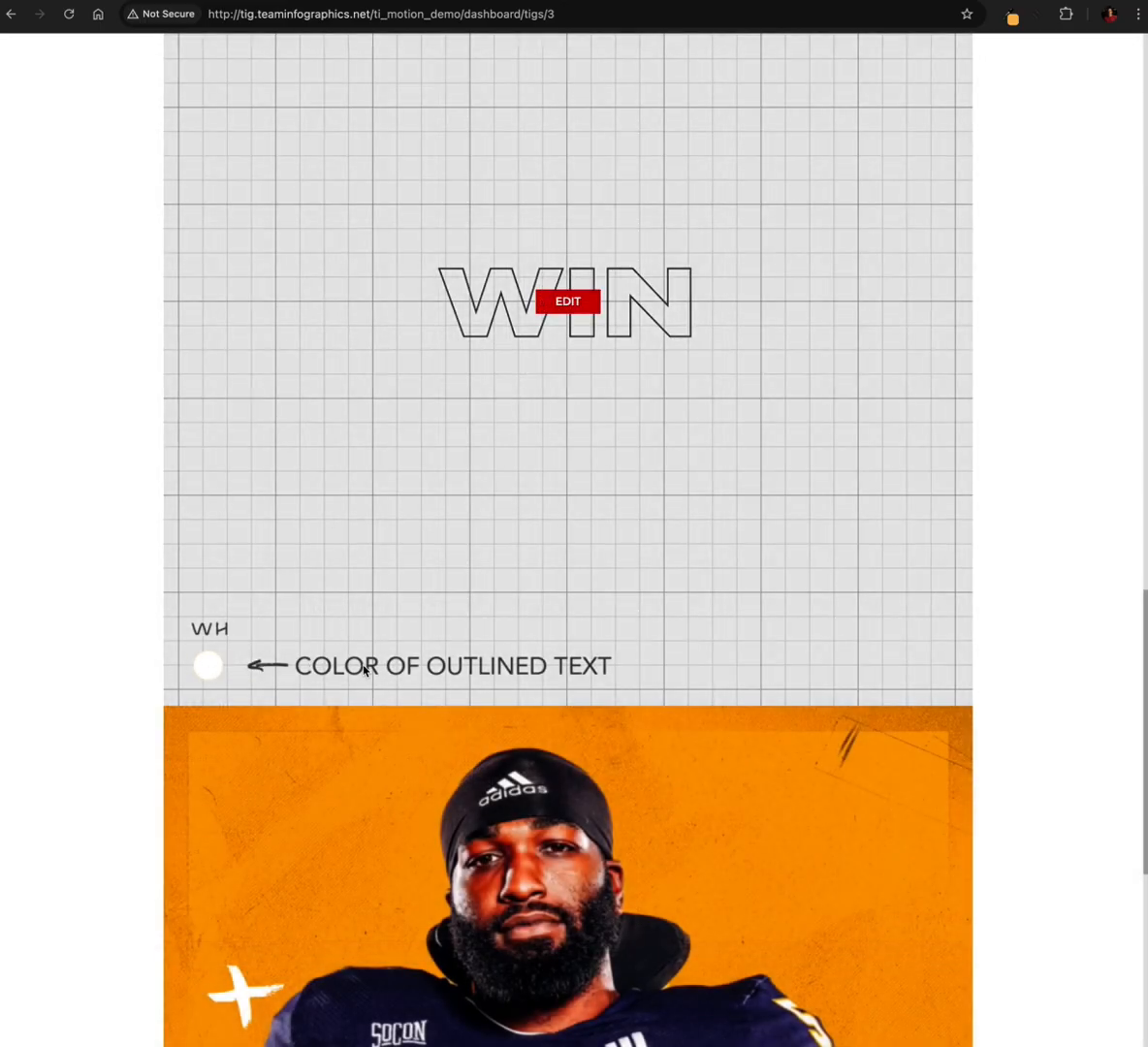
Set the solid CARDINALS text's color to White, save the slide, and check it in the slide list
{"action": "scroll", "coordinate": [370, 669], "scroll_direction": "up", "scroll_amount": 10}
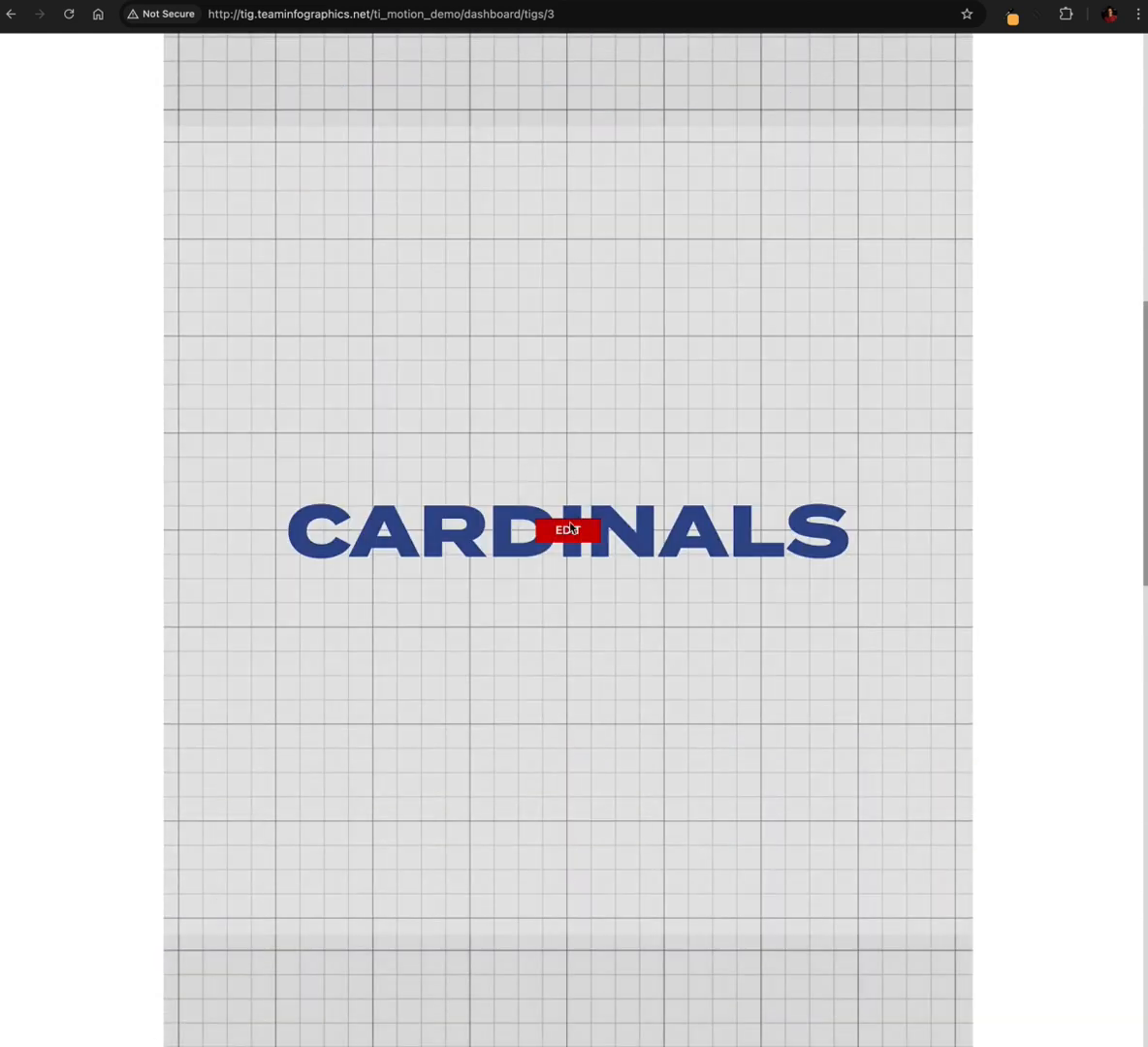
{"action": "left_click", "coordinate": [570, 529]}
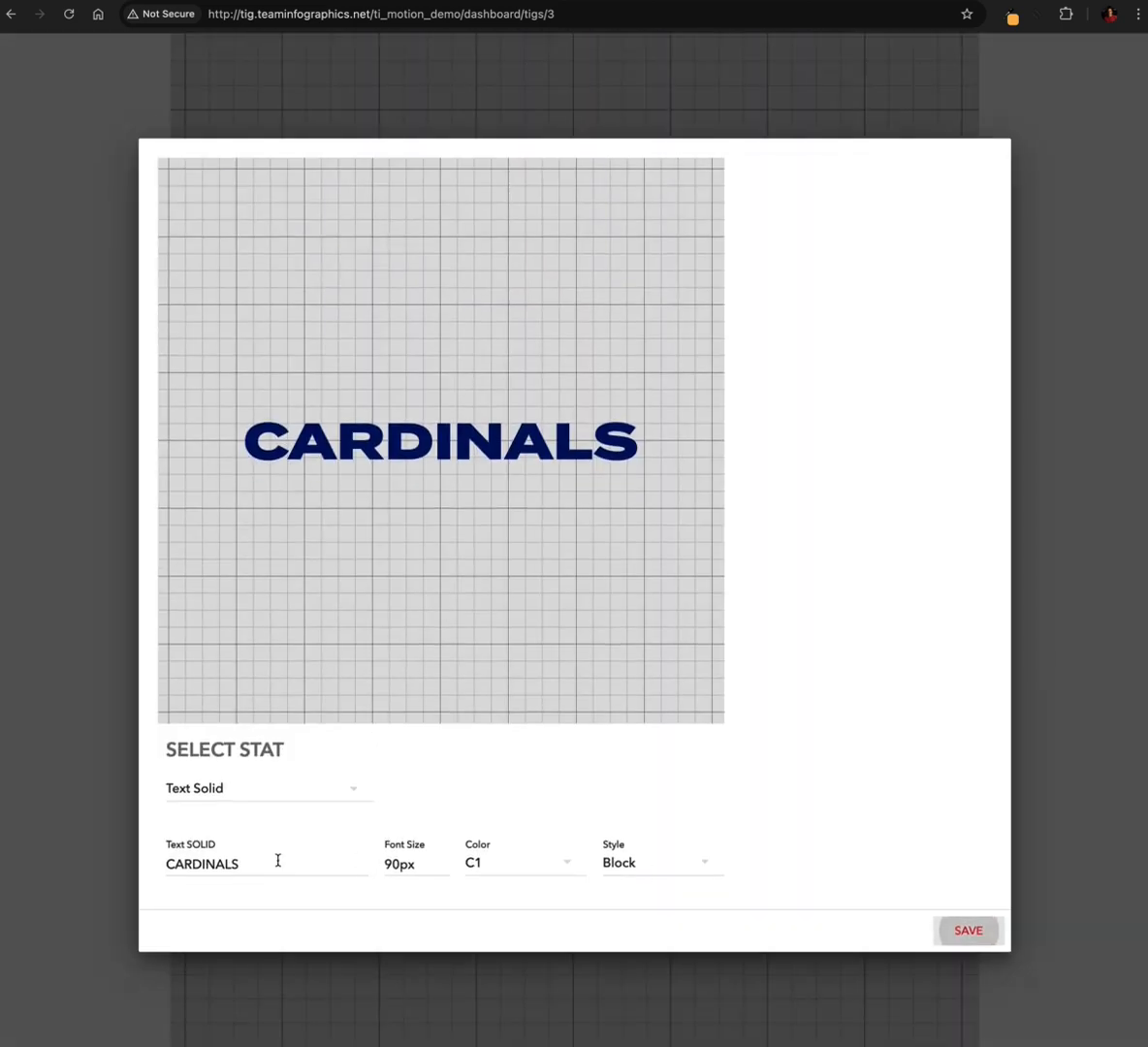
{"action": "left_click", "coordinate": [485, 865]}
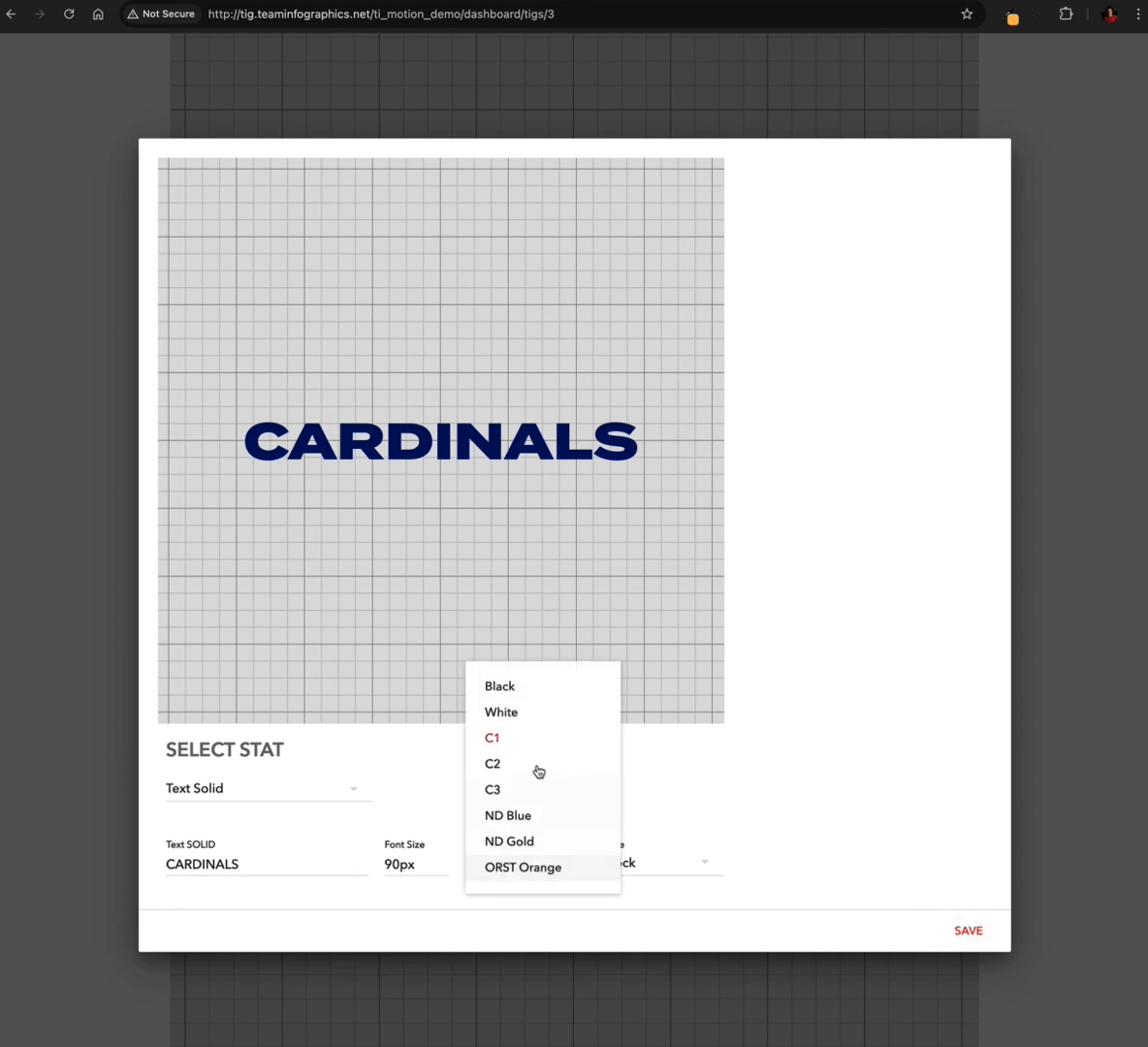
{"action": "left_click", "coordinate": [510, 715]}
{"action": "left_click", "coordinate": [969, 942]}
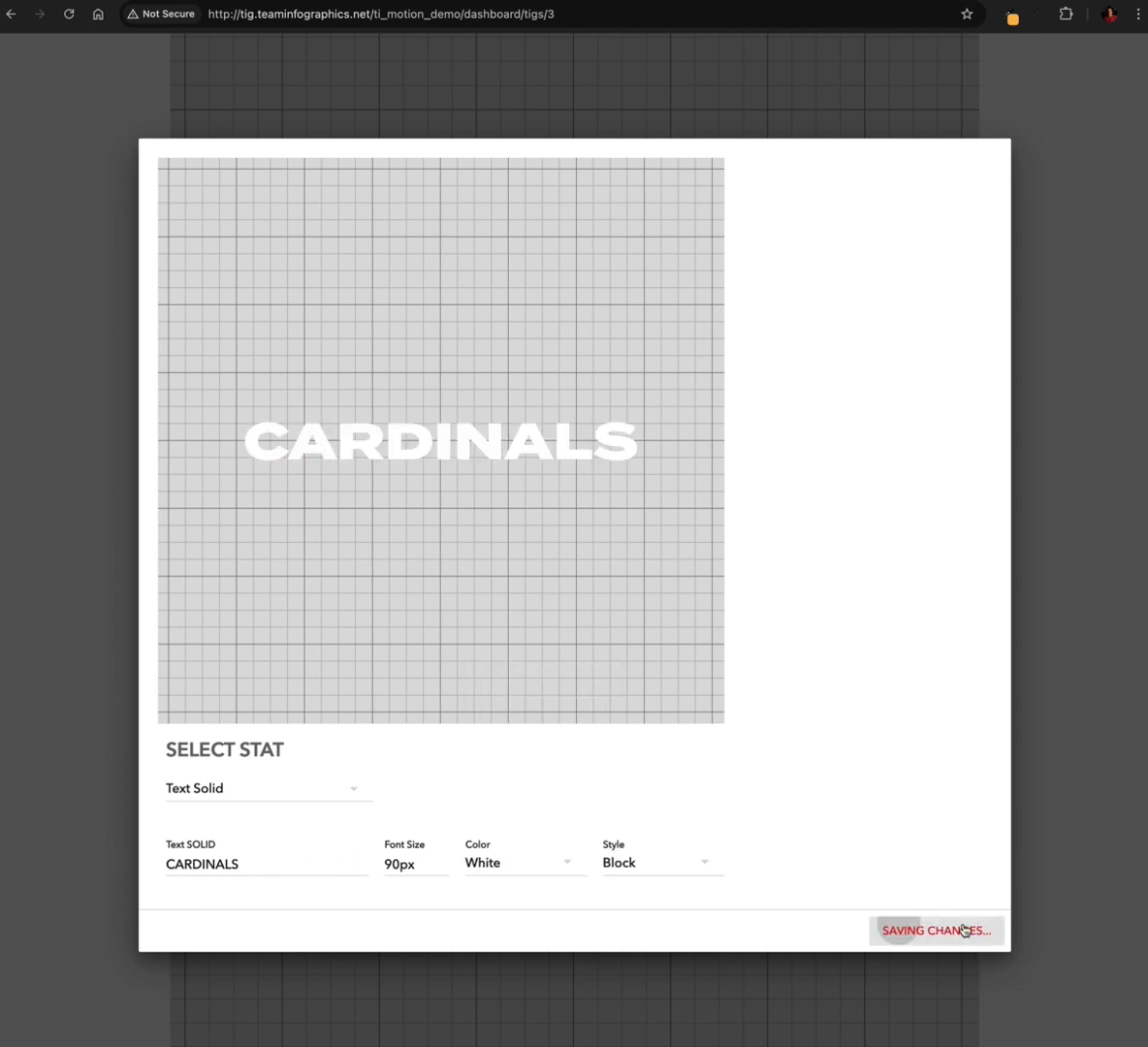
{"action": "scroll", "coordinate": [524, 575], "scroll_direction": "up", "scroll_amount": 8}
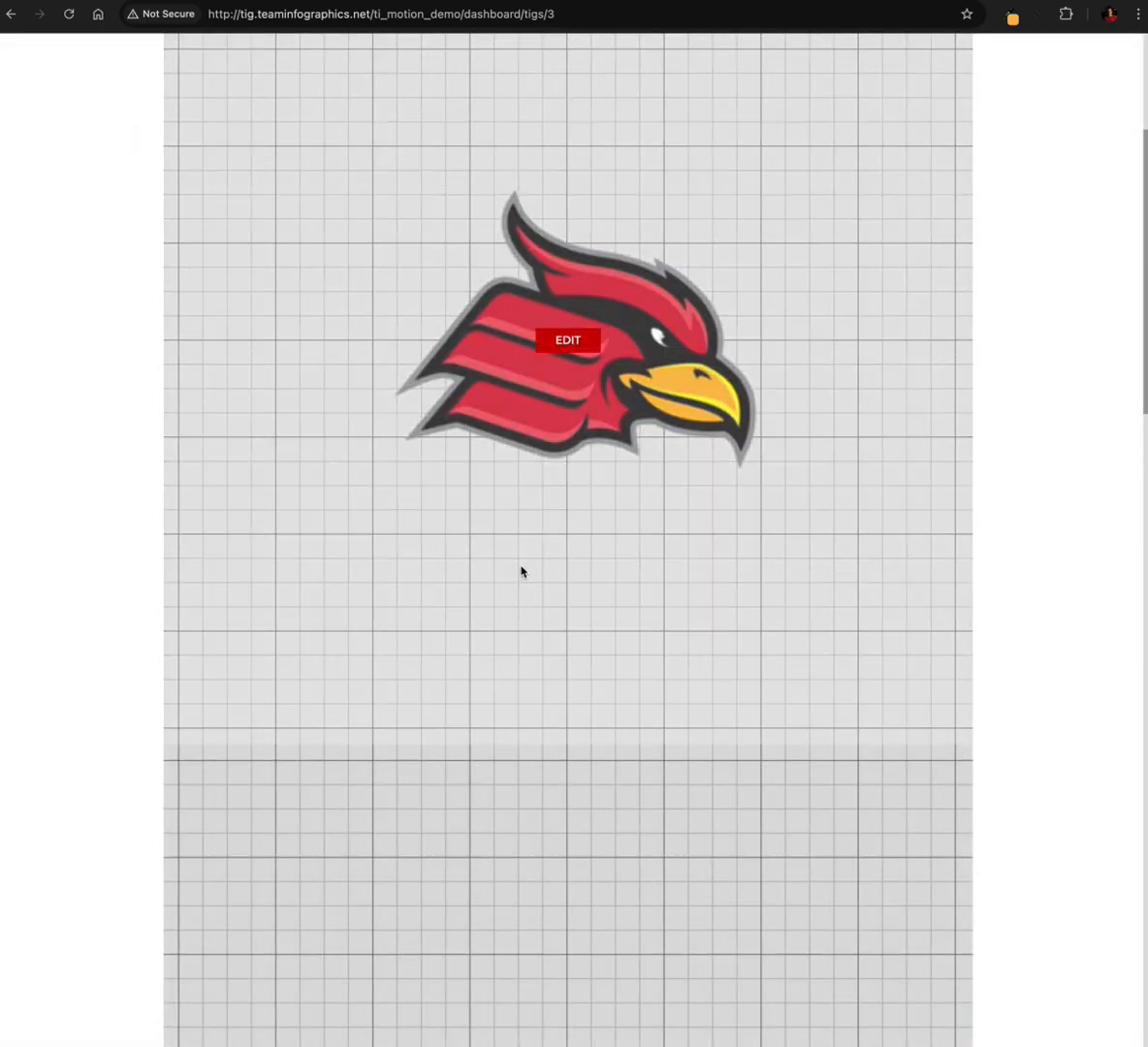
{"action": "scroll", "coordinate": [562, 535], "scroll_direction": "down", "scroll_amount": 1}
{"action": "scroll", "coordinate": [561, 539], "scroll_direction": "down", "scroll_amount": 15}
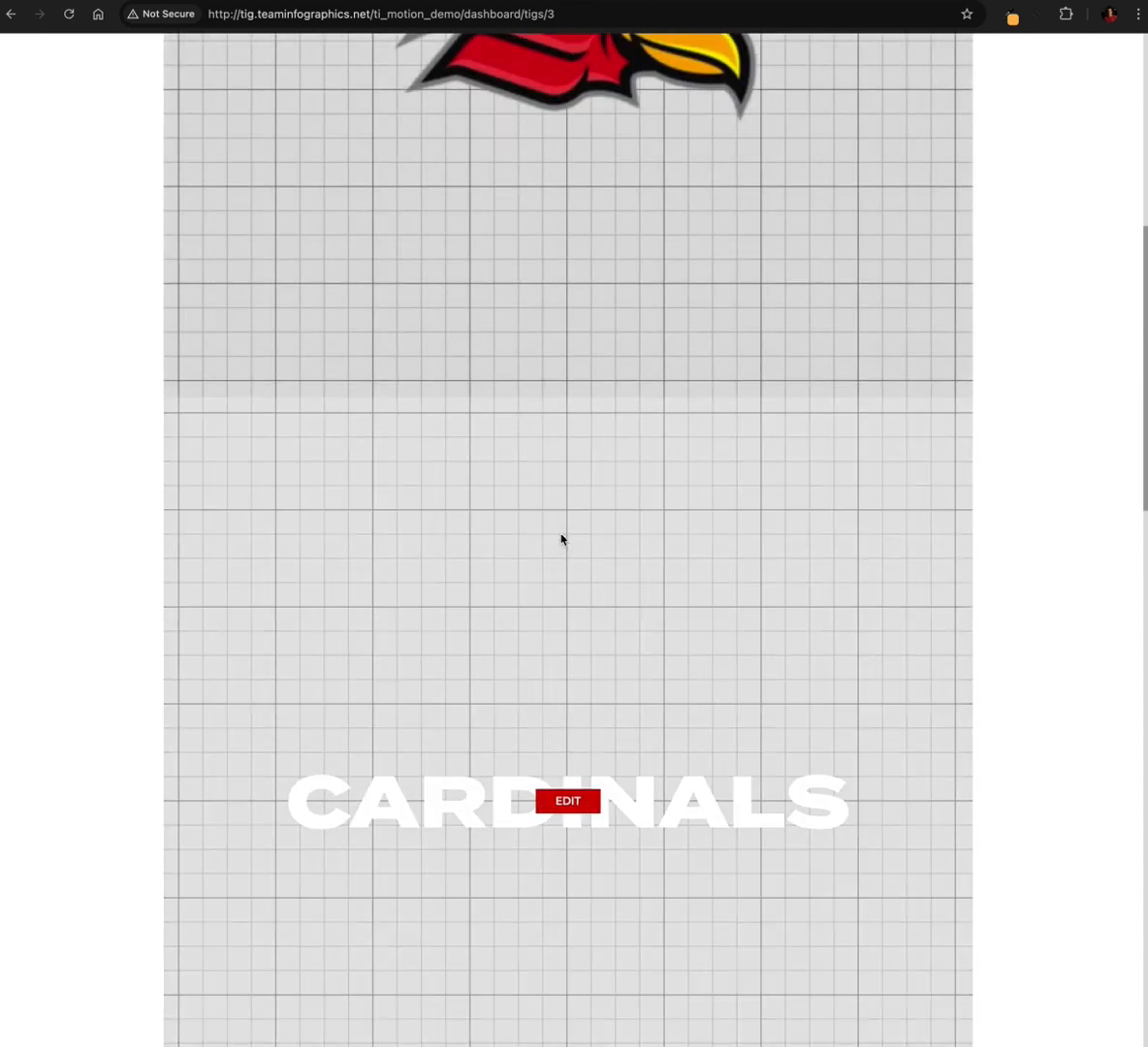
Finish editing the slides to render the motion graphic, and review the rendered animation at the Share stage
{"action": "scroll", "coordinate": [562, 536], "scroll_direction": "down", "scroll_amount": 7}
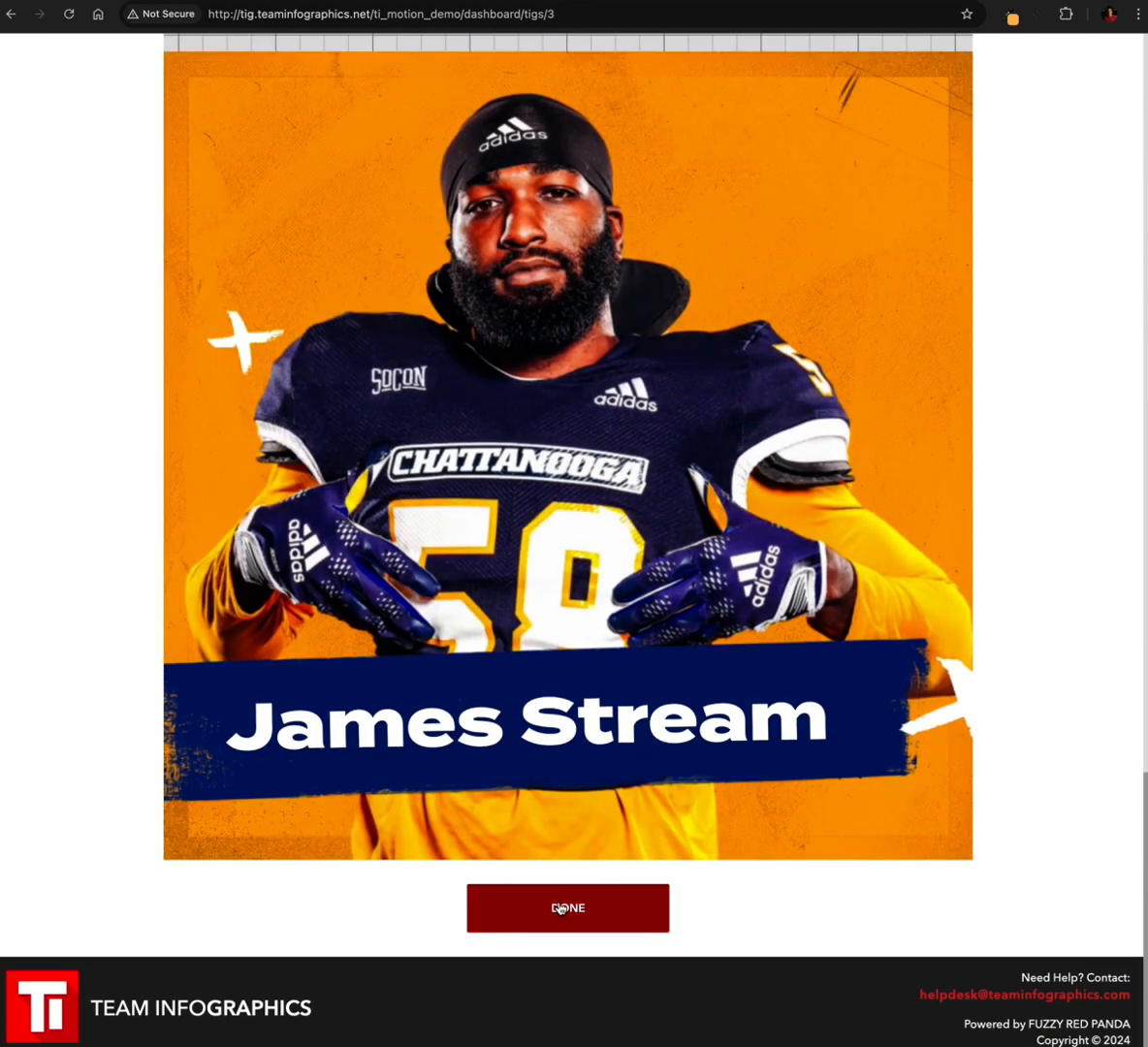
{"action": "left_click", "coordinate": [560, 908]}
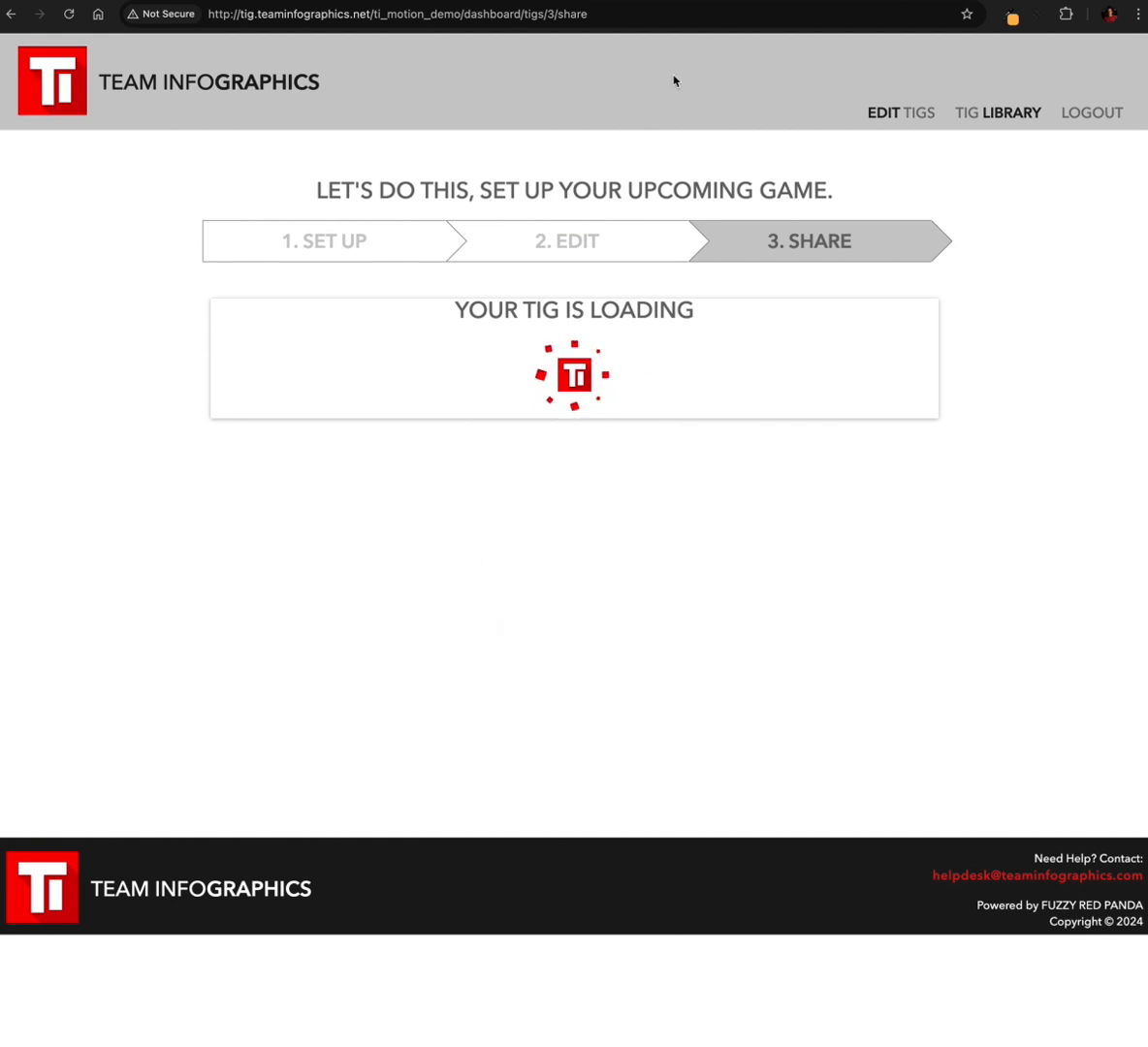
{"action": "left_click", "coordinate": [712, 2]}
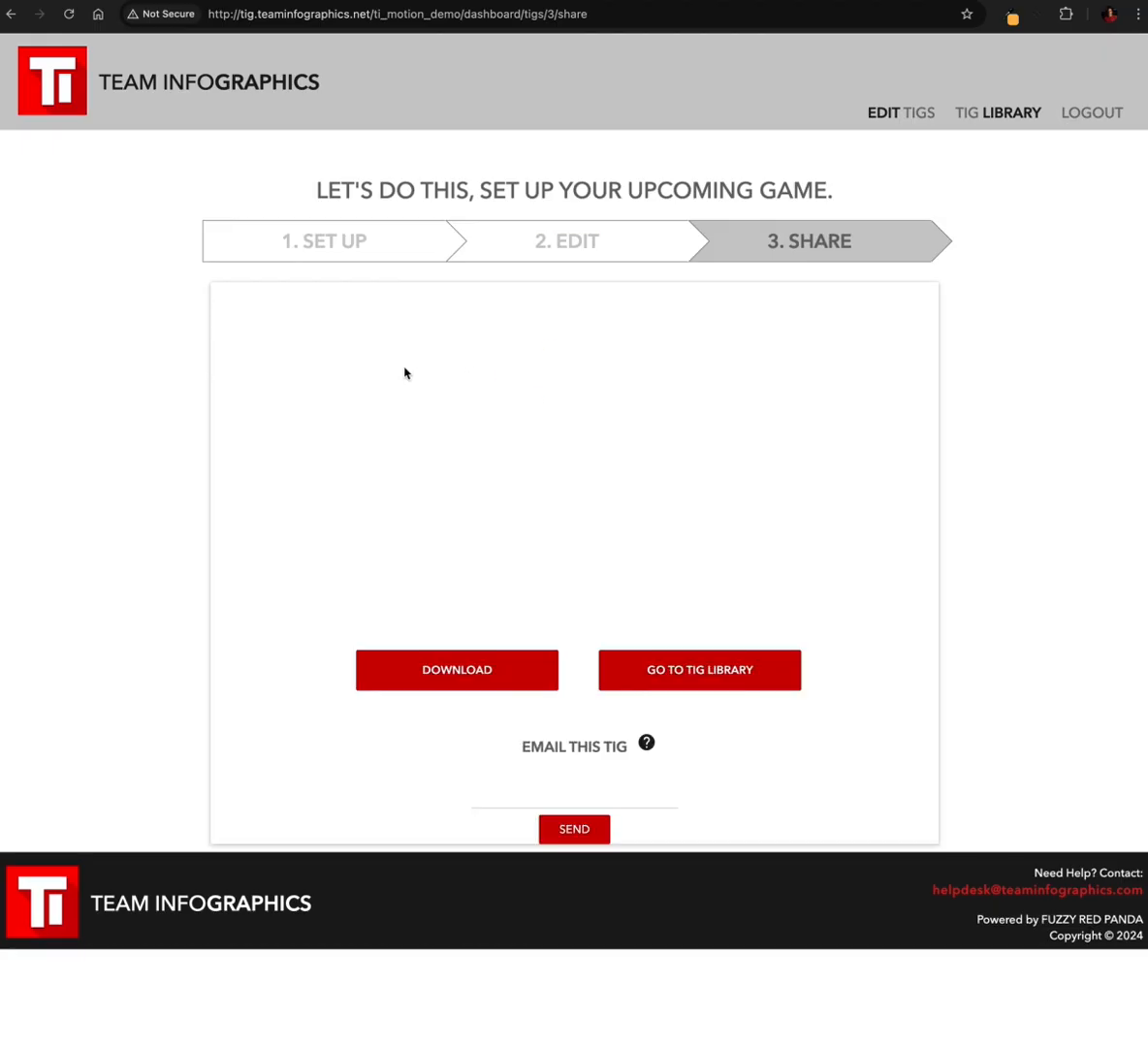
{"action": "scroll", "coordinate": [259, 451], "scroll_direction": "down", "scroll_amount": 3}
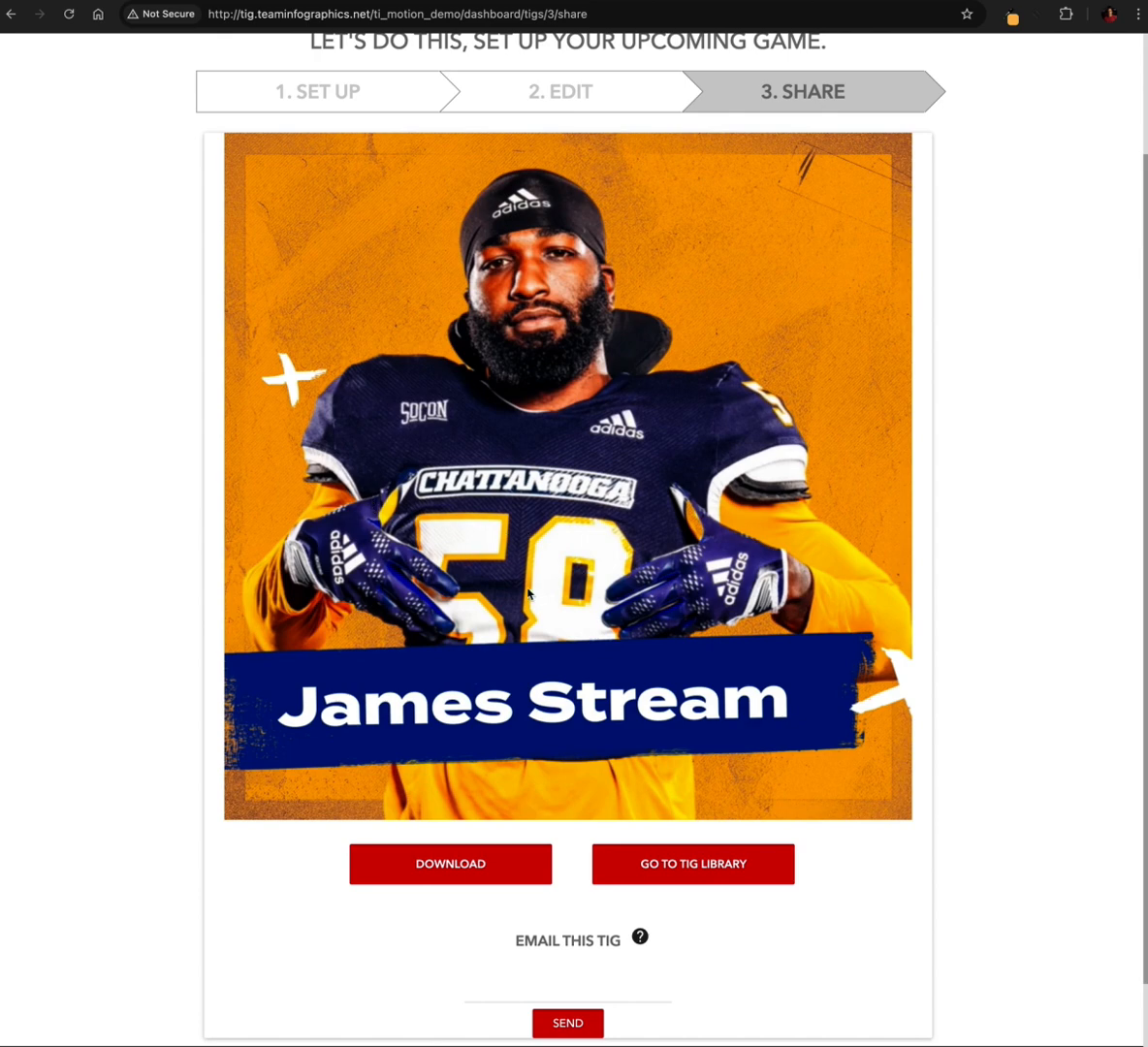
{"action": "scroll", "coordinate": [525, 593], "scroll_direction": "down", "scroll_amount": 2}
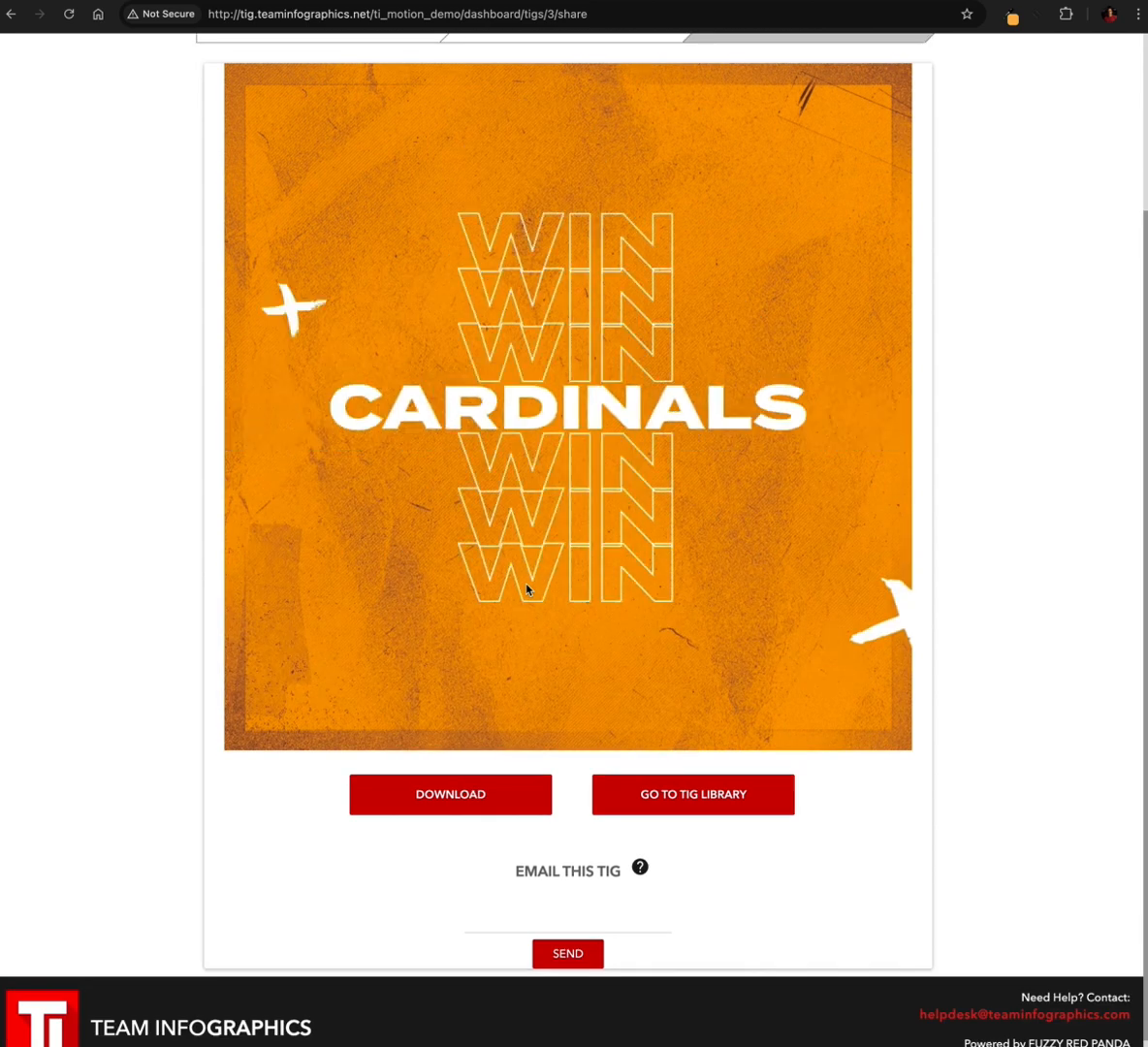
{"action": "scroll", "coordinate": [497, 591], "scroll_direction": "up", "scroll_amount": 1}
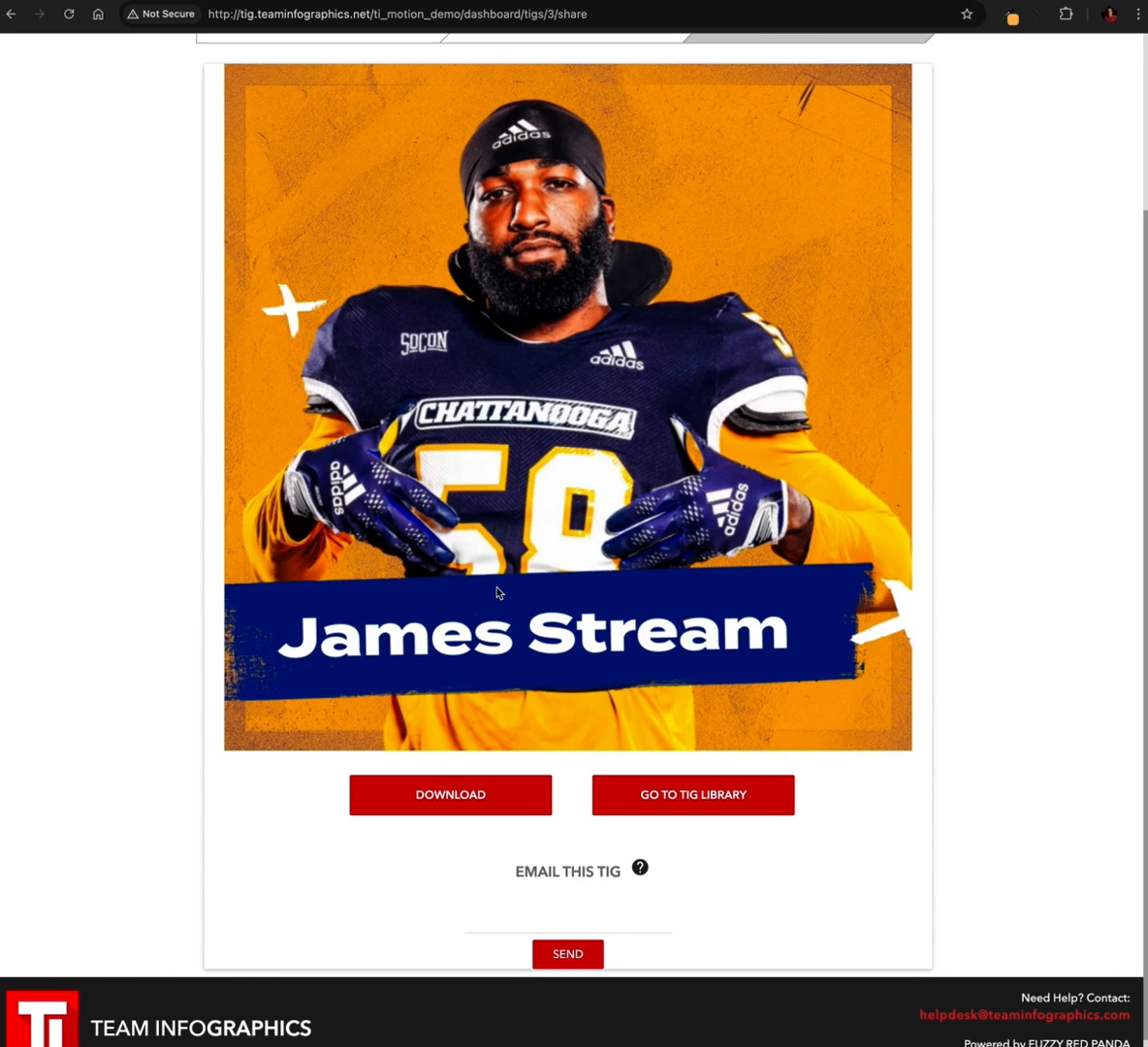
{"action": "scroll", "coordinate": [498, 593], "scroll_direction": "up", "scroll_amount": 1}
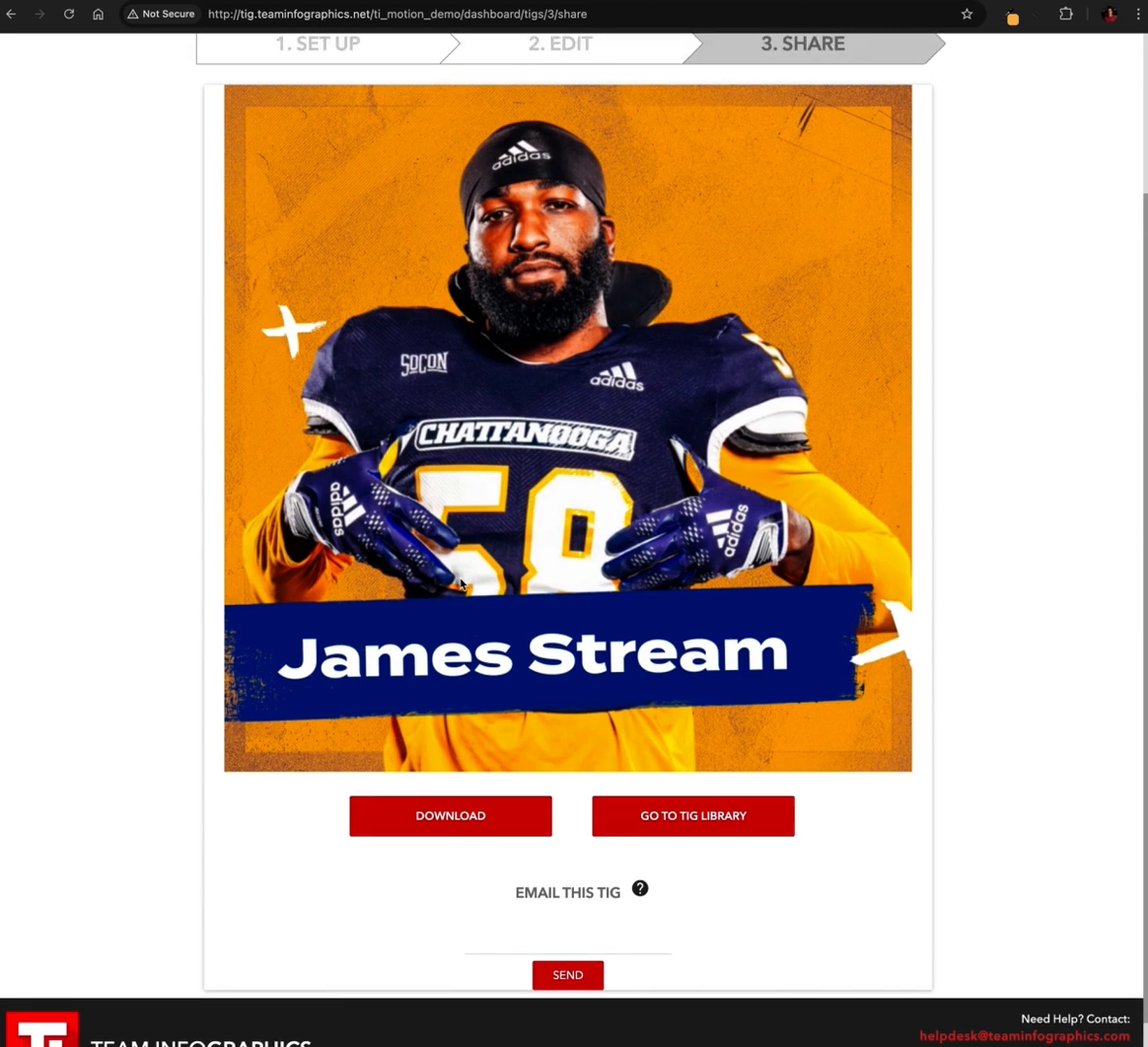